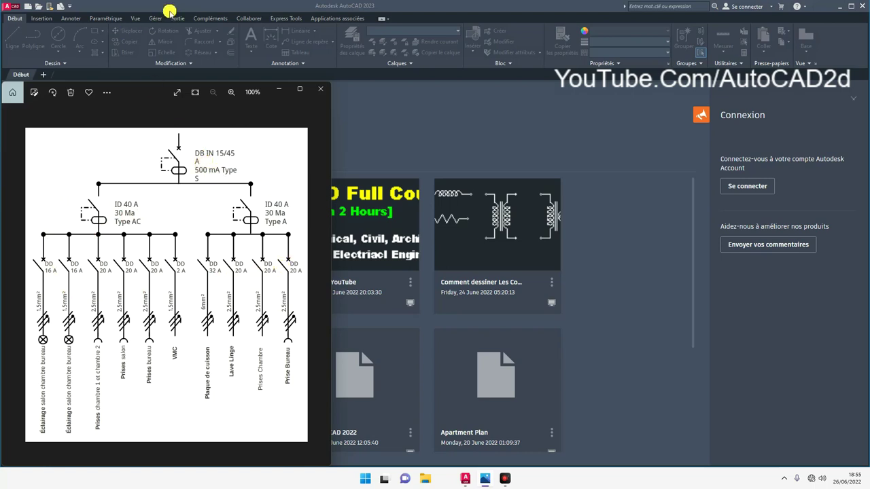
# Bring AutoCAD in front of the reference image and list the new-drawing templates.
pyautogui.click(161, 8)
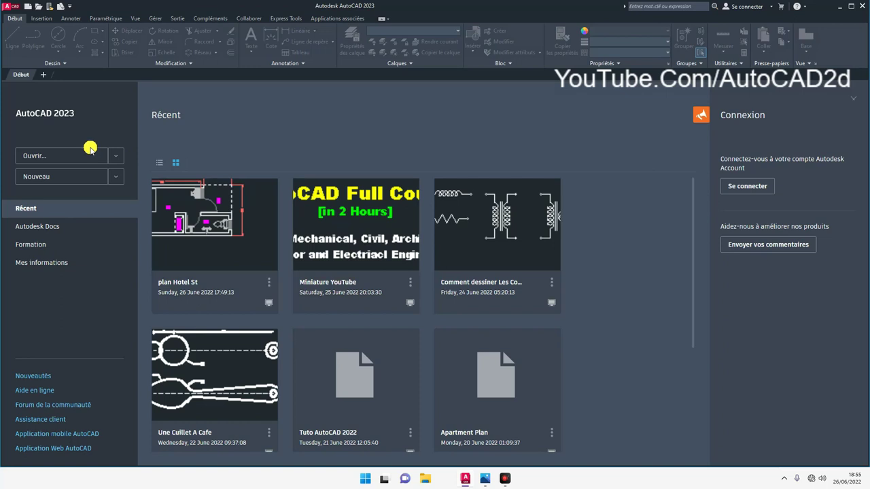
pyautogui.click(117, 176)
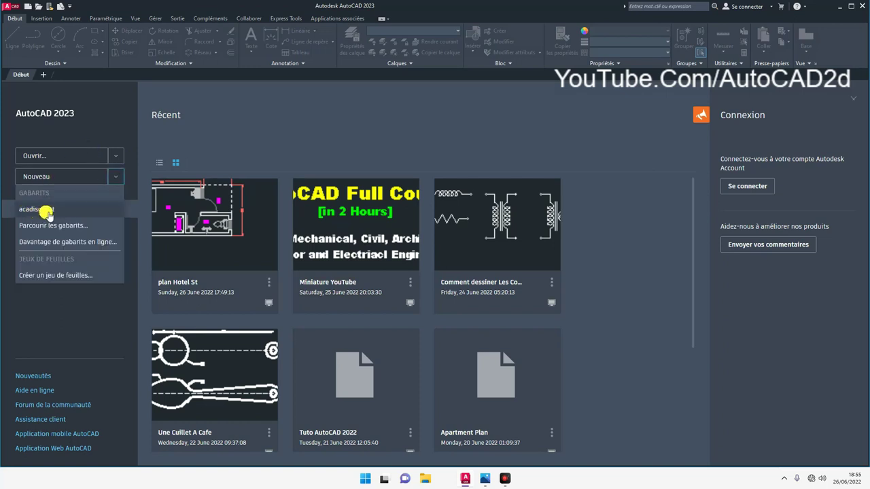
# Create the blank drawing Dessin2 from the acadiso.dwt metric template.
pyautogui.click(51, 228)
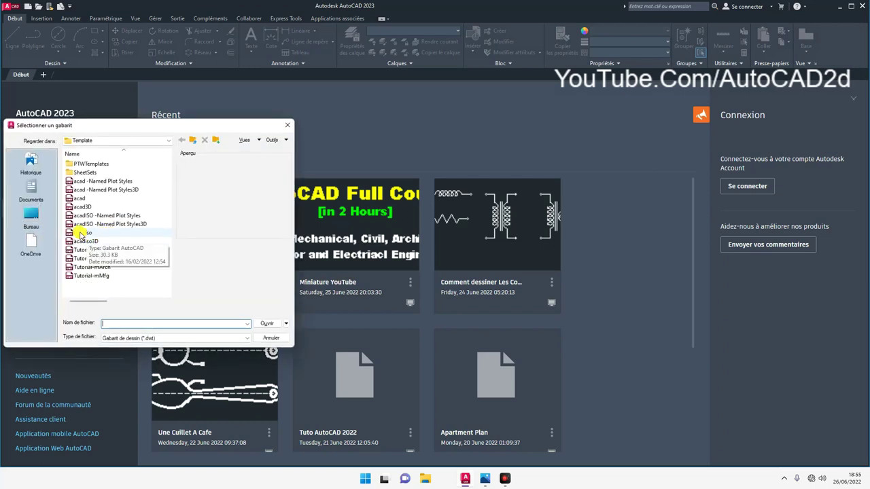
pyautogui.click(79, 233)
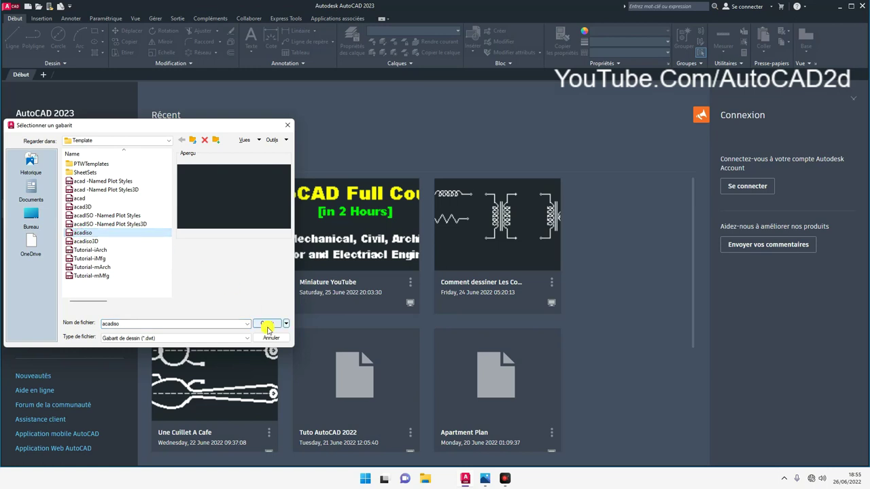
pyautogui.click(268, 325)
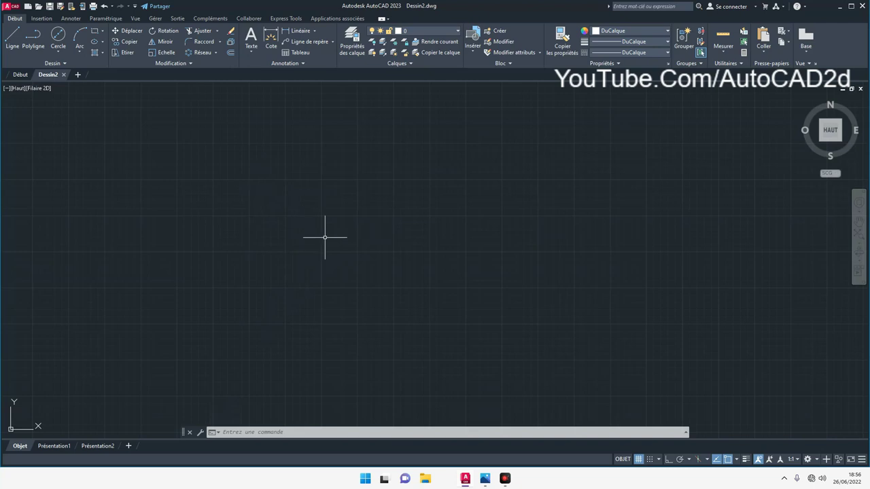
pyautogui.write('UI')
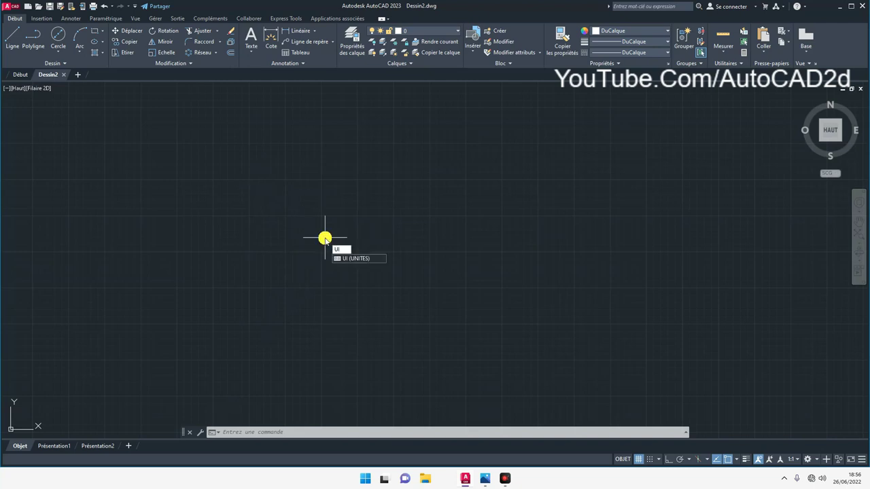
# Set the length precision to 0.0 in the Drawing Units dialog (UI).
pyautogui.press('Return')
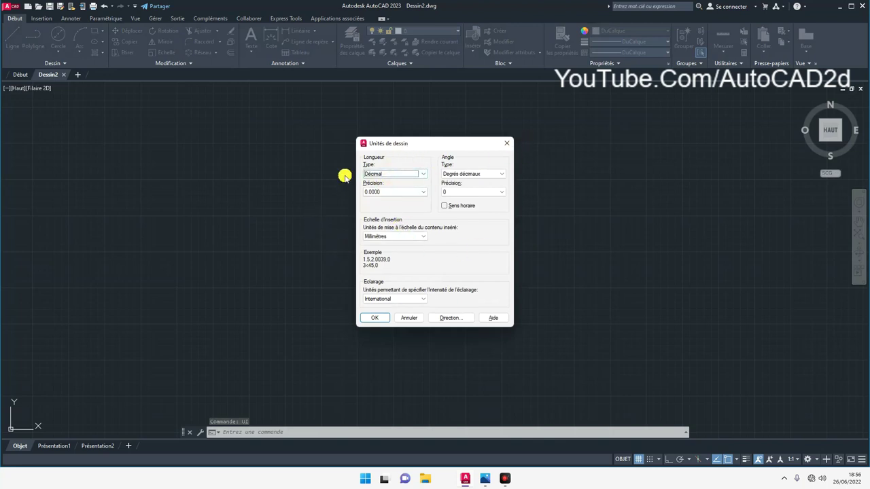
pyautogui.click(424, 192)
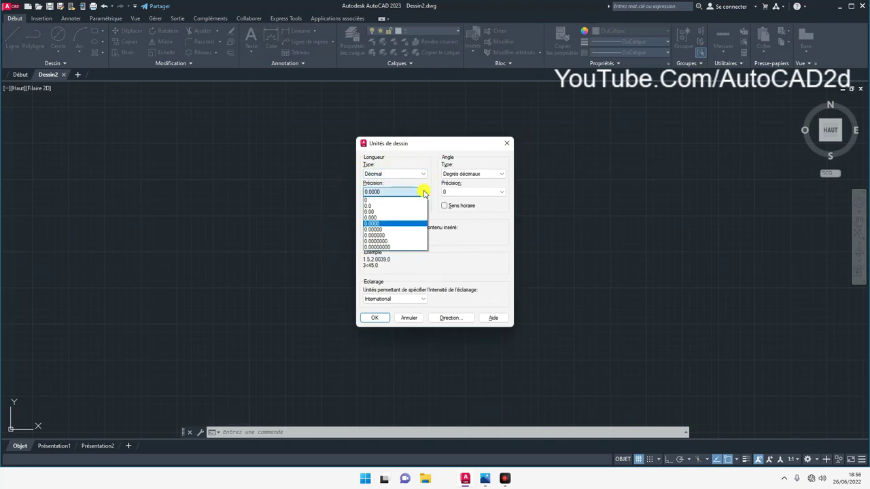
pyautogui.click(385, 206)
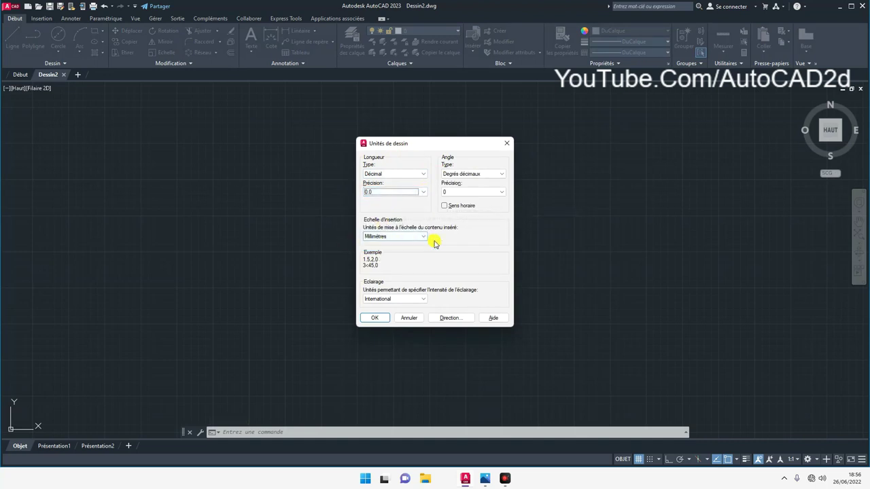
pyautogui.click(380, 317)
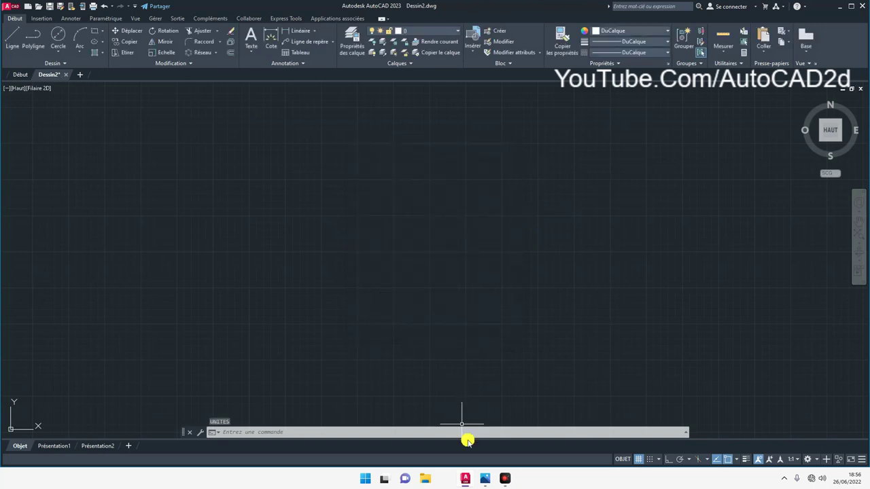
pyautogui.click(484, 478)
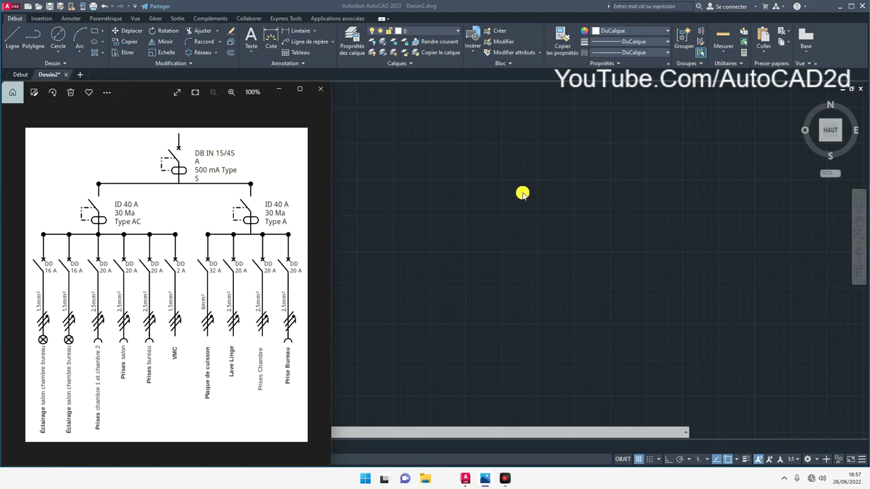
# Switch between the reference schematic and AutoCAD, then paste the copied image into Dessin2.
pyautogui.click(530, 186)
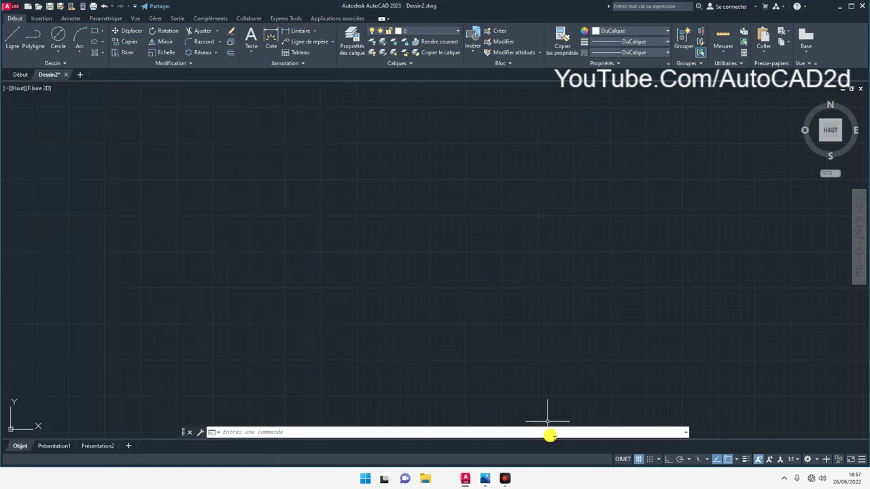
pyautogui.click(485, 479)
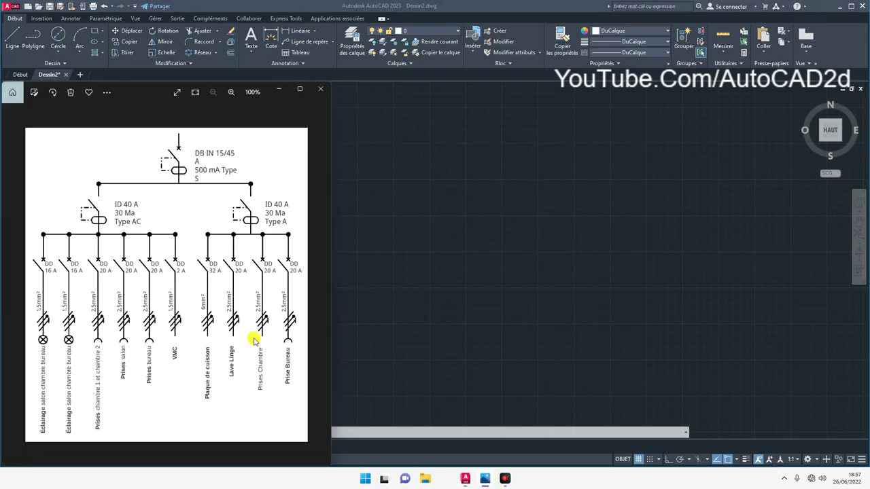
pyautogui.click(436, 177)
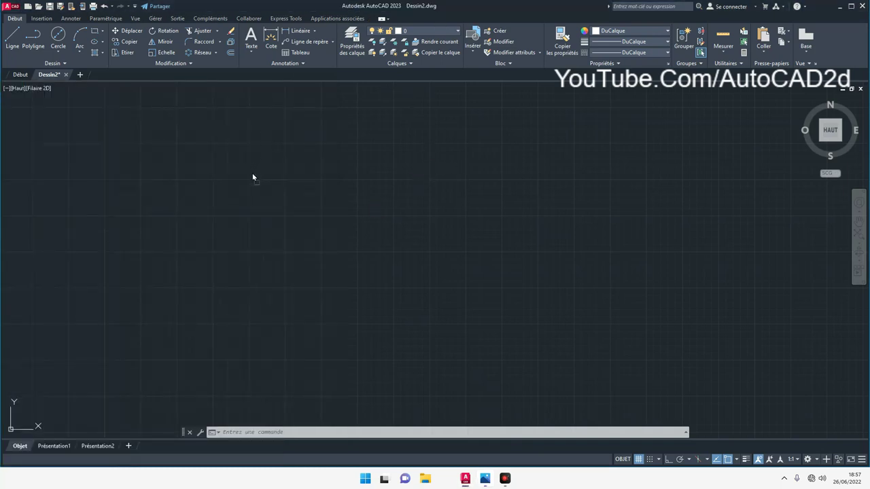
pyautogui.hotkey('ctrl', 'v')
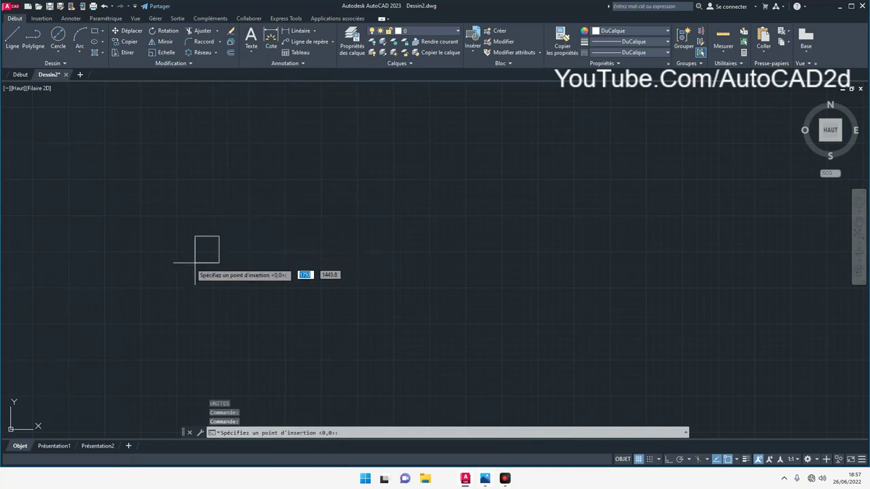
# Place the pasted schematic image at scale 1 with 0 rotation.
pyautogui.click(143, 275)
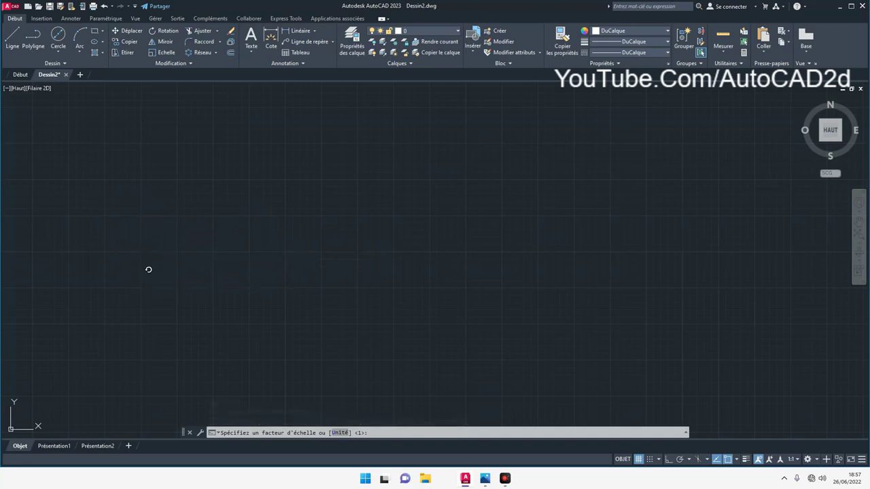
pyautogui.press('Return')
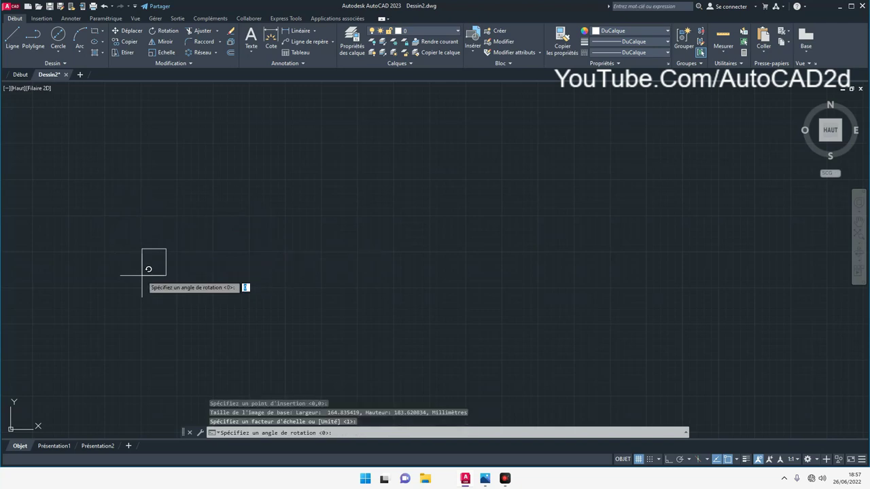
pyautogui.press('Return')
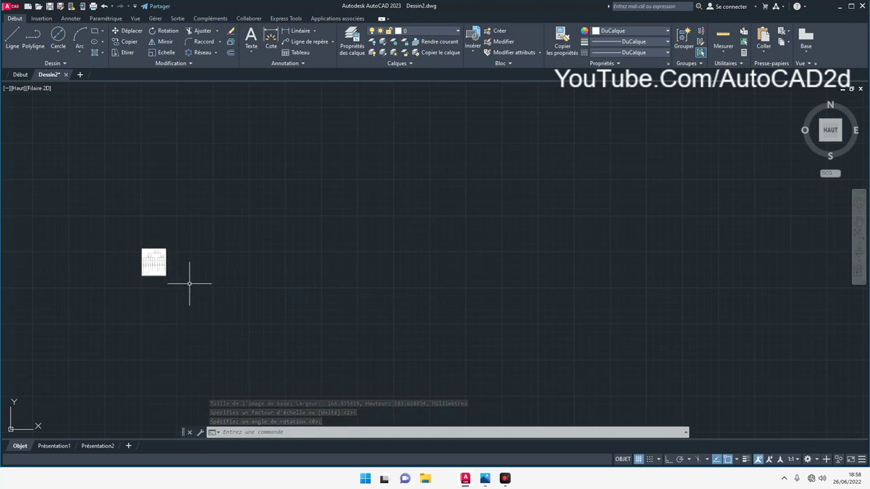
# Zoom to extents (Z, ET) so the whole schematic fits the view.
pyautogui.write('z')
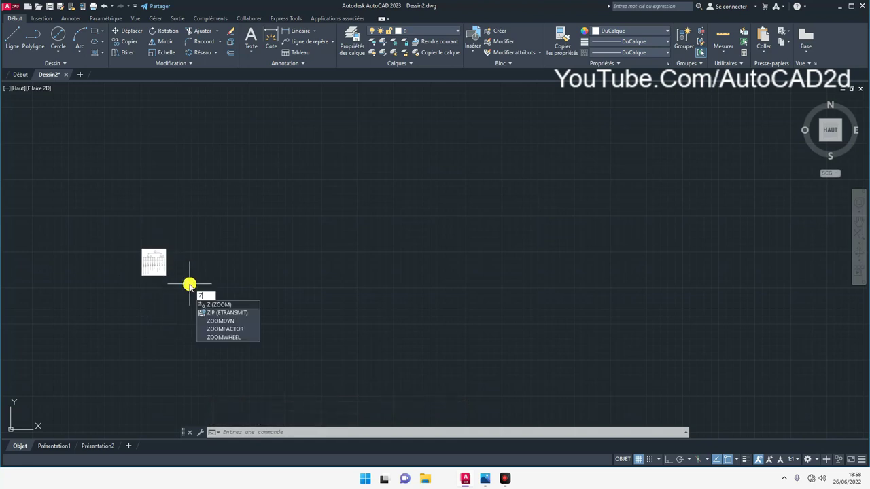
pyautogui.press('Return')
pyautogui.write('e')
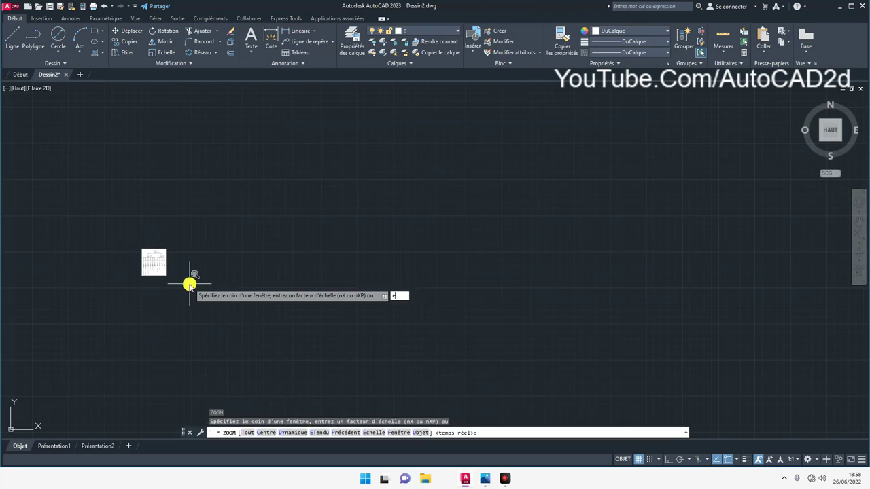
pyautogui.write('t')
pyautogui.press('Return')
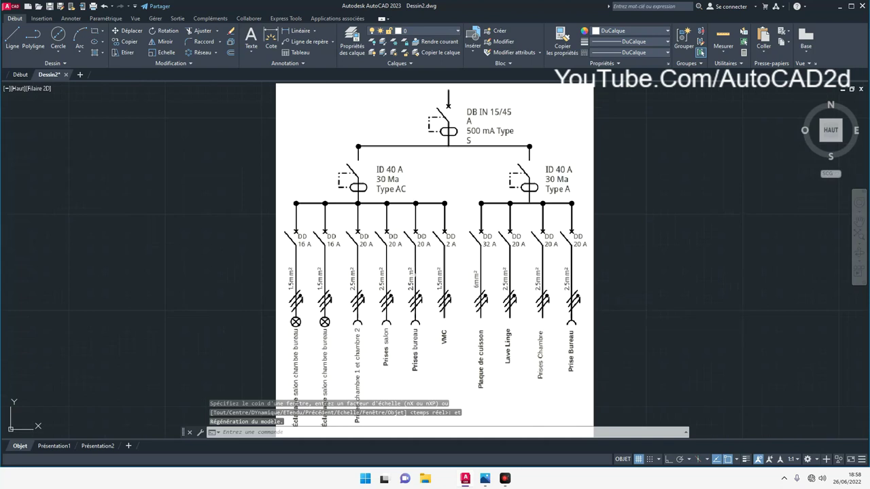
# Pan the schematic to the left side, leaving empty canvas on the right.
pyautogui.scroll(-2, 416, 273)
pyautogui.scroll(2, 416, 273)
pyautogui.moveTo(416, 273)
pyautogui.mouseDown(button='middle')
pyautogui.moveTo(549, 267)
pyautogui.moveTo(602, 275)
pyautogui.mouseUp(button='middle')
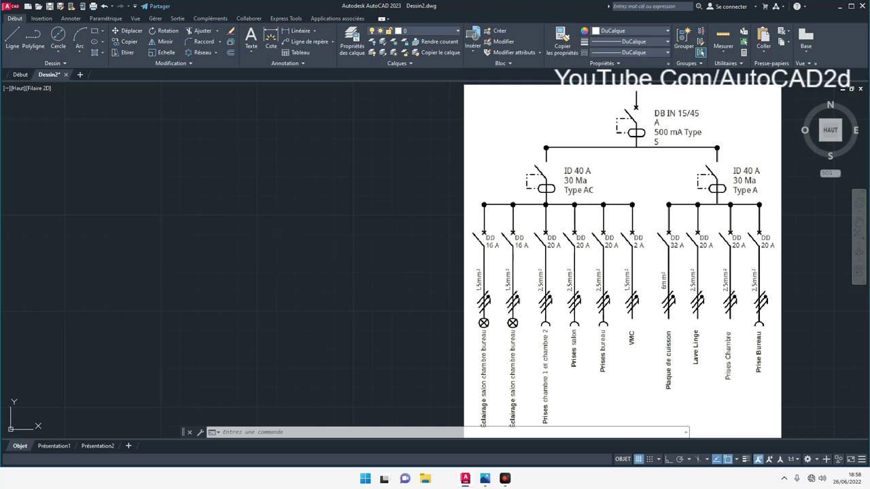
pyautogui.click(485, 479)
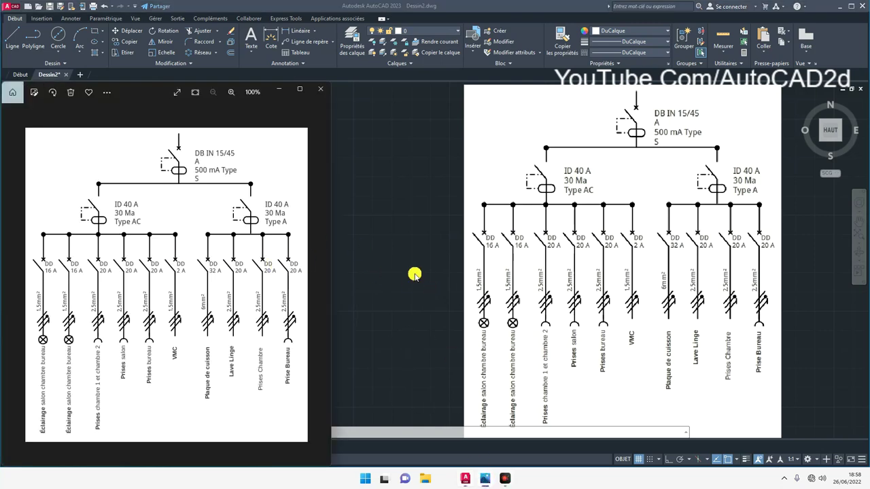
pyautogui.click(440, 250)
pyautogui.moveTo(559, 289); pyautogui.dragTo(170, 291, button='middle')
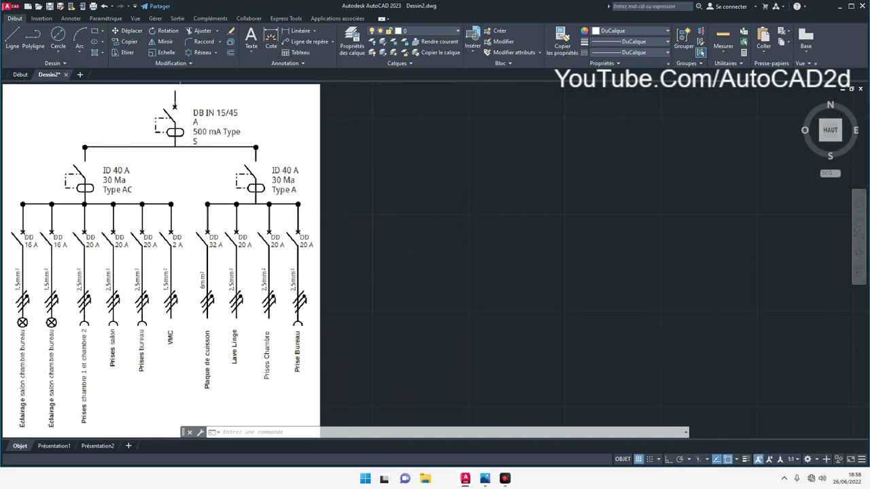
pyautogui.click(14, 35)
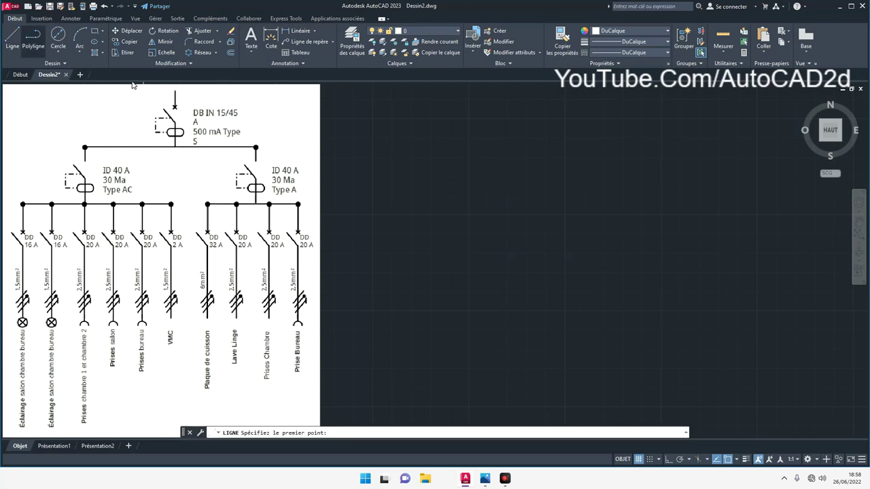
pyautogui.click(576, 97)
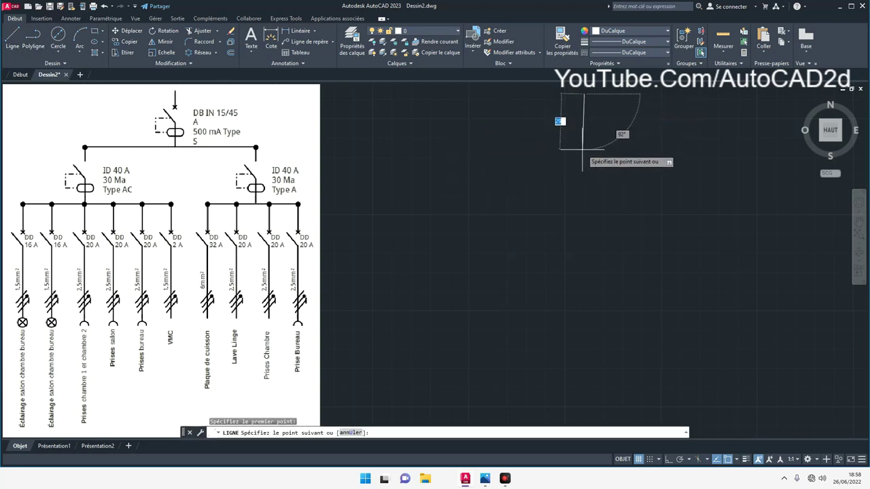
pyautogui.click(668, 459)
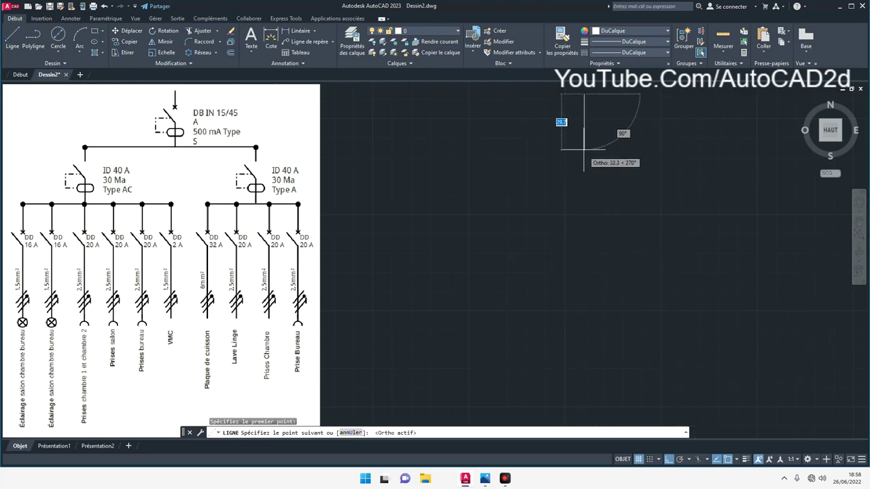
pyautogui.write('10')
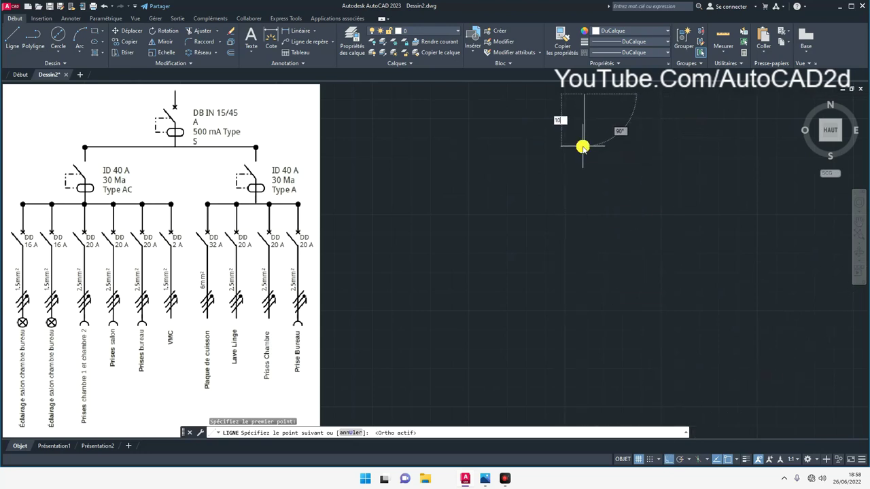
pyautogui.press('Return')
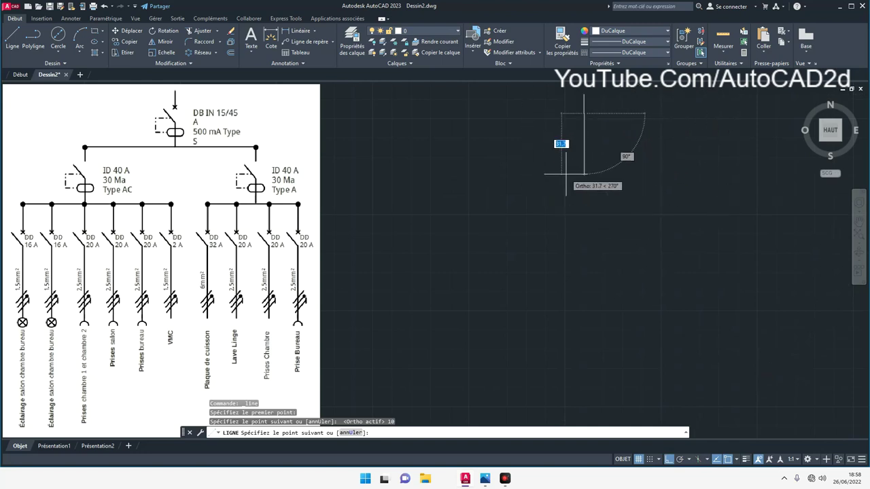
pyautogui.press('Return')
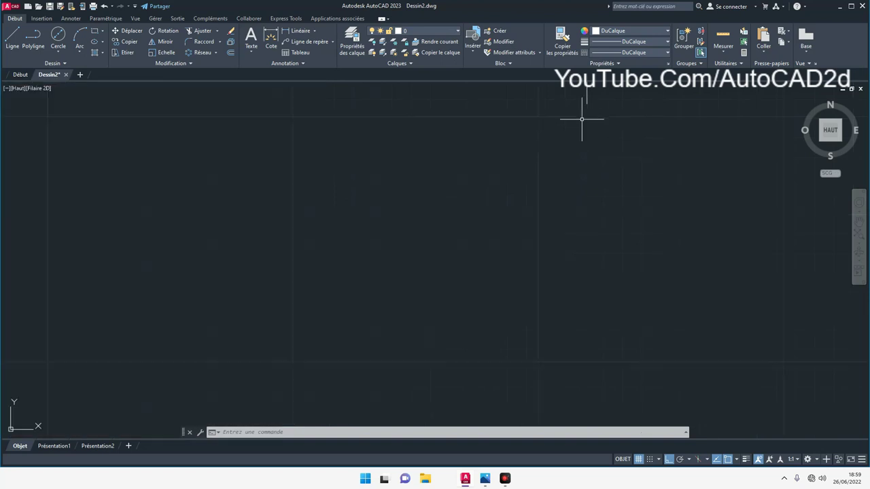
pyautogui.moveTo(592, 118); pyautogui.dragTo(563, 194, button='middle')
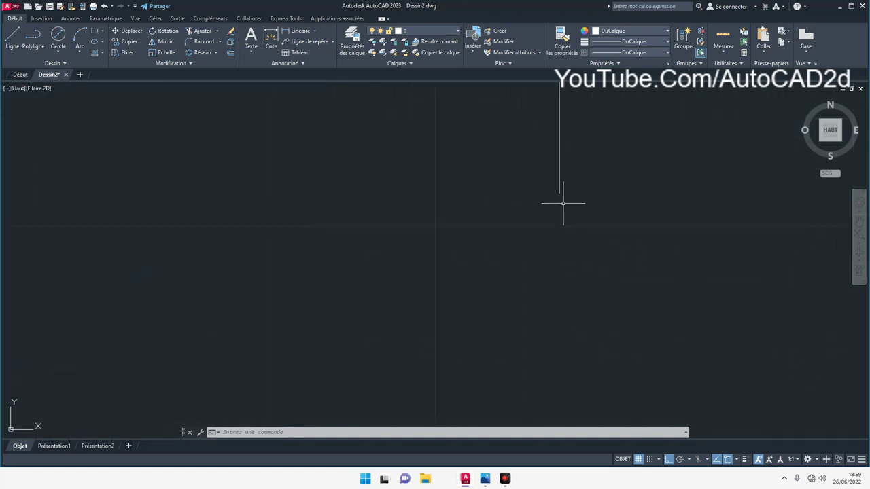
# Draw a circle of diameter 2 below the vertical line.
pyautogui.click(61, 38)
pyautogui.click(572, 254)
pyautogui.write('2')
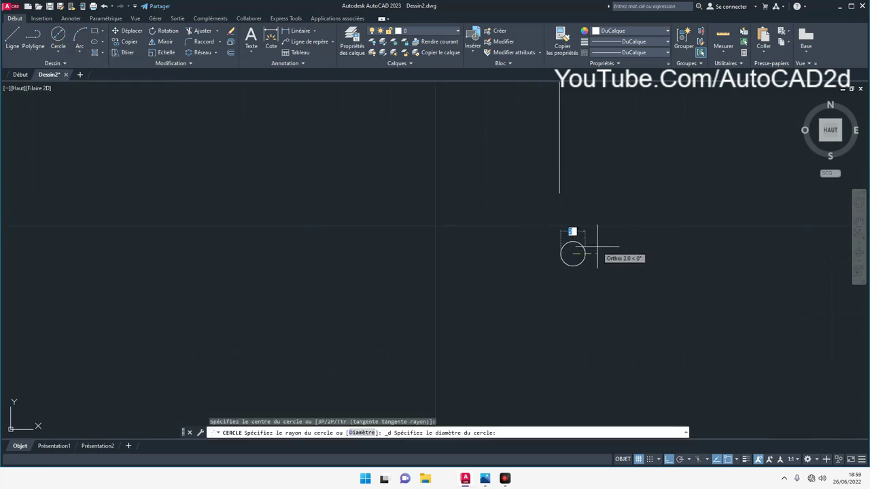
pyautogui.write('2')
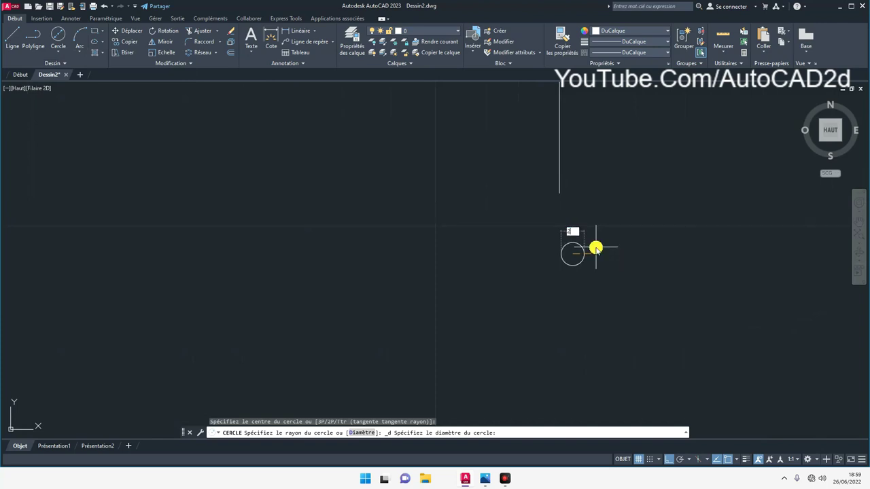
pyautogui.press('Return')
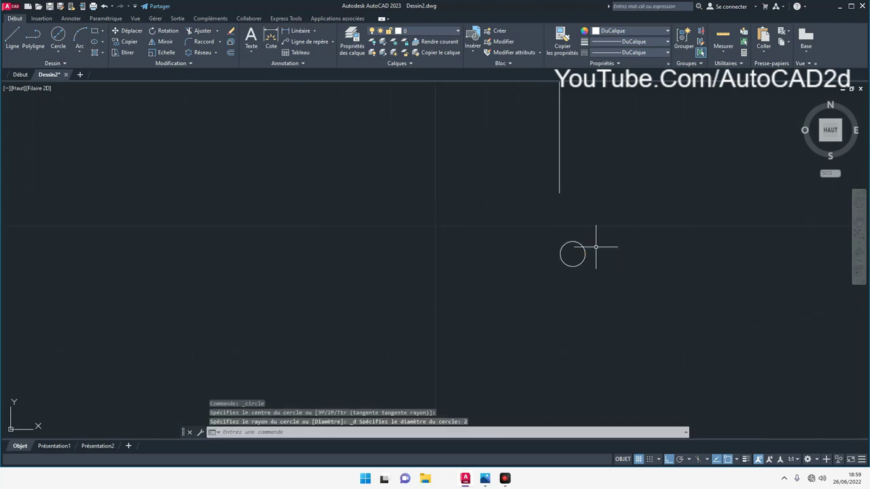
# Draw a line from the circle's centre at 45° past its edge, then select it.
pyautogui.write('l')
pyautogui.press('Return')
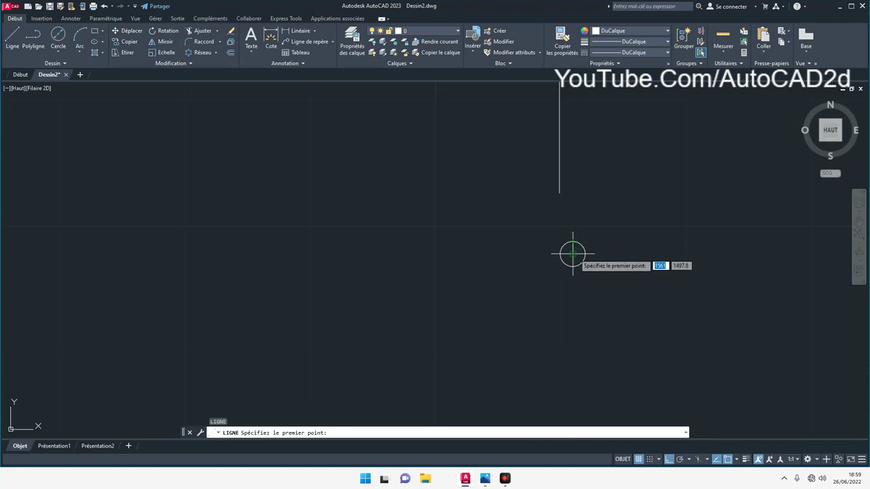
pyautogui.click(573, 254)
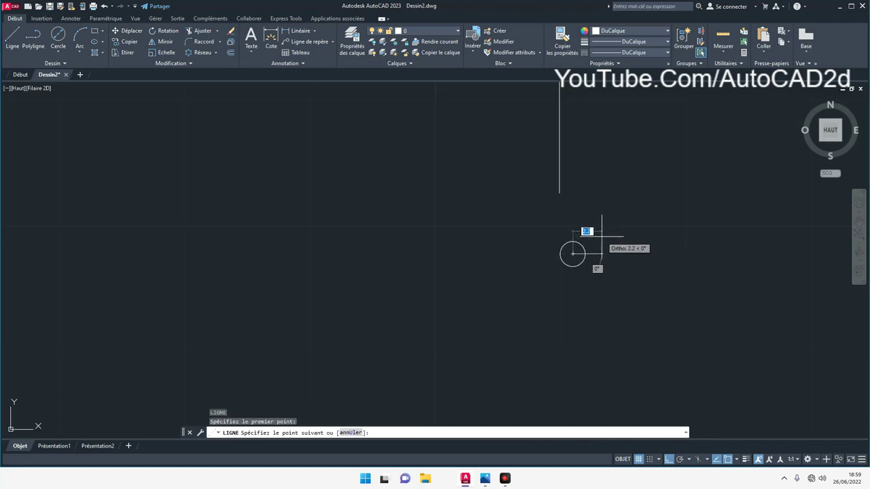
pyautogui.click(669, 459)
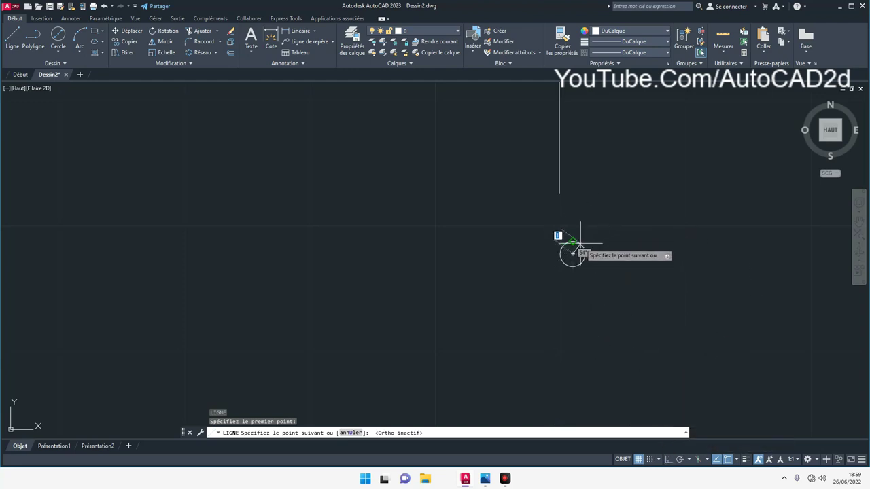
pyautogui.scroll(5, 579, 241)
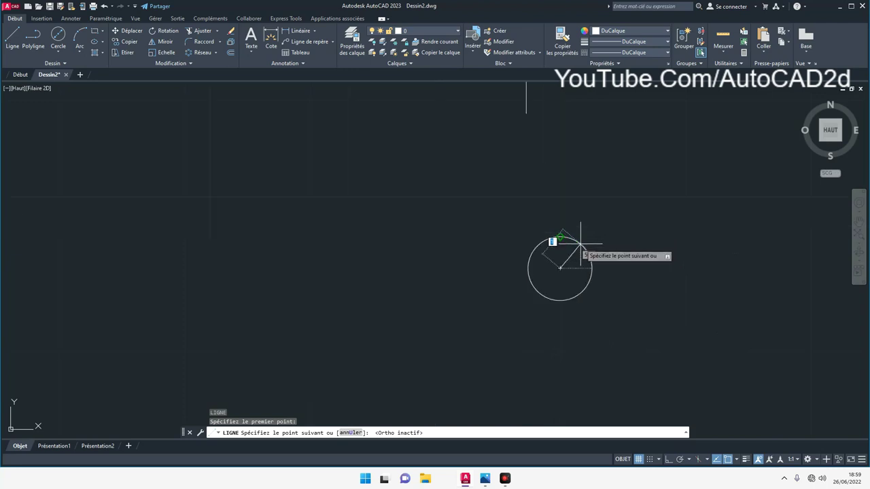
pyautogui.scroll(3, 578, 242)
pyautogui.write('45')
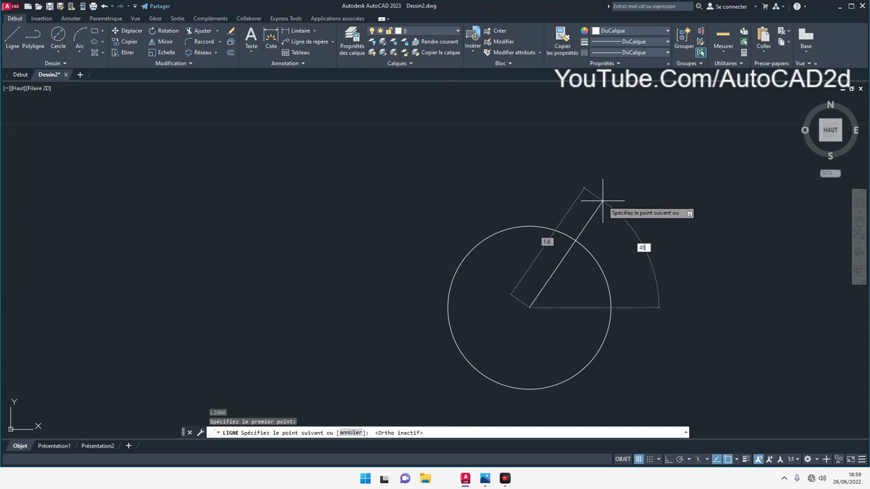
pyautogui.press('Return')
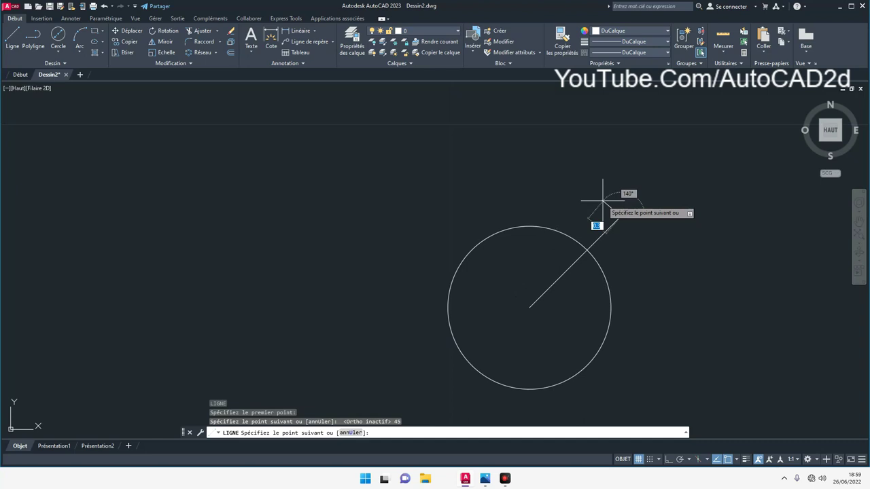
pyautogui.press('Return')
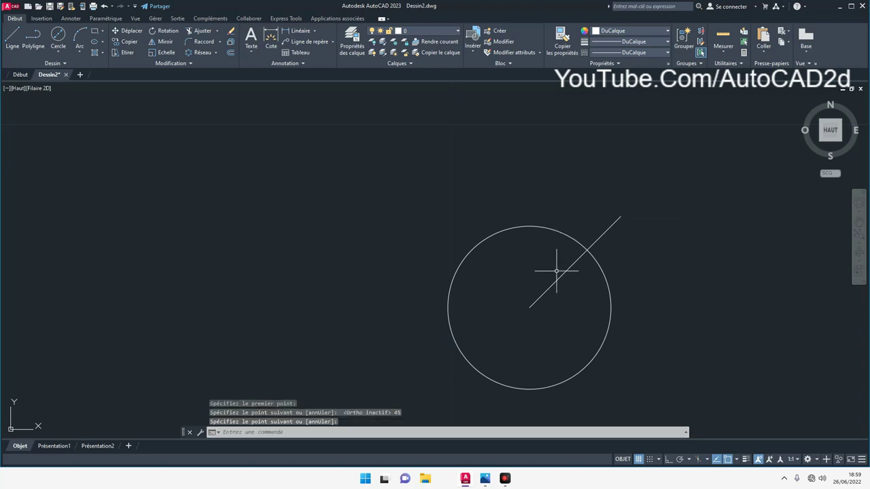
pyautogui.moveTo(557, 279); pyautogui.dragTo(476, 225, button='middle')
pyautogui.click(494, 243)
pyautogui.click(451, 212)
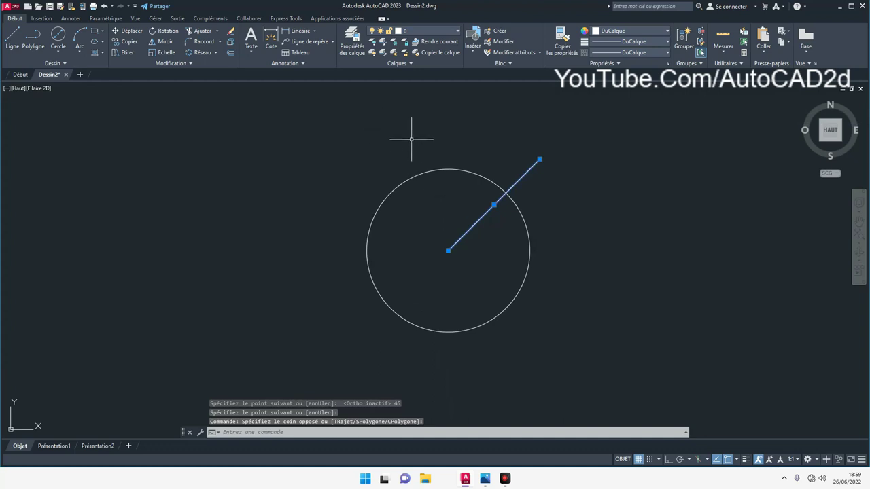
# Polar-array the diagonal line into 4 items around the circle centre.
pyautogui.click(218, 56)
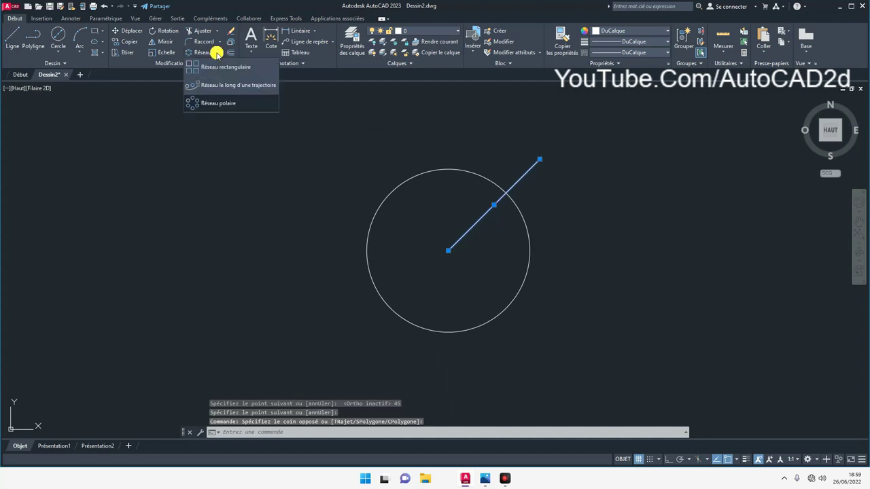
pyautogui.click(214, 104)
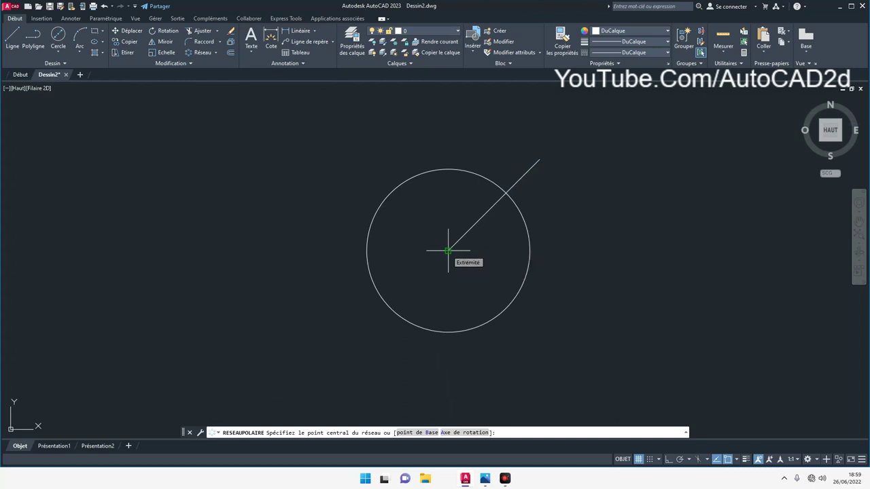
pyautogui.click(448, 251)
pyautogui.click(94, 32)
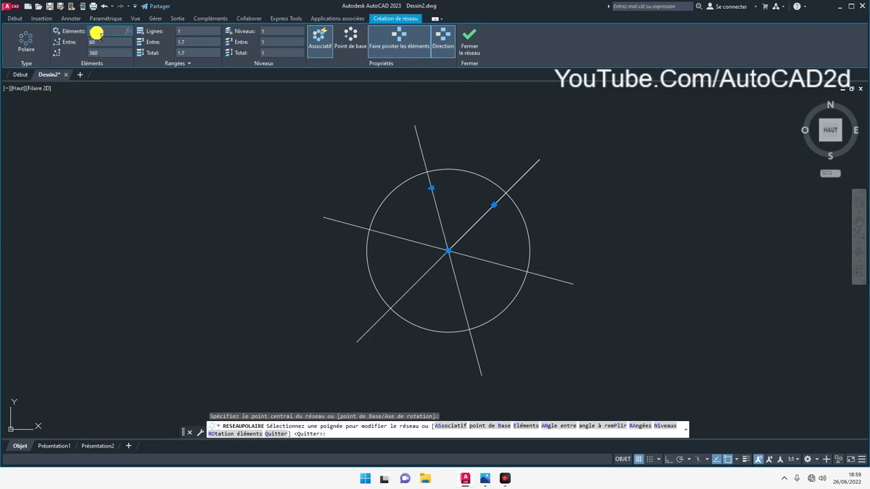
pyautogui.write('4')
pyautogui.press('Return')
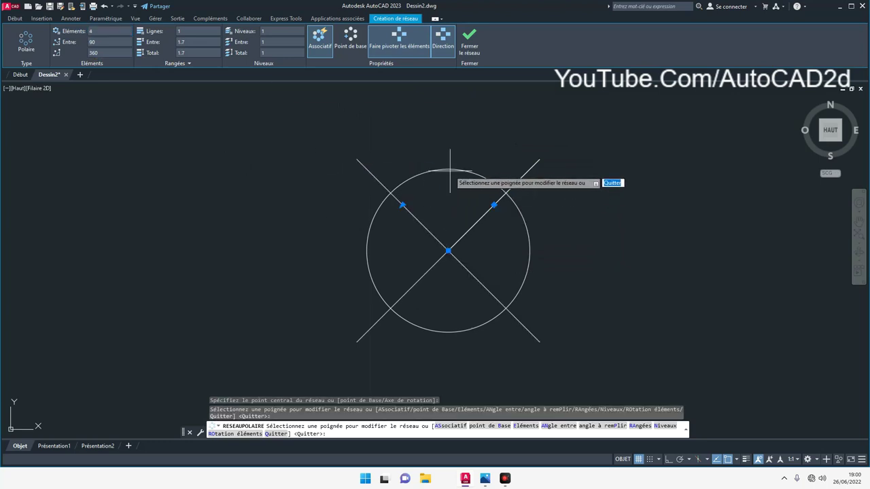
pyautogui.press('Return')
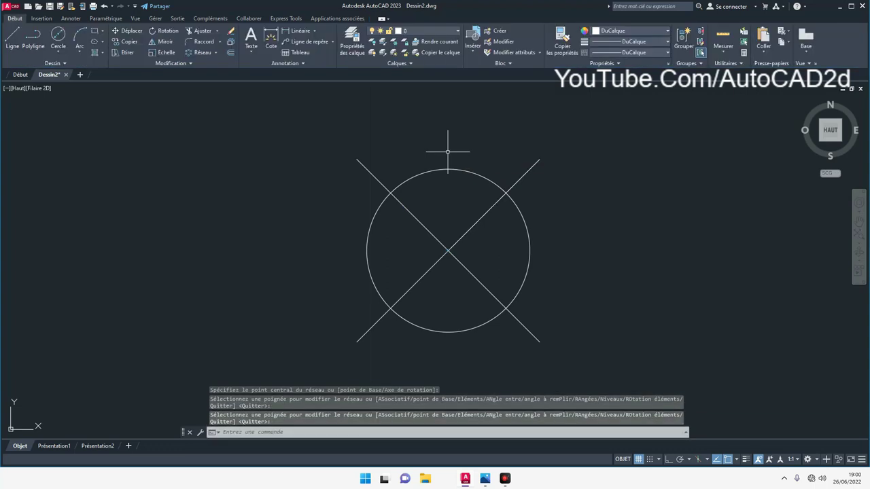
pyautogui.scroll(-5, 446, 152)
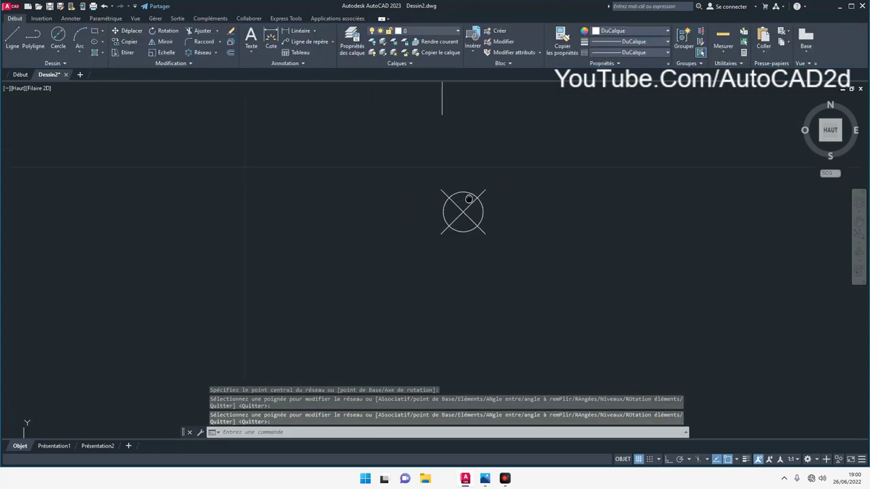
pyautogui.scroll(2, 477, 200)
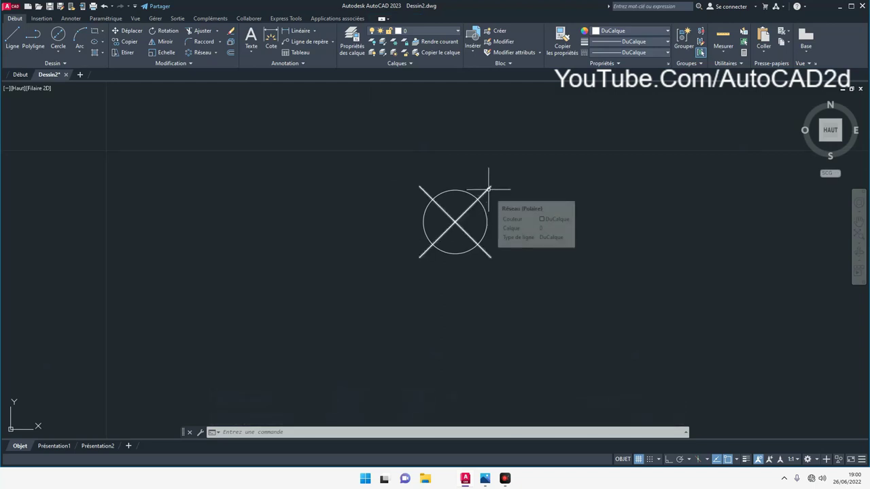
pyautogui.click(488, 190)
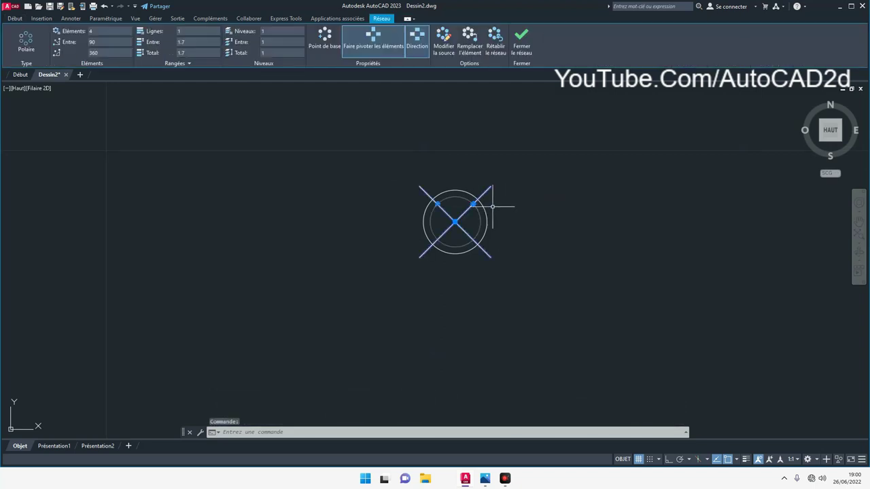
# Explode the array and trim the diagonals at the circle, then undo the trim.
pyautogui.click(16, 19)
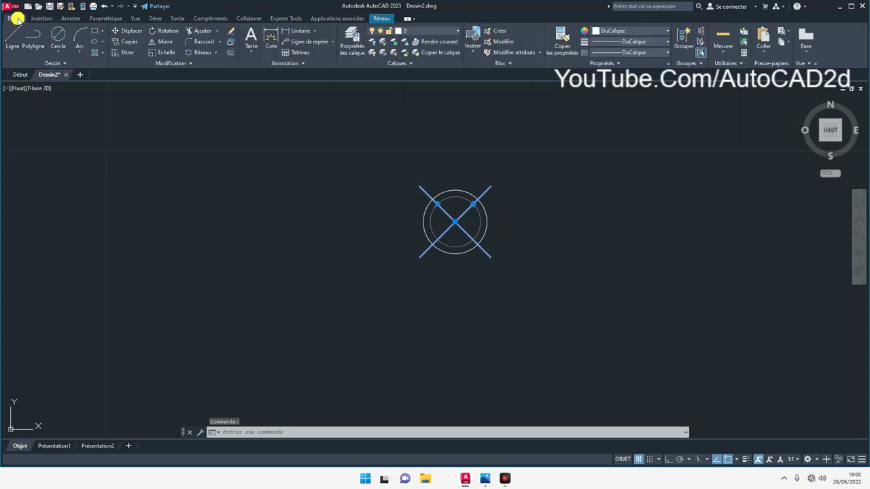
pyautogui.click(230, 44)
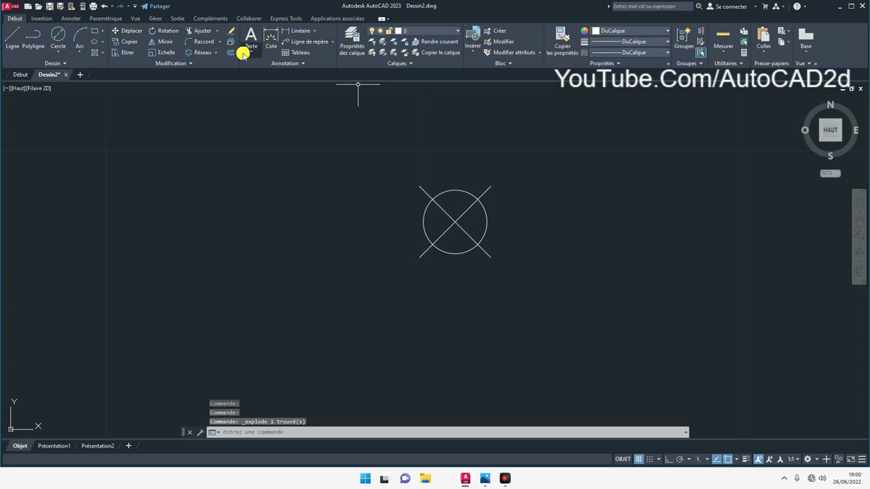
pyautogui.click(202, 32)
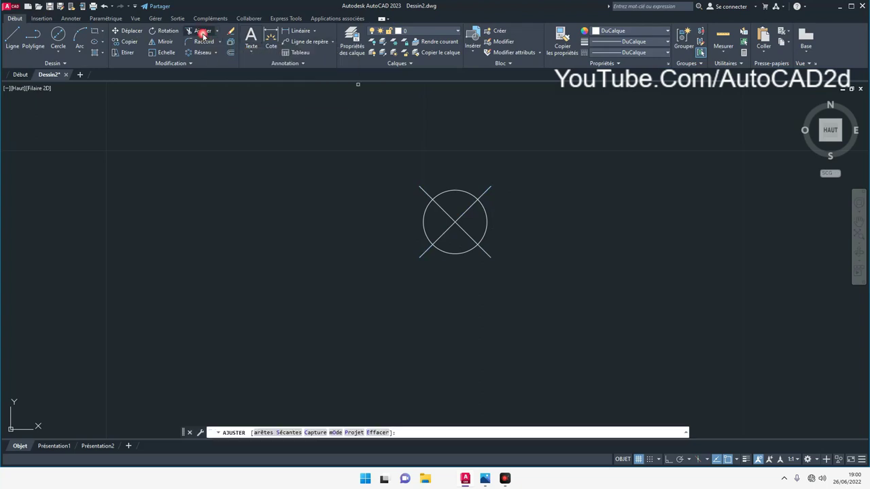
pyautogui.scroll(2, 501, 231)
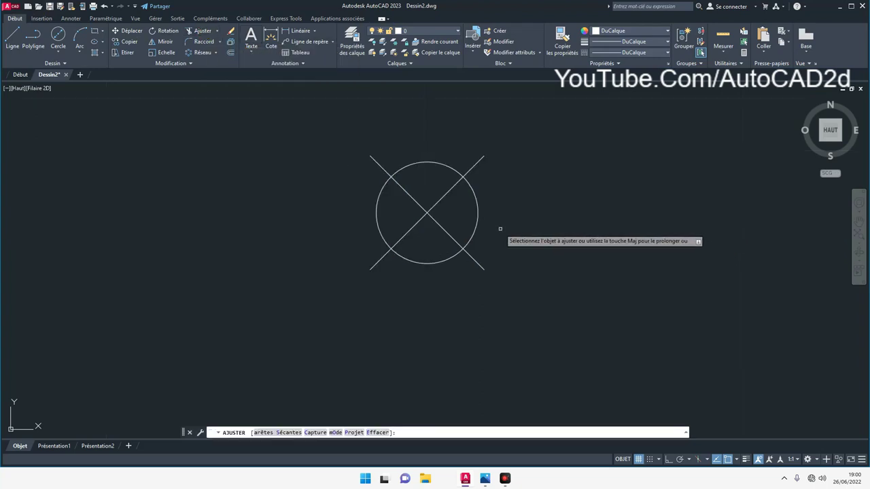
pyautogui.click(268, 434)
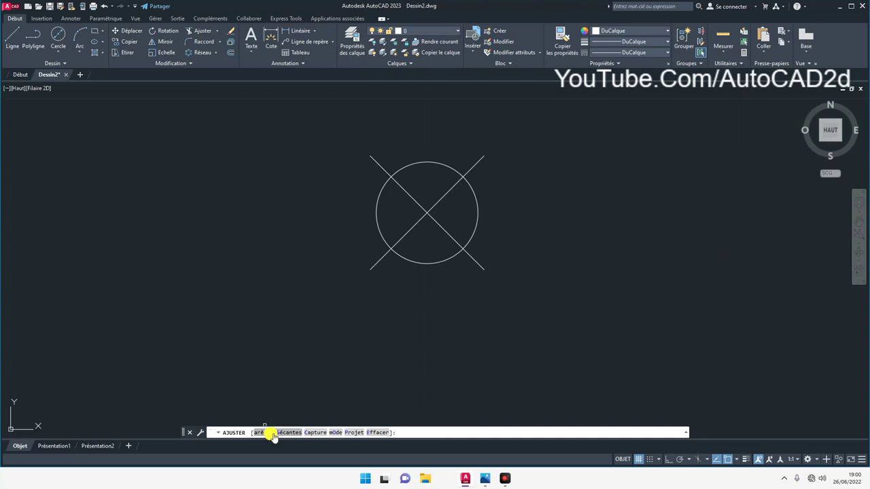
pyautogui.click(271, 433)
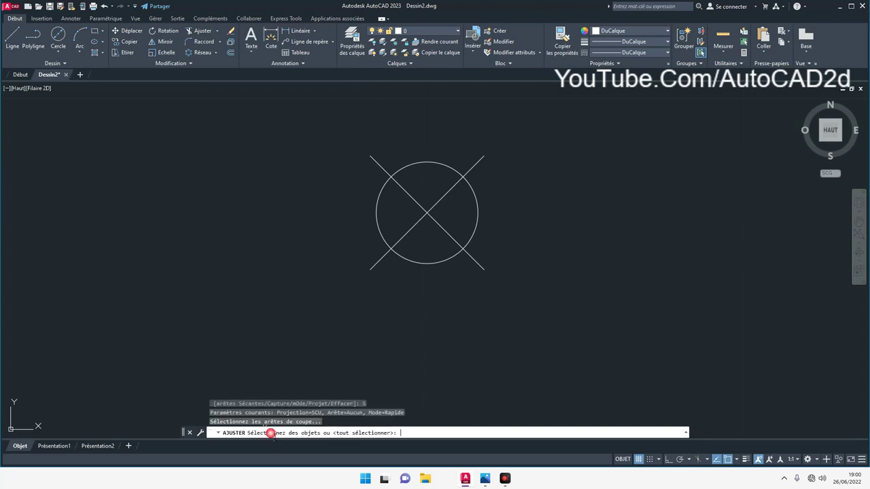
pyautogui.click(416, 263)
pyautogui.press('Return')
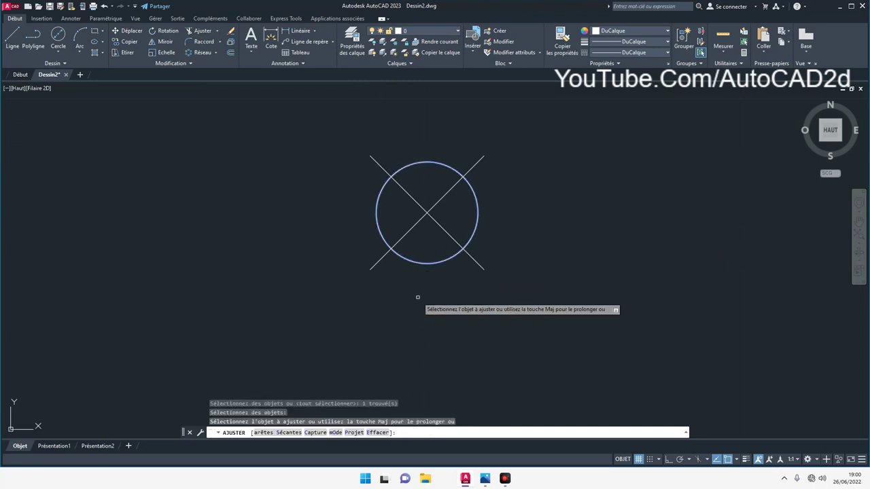
pyautogui.moveTo(511, 261); pyautogui.dragTo(349, 258)
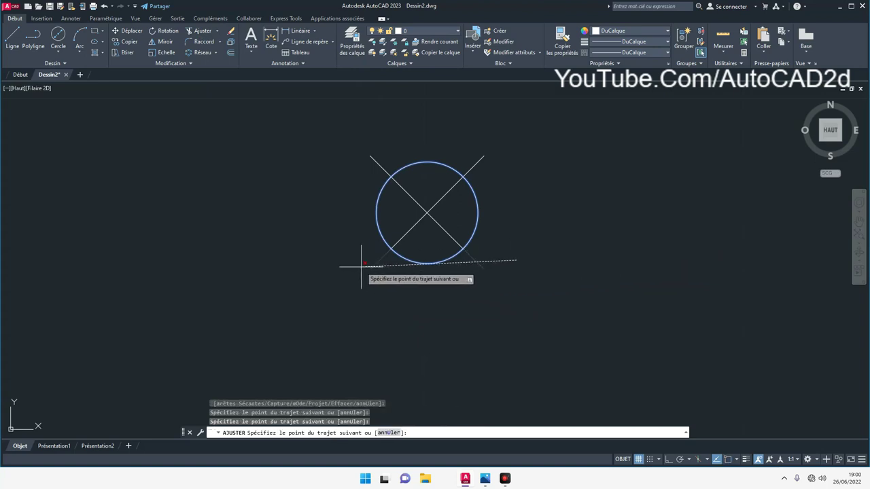
pyautogui.click(498, 160)
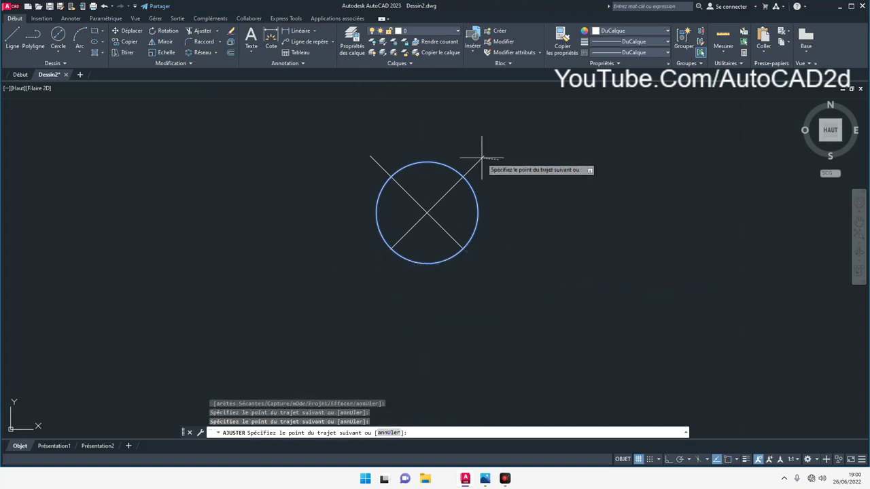
pyautogui.press('Return')
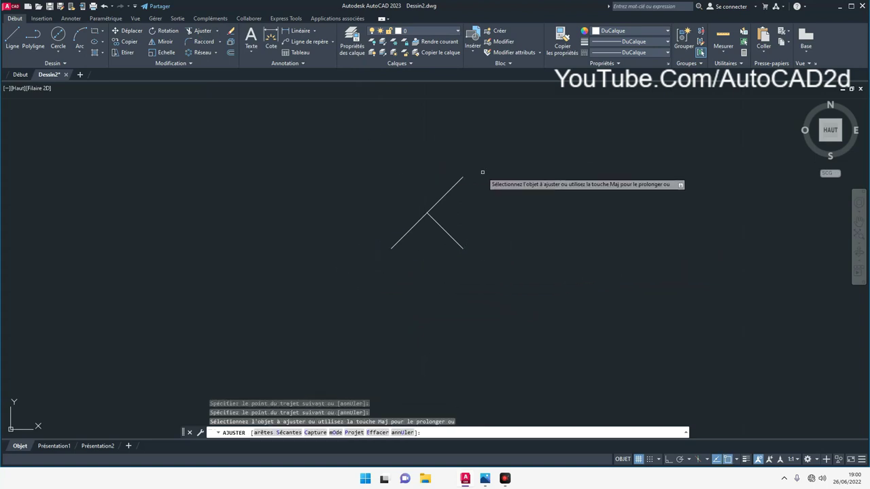
pyautogui.hotkey('ctrl', 'z')
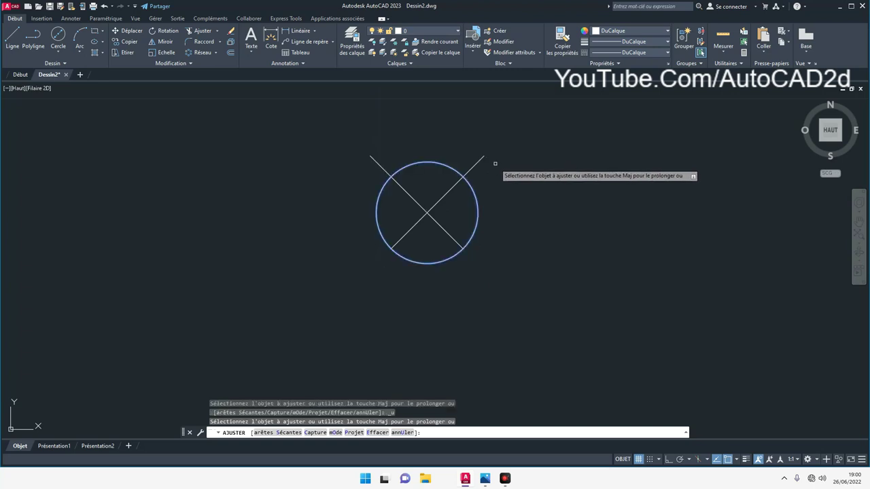
# End the trim and erase the circle, leaving only the crossed diagonals.
pyautogui.rightClick(435, 143)
pyautogui.click(453, 148)
pyautogui.click(429, 164)
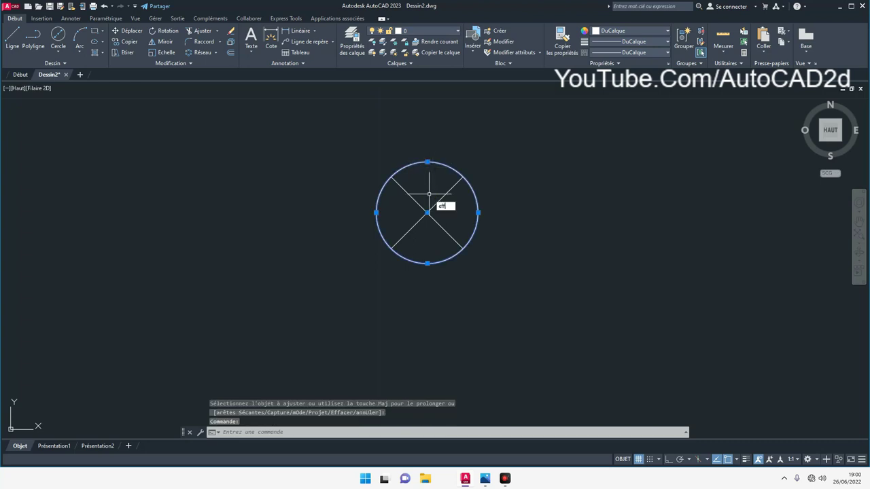
pyautogui.press('Return')
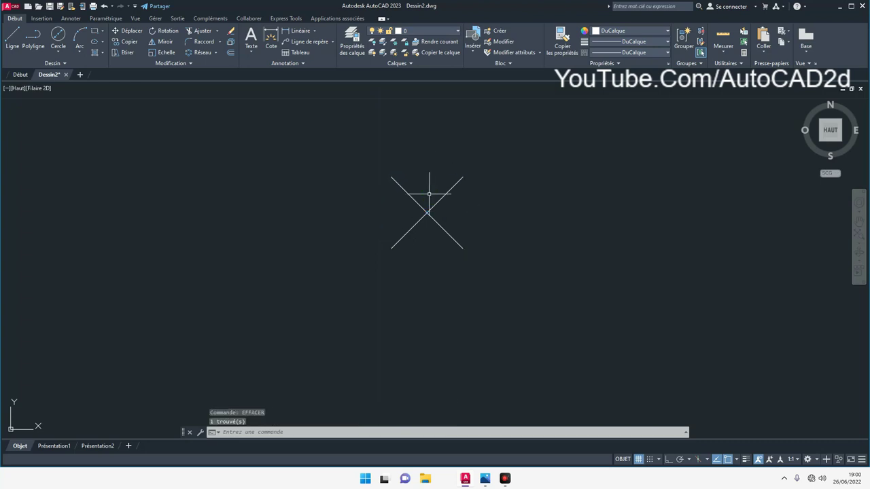
# Move the X by its centre onto the lower end of the short vertical line.
pyautogui.scroll(-5, 429, 194)
pyautogui.click(398, 181)
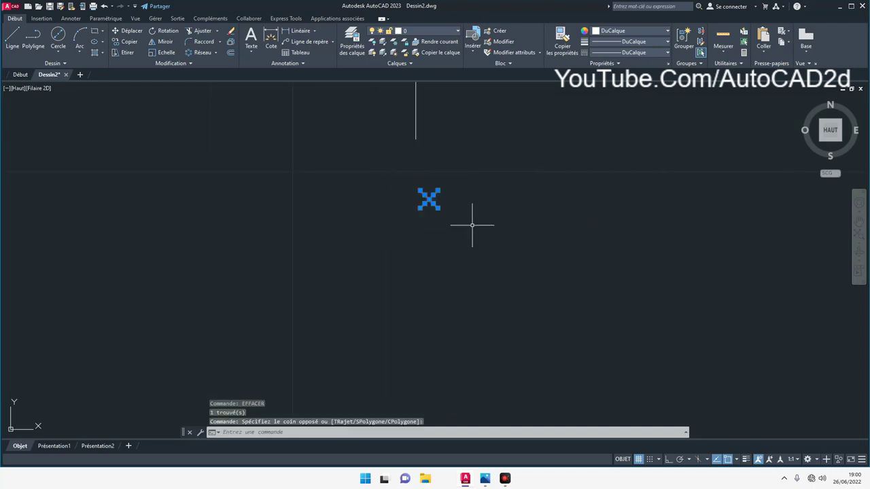
pyautogui.write('dp')
pyautogui.press('Return')
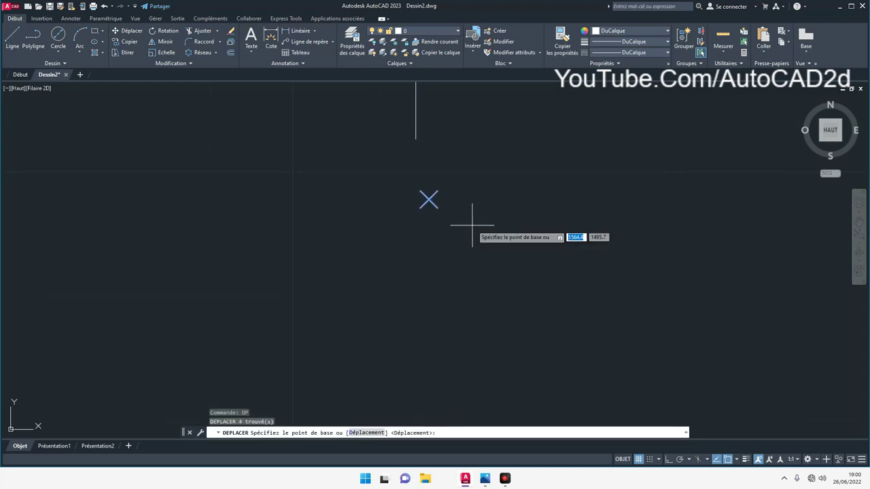
pyautogui.click(427, 197)
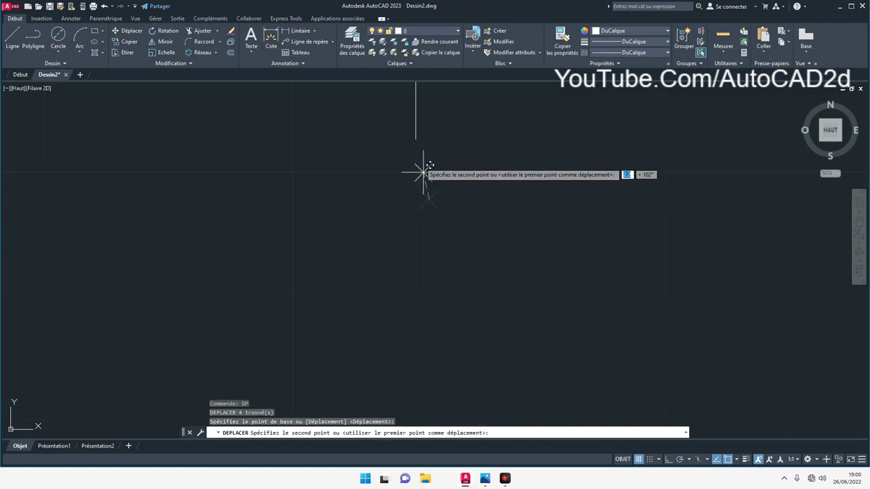
pyautogui.click(418, 138)
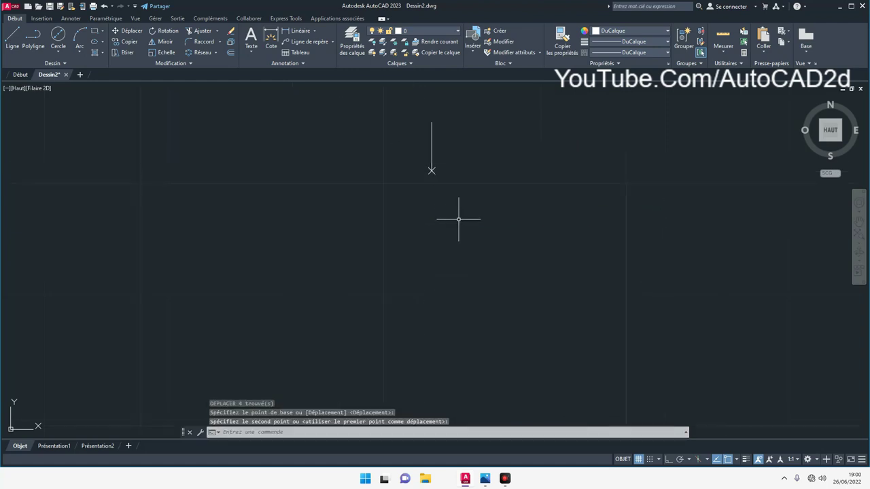
pyautogui.moveTo(459, 219)
pyautogui.mouseDown(button='middle')
pyautogui.moveTo(613, 212)
pyautogui.moveTo(564, 162)
pyautogui.mouseUp(button='middle')
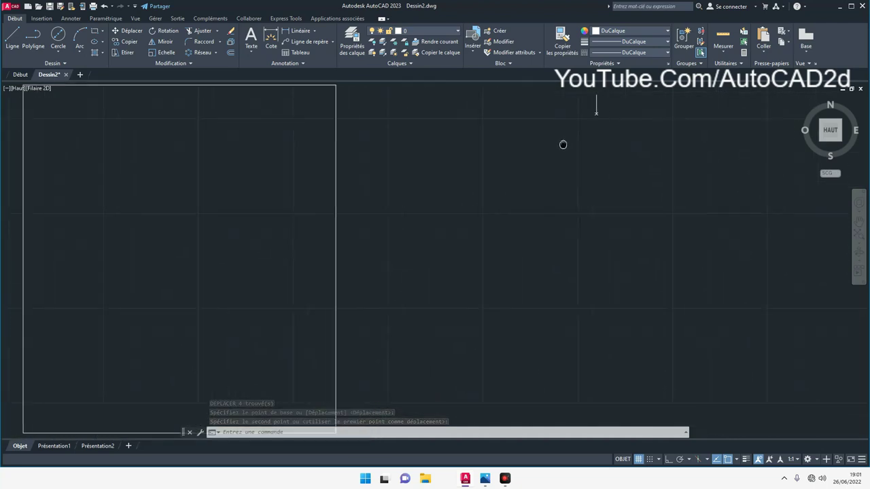
pyautogui.moveTo(563, 166); pyautogui.dragTo(550, 168, button='middle')
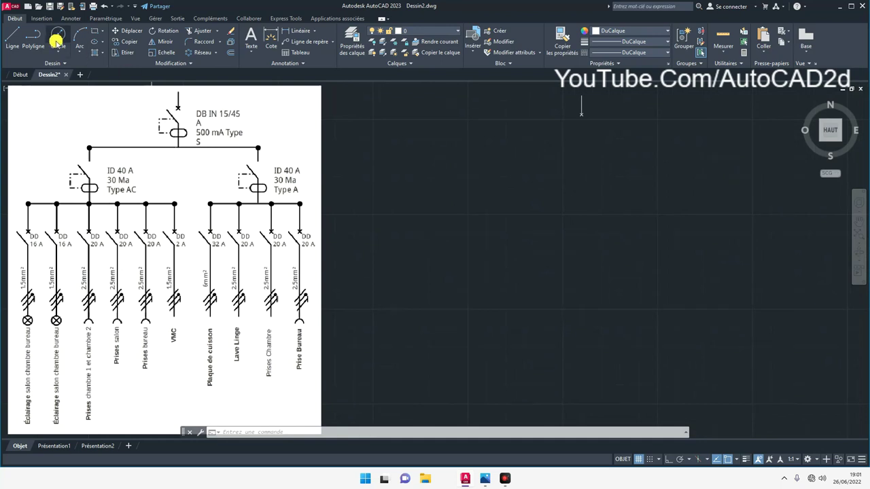
# Draw the breaker's slanted contact 11.1 long at 120°, starting 10 below the X.
pyautogui.click(12, 37)
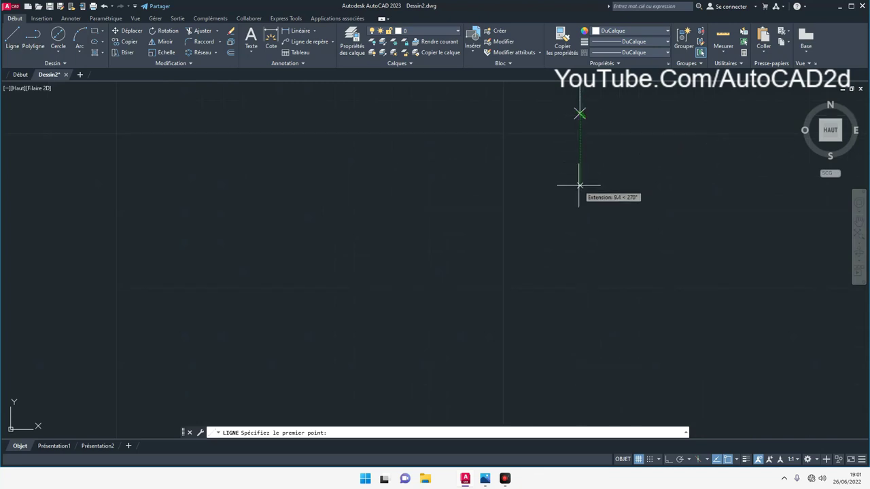
pyautogui.click(670, 460)
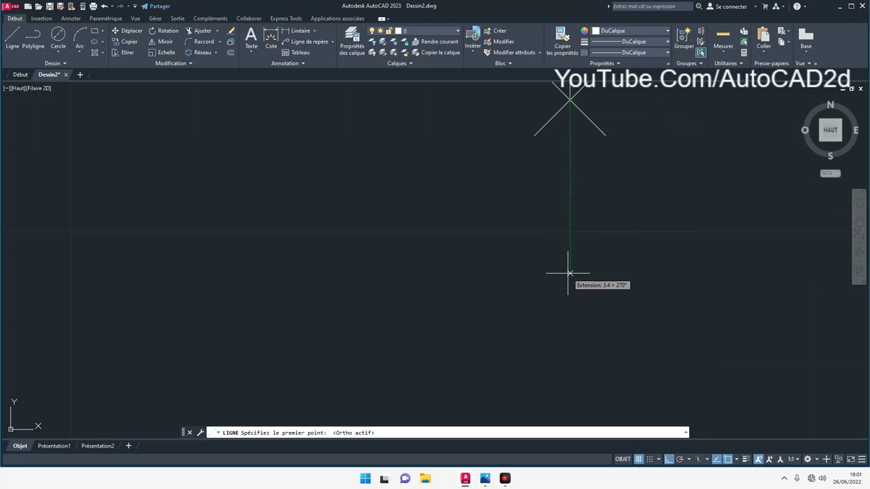
pyautogui.write('10')
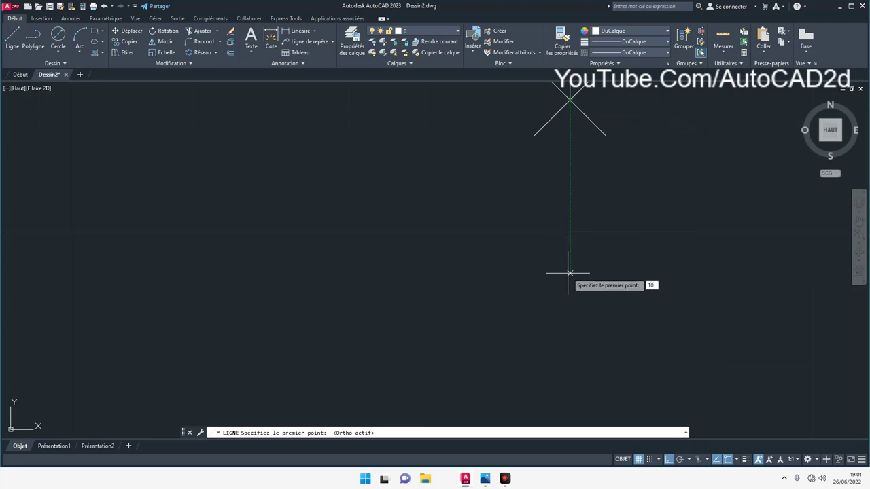
pyautogui.press('Return')
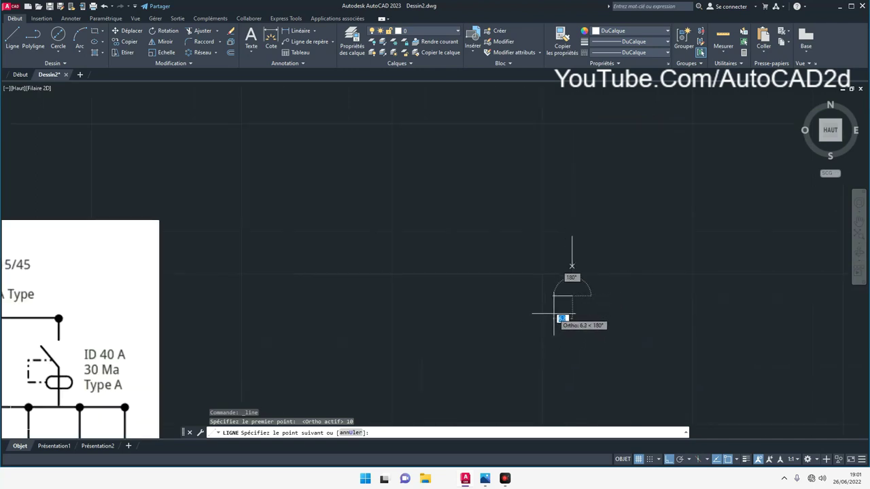
pyautogui.click(669, 460)
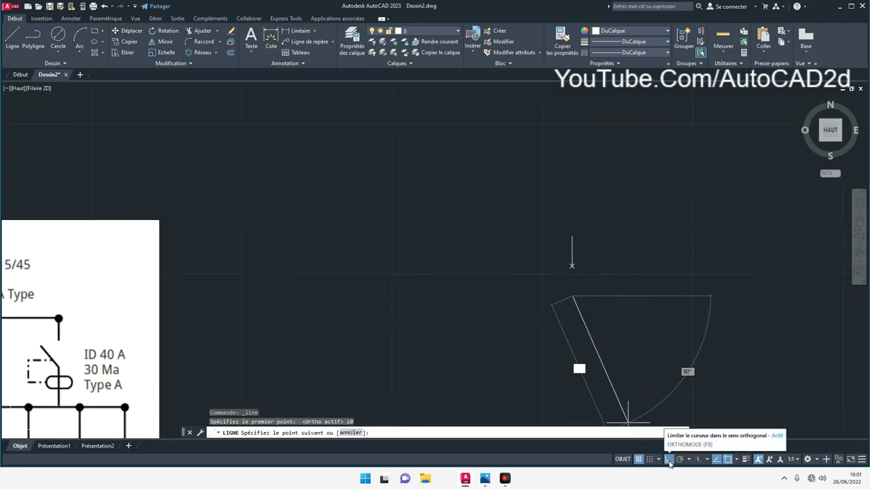
pyautogui.scroll(4, 556, 272)
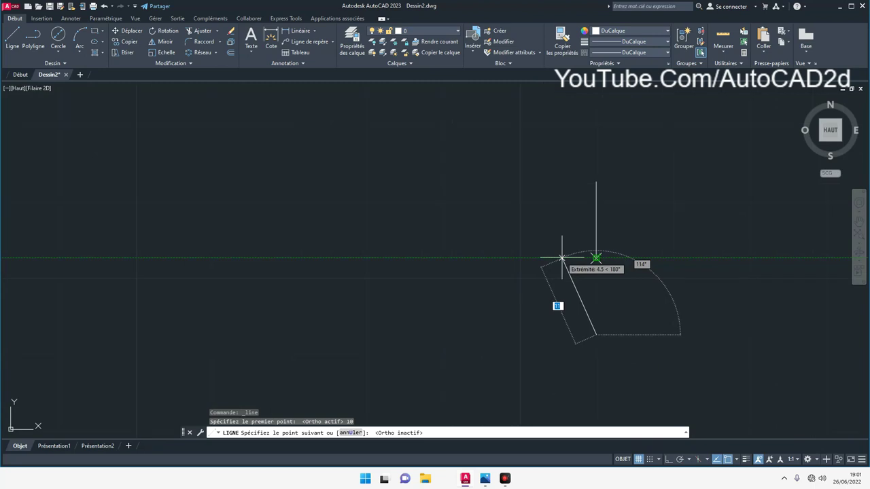
pyautogui.press('Tab')
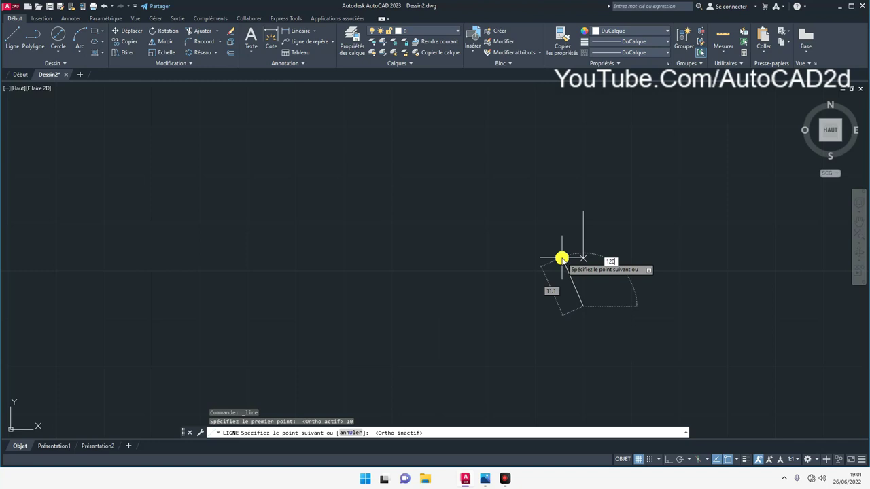
pyautogui.press('Tab')
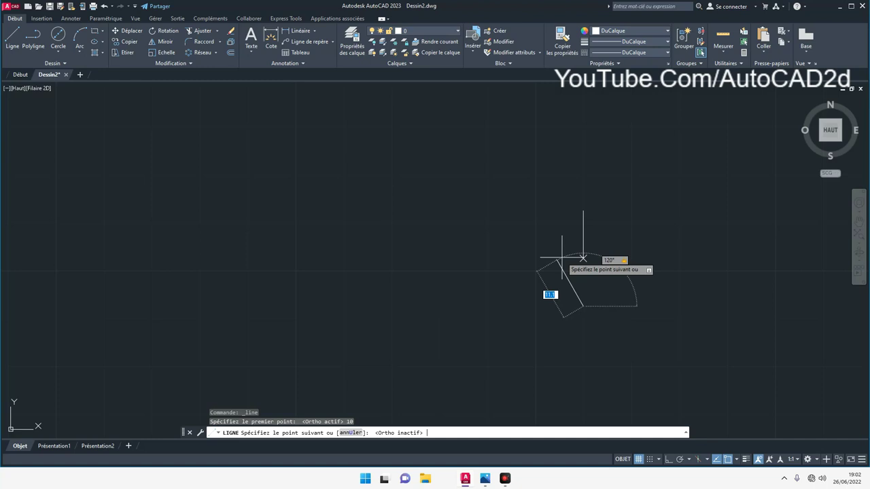
pyautogui.press('Return')
pyautogui.rightClick(652, 239)
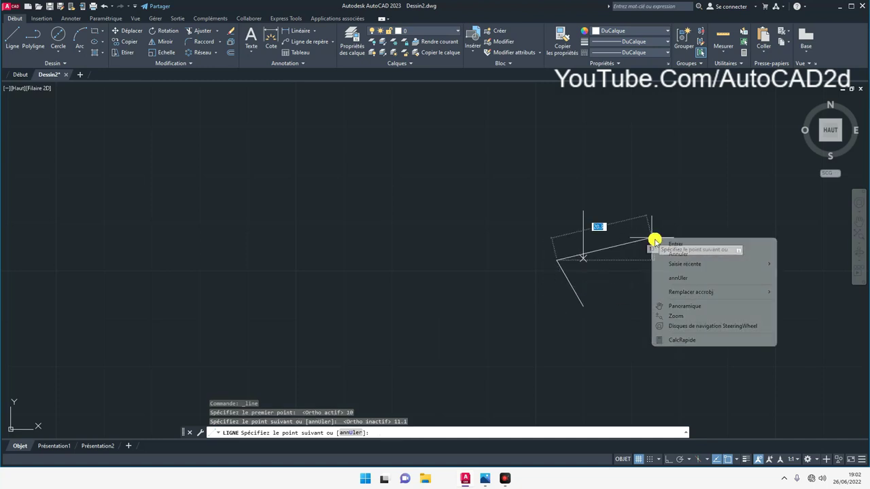
pyautogui.click(672, 245)
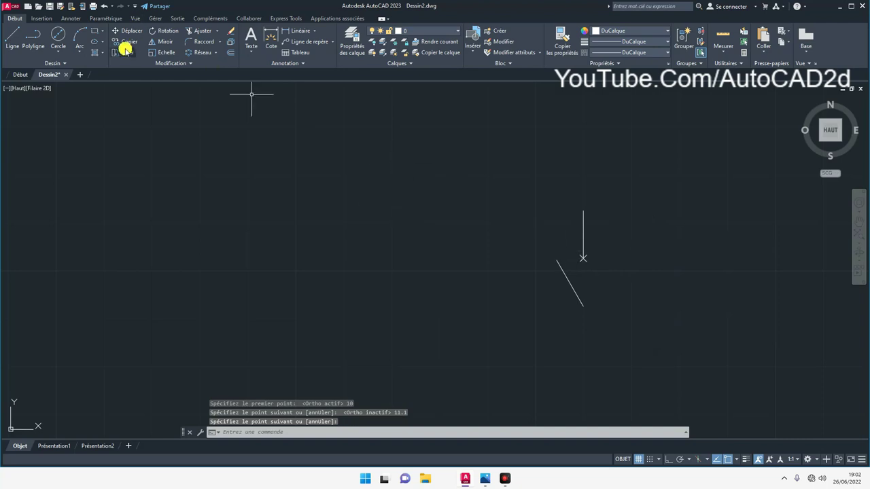
# Draw a 15-unit vertical line down from the contact's lower end.
pyautogui.click(12, 35)
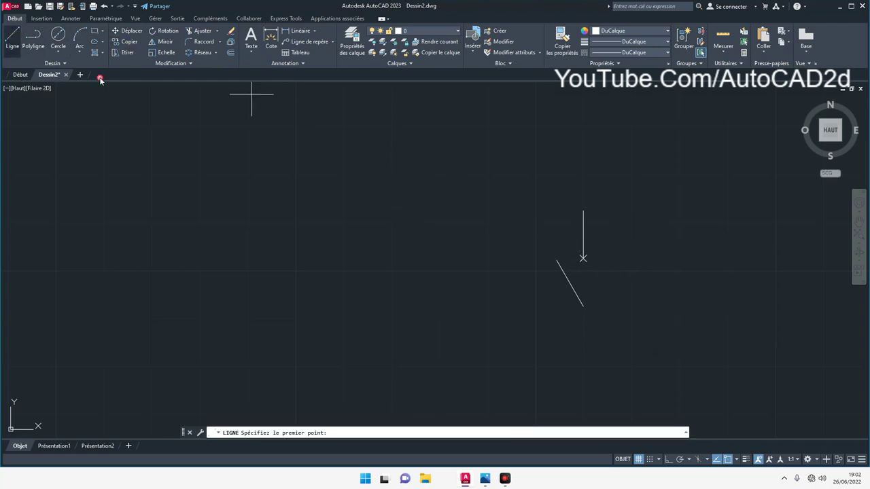
pyautogui.click(583, 307)
pyautogui.moveTo(583, 375); pyautogui.dragTo(581, 260, button='middle')
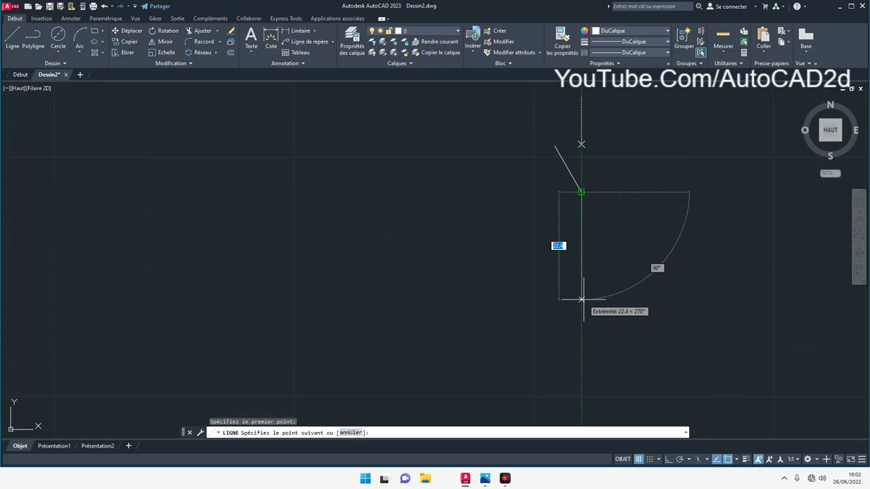
pyautogui.write('1')
pyautogui.press('Return')
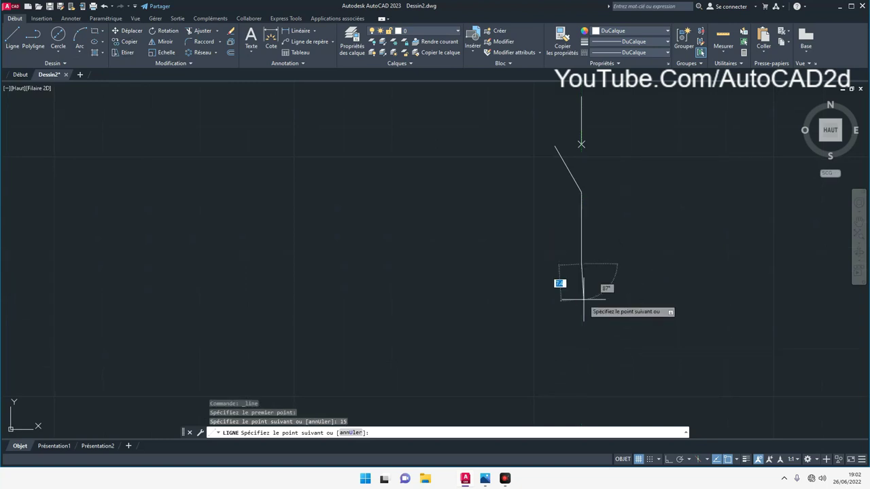
pyautogui.press('Return')
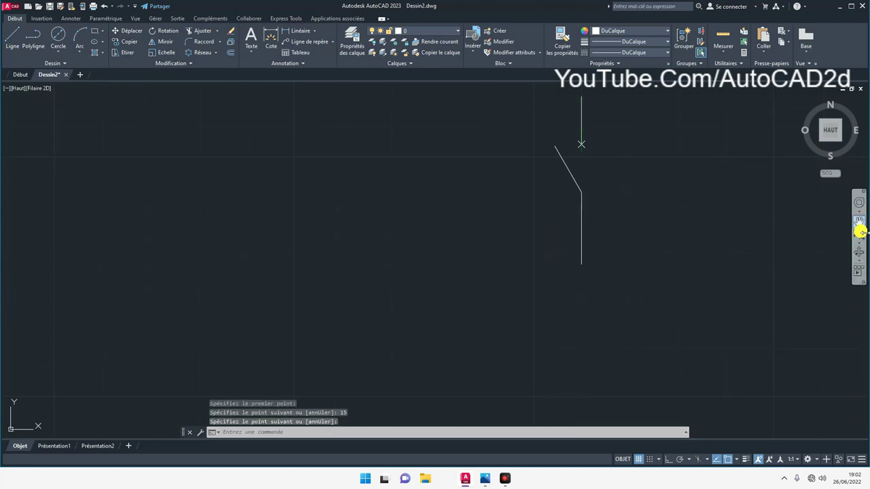
pyautogui.click(860, 235)
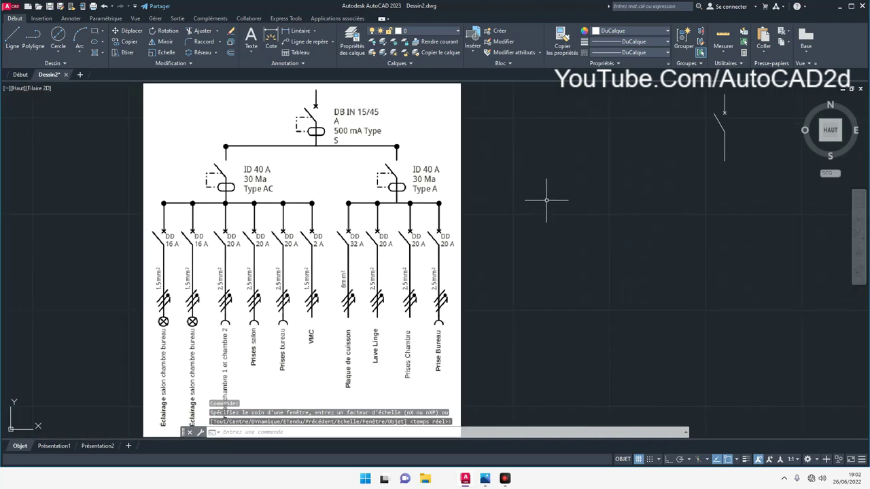
# Draw a diameter-4 circle below the vertical line, replacing a misplaced smaller one.
pyautogui.moveTo(640, 224); pyautogui.dragTo(505, 224, button='middle')
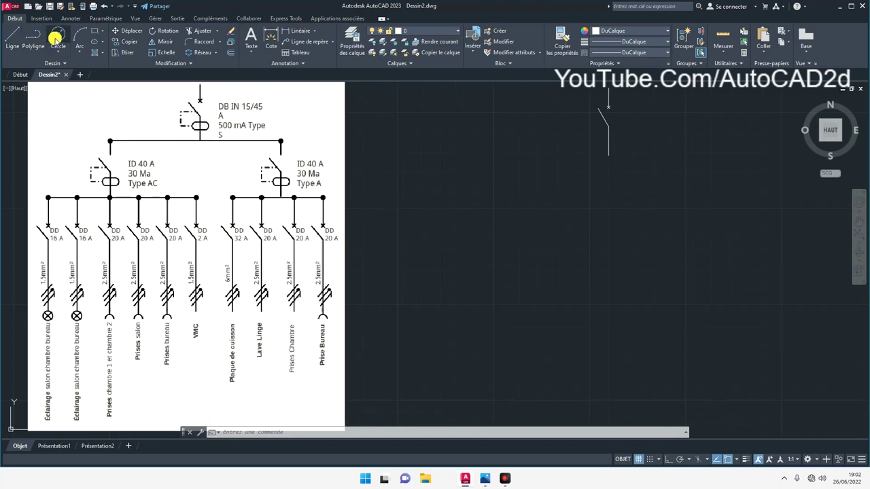
pyautogui.click(58, 37)
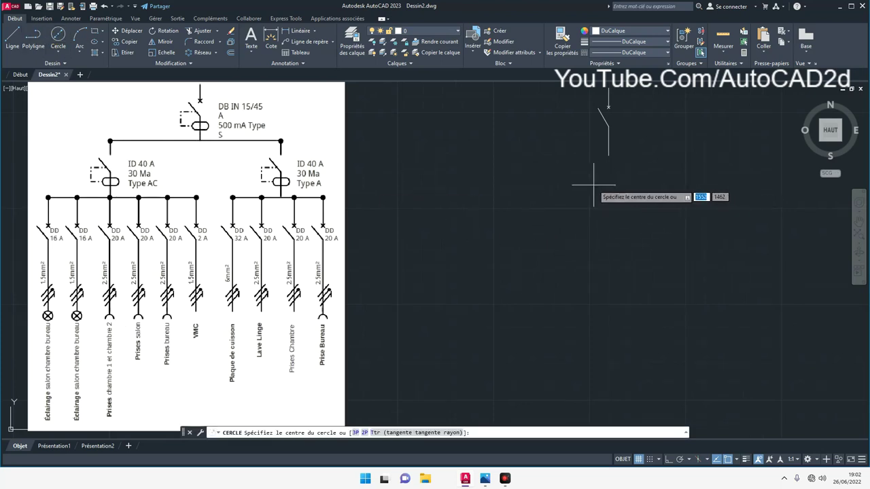
pyautogui.click(594, 186)
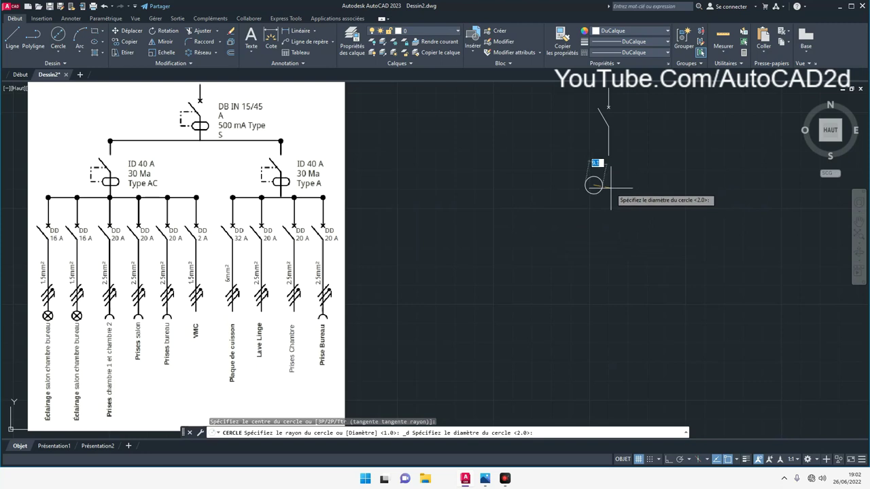
pyautogui.write('4')
pyautogui.press('Return')
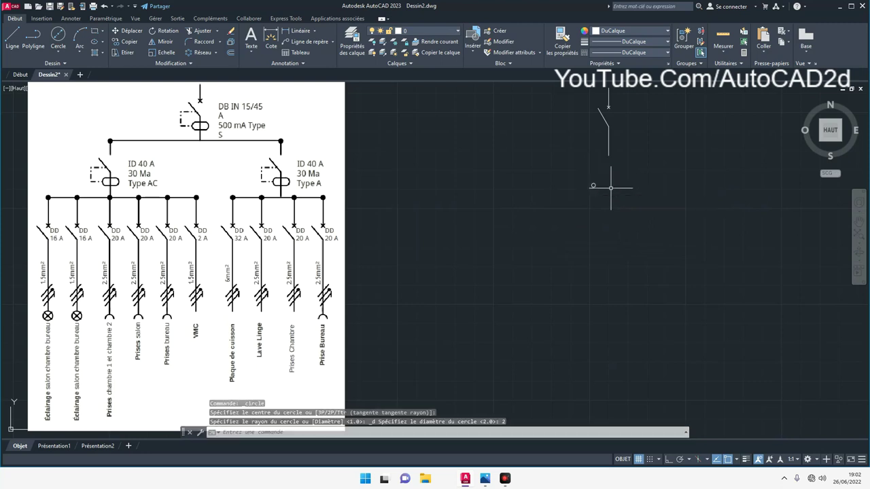
pyautogui.hotkey('ctrl', 'z')
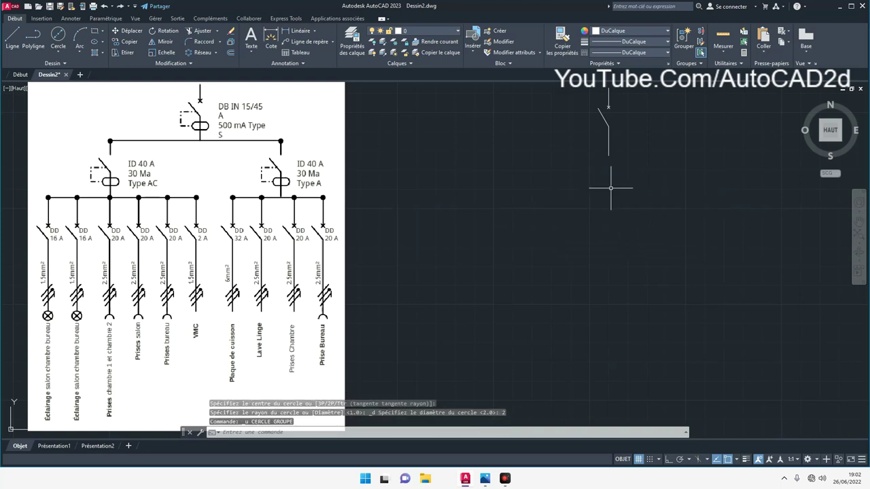
pyautogui.click(58, 37)
pyautogui.click(602, 190)
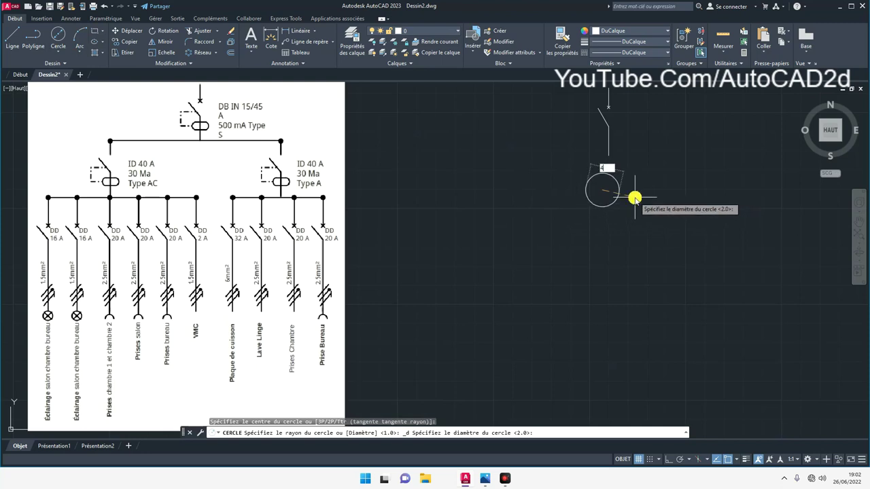
pyautogui.press('Return')
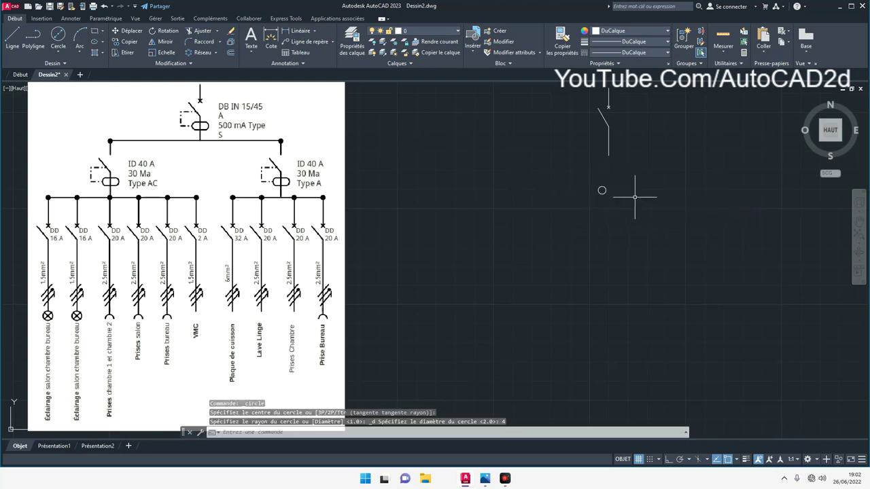
# Copy the circle so the copy touches its right side.
pyautogui.scroll(5, 609, 195)
pyautogui.click(597, 196)
pyautogui.click(480, 120)
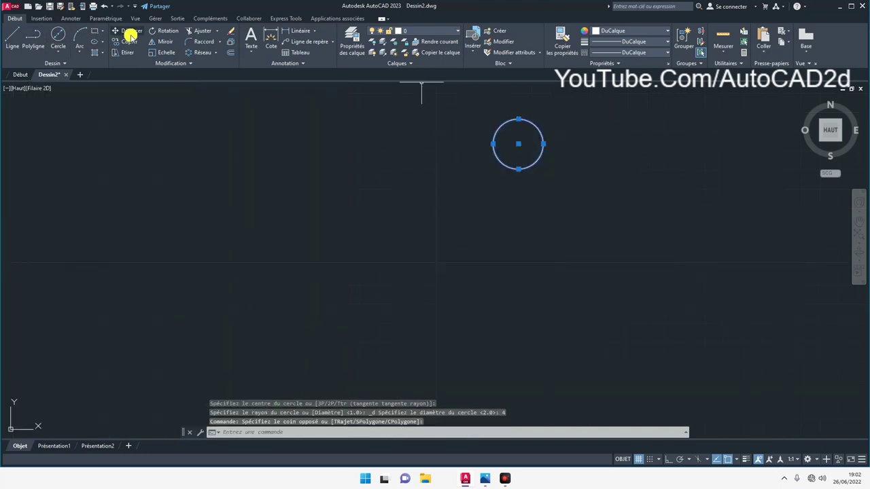
pyautogui.click(129, 31)
pyautogui.click(128, 41)
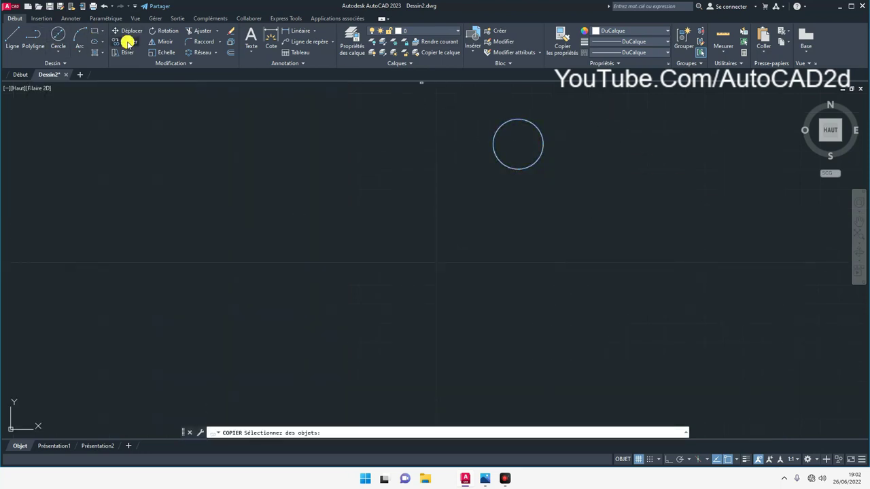
pyautogui.click(455, 99)
pyautogui.click(588, 192)
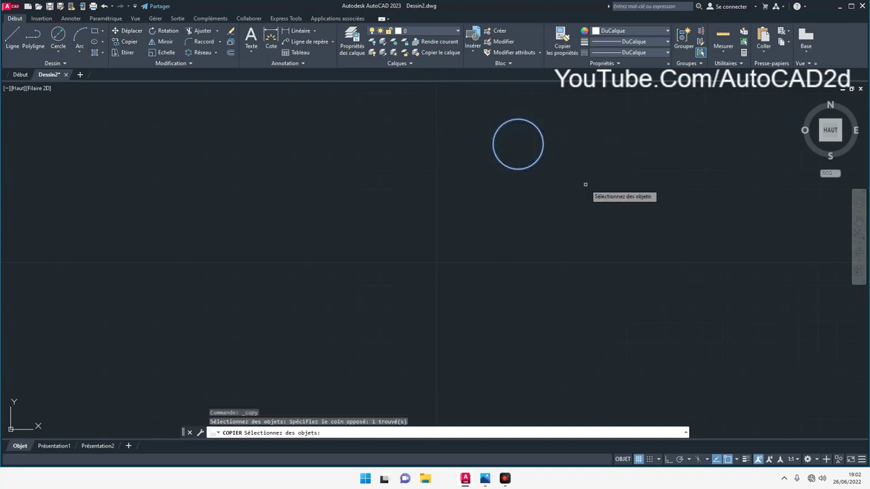
pyautogui.press('Return')
pyautogui.click(518, 144)
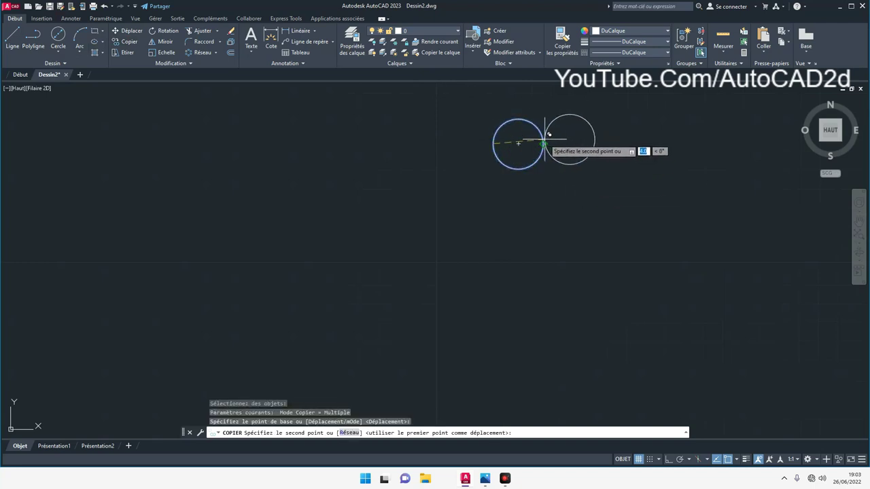
pyautogui.click(568, 143)
pyautogui.rightClick(616, 181)
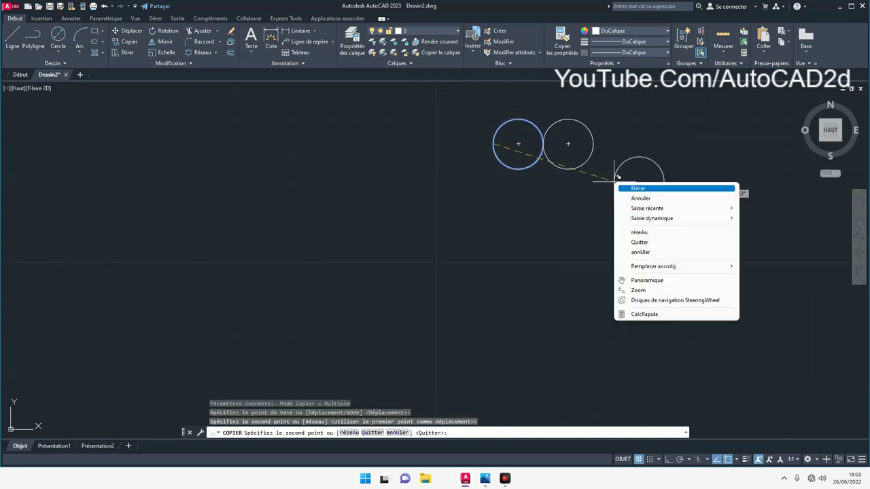
pyautogui.click(640, 189)
# Connect the two circles with straight lines across their tops and bottoms.
pyautogui.click(12, 35)
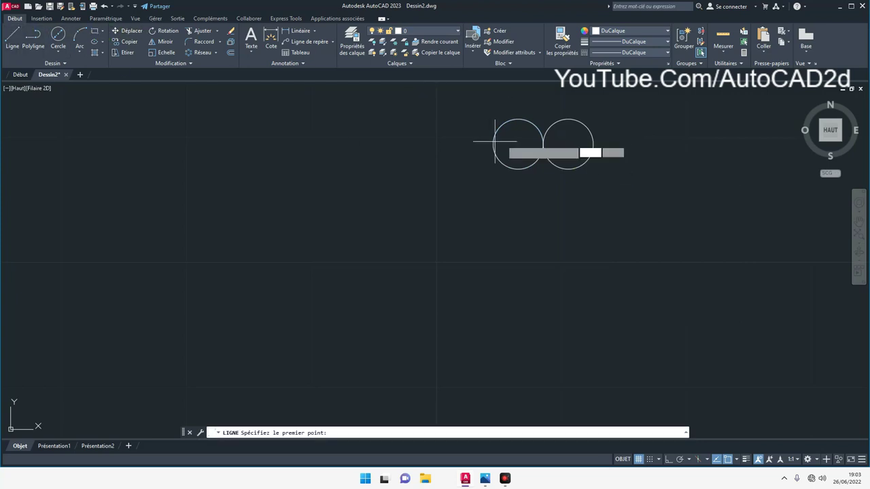
pyautogui.click(518, 119)
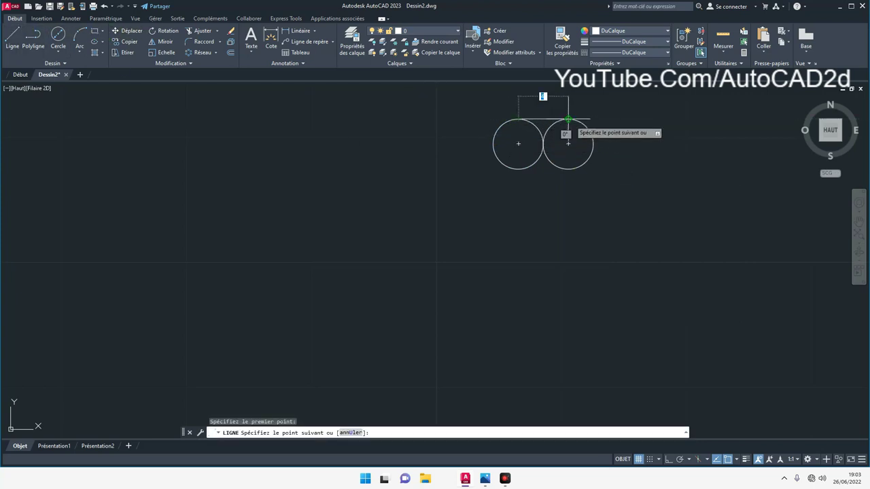
pyautogui.click(568, 119)
pyautogui.rightClick(649, 149)
pyautogui.click(656, 155)
pyautogui.rightClick(547, 182)
pyautogui.click(564, 190)
pyautogui.click(518, 169)
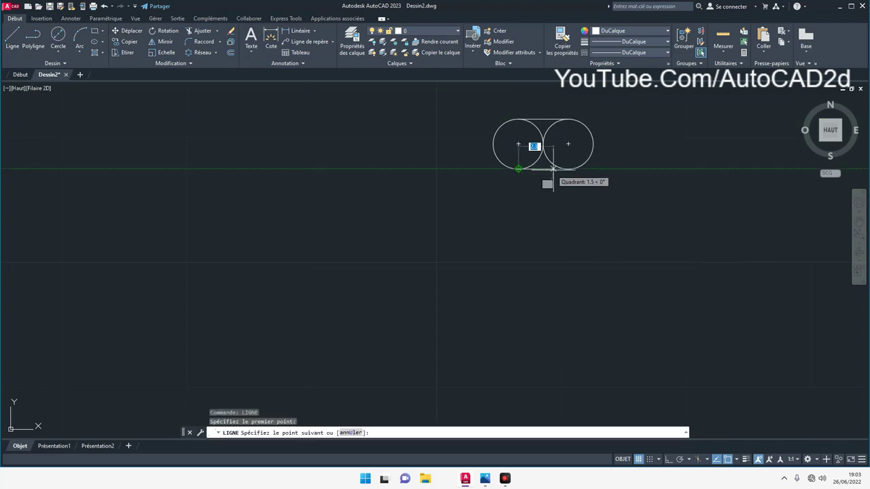
pyautogui.click(568, 168)
pyautogui.rightClick(624, 182)
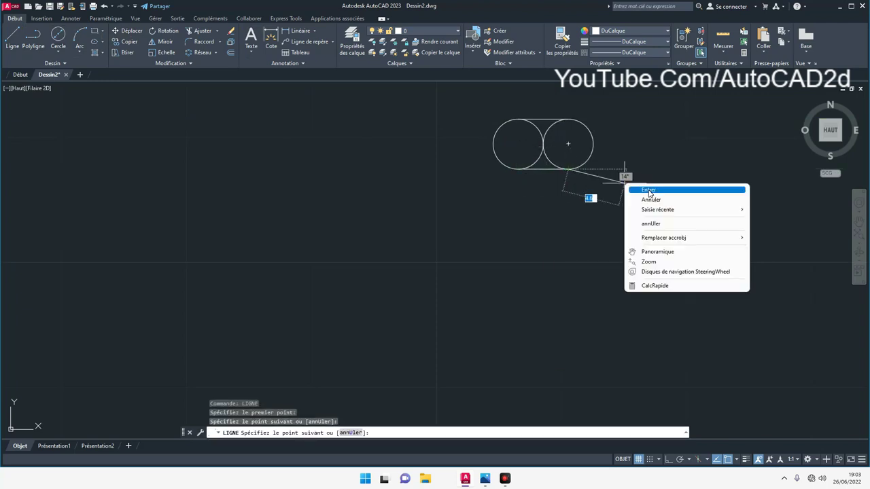
pyautogui.click(649, 190)
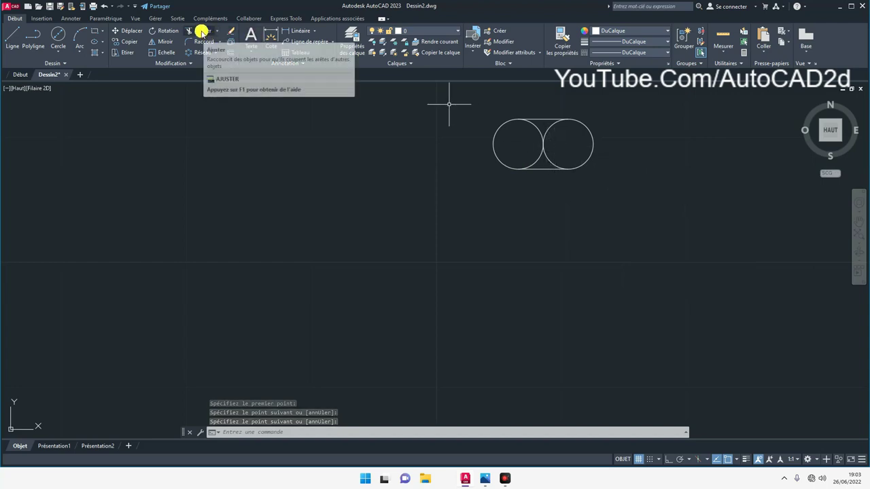
# Trim away the inner arcs between the two circles.
pyautogui.click(202, 32)
pyautogui.moveTo(577, 164); pyautogui.dragTo(547, 130)
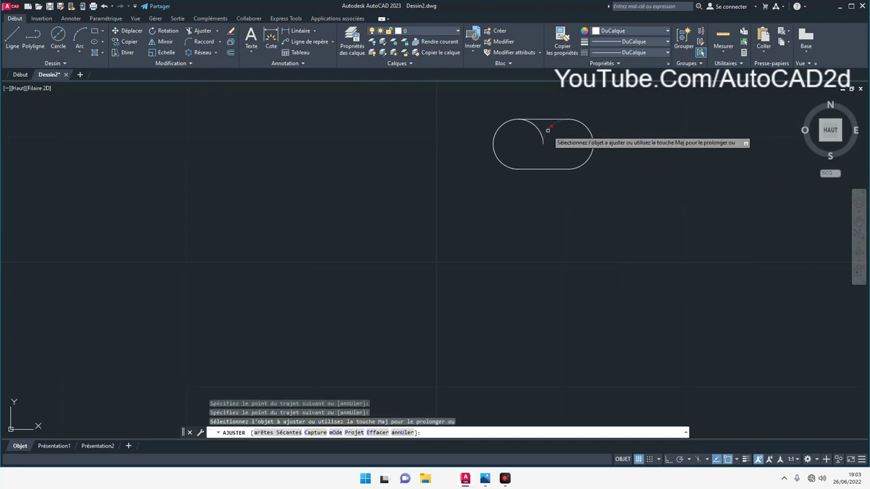
pyautogui.click(541, 129)
pyautogui.rightClick(567, 225)
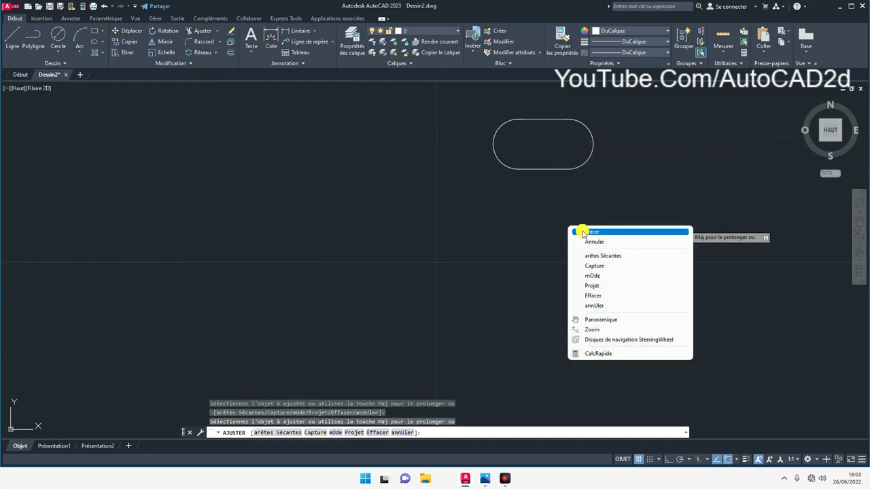
pyautogui.click(574, 228)
# Join the four slot pieces into a single polyline.
pyautogui.moveTo(452, 88); pyautogui.dragTo(649, 201)
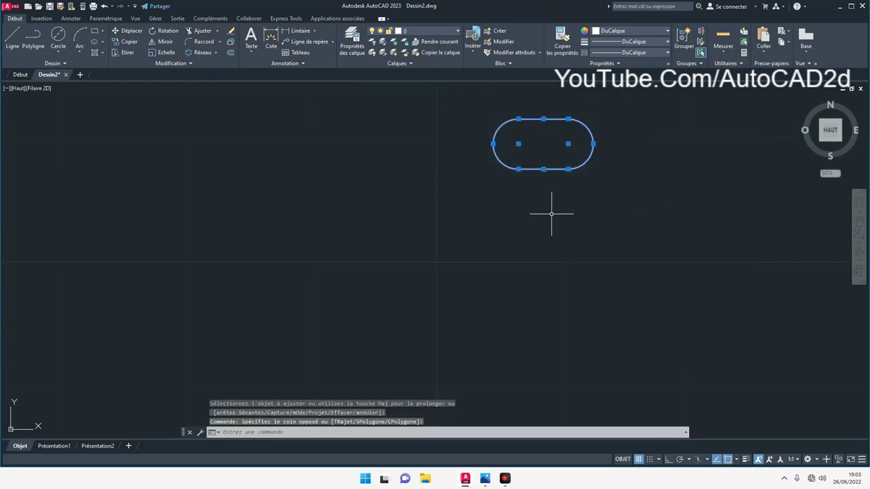
pyautogui.write('o')
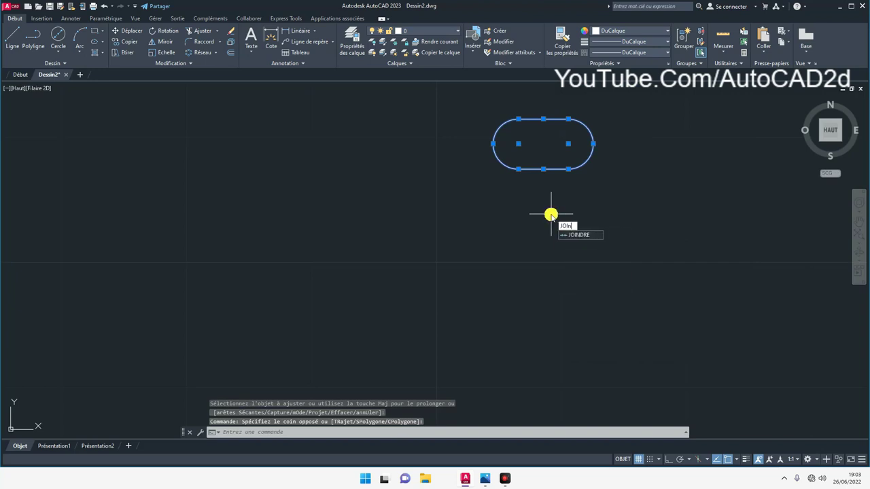
pyautogui.press('Return')
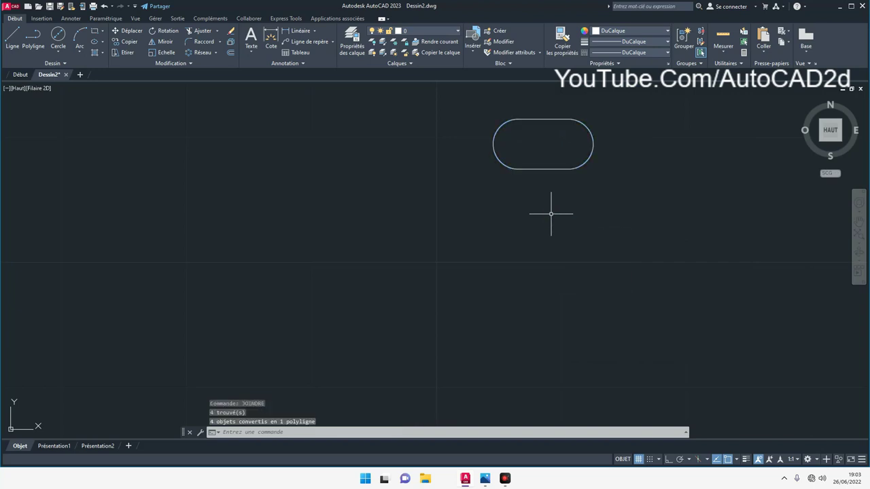
pyautogui.click(188, 64)
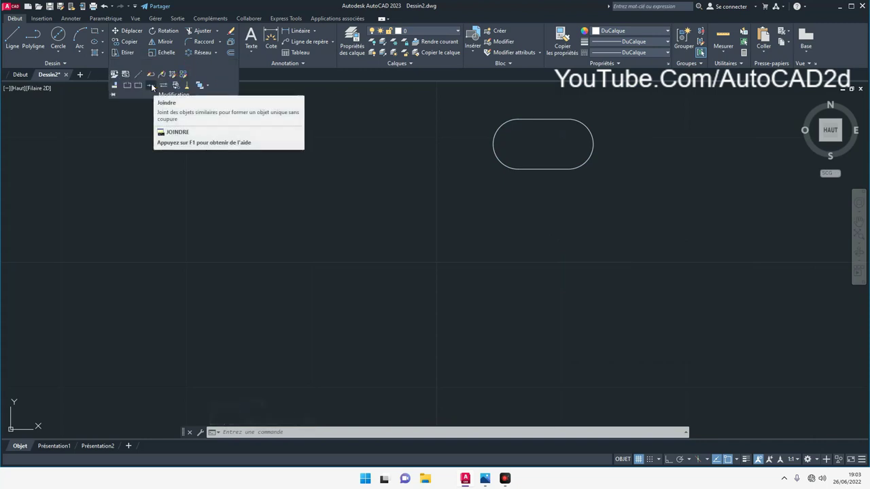
pyautogui.click(151, 84)
pyautogui.click(445, 98)
pyautogui.click(673, 218)
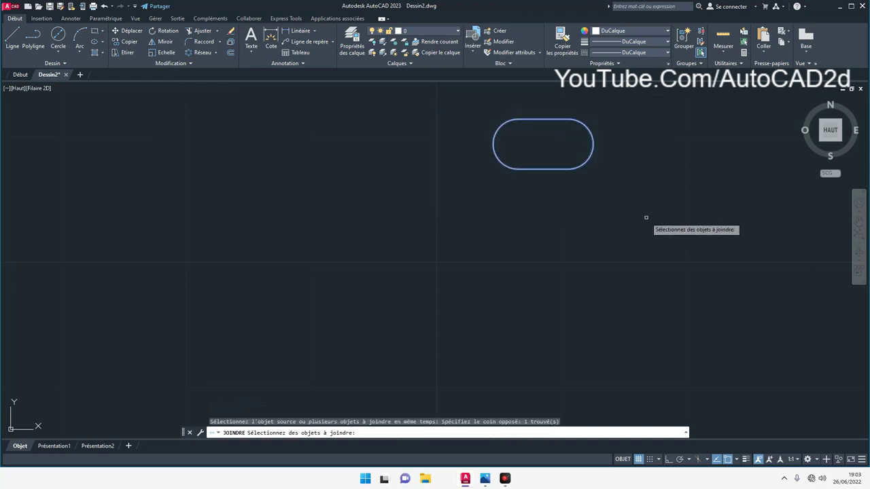
pyautogui.press('Return')
pyautogui.scroll(-2, 612, 231)
pyautogui.scroll(-2, 584, 241)
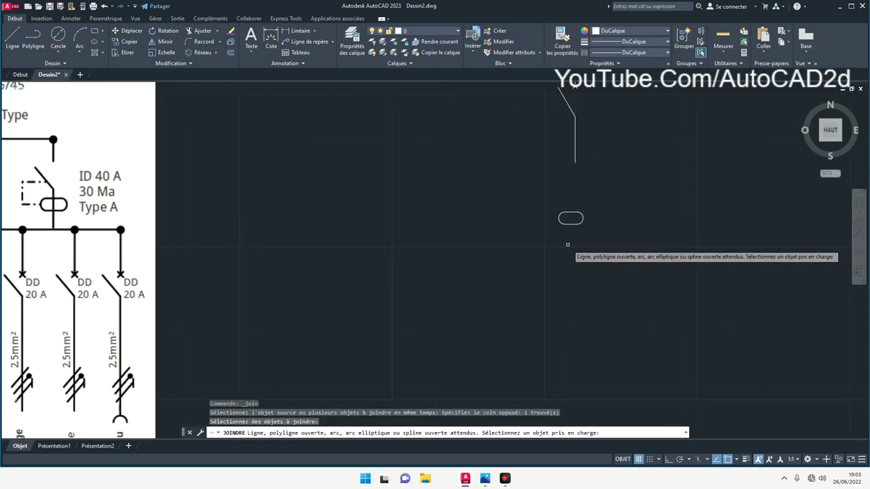
# Move the slot by its centre onto the vertical line below the switch.
pyautogui.scroll(-2, 560, 248)
pyautogui.press('Escape')
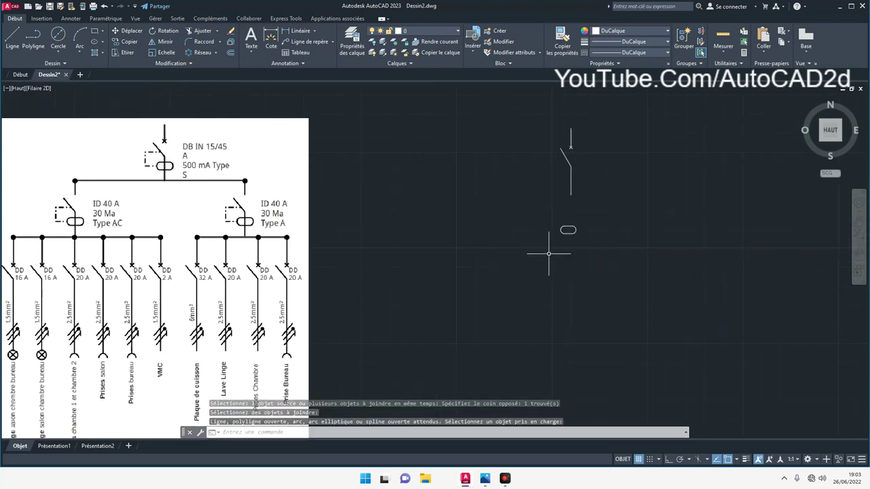
pyautogui.click(552, 215)
pyautogui.click(585, 243)
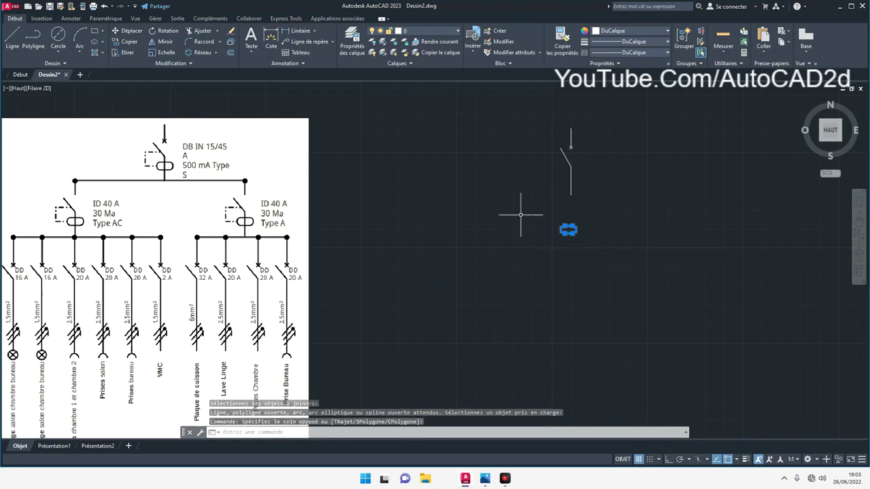
pyautogui.click(127, 31)
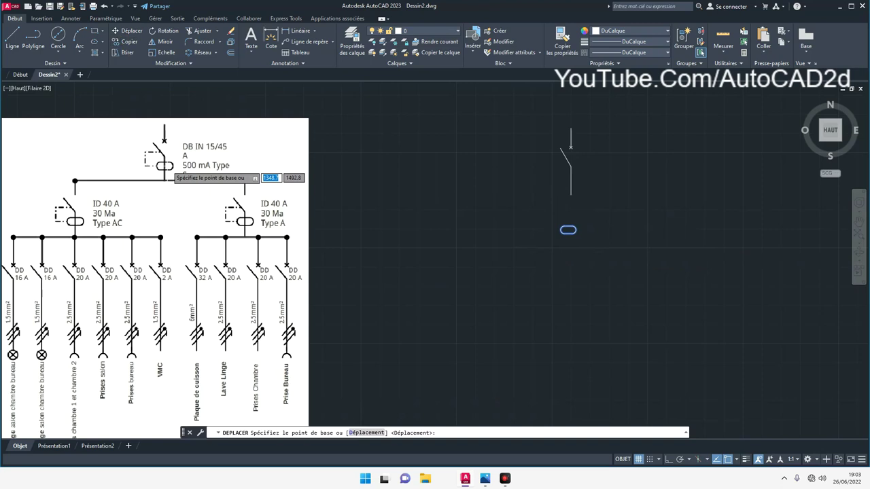
pyautogui.scroll(3, 581, 228)
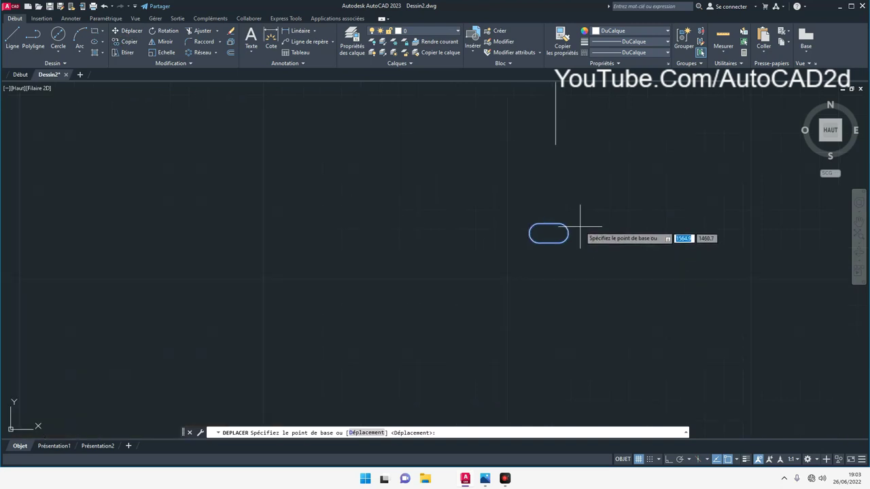
pyautogui.scroll(2, 549, 223)
pyautogui.scroll(4, 561, 219)
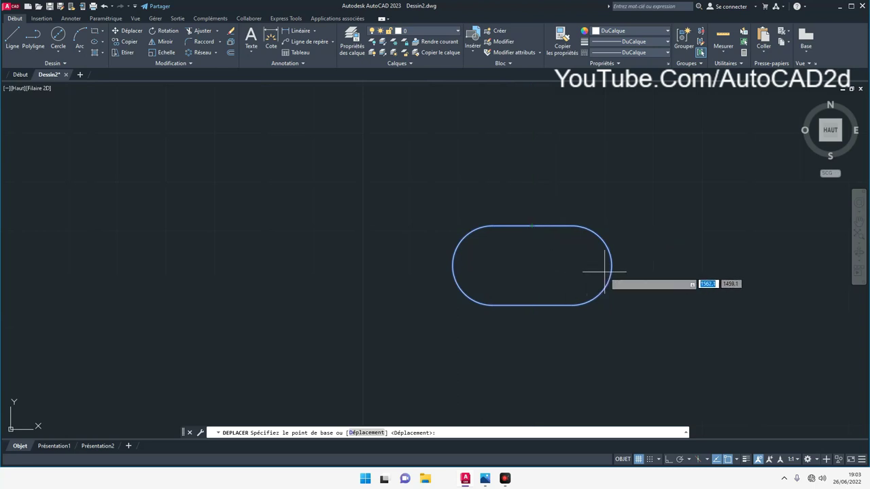
pyautogui.click(532, 265)
pyautogui.scroll(-5, 553, 163)
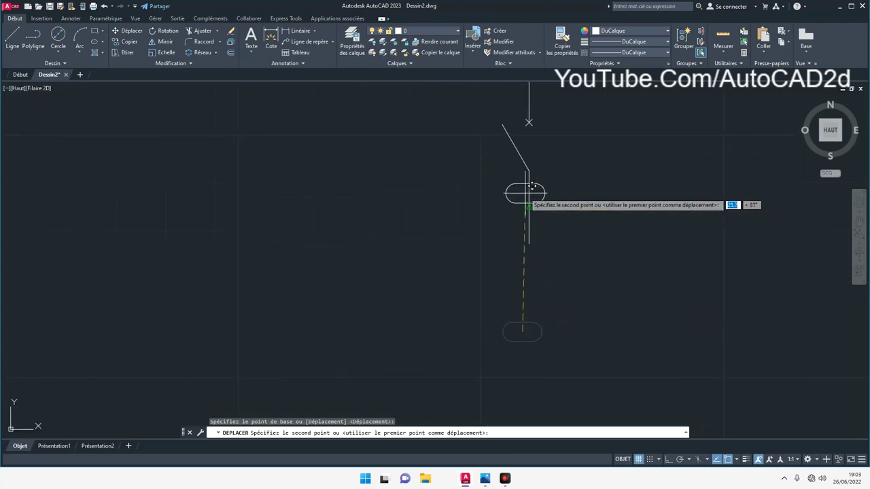
pyautogui.click(529, 207)
pyautogui.scroll(-3, 602, 252)
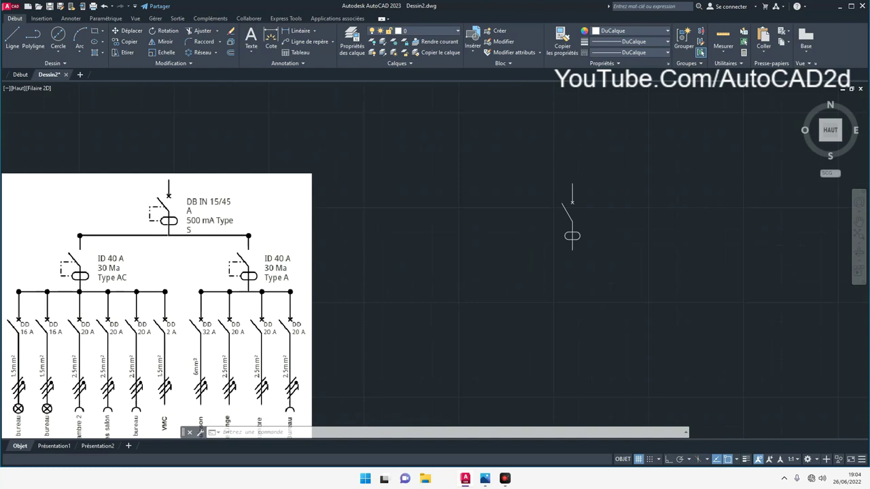
# Draw a horizontal line with Ortho on, after cancelling a first attempt.
pyautogui.click(12, 38)
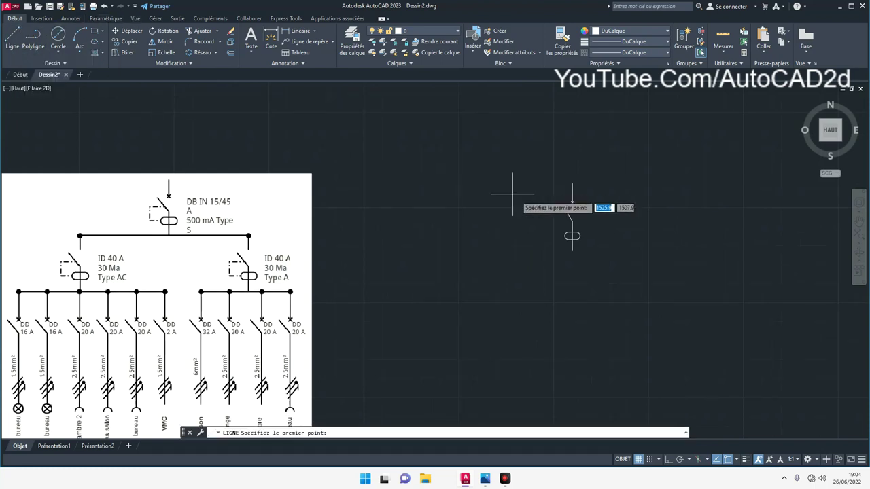
pyautogui.click(572, 250)
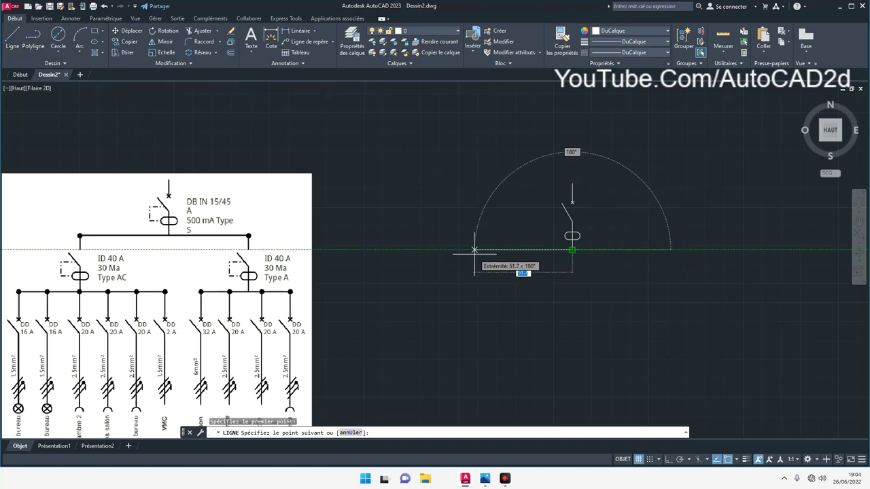
pyautogui.press('Escape')
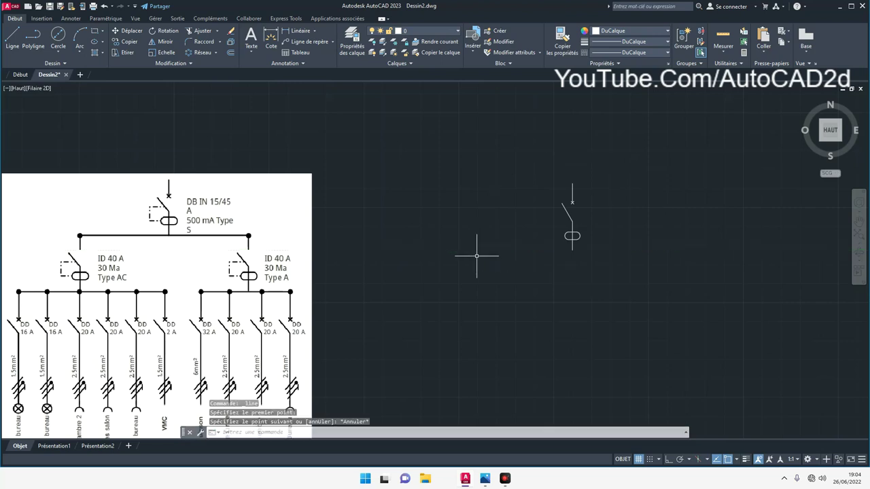
pyautogui.click(11, 39)
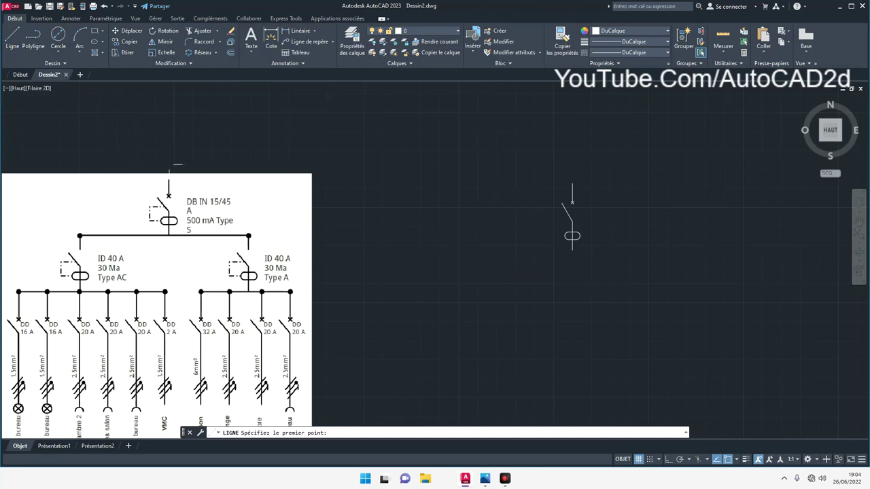
pyautogui.click(169, 164)
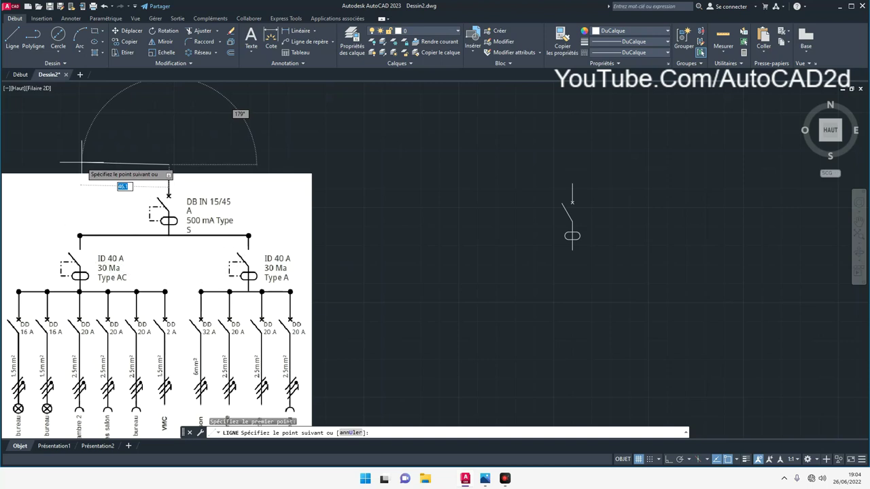
pyautogui.click(668, 459)
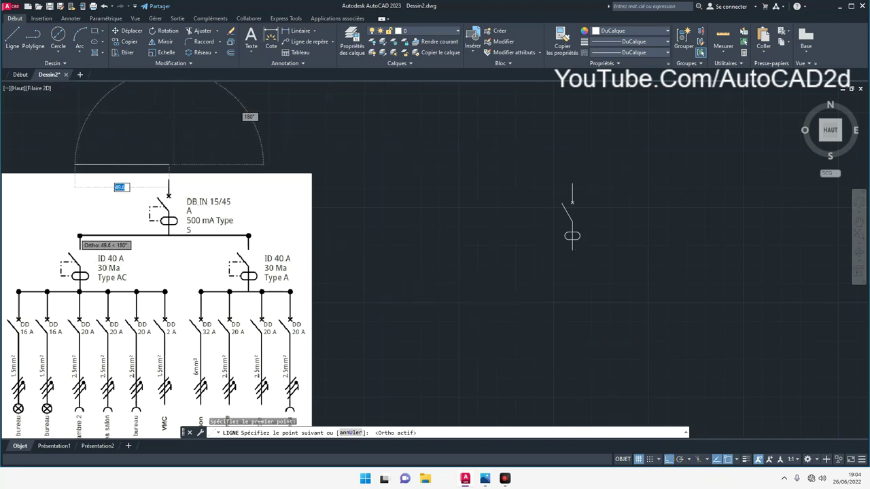
pyautogui.click(78, 164)
pyautogui.rightClick(114, 128)
pyautogui.click(126, 131)
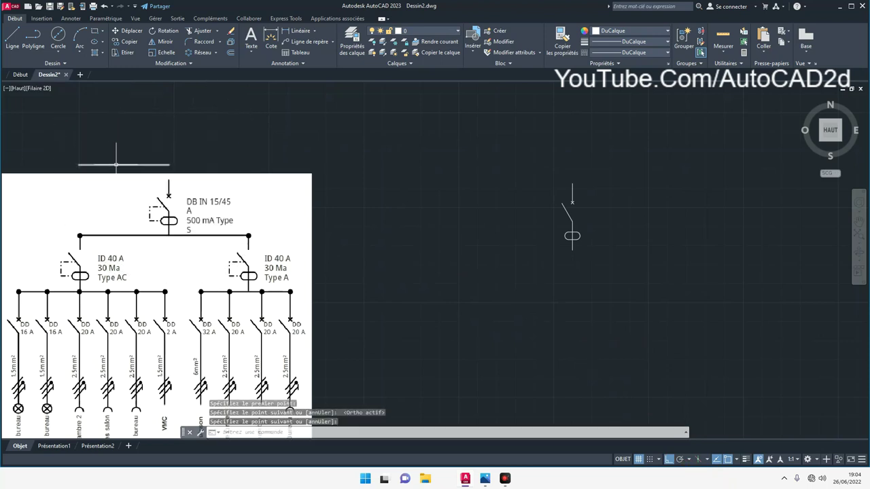
# Move the horizontal line so its right end meets the differential symbol's bottom.
pyautogui.click(117, 164)
pyautogui.click(131, 31)
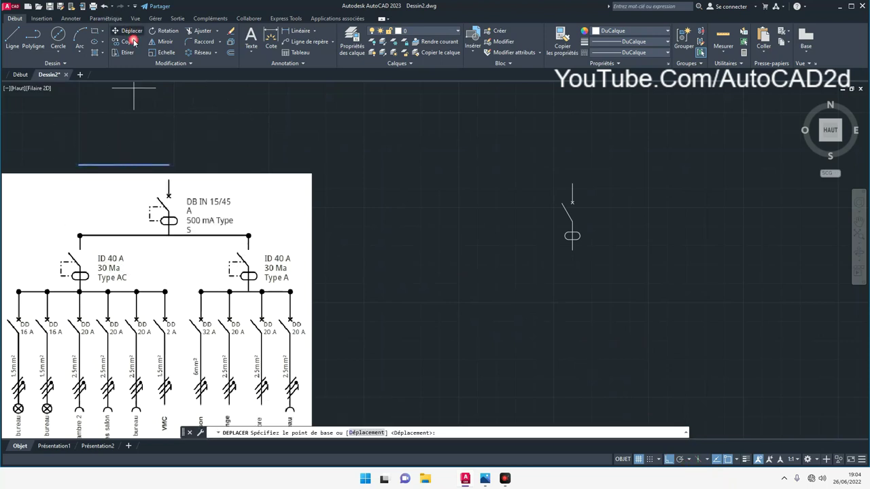
pyautogui.click(169, 164)
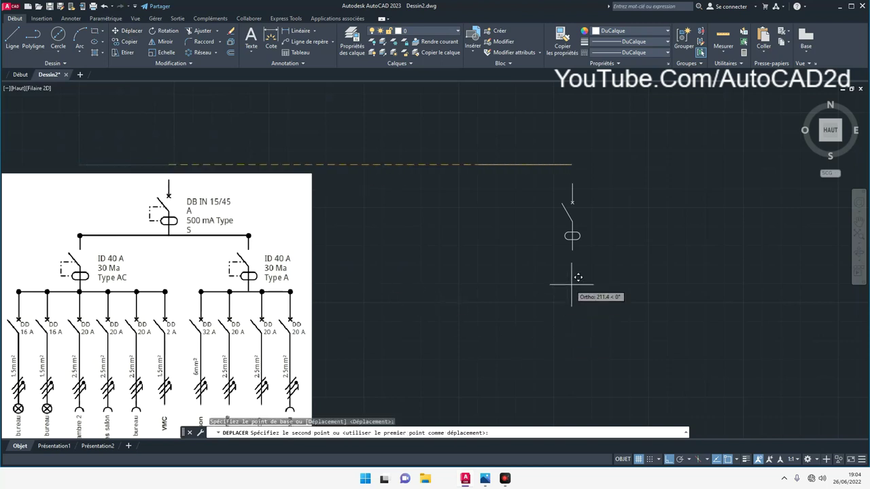
pyautogui.click(572, 249)
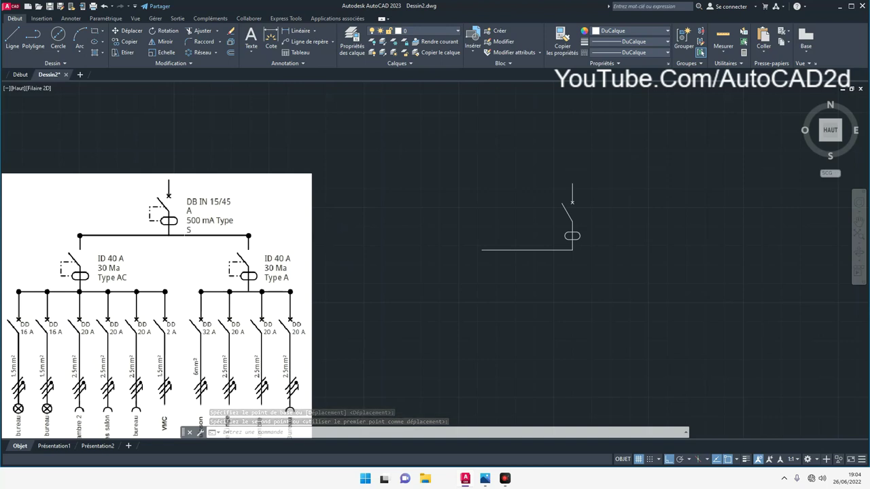
pyautogui.moveTo(202, 240)
pyautogui.mouseDown(button='middle')
pyautogui.moveTo(227, 195)
pyautogui.moveTo(213, 146)
pyautogui.moveTo(210, 161)
pyautogui.mouseUp(button='middle')
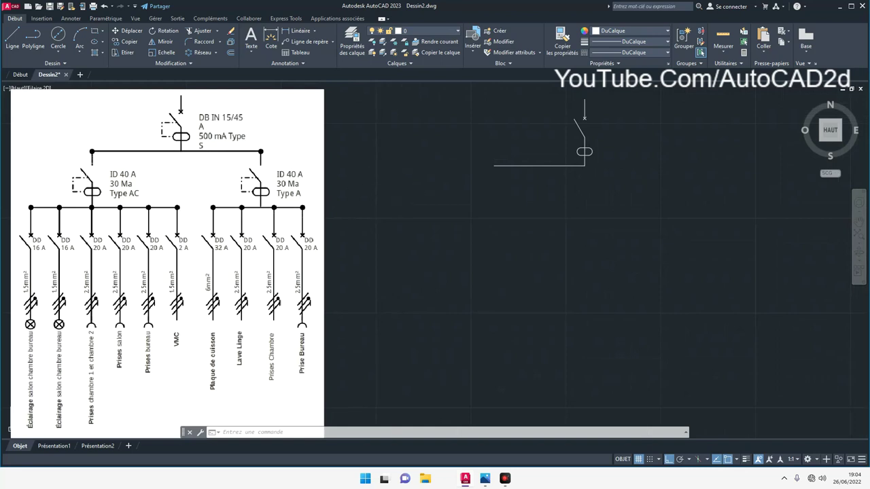
# Draw a 10-unit vertical drop down from the cable's left end.
pyautogui.click(14, 36)
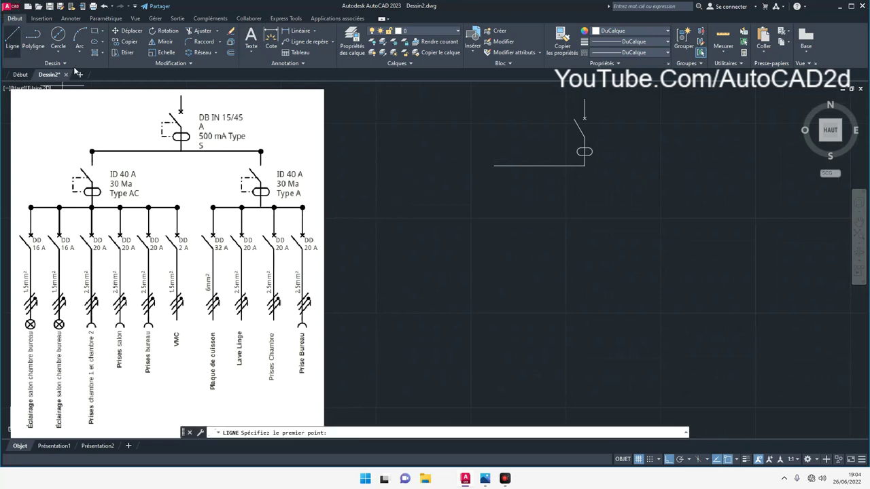
pyautogui.click(495, 165)
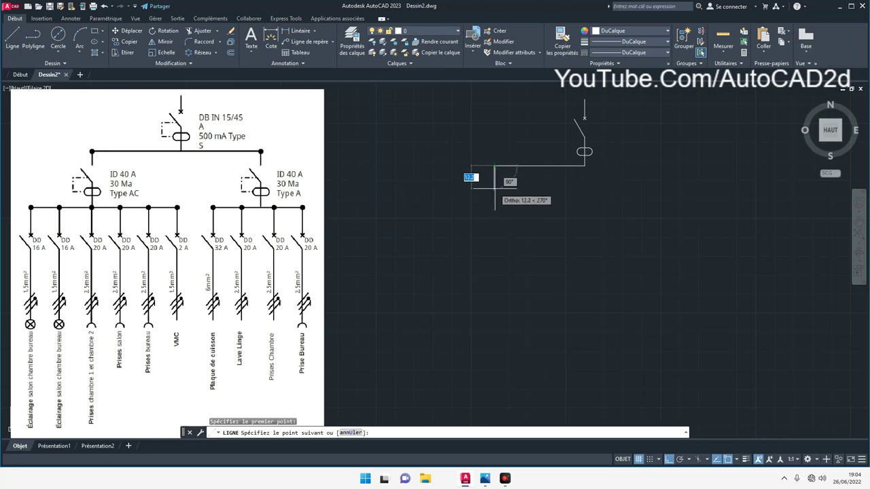
pyautogui.write('10')
pyautogui.press('Return')
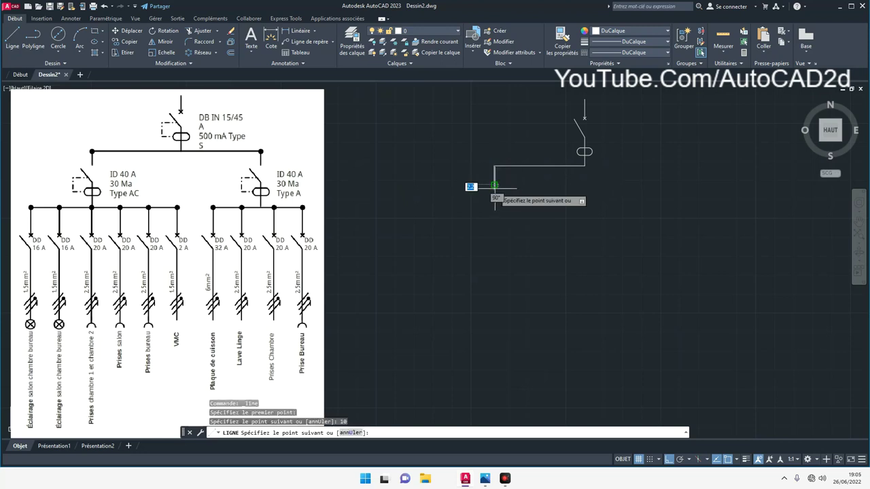
pyautogui.press('Return')
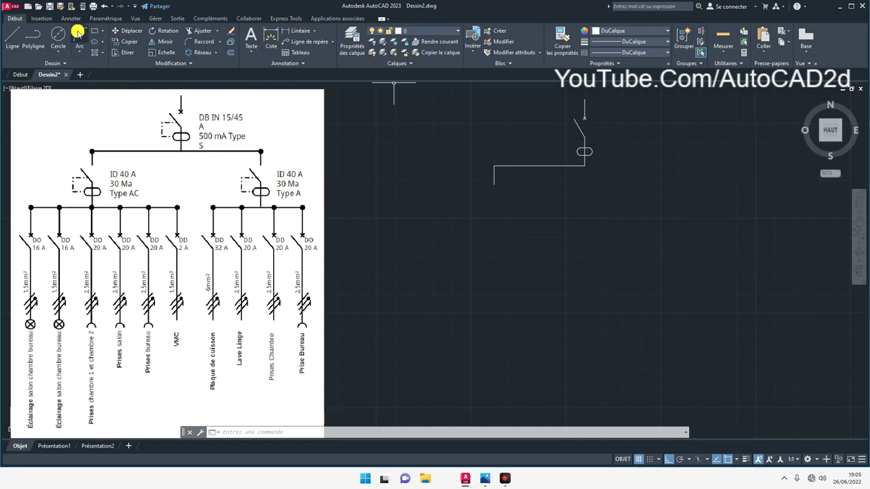
# Draw the three-sided link left, up and across from the oval to the slanted contact.
pyautogui.click(11, 37)
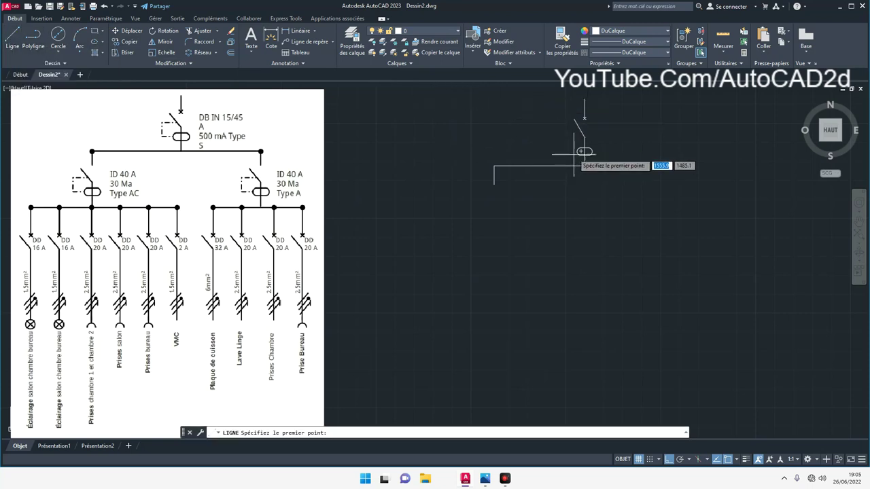
pyautogui.moveTo(578, 148); pyautogui.dragTo(583, 192, button='middle')
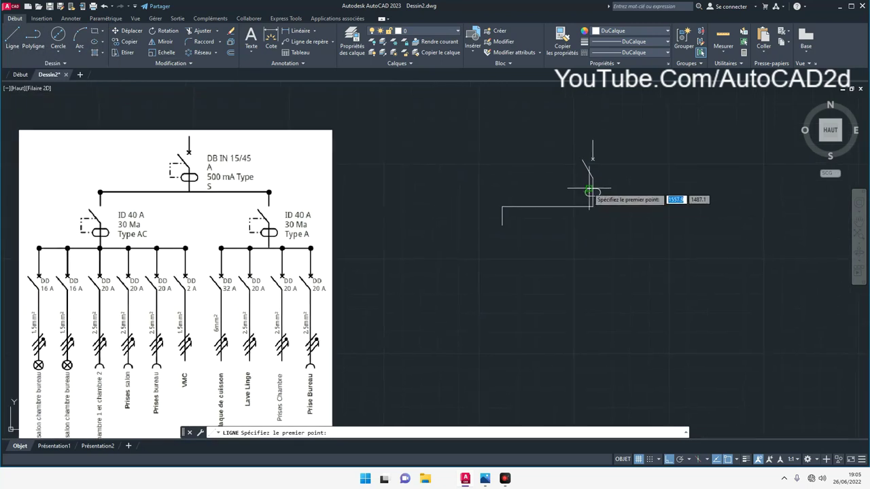
pyautogui.scroll(2, 585, 189)
pyautogui.scroll(-2, 566, 188)
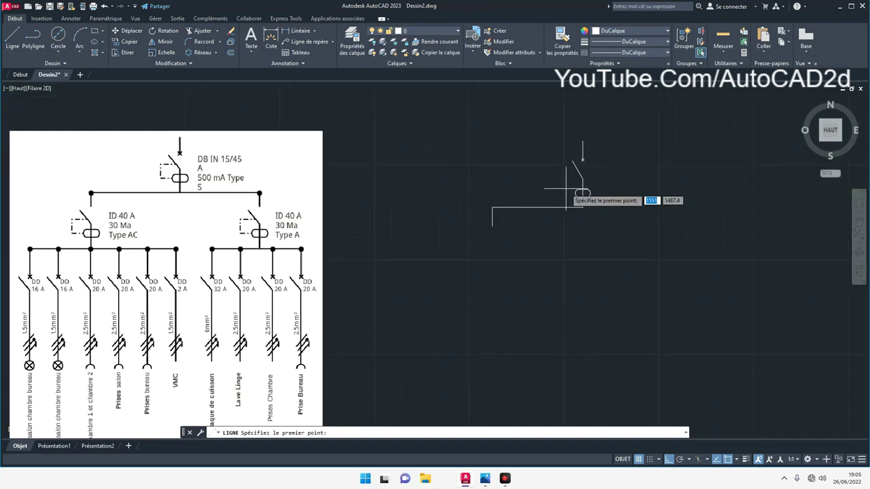
pyautogui.scroll(5, 570, 200)
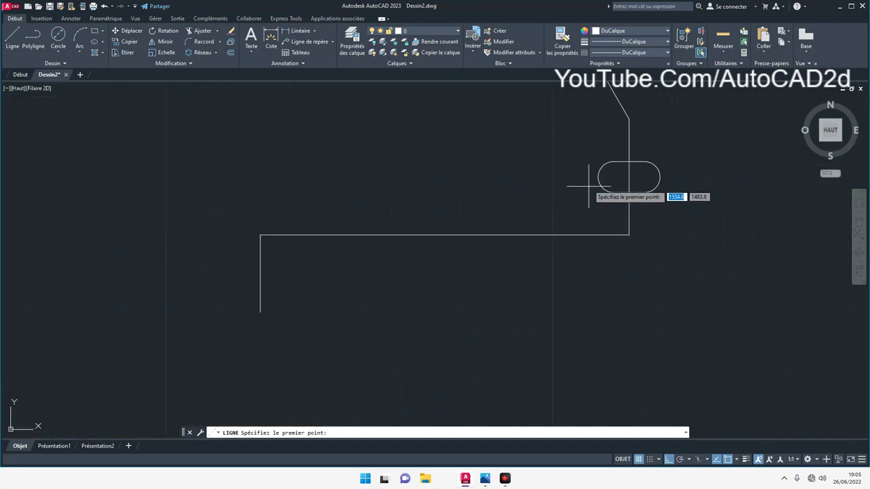
pyautogui.click(598, 176)
pyautogui.scroll(-1, 527, 172)
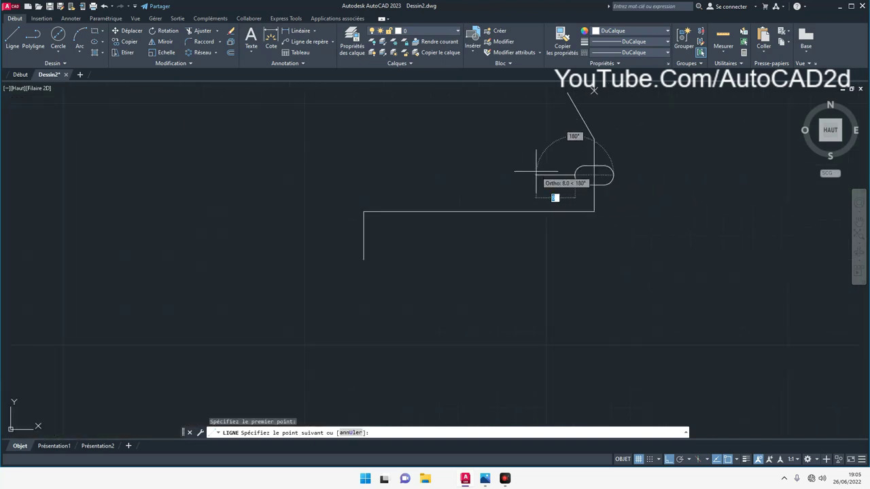
pyautogui.scroll(-3, 543, 171)
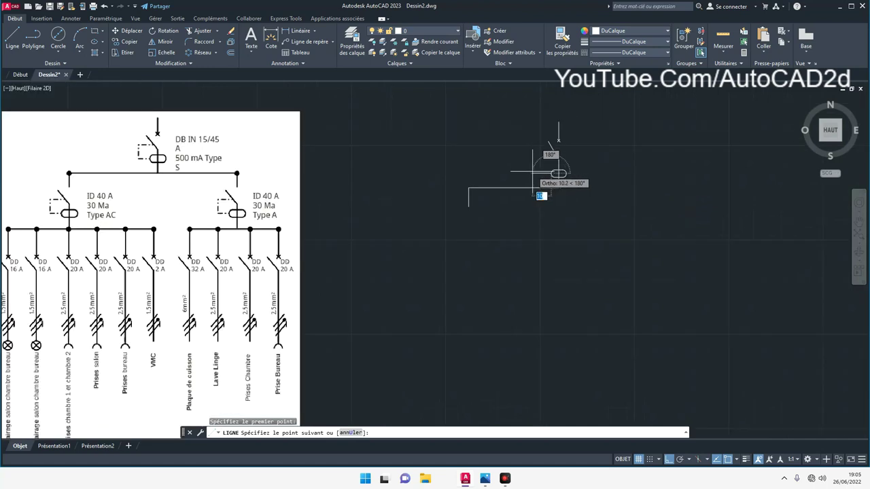
pyautogui.click(534, 174)
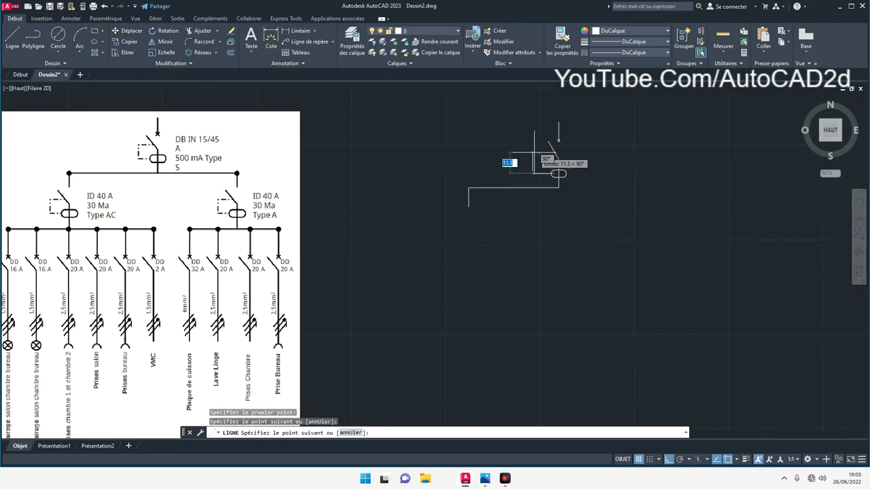
pyautogui.click(555, 150)
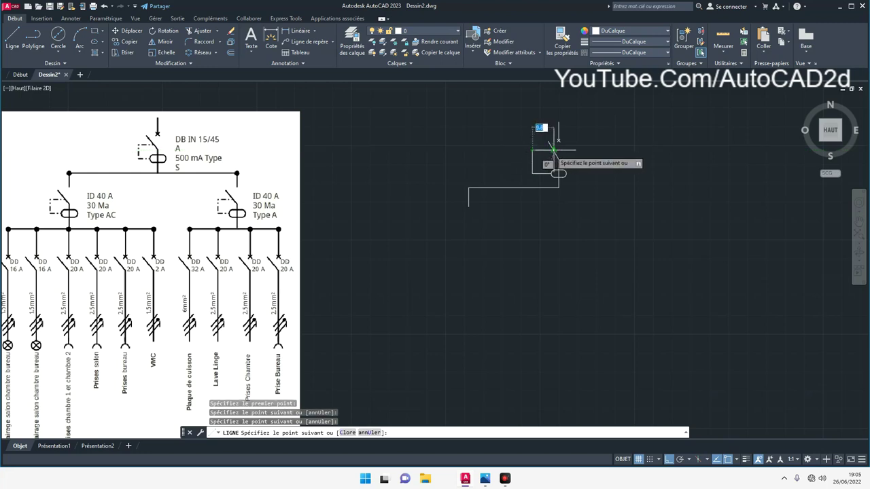
pyautogui.click(553, 142)
pyautogui.rightClick(607, 163)
pyautogui.click(610, 166)
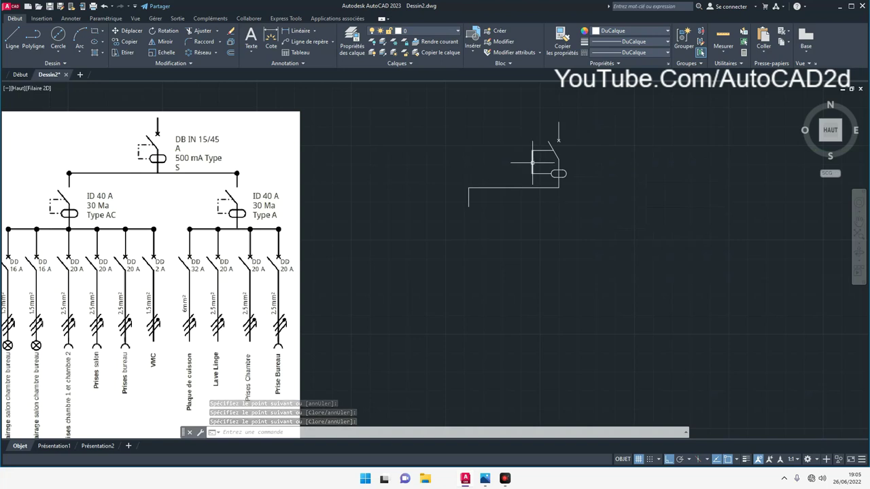
pyautogui.click(541, 132)
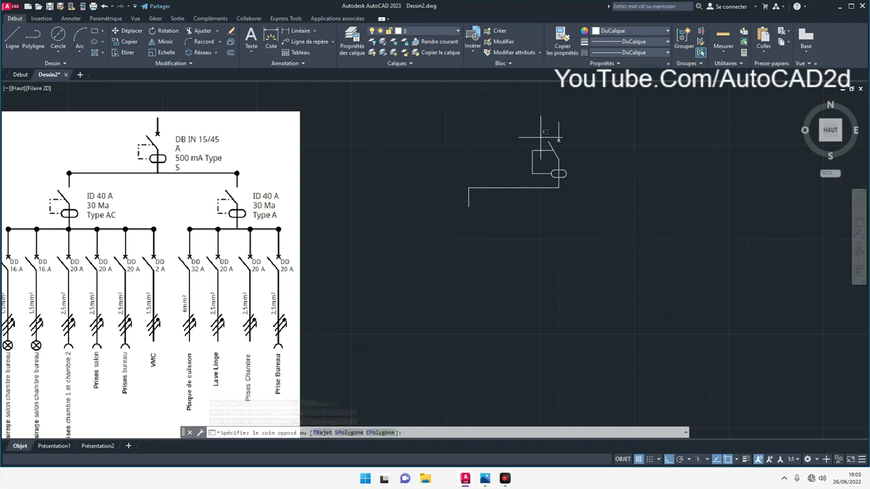
# Join the three link lines into one polyline with JOIN (jo) and verify it.
pyautogui.click(522, 173)
pyautogui.write('jo')
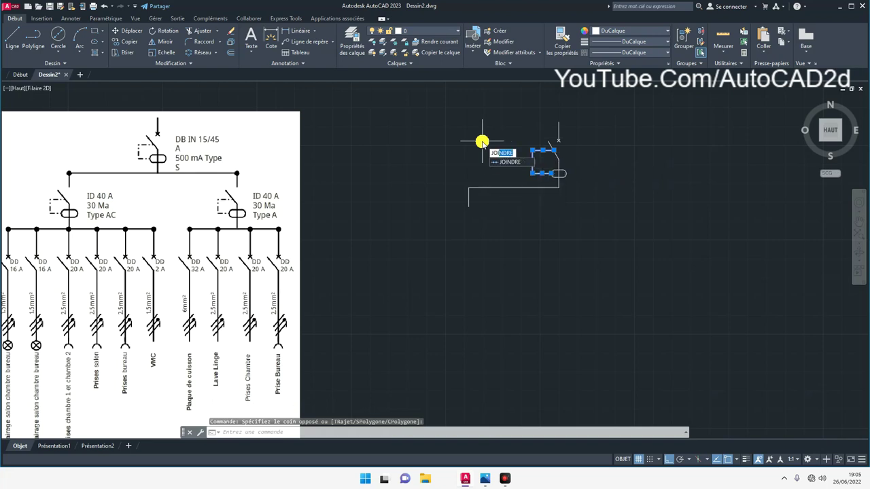
pyautogui.press('Return')
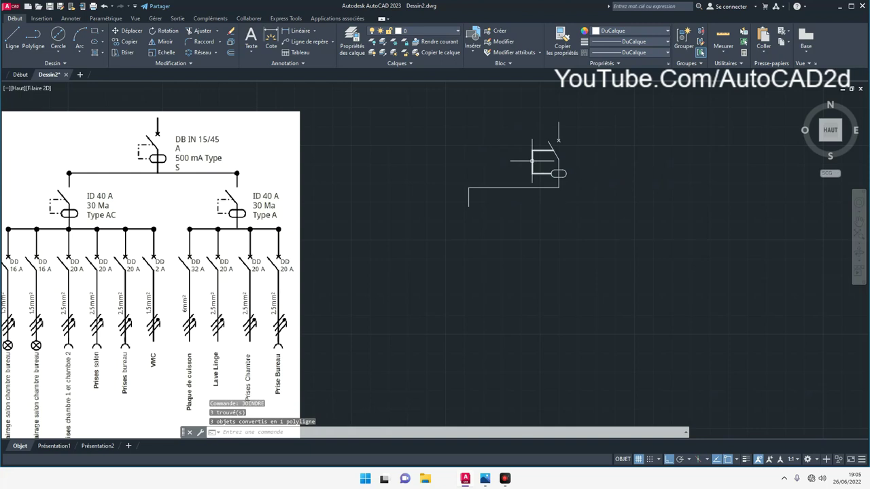
pyautogui.click(532, 161)
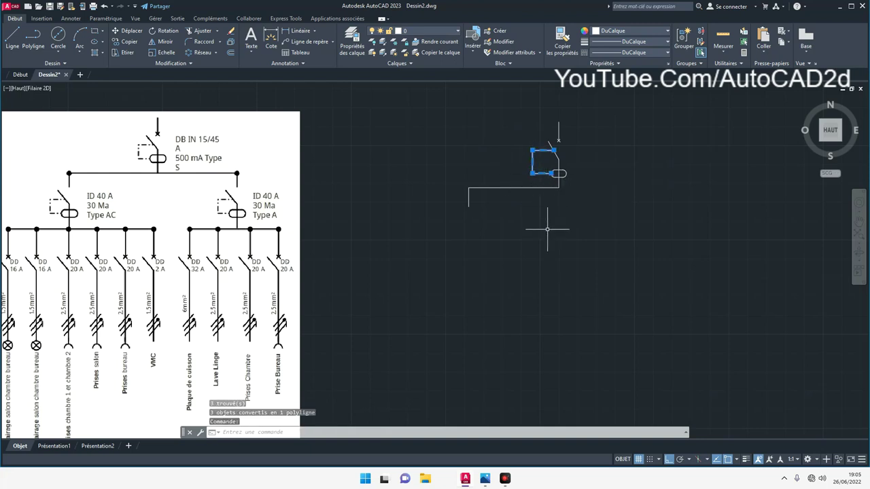
pyautogui.press('Escape')
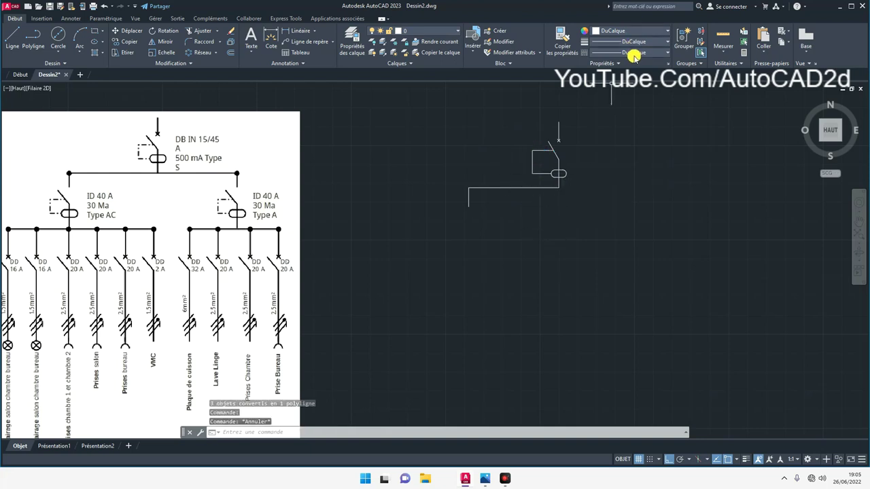
pyautogui.click(633, 54)
# Load the INTERROMPU dashed linetype through the Linetype Manager.
pyautogui.click(604, 96)
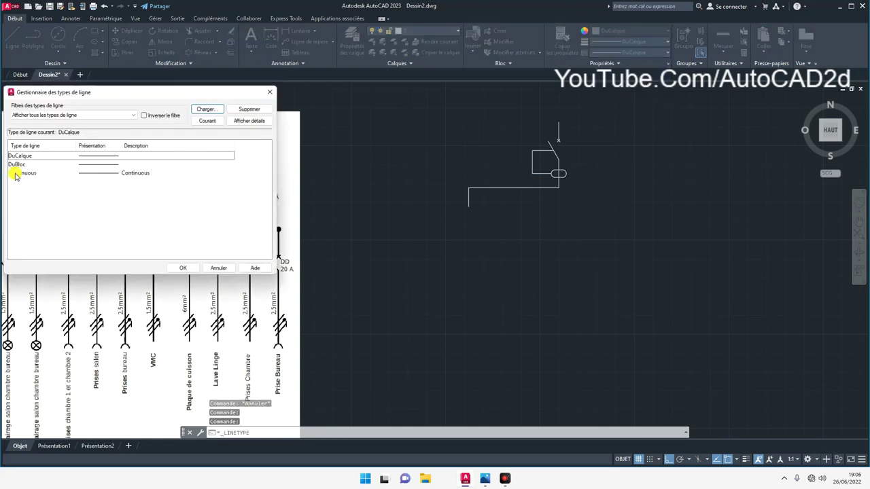
pyautogui.click(207, 110)
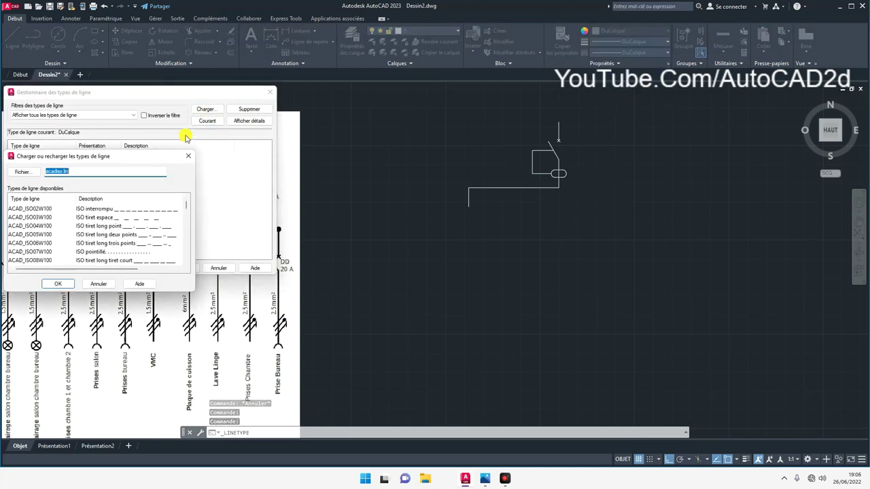
pyautogui.scroll(-5, 90, 249)
pyautogui.scroll(-2, 90, 249)
pyautogui.scroll(-2, 85, 248)
pyautogui.scroll(-1, 84, 247)
pyautogui.click(88, 217)
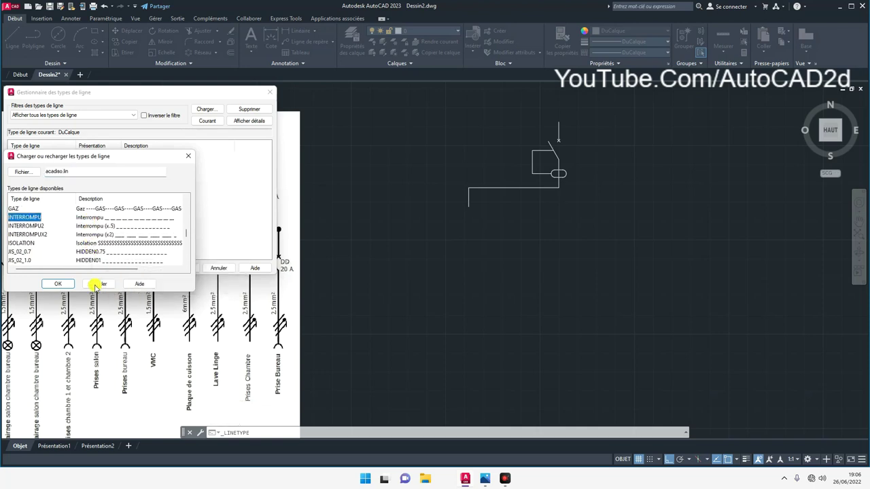
pyautogui.click(58, 285)
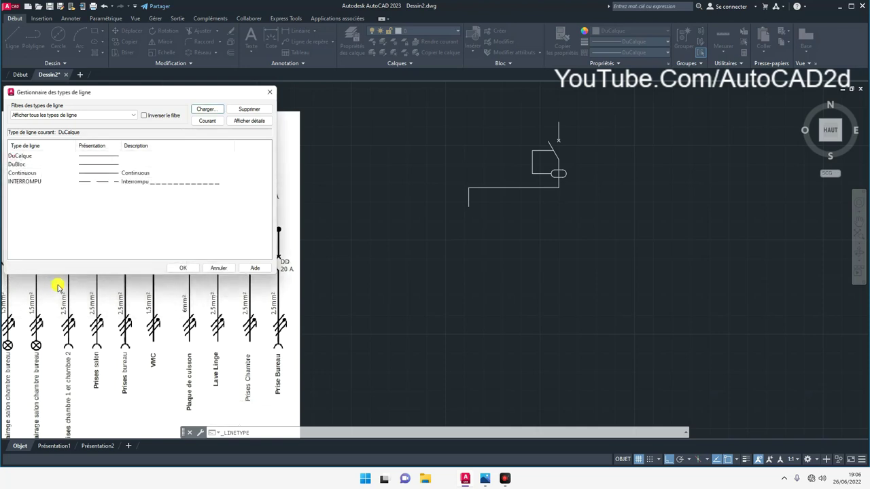
pyautogui.click(100, 182)
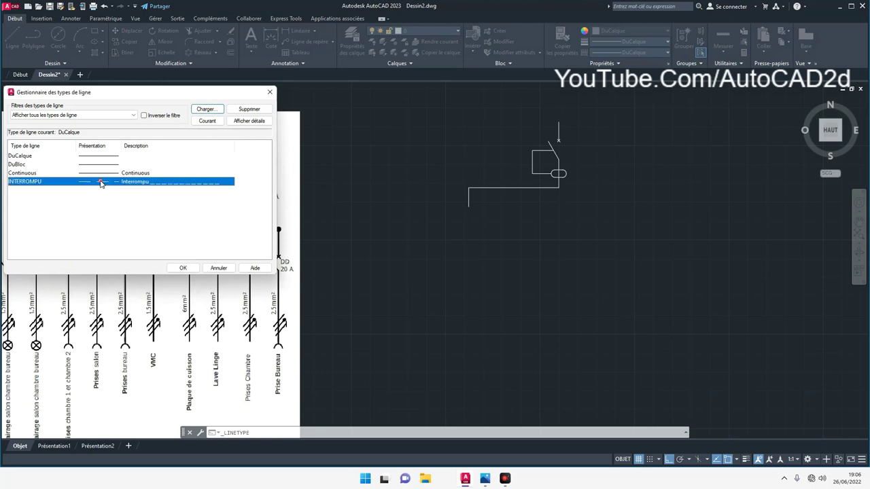
pyautogui.click(183, 268)
pyautogui.click(533, 166)
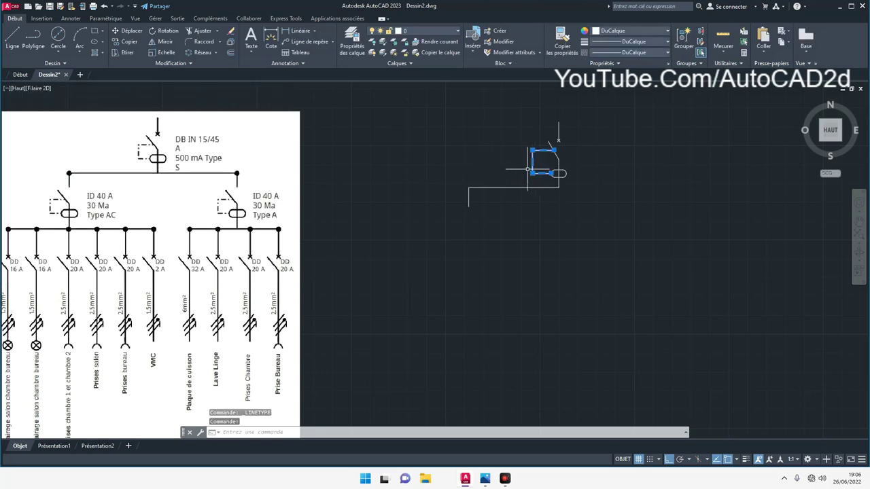
# Assign the INTERROMPU linetype to the selected rectangle and recheck it.
pyautogui.click(633, 52)
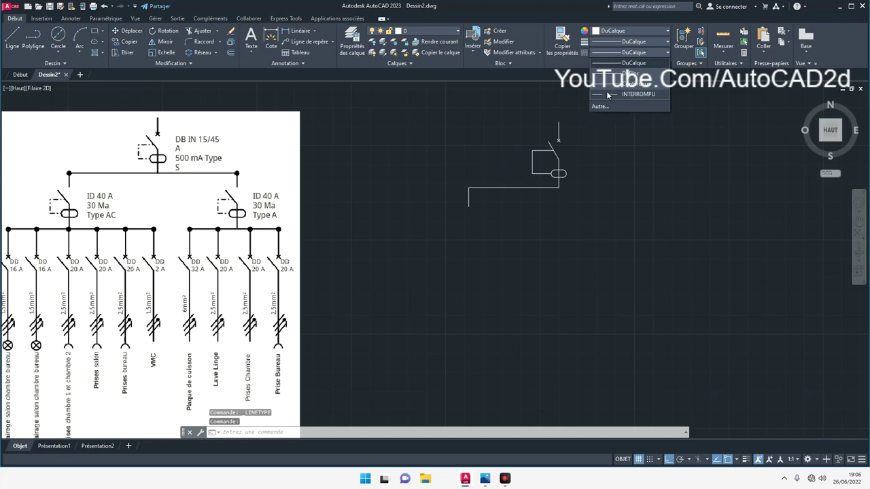
pyautogui.click(607, 94)
pyautogui.press('Escape')
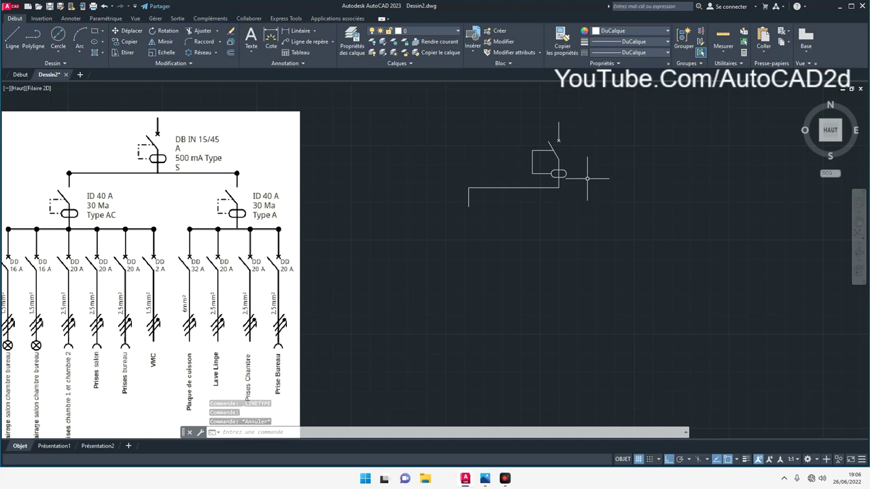
pyautogui.click(534, 169)
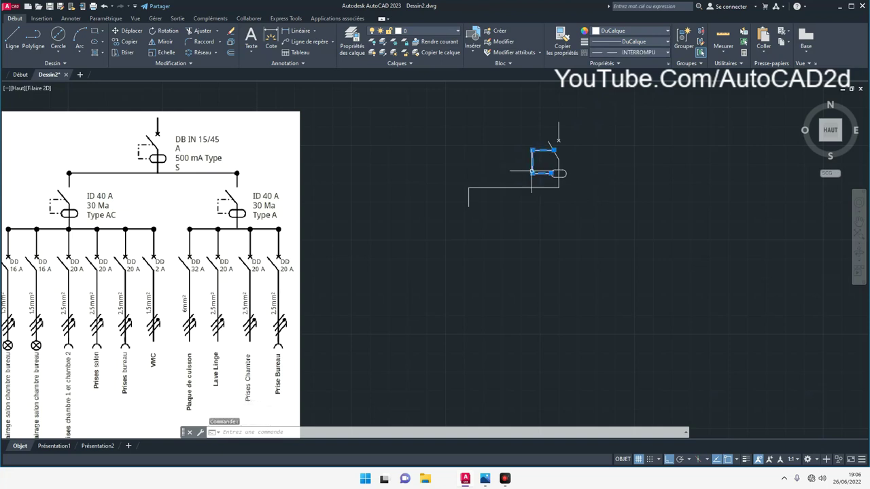
pyautogui.press('Escape')
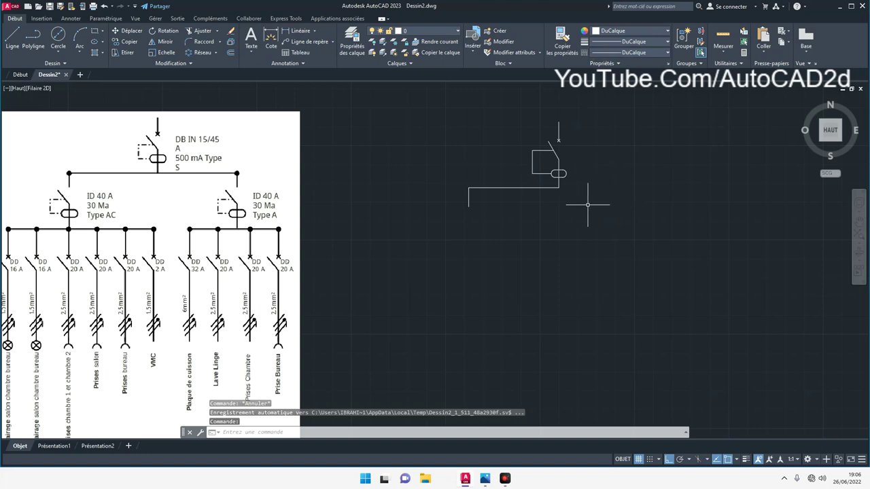
# Set LTSCALE to 0.3 and regenerate the drawing.
pyautogui.write('lts')
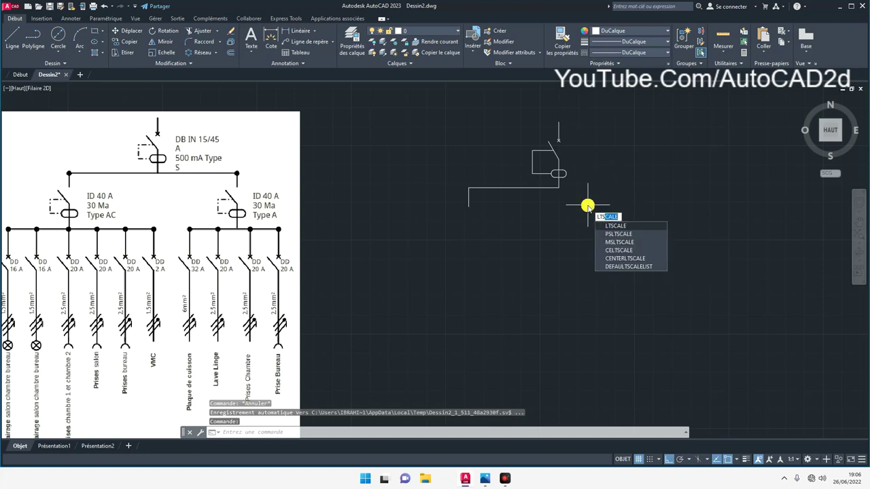
pyautogui.press('Return')
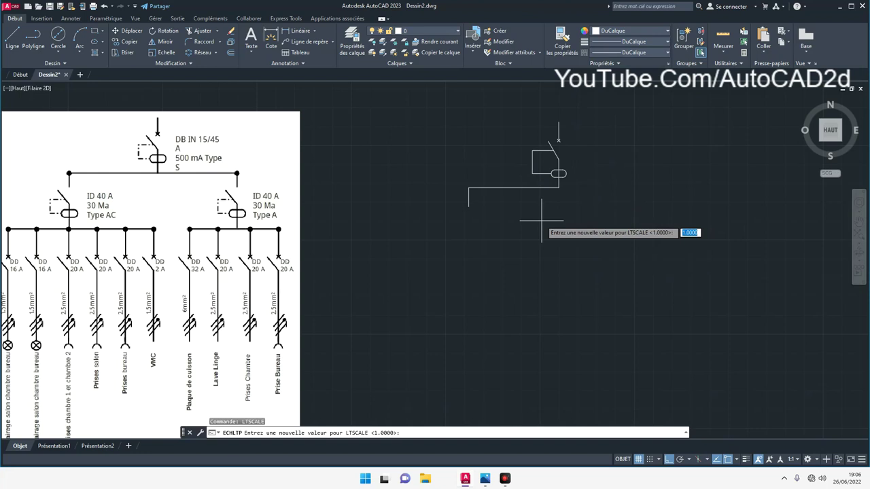
pyautogui.write('1')
pyautogui.press('Return')
pyautogui.write('ren')
pyautogui.press('Return')
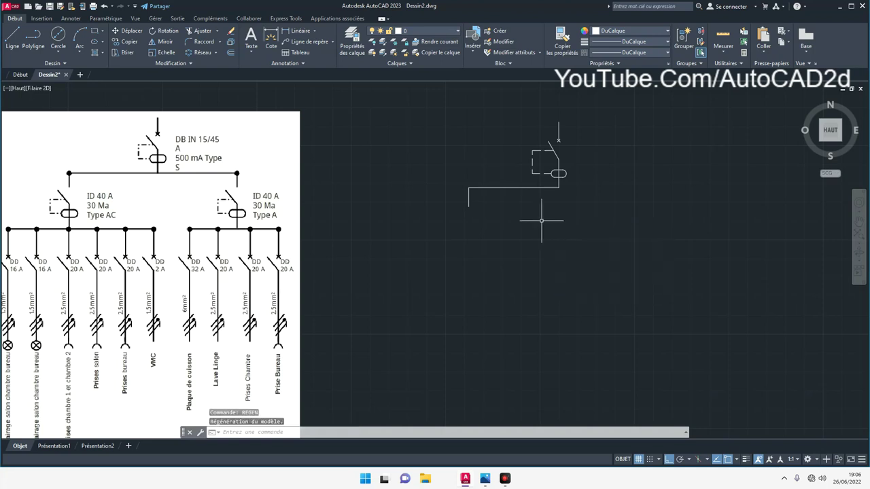
# Try a linetype scale of 0.2, regenerate, then undo it and regenerate again.
pyautogui.write('lts')
pyautogui.press('Return')
pyautogui.write('1')
pyautogui.press('Return')
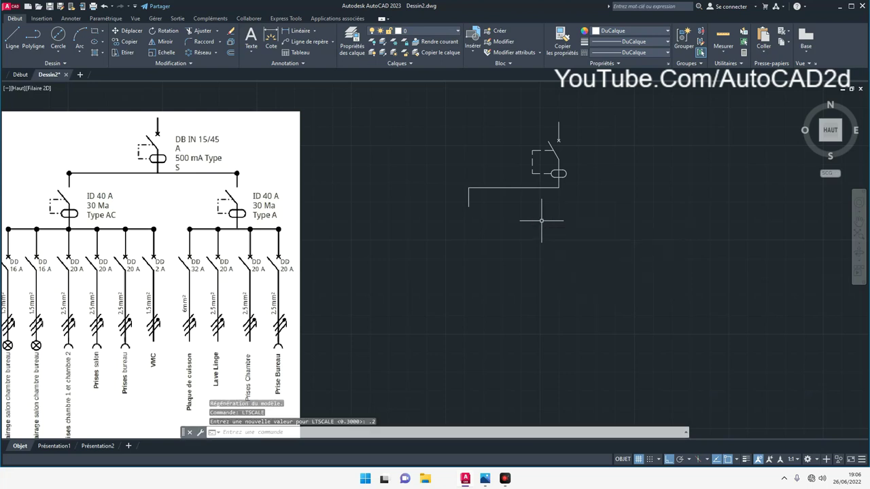
pyautogui.write('ge')
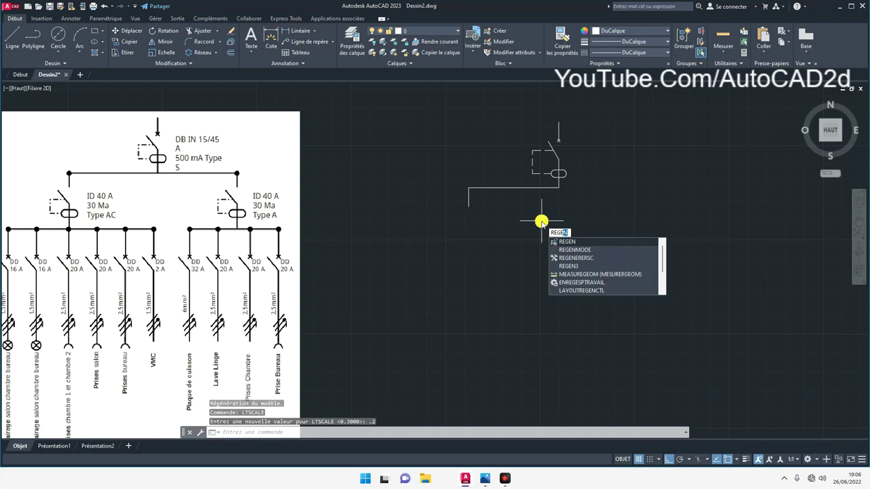
pyautogui.press('Return')
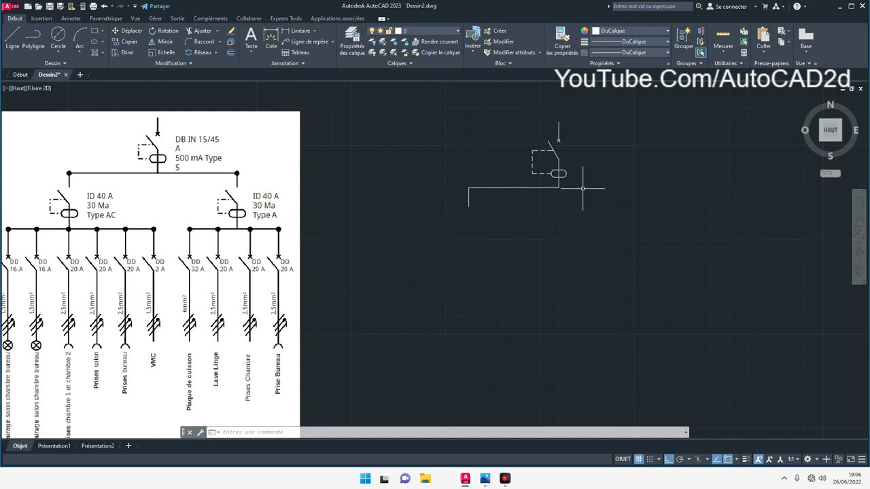
pyautogui.hotkey('ctrl', 'z')
pyautogui.write('RE')
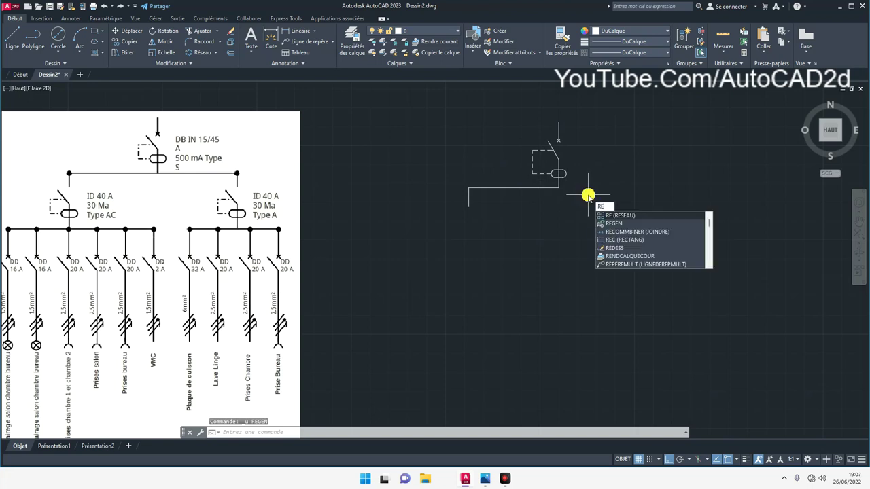
pyautogui.write('gen')
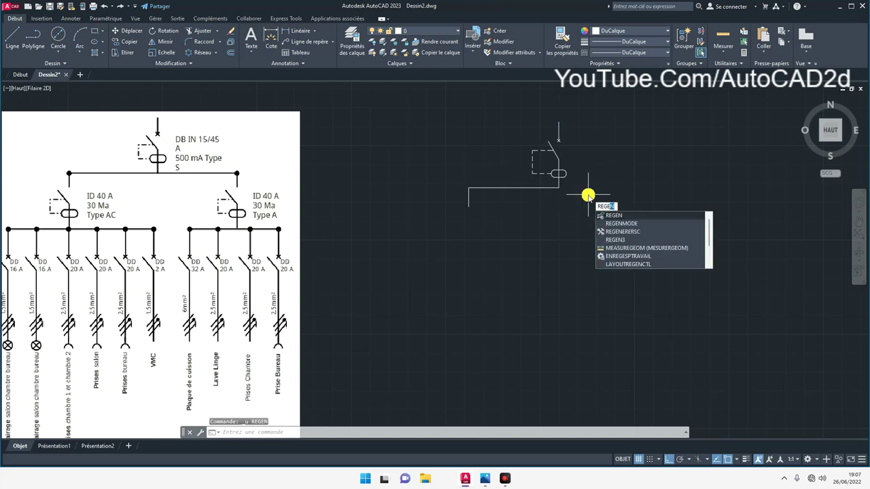
pyautogui.press('Return')
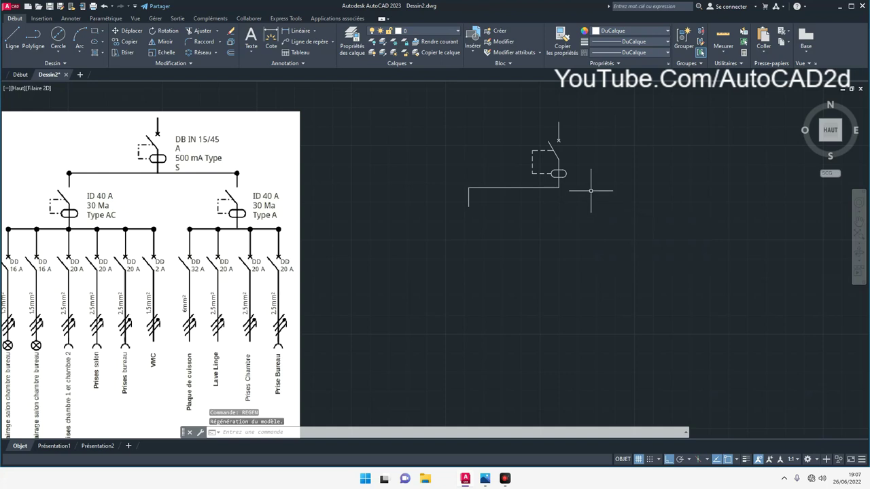
pyautogui.scroll(-2, 587, 194)
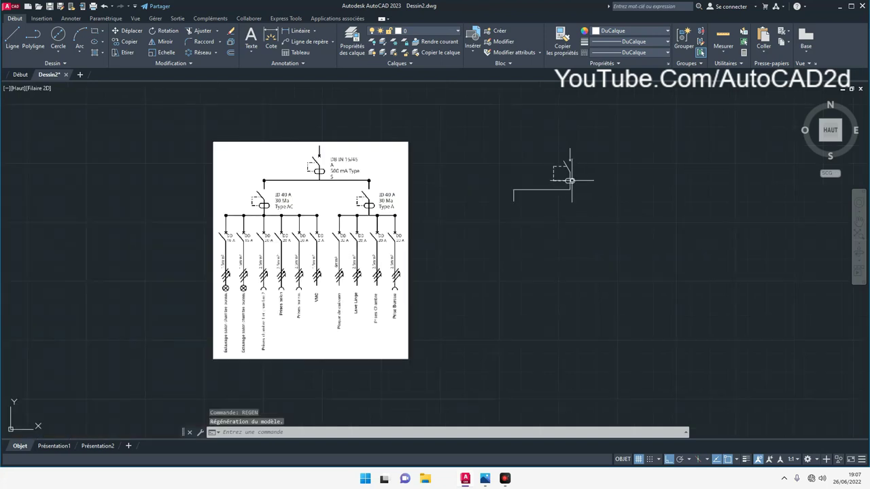
pyautogui.scroll(2, 571, 180)
# Reset LTSCALE to 0.3, regenerate, and recentre the breaker symbol.
pyautogui.write('L')
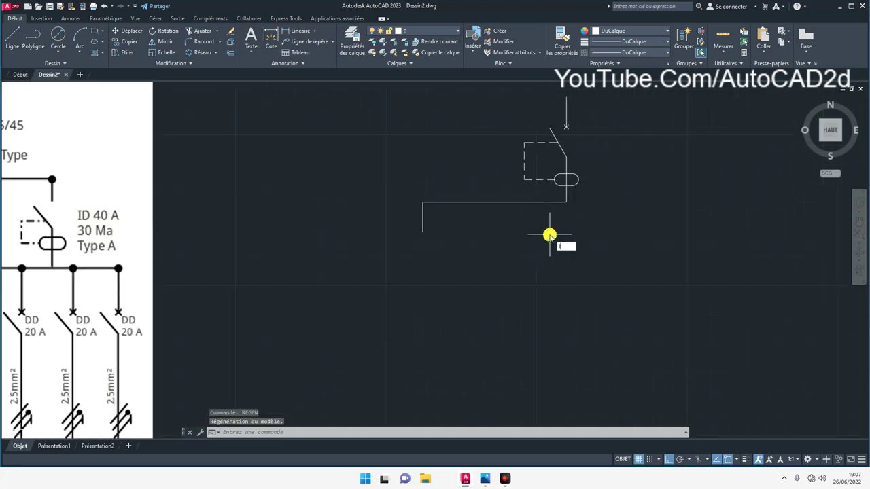
pyautogui.write('TSCALE')
pyautogui.press('Return')
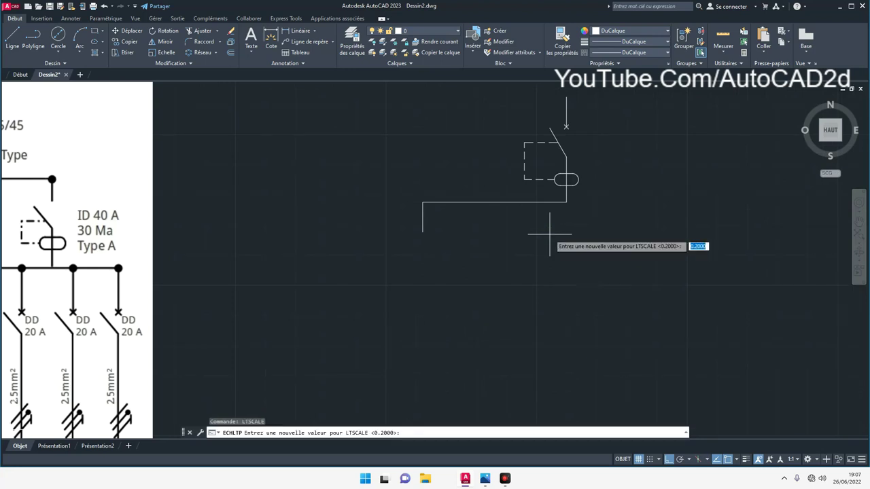
pyautogui.write('1')
pyautogui.press('Return')
pyautogui.write('rege')
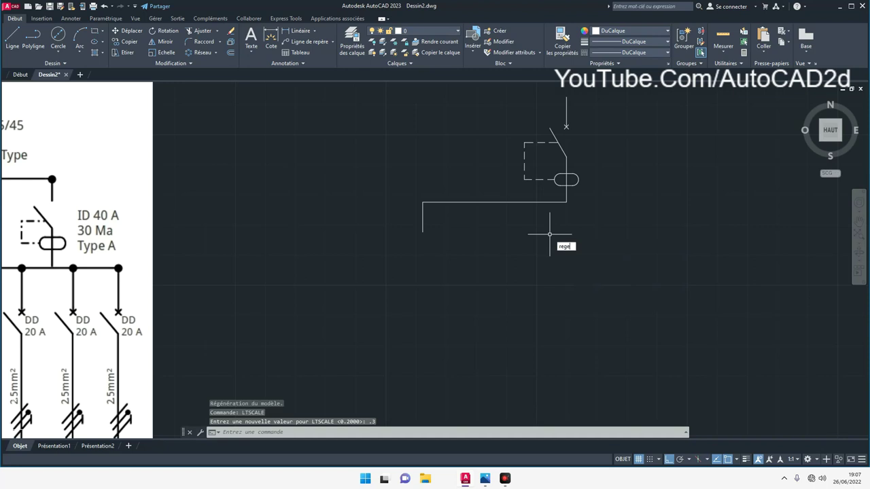
pyautogui.write('n')
pyautogui.press('Return')
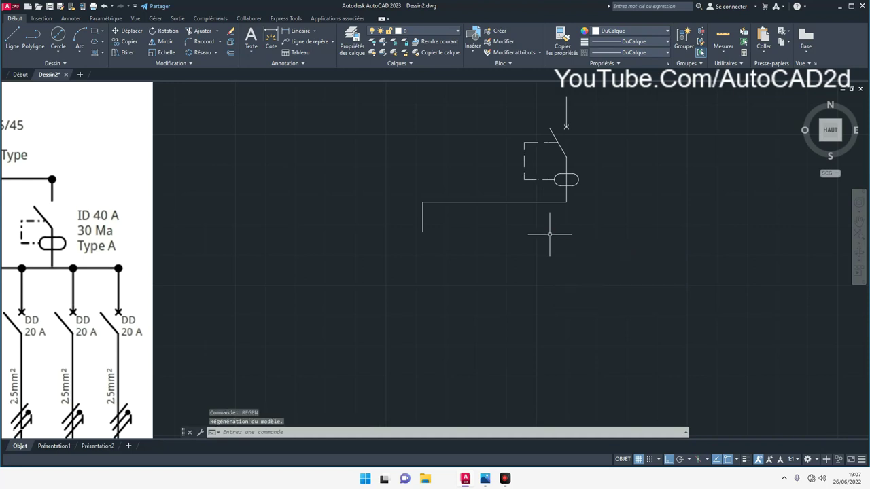
pyautogui.scroll(-2, 539, 266)
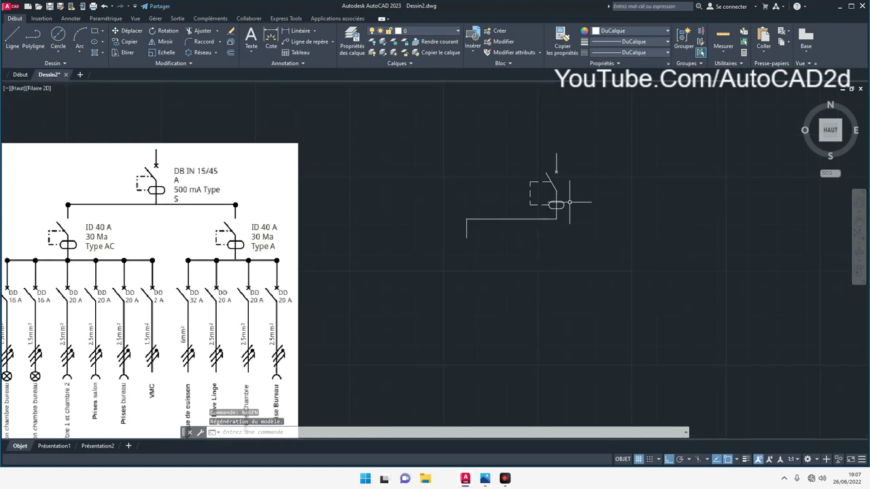
pyautogui.moveTo(570, 202); pyautogui.dragTo(676, 186, button='middle')
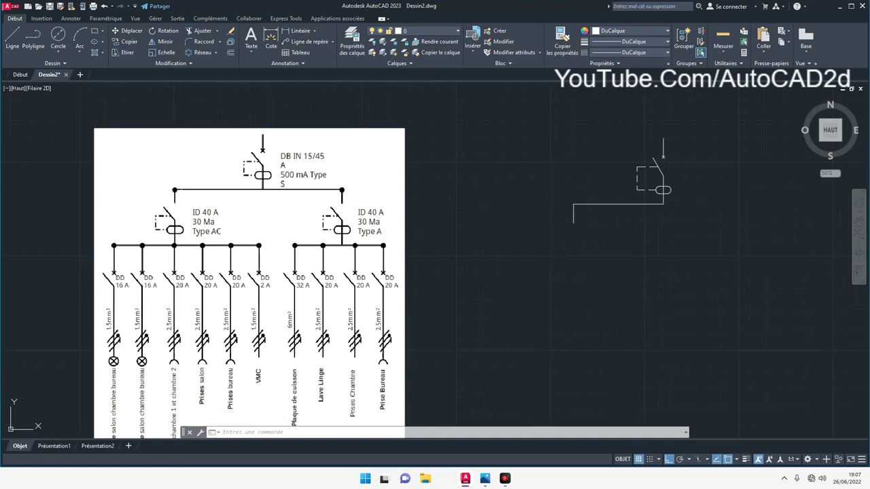
# Copy the breaker symbol onto the connecting line's lower-left end, with Ortho off.
pyautogui.click(623, 113)
pyautogui.click(697, 228)
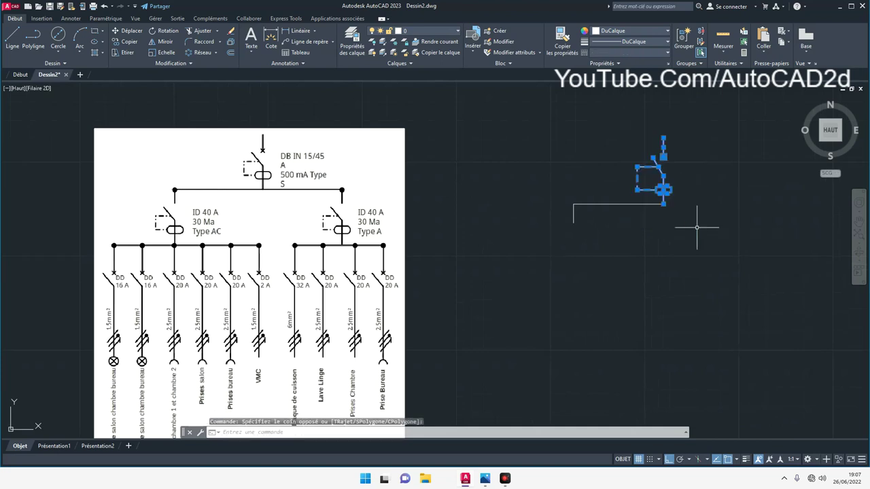
pyautogui.click(123, 42)
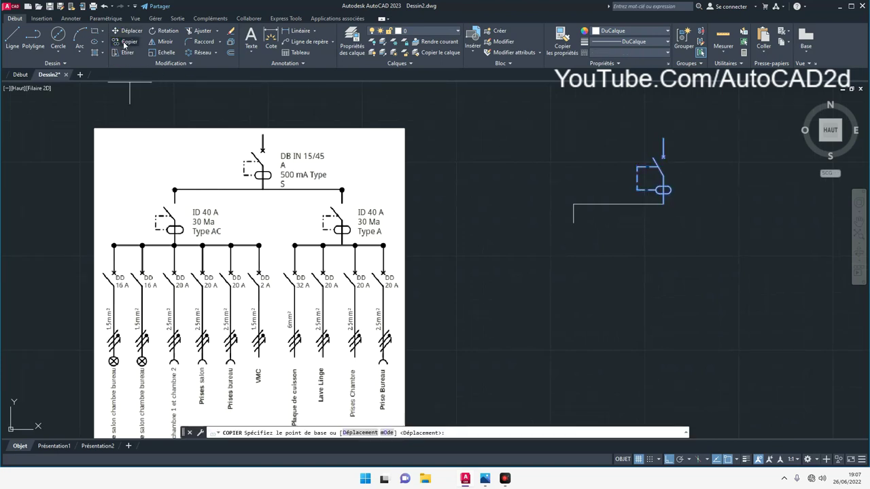
pyautogui.click(663, 138)
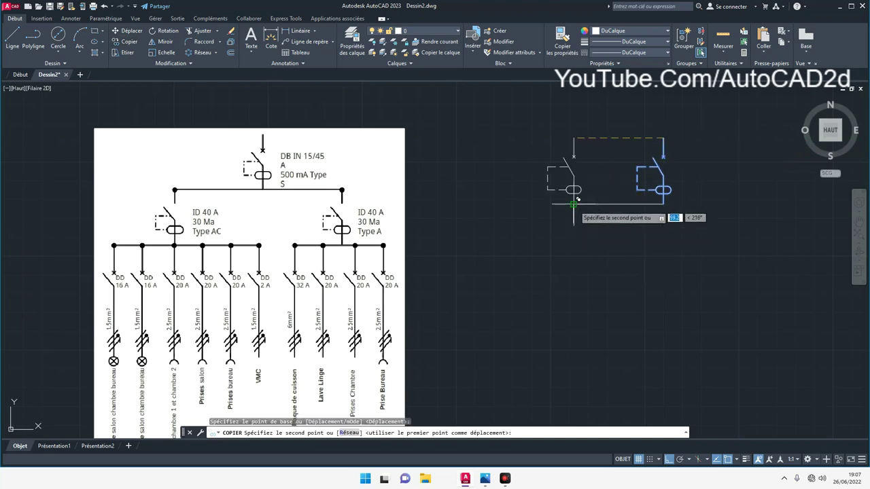
pyautogui.click(666, 459)
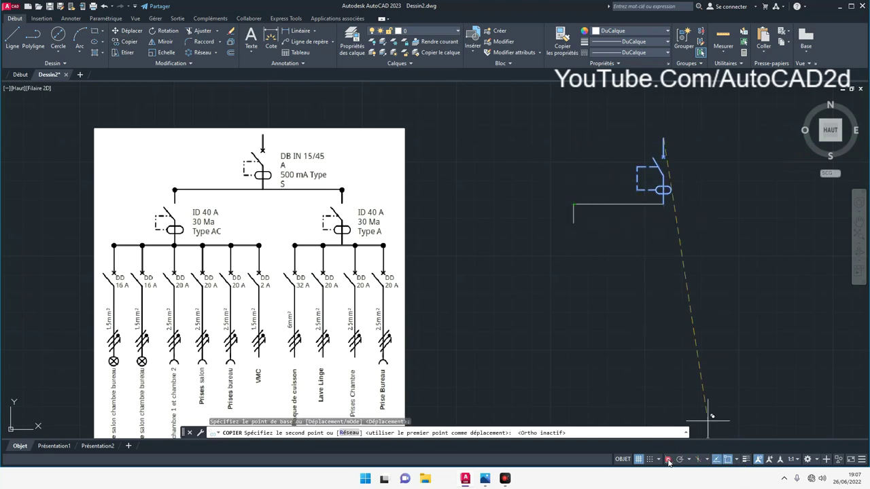
pyautogui.click(573, 204)
pyautogui.rightClick(510, 253)
pyautogui.click(529, 265)
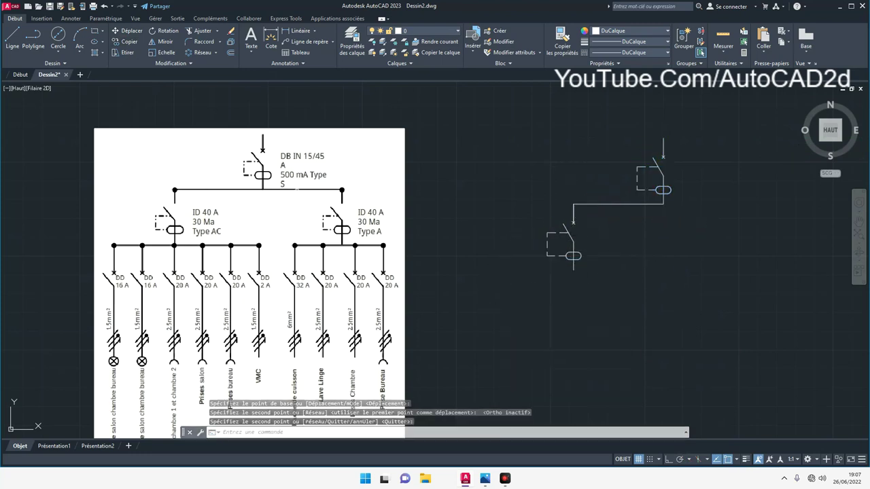
pyautogui.moveTo(601, 242)
pyautogui.mouseDown(button='middle')
pyautogui.moveTo(579, 227)
pyautogui.moveTo(507, 210)
pyautogui.mouseUp(button='middle')
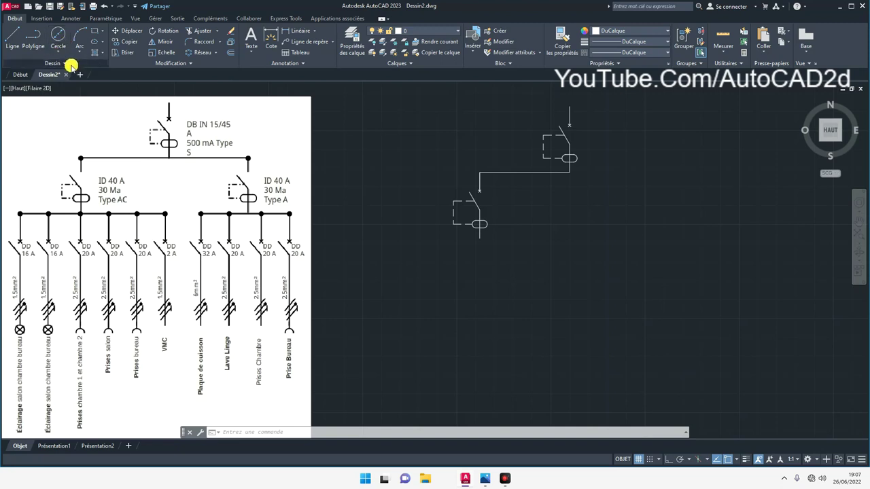
# Place a solid donut, inner diameter 0 and outer diameter 2, at the wire's left end.
pyautogui.click(67, 63)
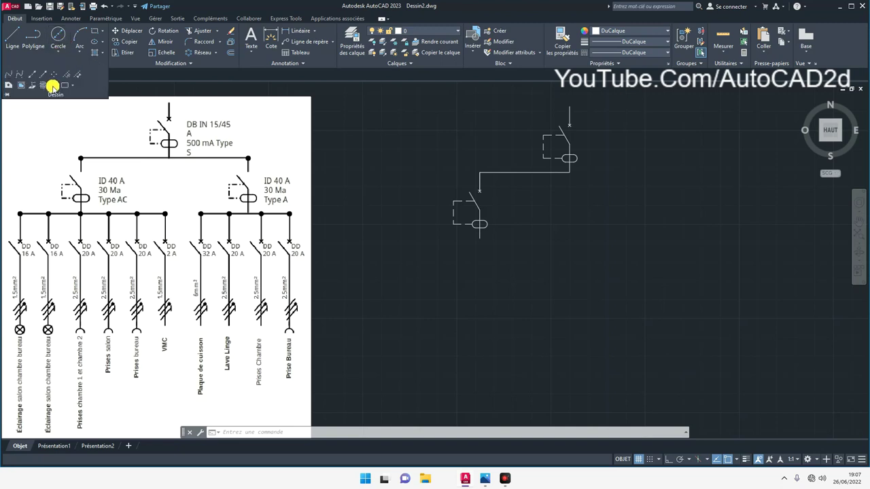
pyautogui.click(51, 86)
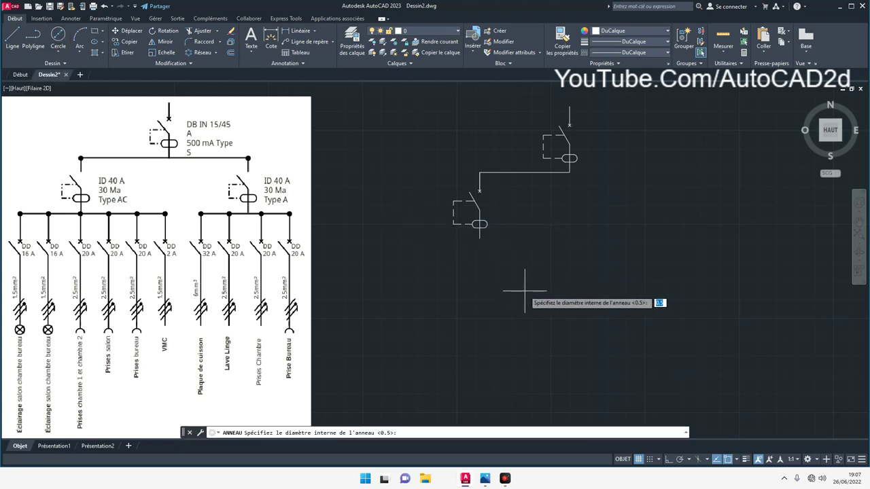
pyautogui.press('BackSpace')
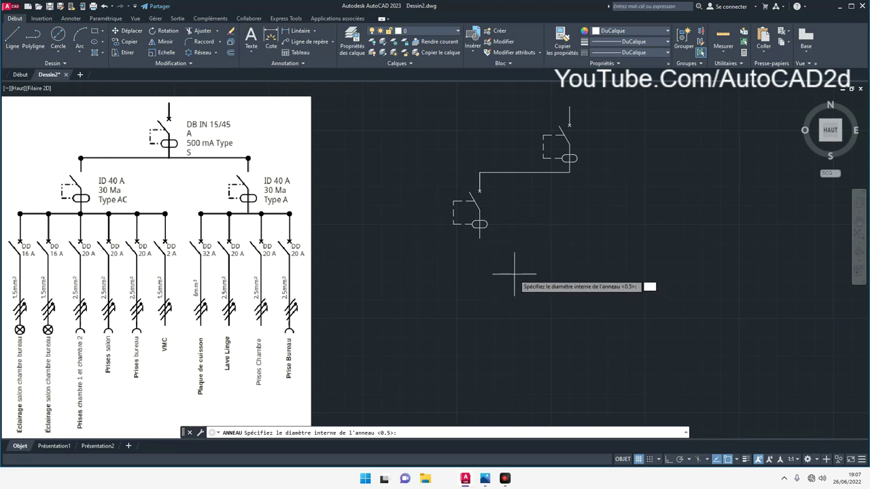
pyautogui.click(515, 271)
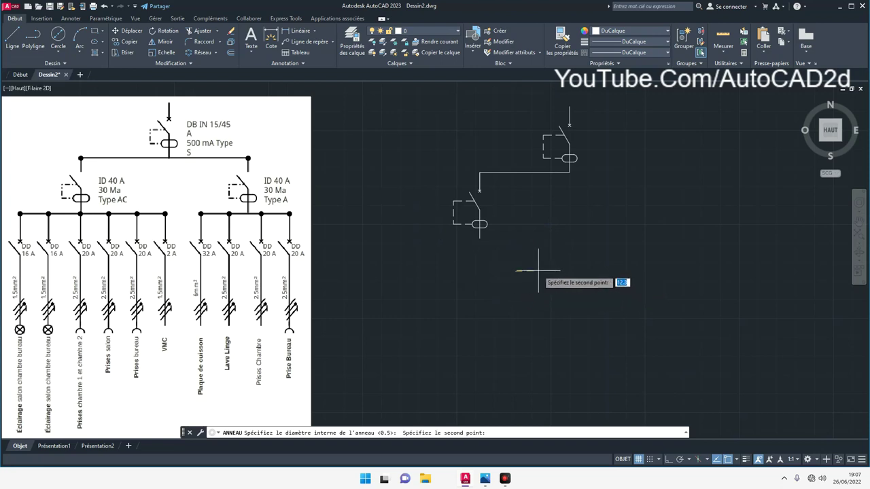
pyautogui.write('0')
pyautogui.press('Return')
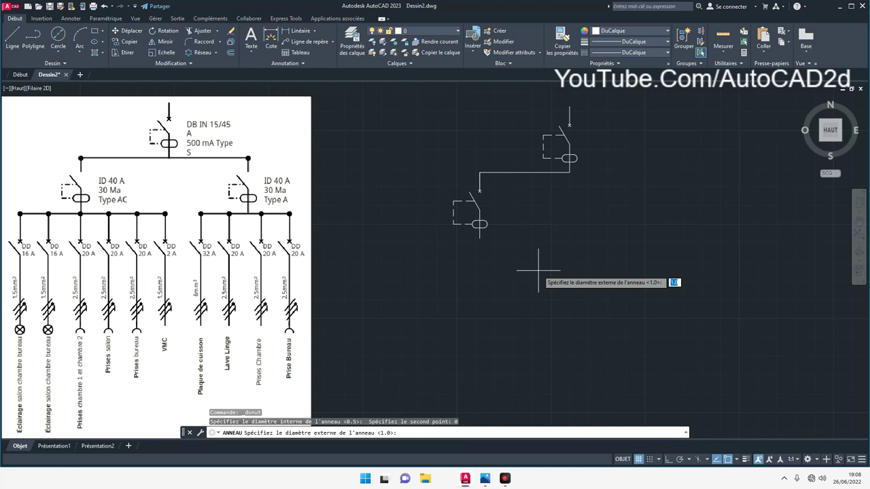
pyautogui.write('2')
pyautogui.press('Return')
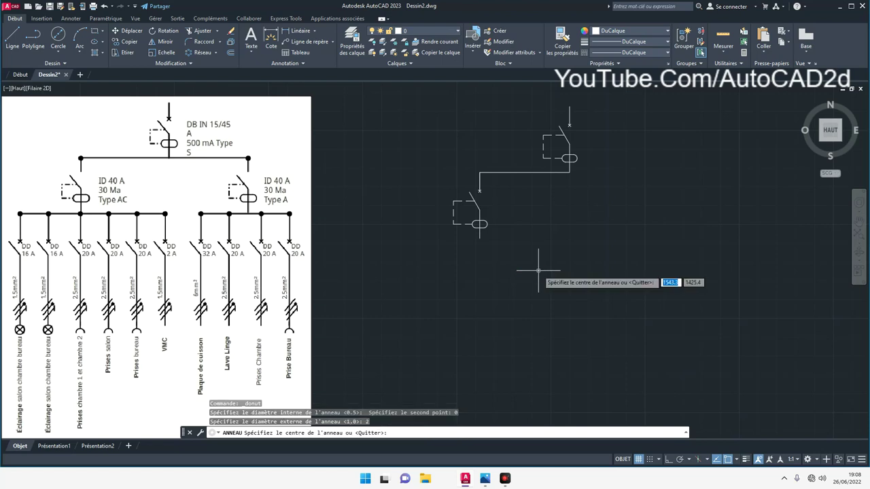
pyautogui.click(480, 173)
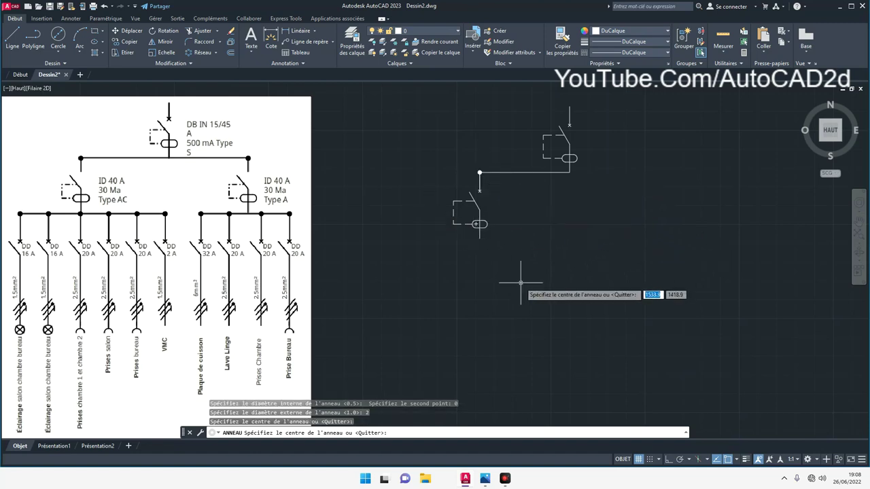
pyautogui.press('Escape')
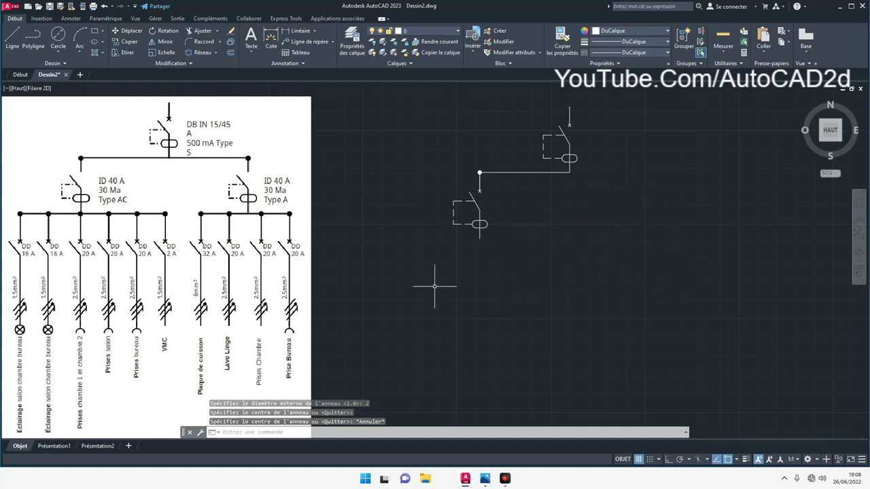
# Place a larger solid donut, inner diameter 0 and outer diameter 4, at the same point.
pyautogui.click(65, 64)
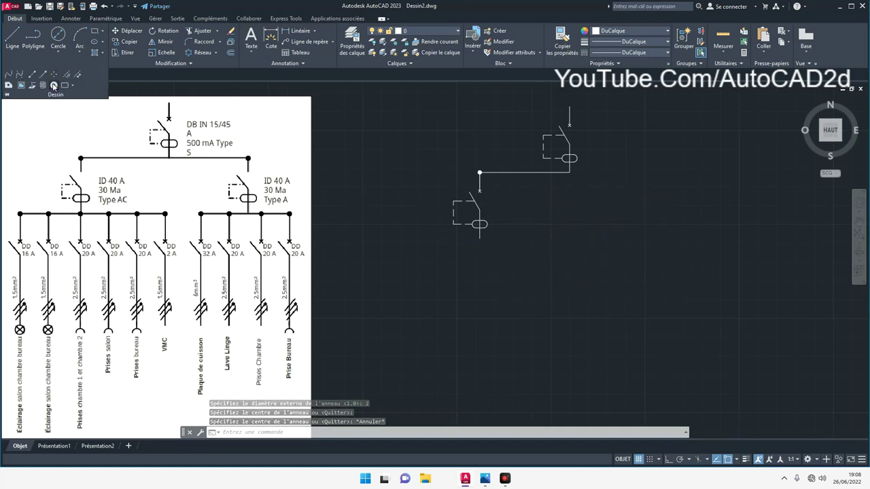
pyautogui.click(53, 85)
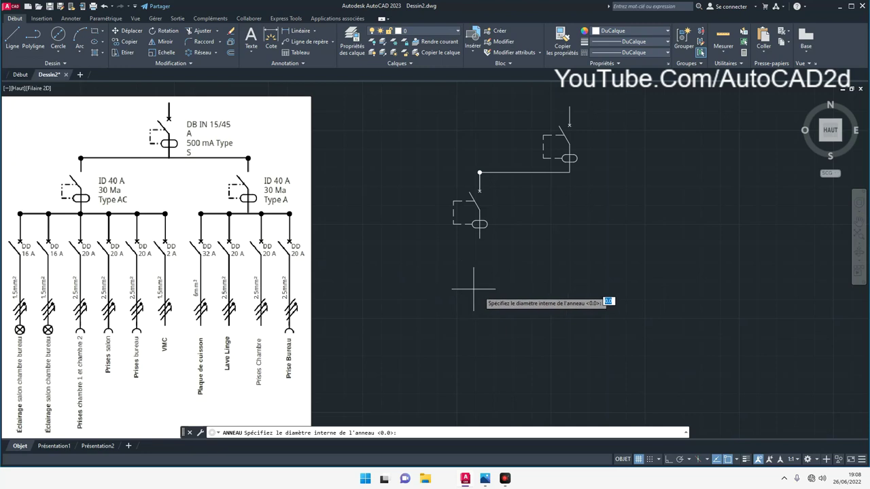
pyautogui.click(548, 301)
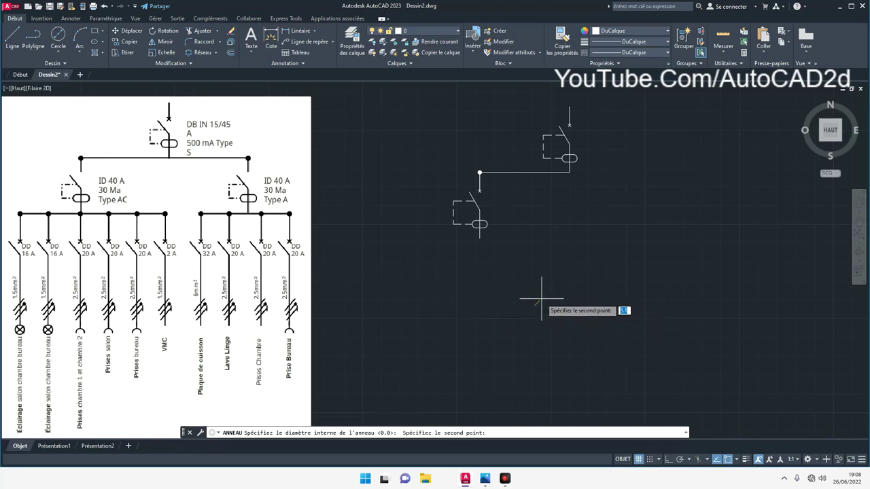
pyautogui.click(541, 298)
pyautogui.press('Return')
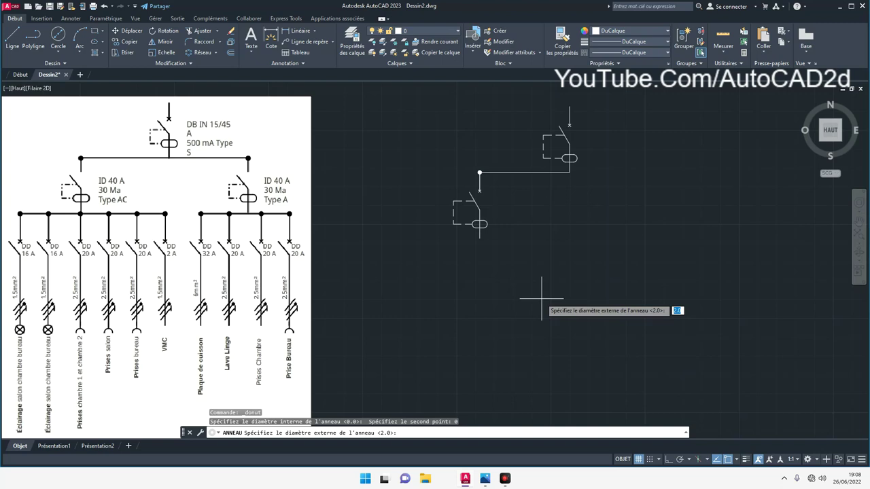
pyautogui.write('4')
pyautogui.press('Return')
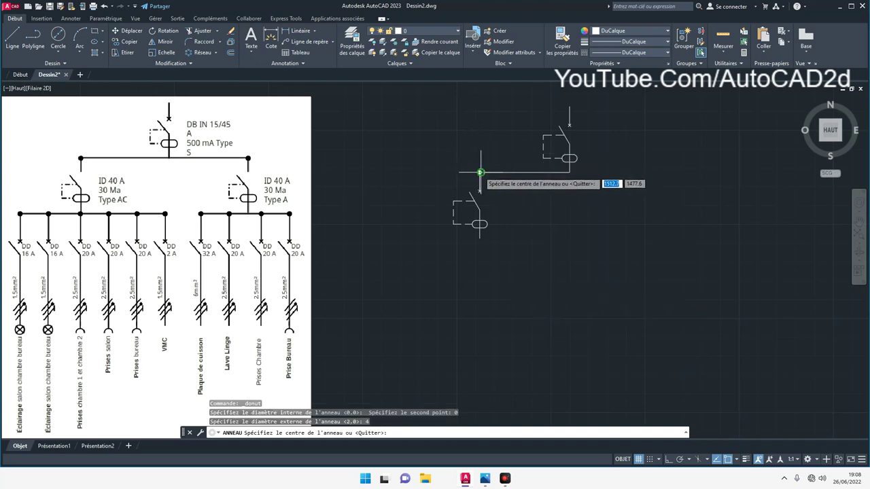
pyautogui.scroll(5, 480, 172)
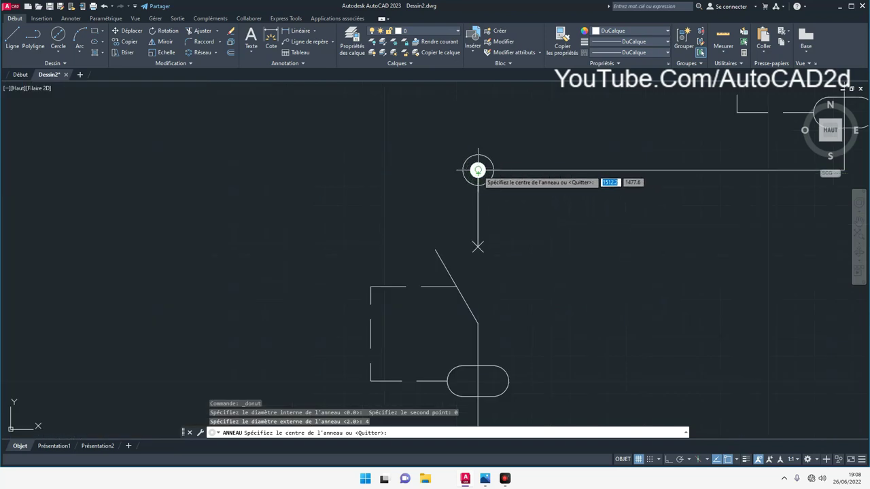
pyautogui.click(478, 171)
pyautogui.scroll(-5, 582, 233)
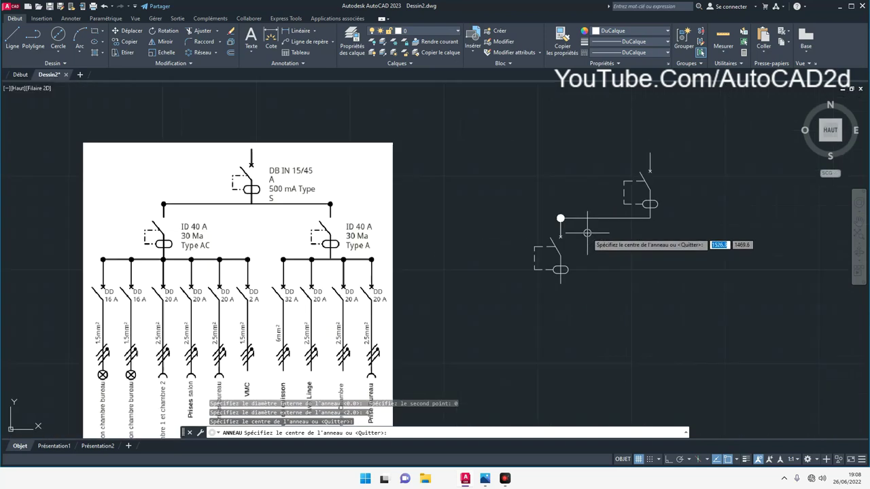
pyautogui.press('Return')
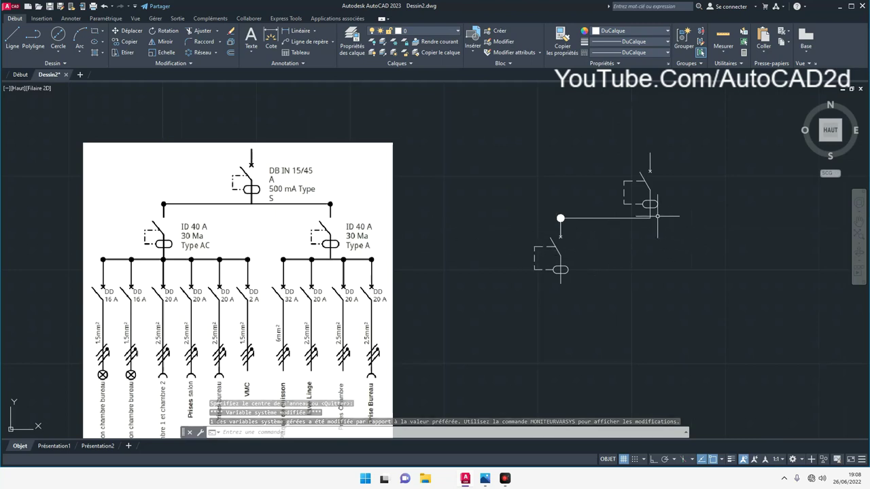
# Mirror the lower breaker, wire and dot across the upper breaker's vertical axis, keeping originals.
pyautogui.click(505, 183)
pyautogui.click(605, 320)
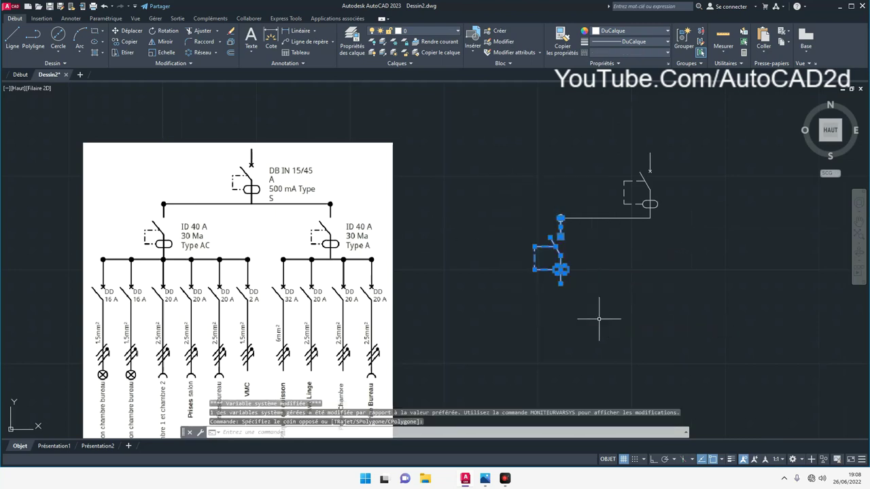
pyautogui.click(604, 328)
pyautogui.click(511, 173)
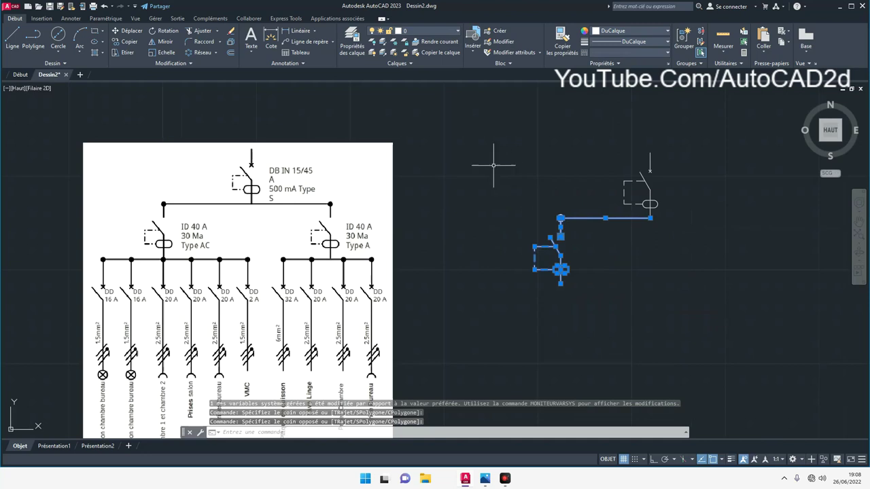
pyautogui.click(161, 42)
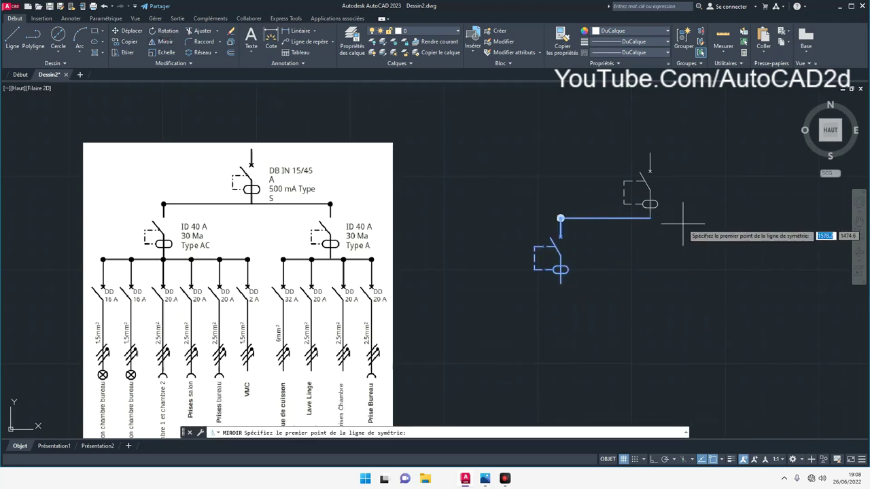
pyautogui.click(650, 218)
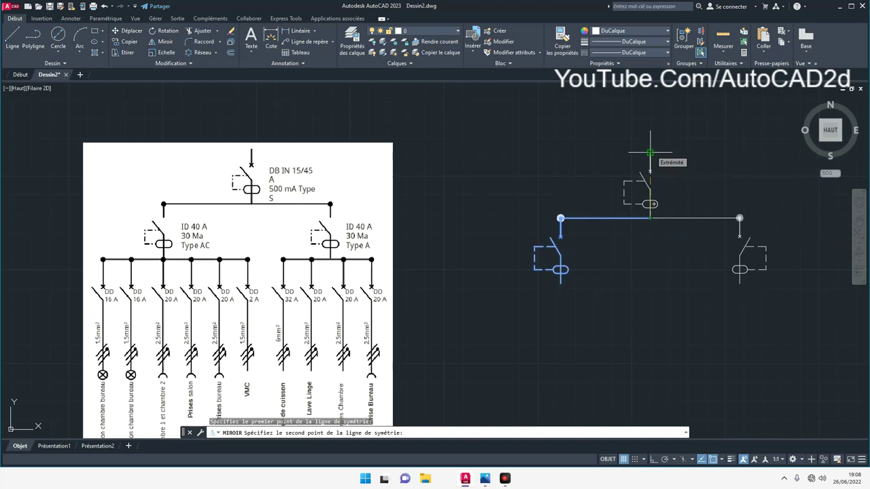
pyautogui.click(650, 152)
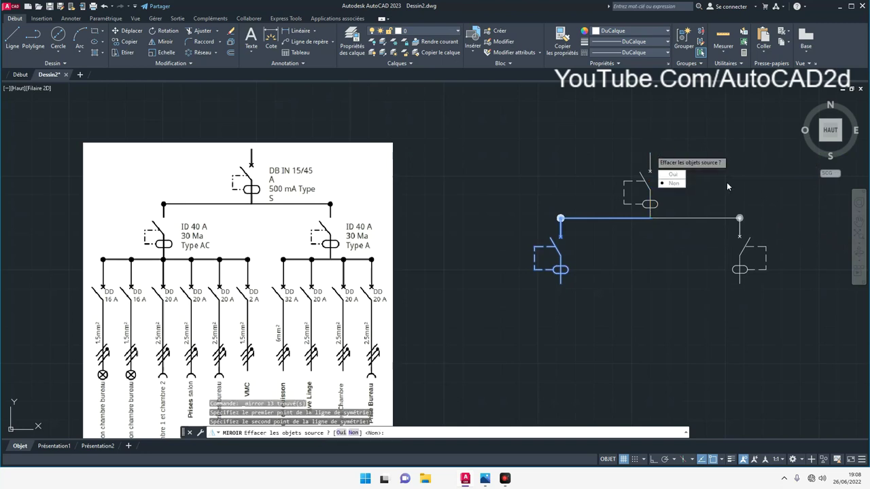
pyautogui.click(675, 183)
pyautogui.moveTo(655, 225)
pyautogui.mouseDown(button='middle')
pyautogui.moveTo(635, 163)
pyautogui.moveTo(592, 172)
pyautogui.mouseUp(button='middle')
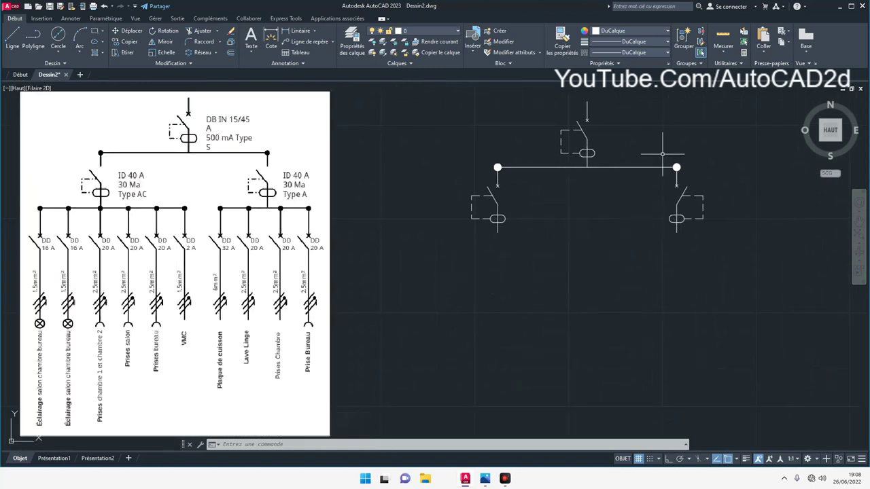
pyautogui.click(694, 143)
# Copy the right-end junction dot to the busbar point below the upper breaker.
pyautogui.press('Escape')
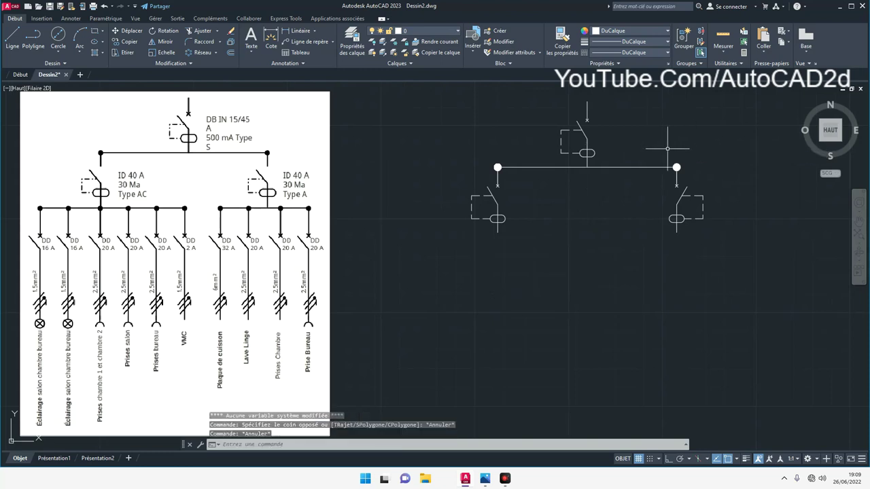
pyautogui.click(659, 146)
pyautogui.click(676, 166)
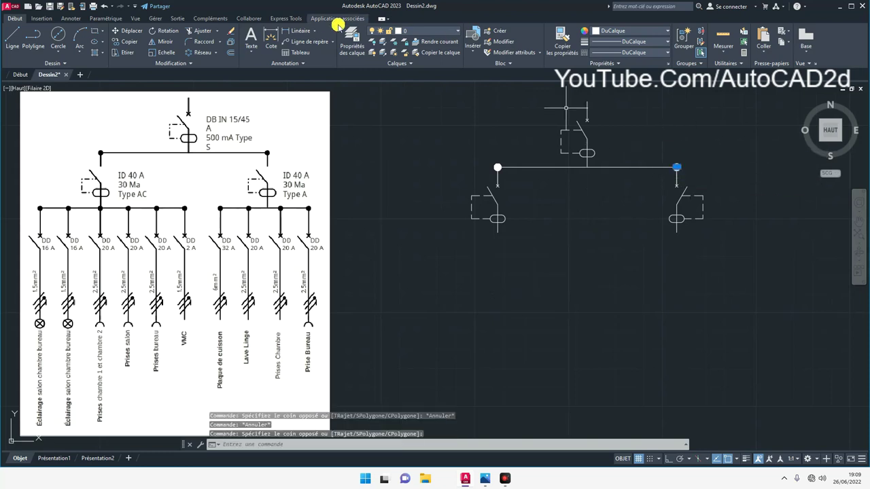
pyautogui.click(125, 43)
pyautogui.scroll(2, 676, 167)
pyautogui.scroll(2, 676, 168)
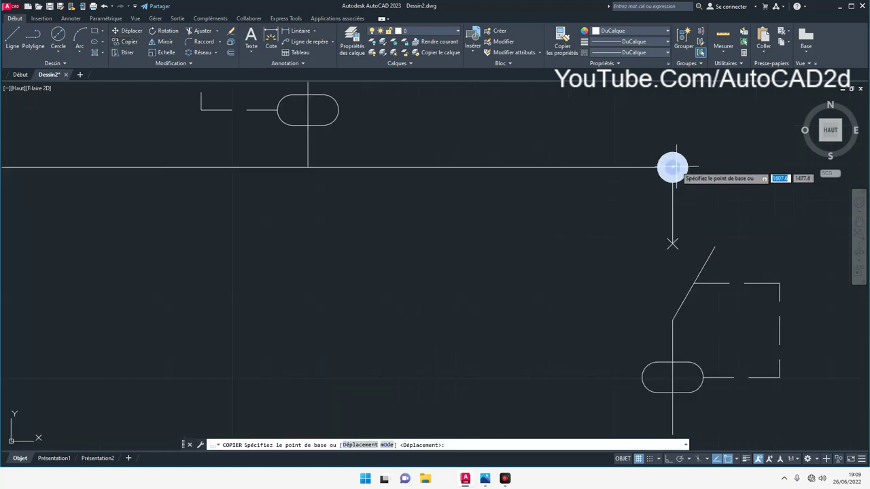
pyautogui.click(672, 167)
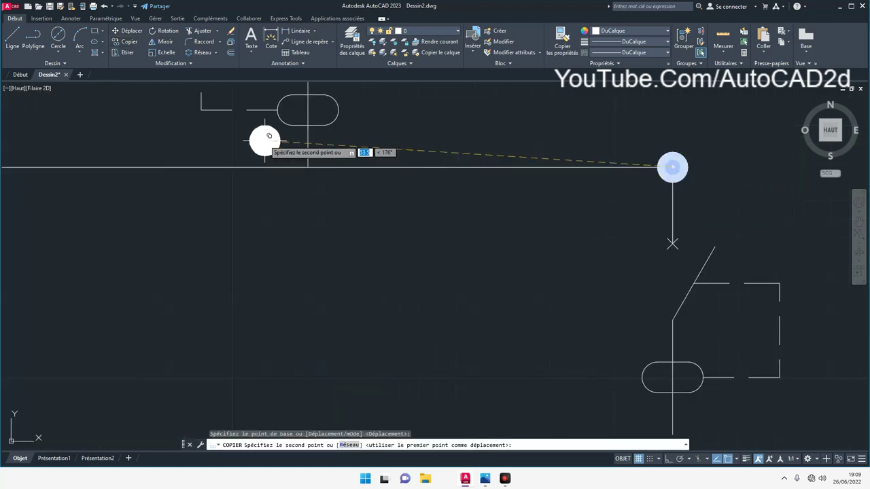
pyautogui.click(308, 167)
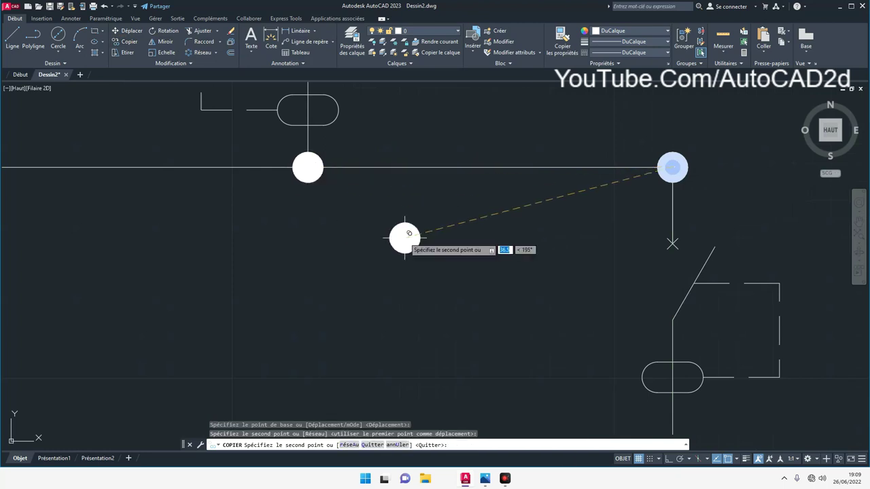
pyautogui.rightClick(407, 235)
pyautogui.click(423, 244)
pyautogui.scroll(-2, 368, 238)
pyautogui.scroll(-3, 368, 238)
pyautogui.moveTo(368, 238)
pyautogui.mouseDown(button='middle')
pyautogui.moveTo(600, 178)
pyautogui.moveTo(569, 186)
pyautogui.mouseUp(button='middle')
pyautogui.scroll(3, 491, 197)
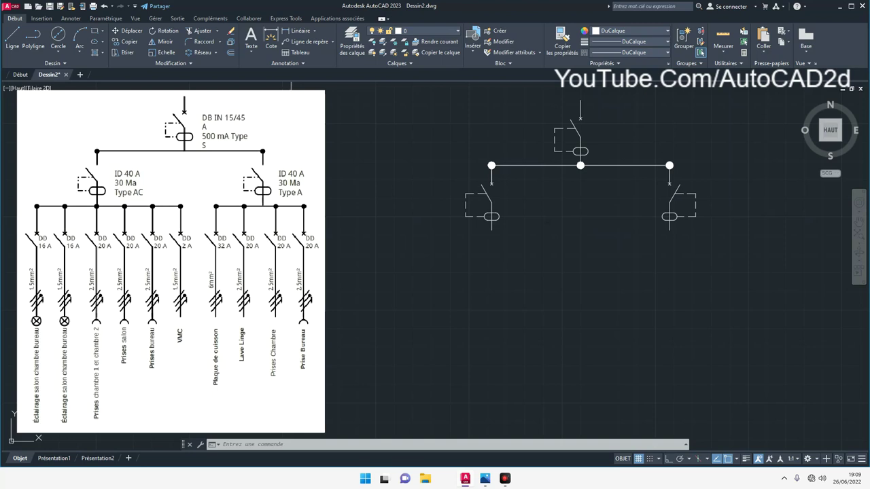
# Draw a 15-unit line leftward from the left breaker's bottom endpoint.
pyautogui.click(12, 35)
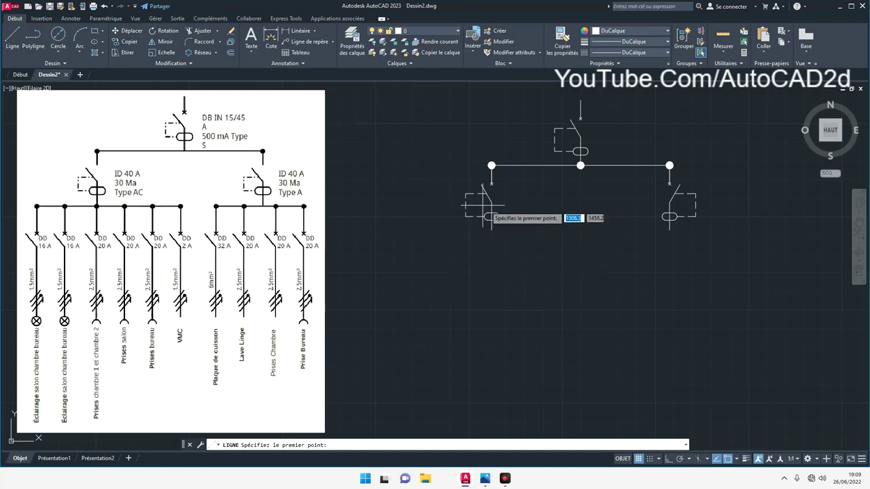
pyautogui.click(490, 231)
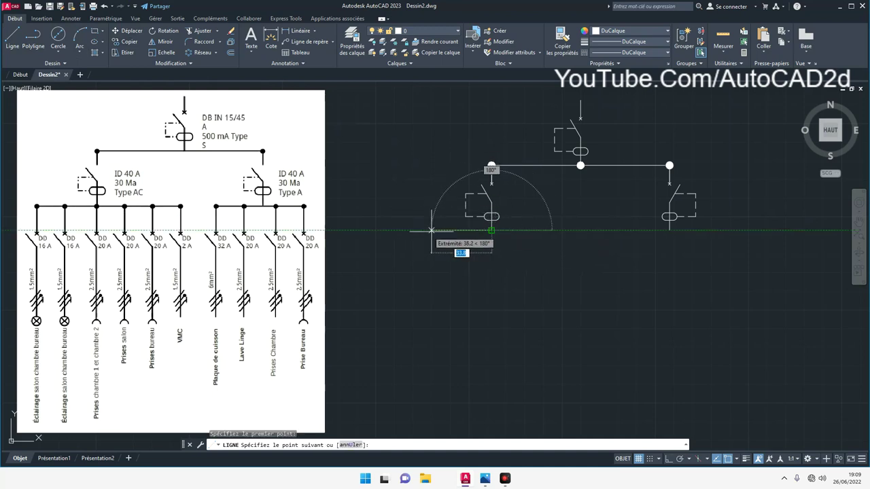
pyautogui.click(430, 232)
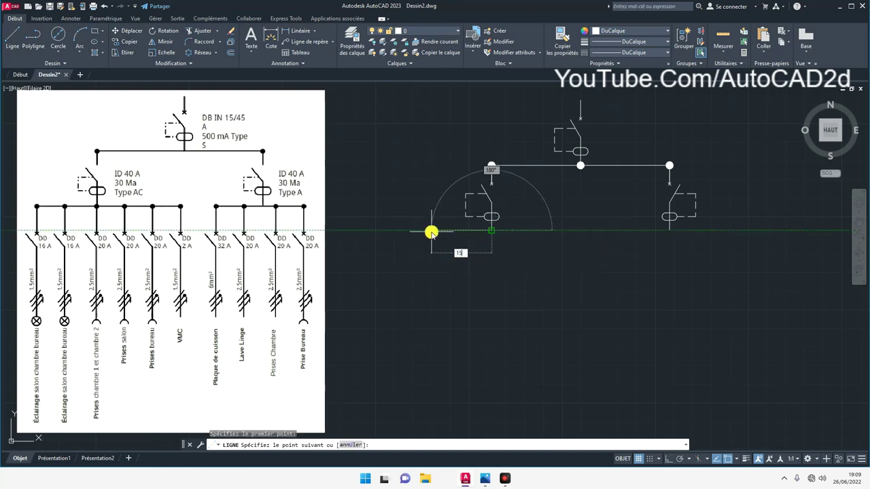
pyautogui.press('Return')
pyautogui.press('Return')
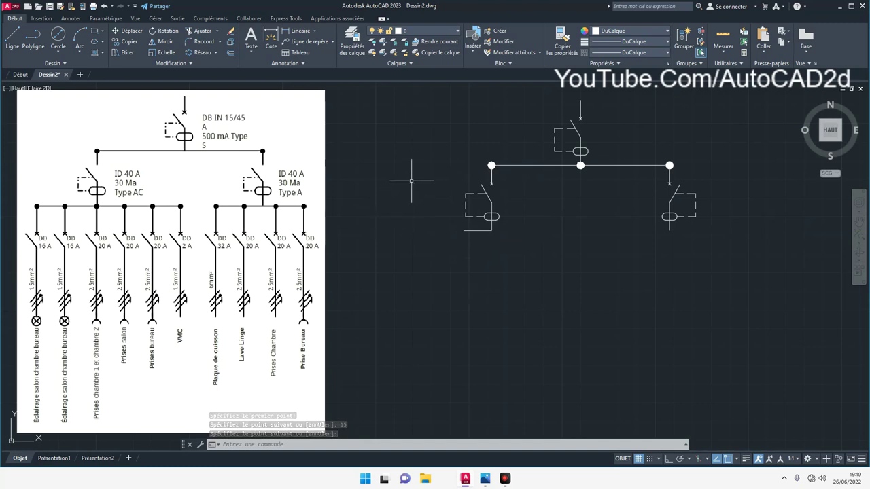
# Copy the left differential symbol to a position further down its branch.
pyautogui.click(432, 131)
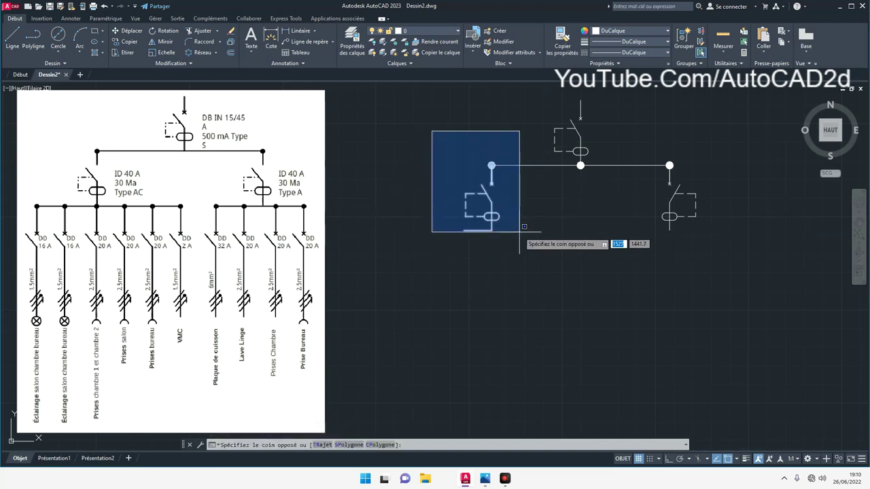
pyautogui.click(520, 224)
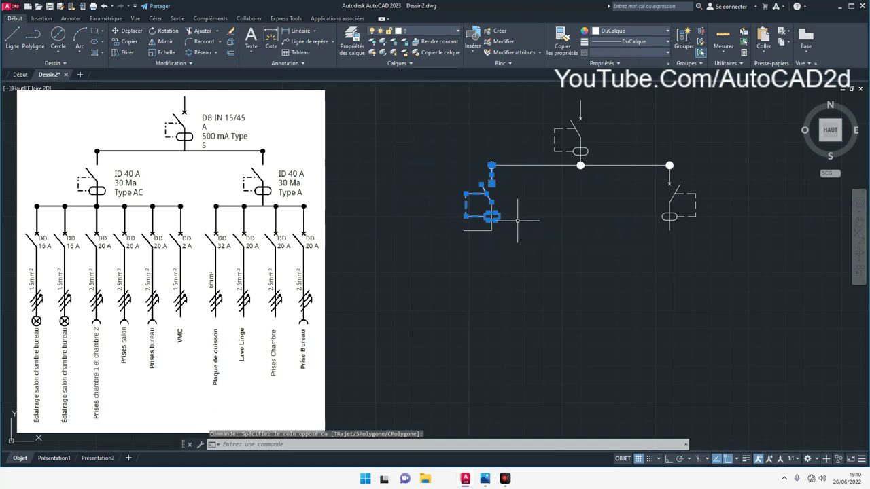
pyautogui.press('Escape')
pyautogui.click(520, 222)
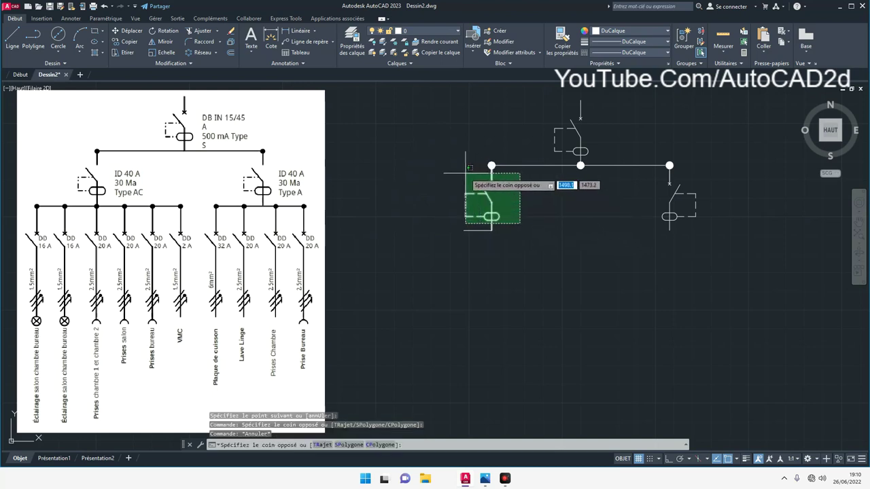
pyautogui.click(466, 182)
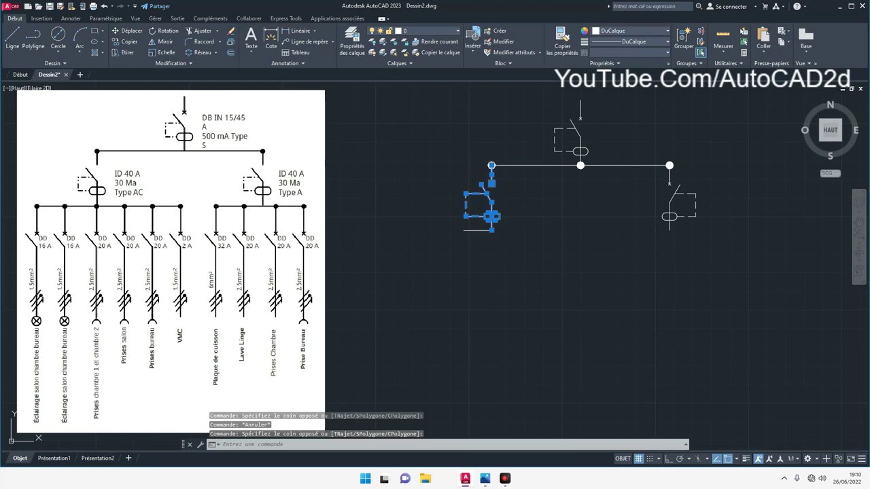
pyautogui.click(494, 215)
pyautogui.click(521, 217)
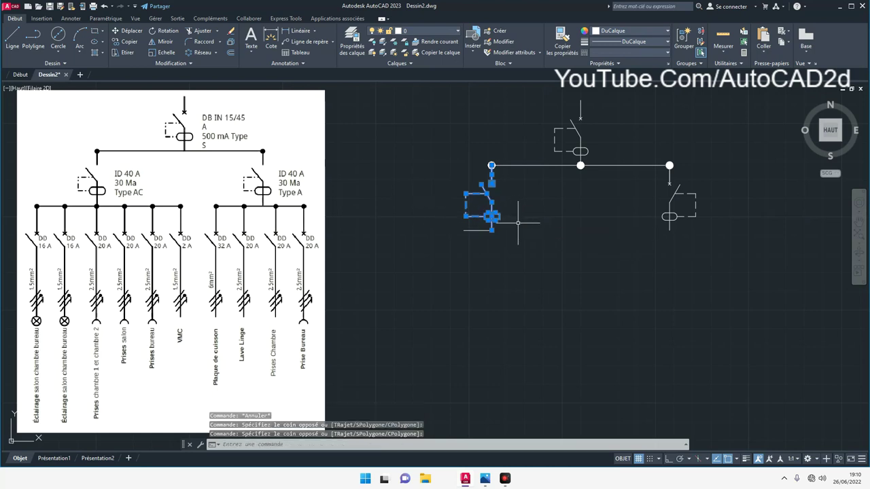
pyautogui.click(126, 42)
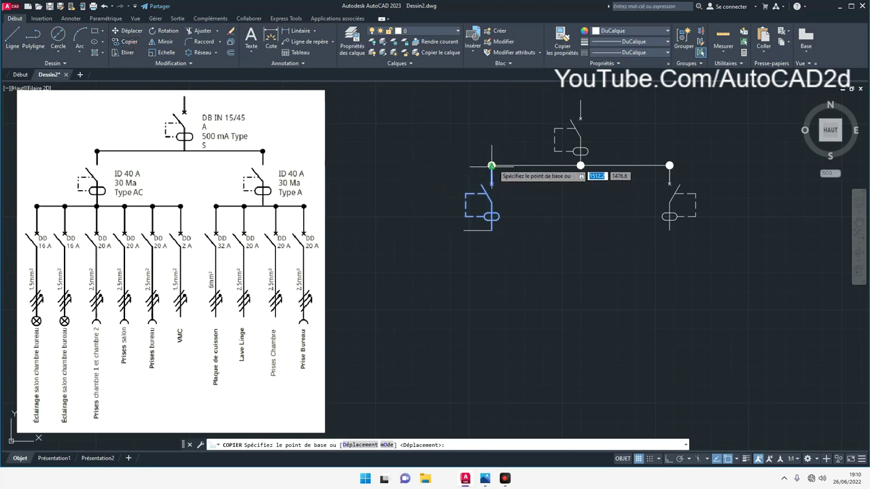
pyautogui.scroll(4, 492, 165)
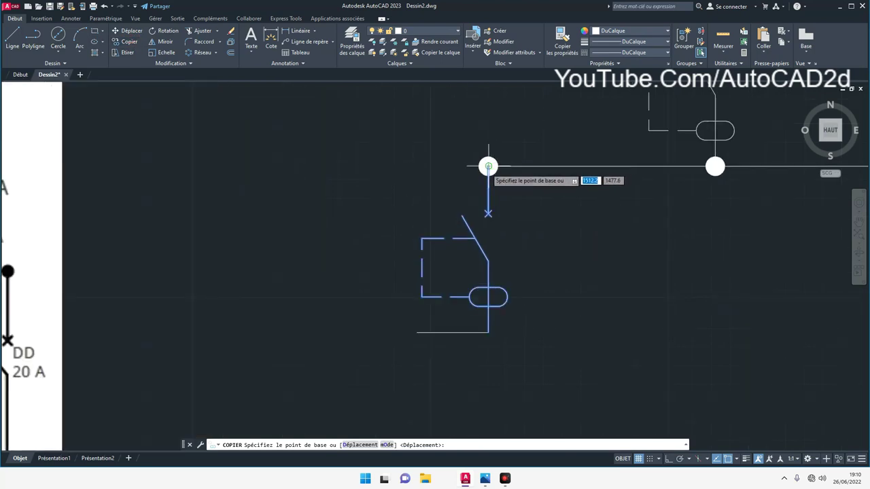
pyautogui.click(488, 165)
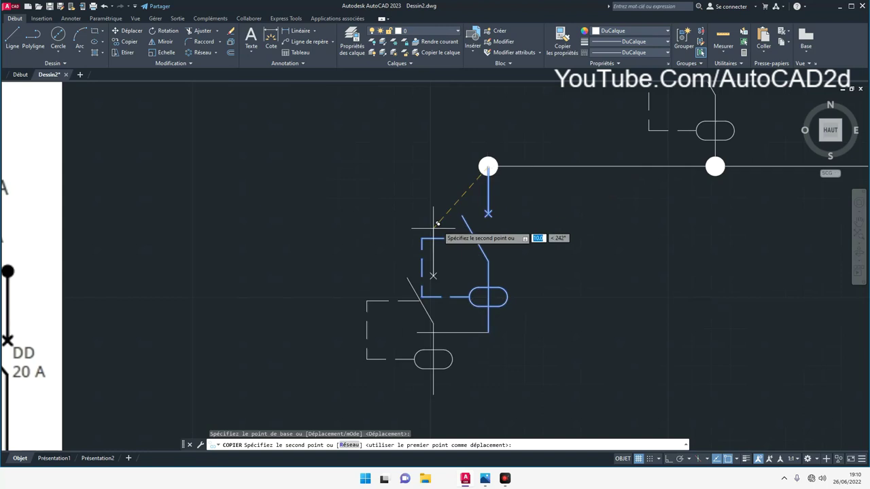
pyautogui.click(417, 333)
pyautogui.rightClick(525, 312)
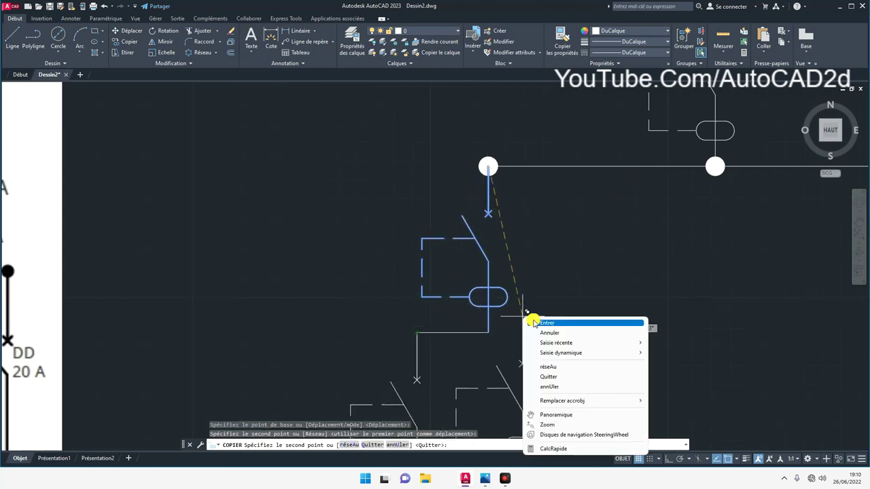
pyautogui.click(547, 324)
pyautogui.scroll(-2, 448, 312)
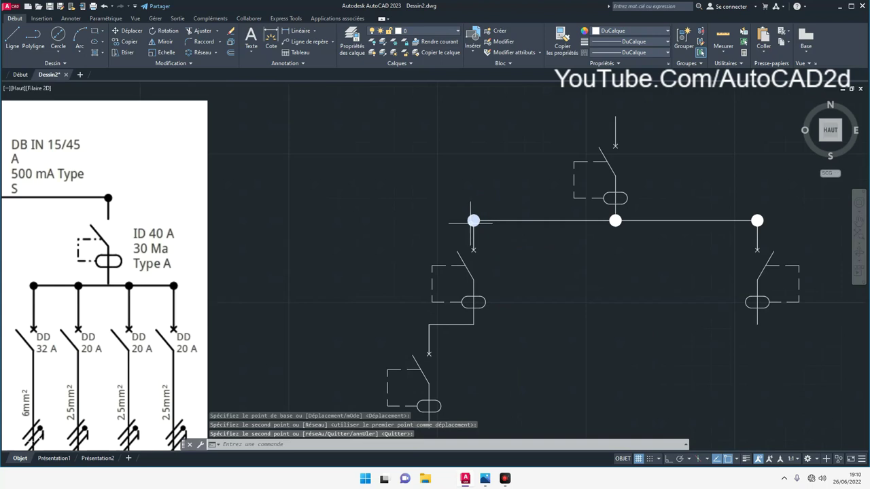
pyautogui.press('Return')
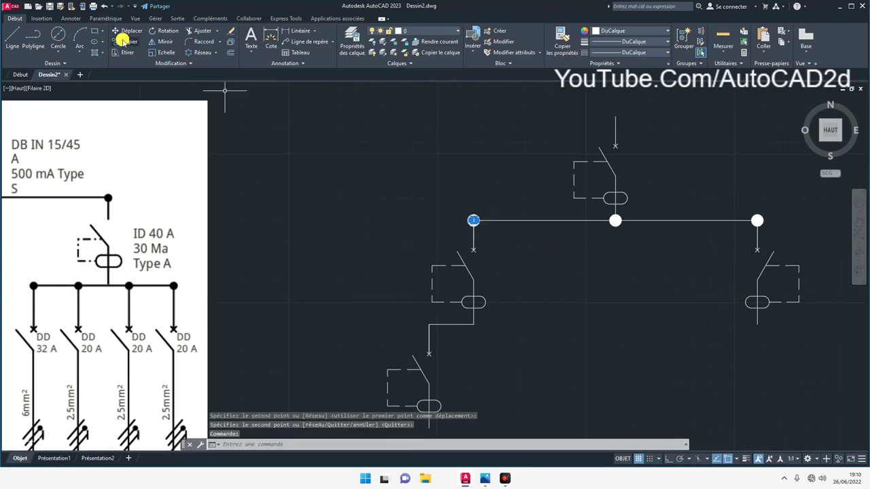
# Copy the junction dot onto the top of the new lower symbol.
pyautogui.click(126, 41)
pyautogui.scroll(4, 474, 221)
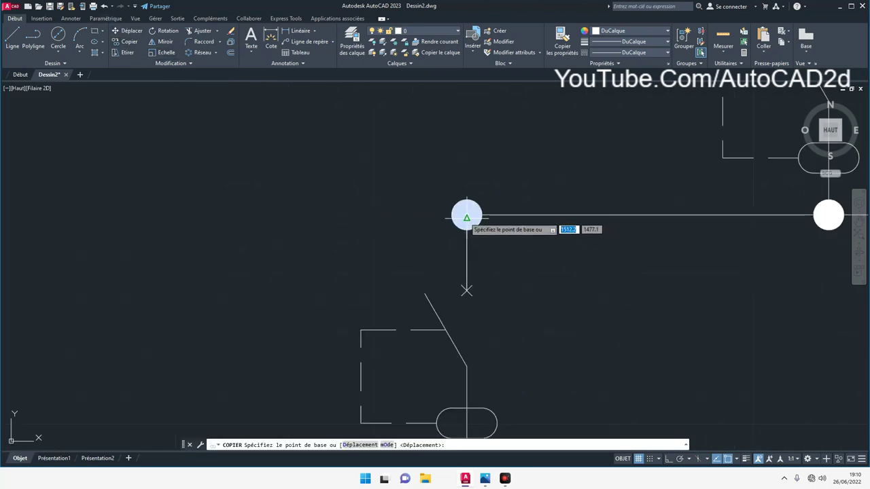
pyautogui.click(467, 222)
pyautogui.scroll(-3, 466, 222)
pyautogui.moveTo(456, 288); pyautogui.dragTo(446, 229, button='middle')
pyautogui.scroll(2, 419, 257)
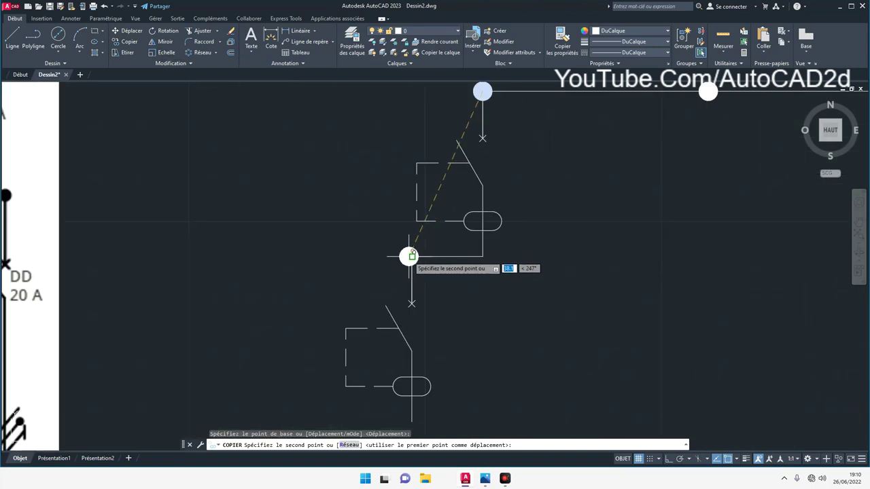
pyautogui.click(412, 257)
pyautogui.rightClick(531, 284)
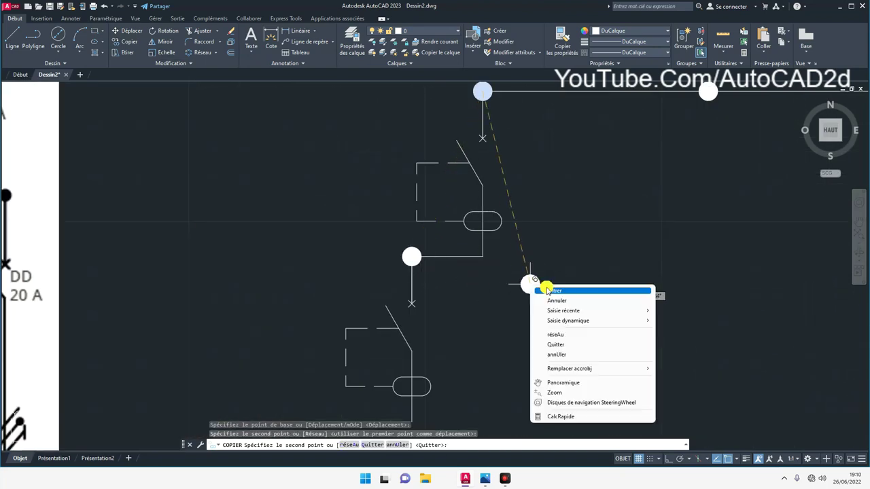
pyautogui.click(544, 290)
pyautogui.scroll(-4, 490, 275)
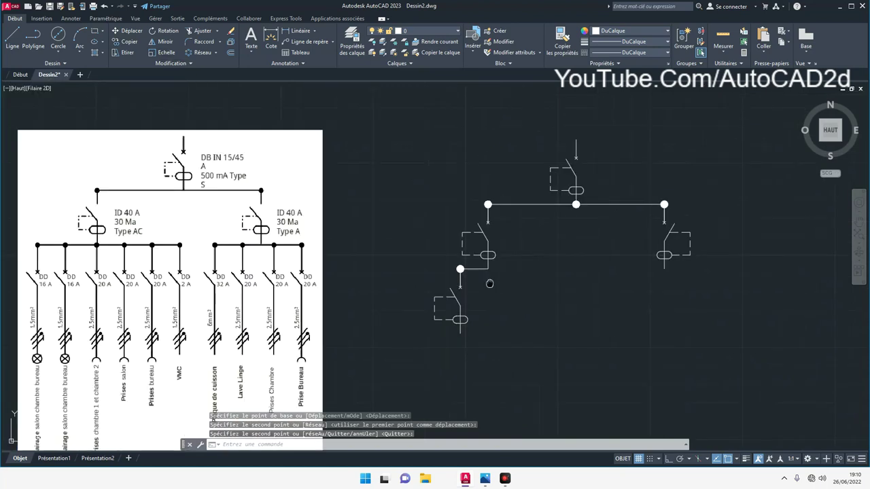
pyautogui.moveTo(489, 283); pyautogui.dragTo(490, 246, button='middle')
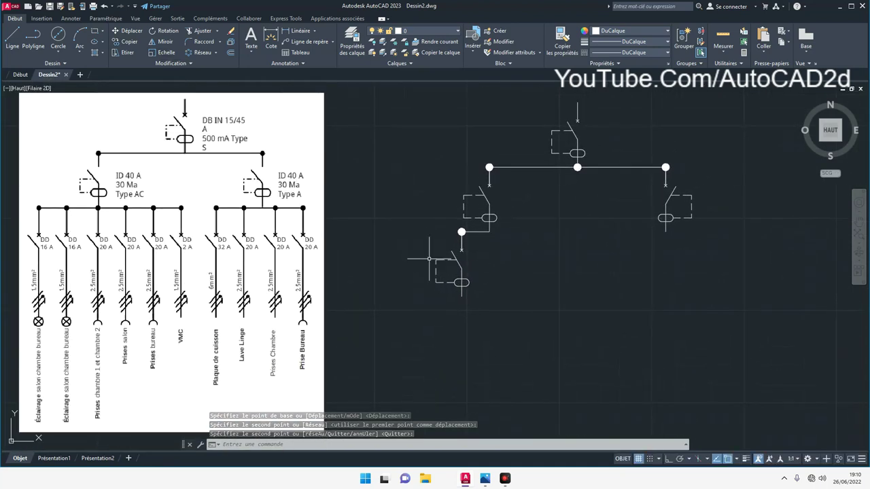
# Erase the lower copy's dashed bracket and its oval, leaving a plain breaker.
pyautogui.click(454, 244)
pyautogui.click(423, 298)
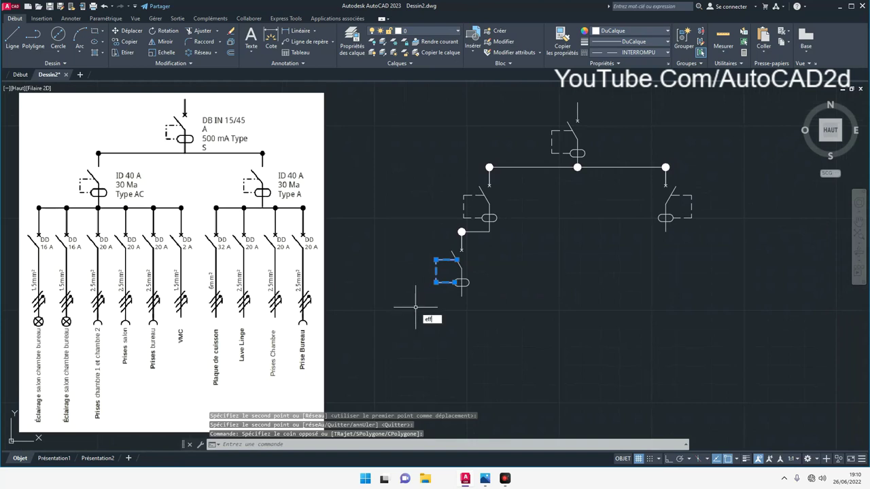
pyautogui.write('a')
pyautogui.press('Return')
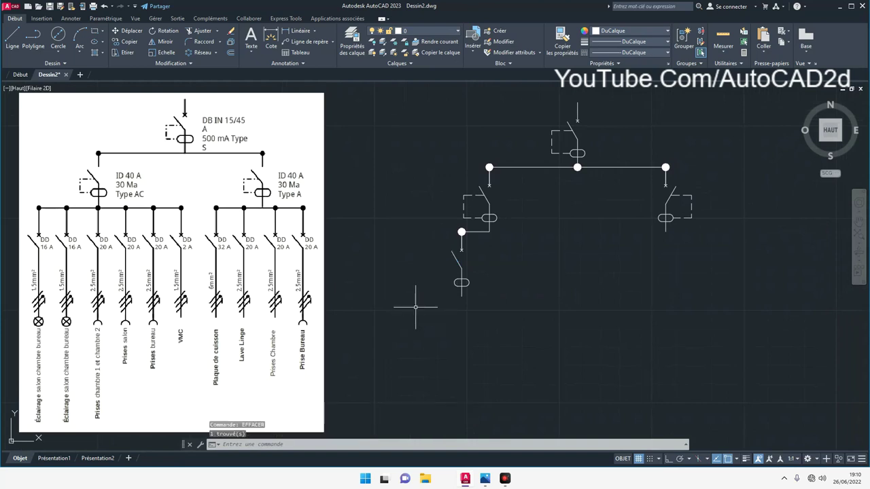
pyautogui.click(440, 269)
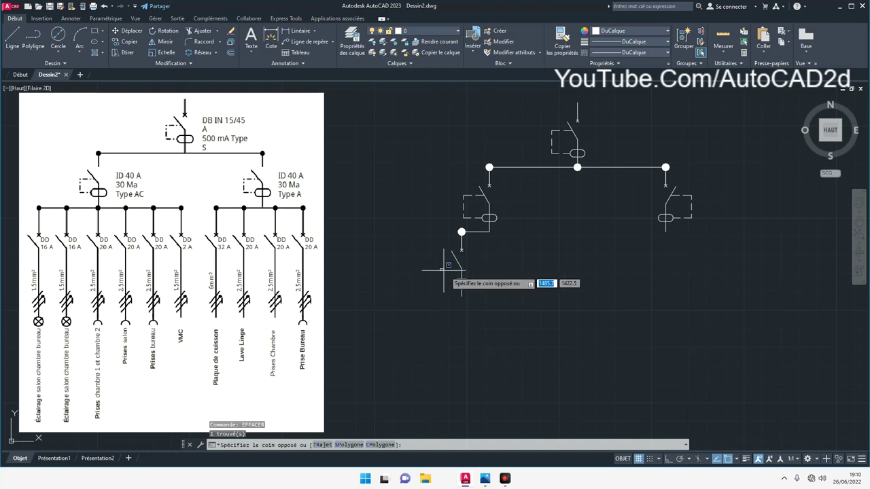
pyautogui.click(486, 290)
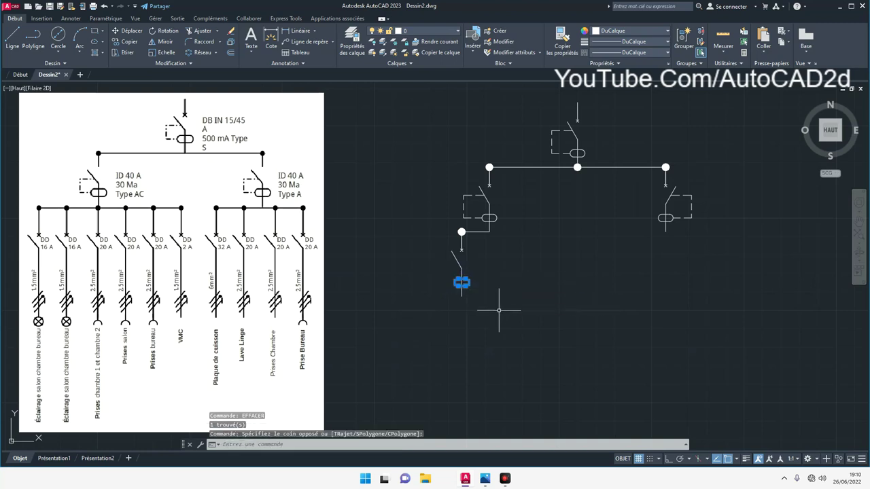
pyautogui.press('Delete')
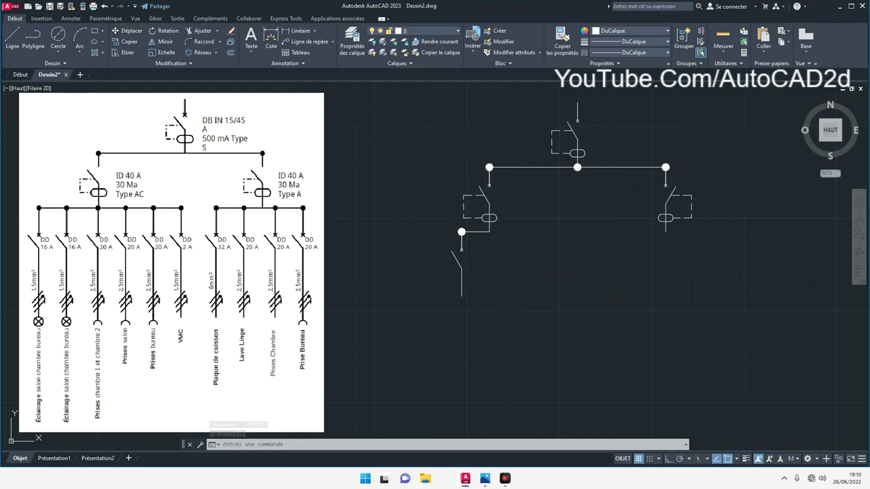
# Stretch the lower breaker's vertical line downward with Ortho on to lengthen its cable.
pyautogui.click(460, 295)
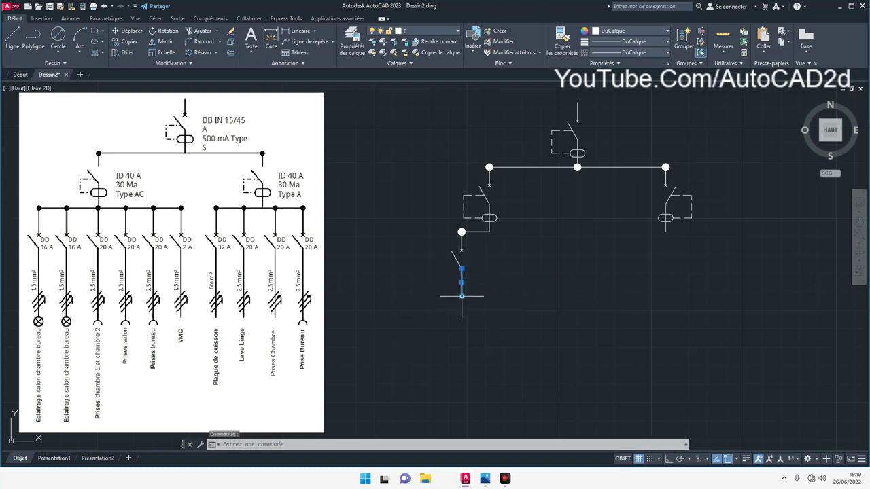
pyautogui.click(482, 311)
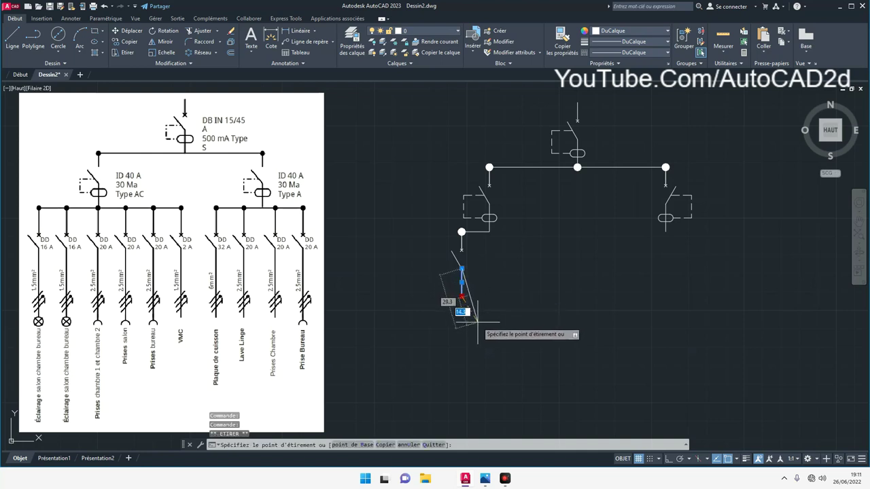
pyautogui.click(669, 459)
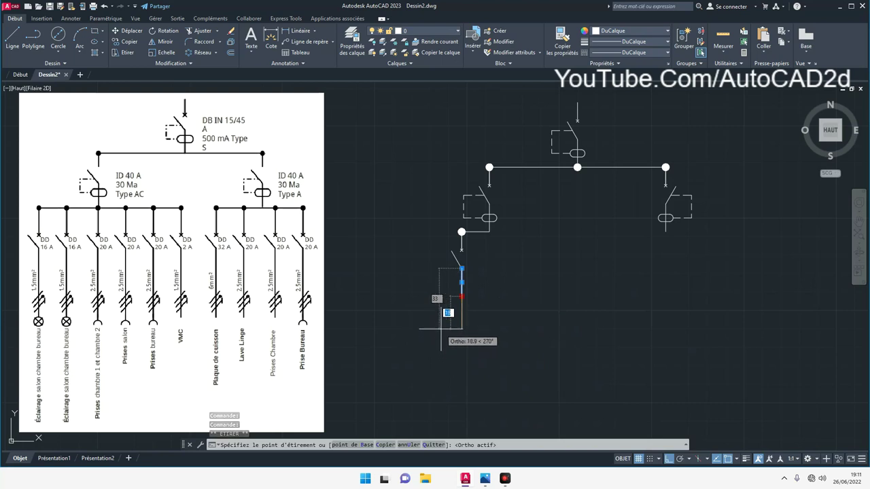
pyautogui.click(441, 326)
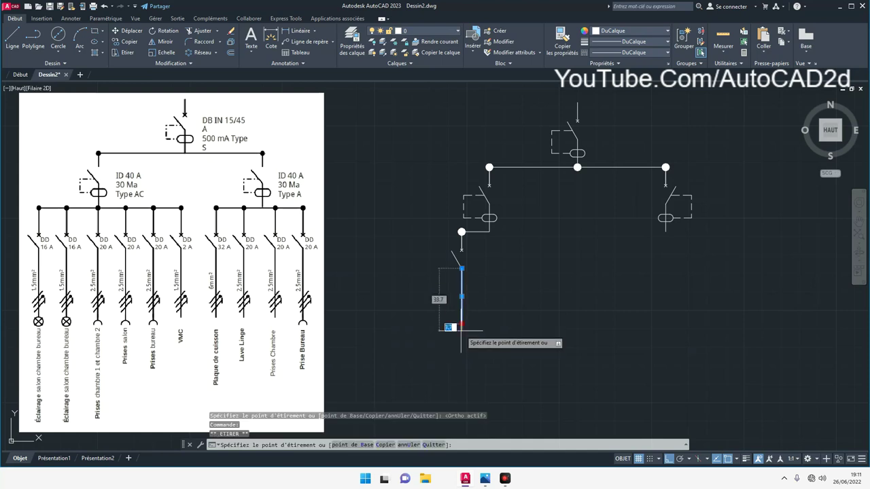
pyautogui.click(462, 348)
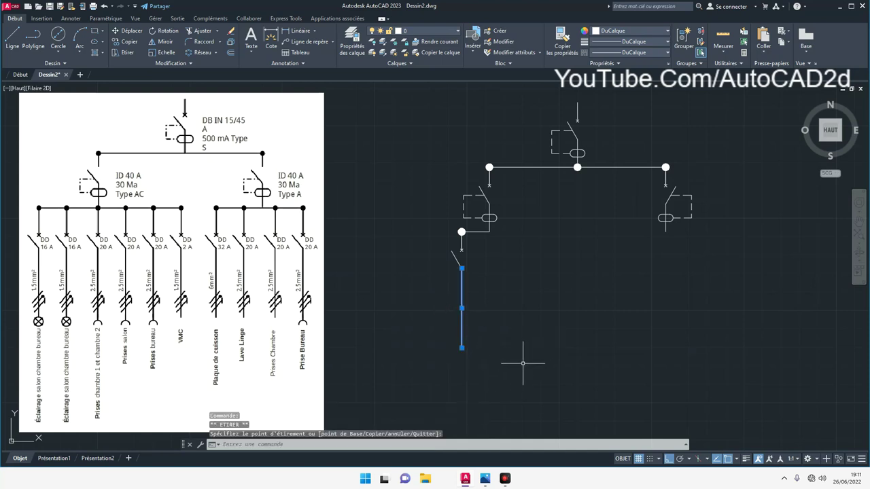
pyautogui.press('Escape')
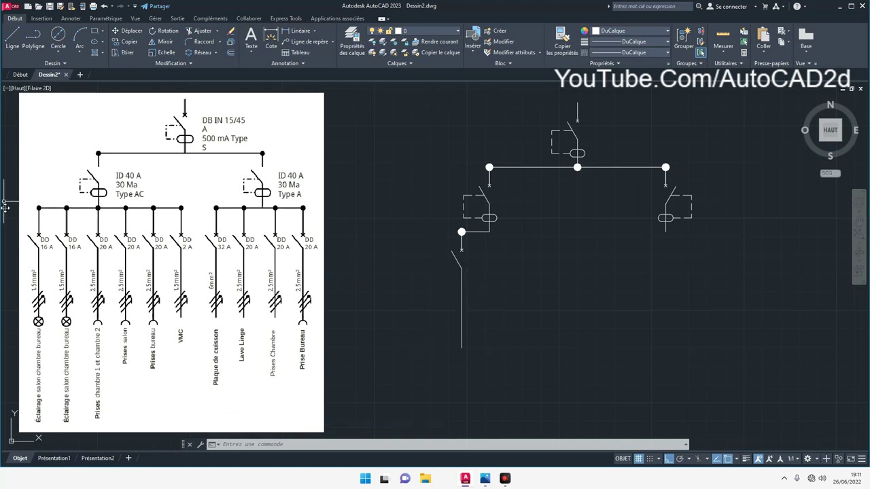
# Select the plain breaker branch and its horizontal link, copying from its junction dot.
pyautogui.click(439, 220)
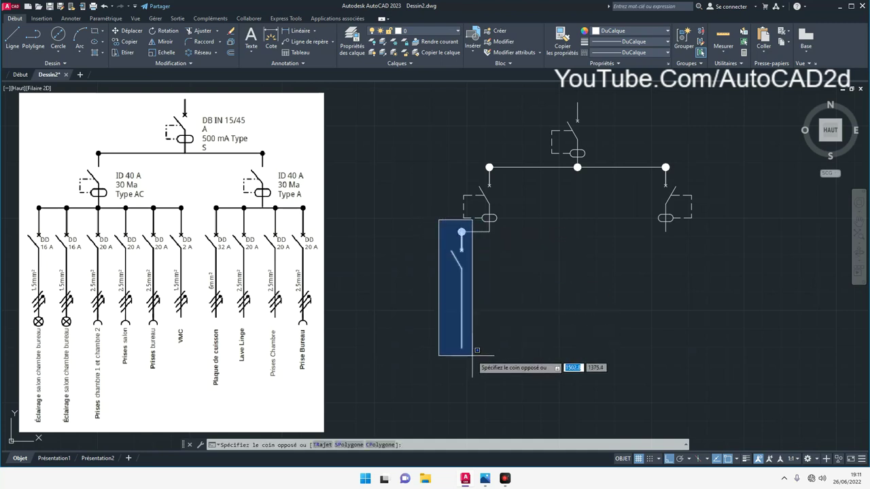
pyautogui.click(470, 365)
pyautogui.click(483, 366)
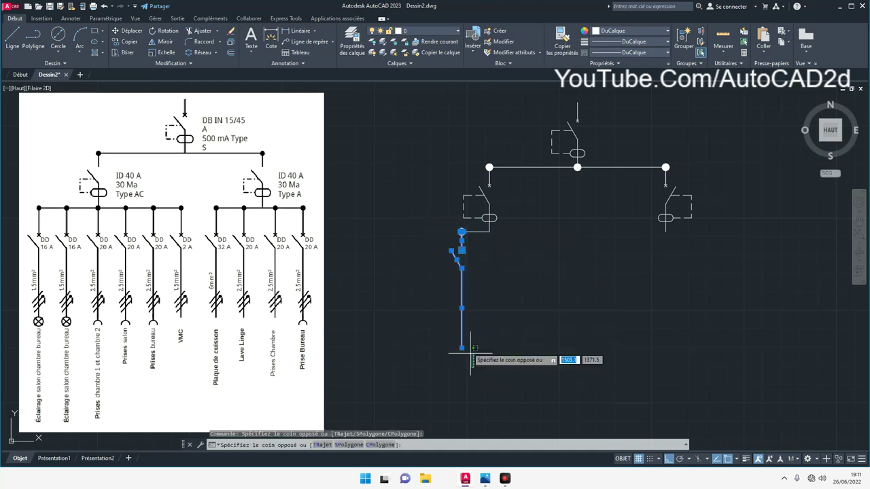
pyautogui.click(424, 233)
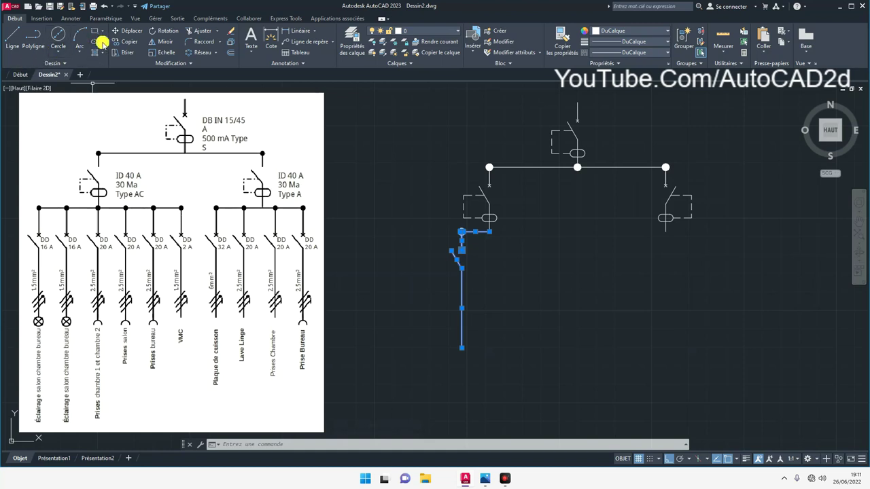
pyautogui.click(131, 43)
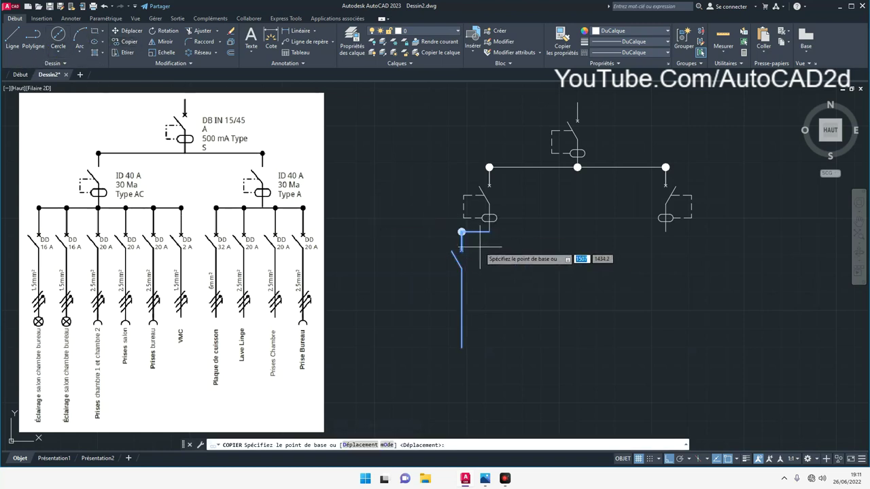
pyautogui.scroll(4, 460, 234)
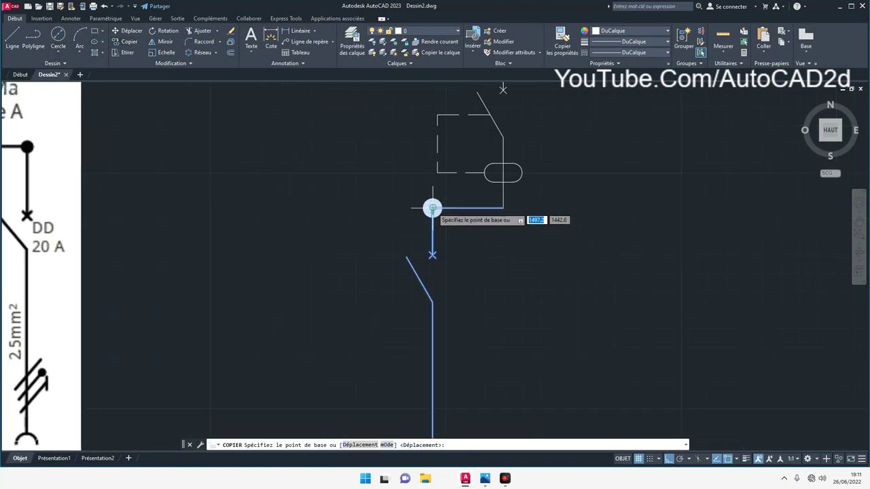
pyautogui.click(432, 208)
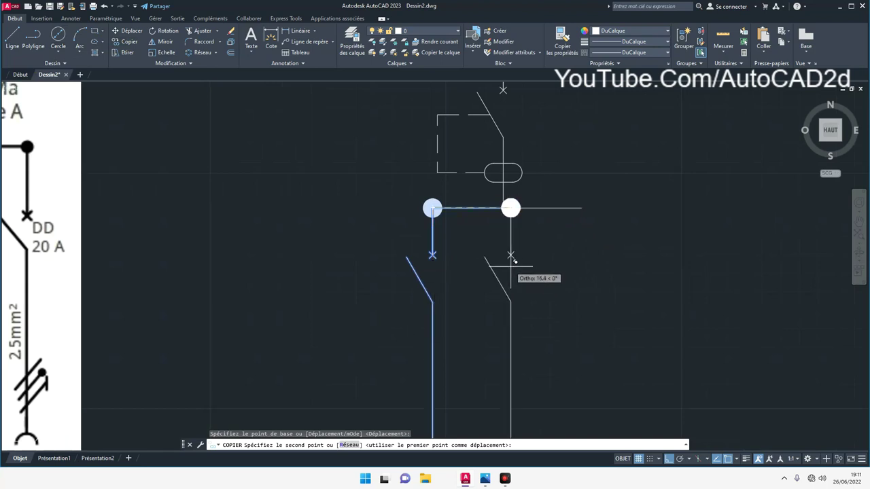
# Array the branch into 4 evenly spaced copies along the left sub-busbar.
pyautogui.click(348, 445)
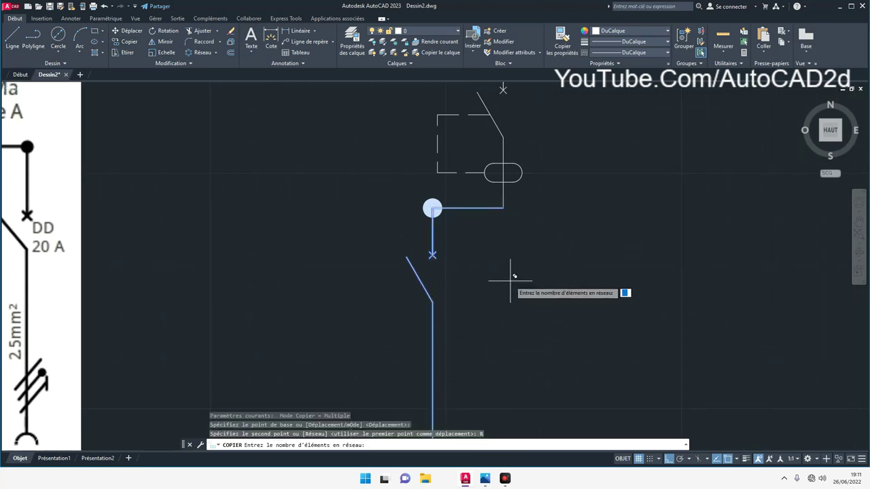
pyautogui.scroll(-3, 505, 268)
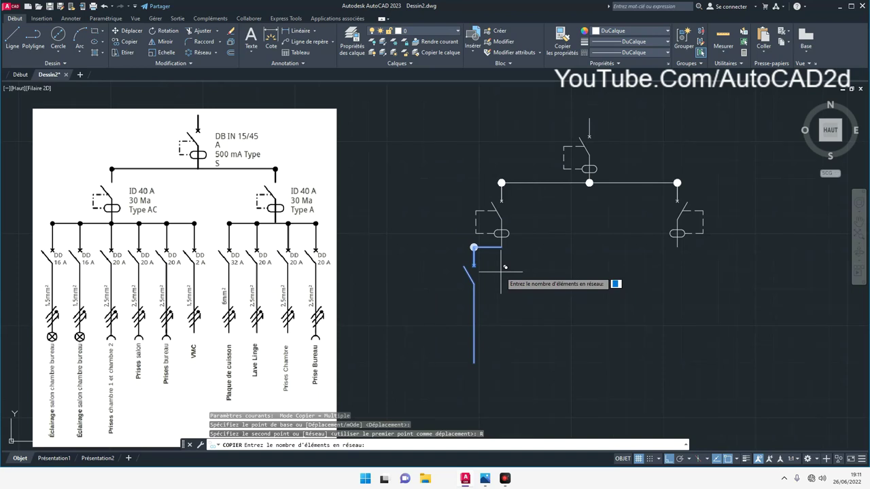
pyautogui.write('4')
pyautogui.press('Return')
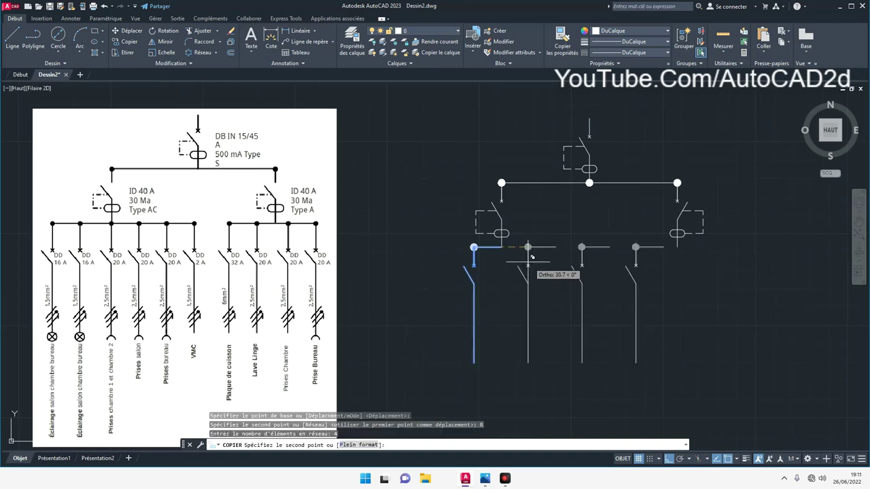
pyautogui.scroll(5, 502, 248)
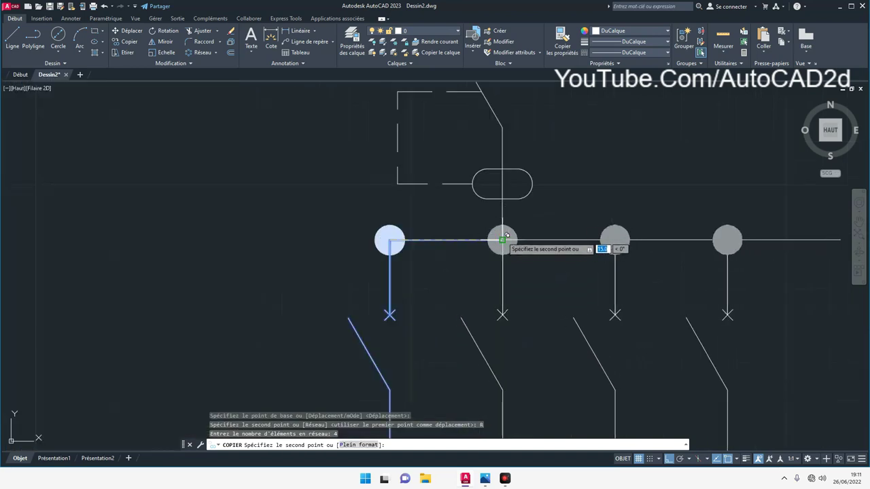
pyautogui.click(502, 239)
pyautogui.scroll(-5, 498, 281)
pyautogui.rightClick(611, 303)
pyautogui.click(621, 311)
pyautogui.scroll(3, 498, 275)
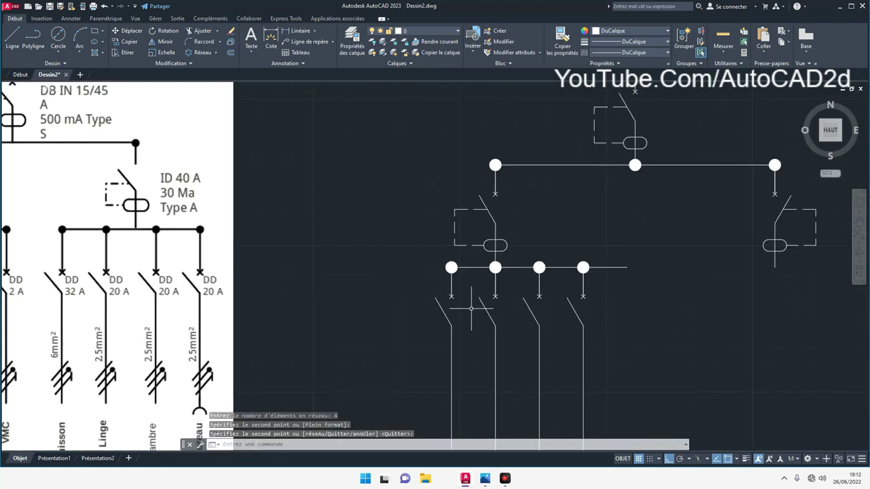
pyautogui.press('Return')
# Copy the first breaker branch once to the next node, creating a fifth branch on the left sub-busbar.
pyautogui.scroll(-3, 470, 318)
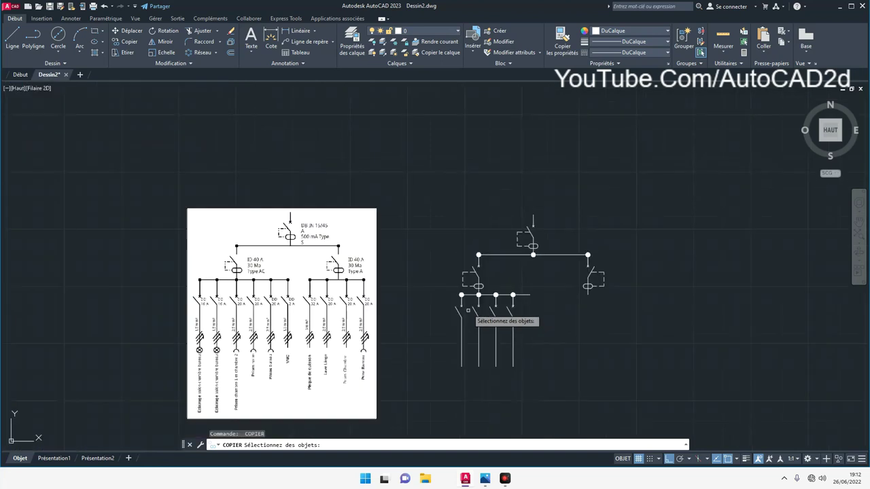
pyautogui.scroll(2, 506, 282)
pyautogui.scroll(-1, 464, 334)
pyautogui.moveTo(464, 334); pyautogui.dragTo(473, 260, button='middle')
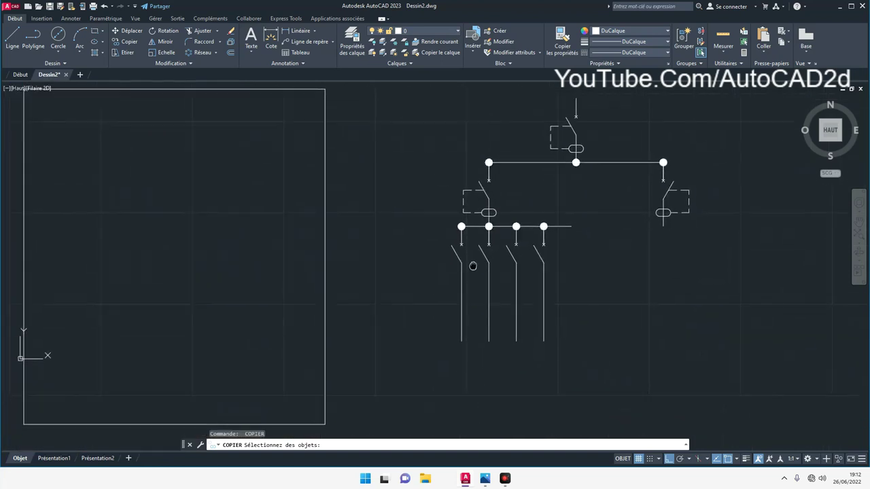
pyautogui.click(473, 353)
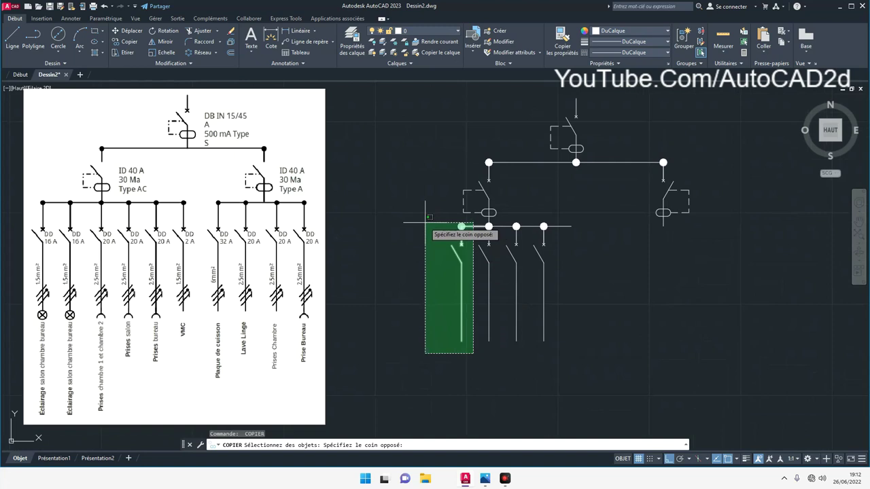
pyautogui.click(426, 219)
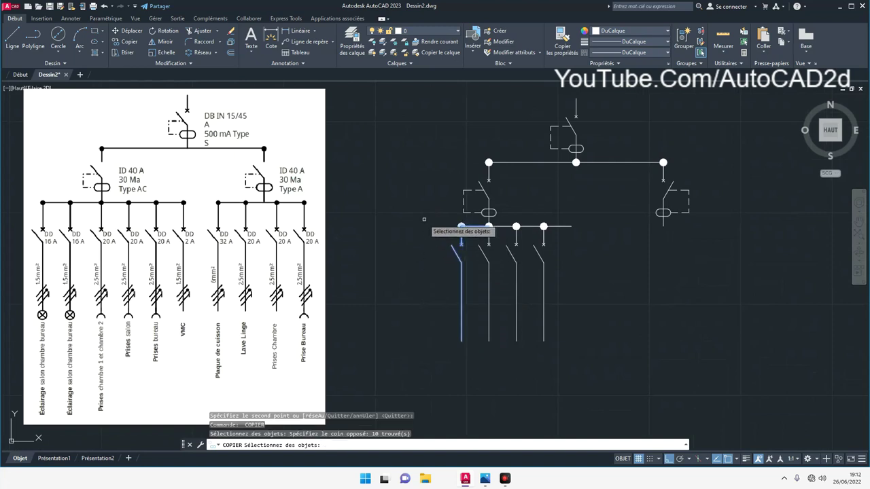
pyautogui.press('Return')
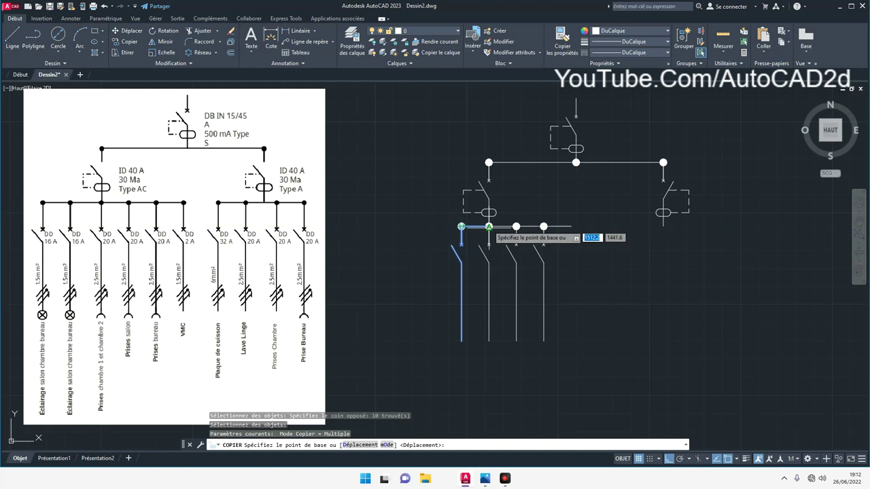
pyautogui.scroll(4, 462, 227)
pyautogui.click(422, 230)
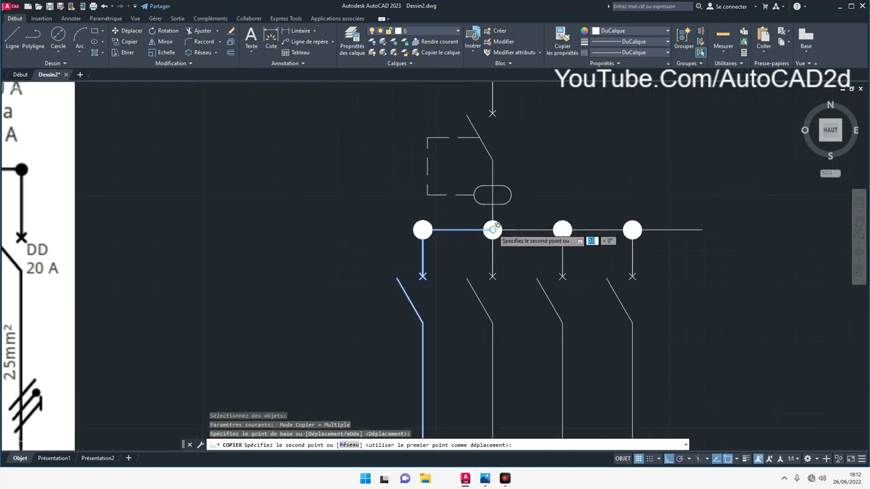
pyautogui.click(352, 230)
pyautogui.rightClick(344, 202)
pyautogui.click(367, 209)
# Erase the leftover busbar stub beyond the fifth junction dot, then start selecting four branches.
pyautogui.scroll(-4, 375, 228)
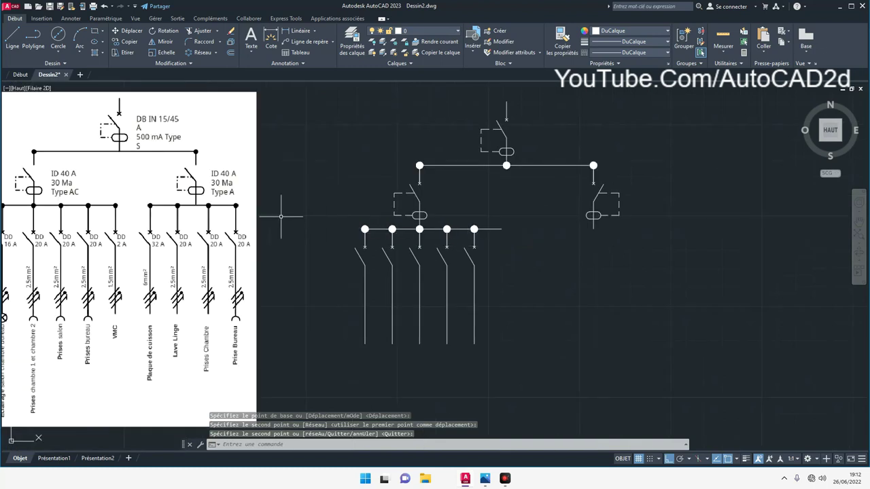
pyautogui.scroll(-2, 530, 189)
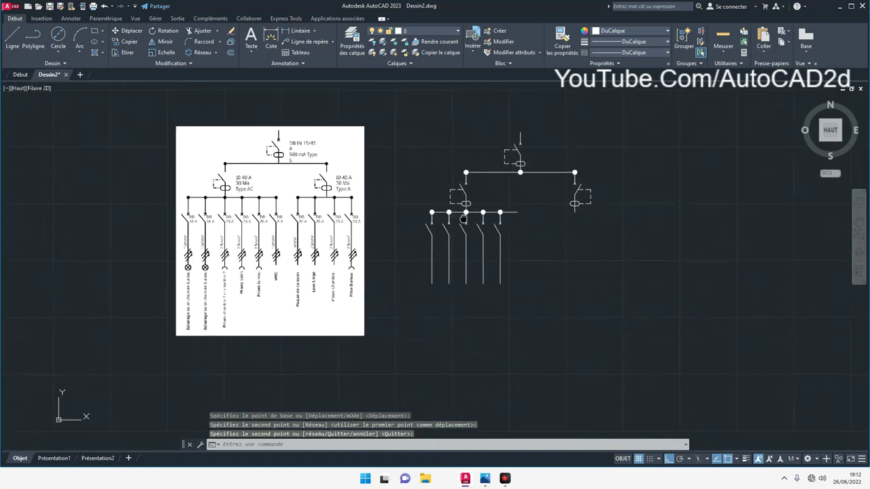
pyautogui.scroll(2, 279, 223)
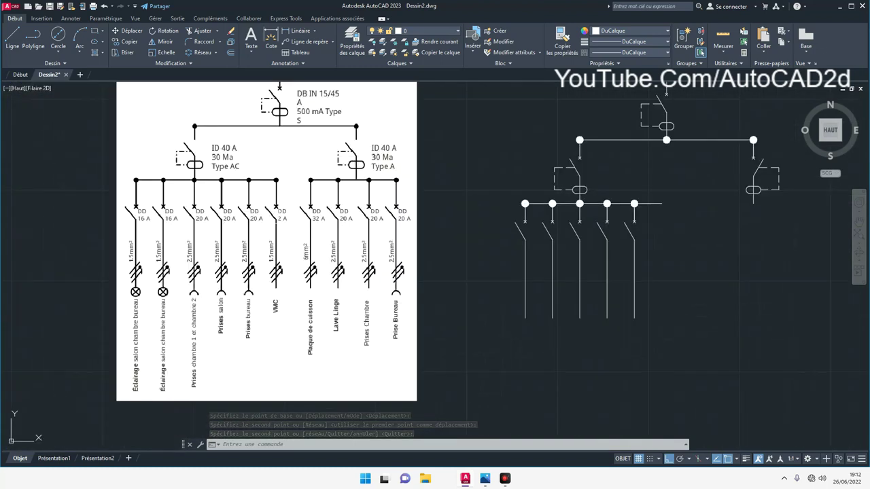
pyautogui.moveTo(288, 223); pyautogui.dragTo(259, 238, button='middle')
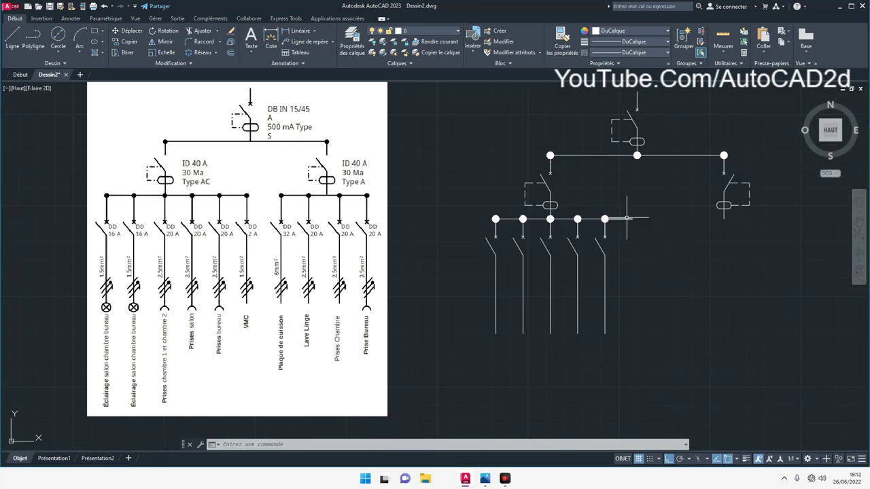
pyautogui.click(626, 218)
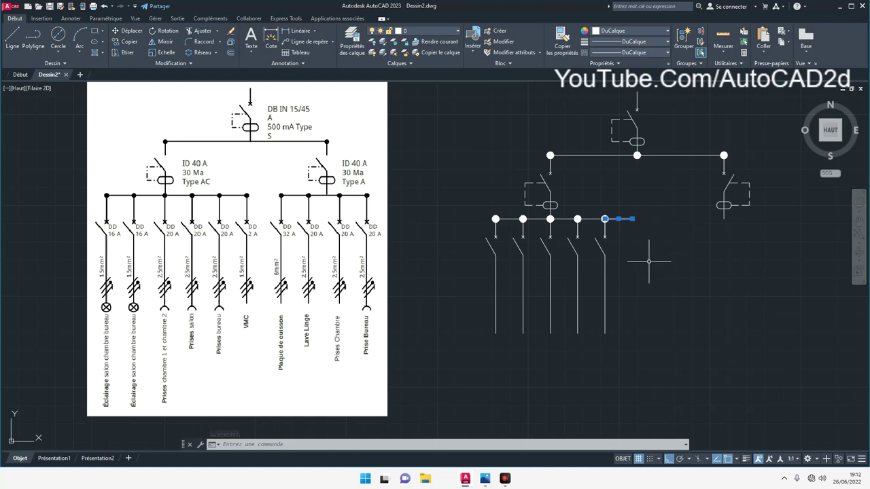
pyautogui.press('Delete')
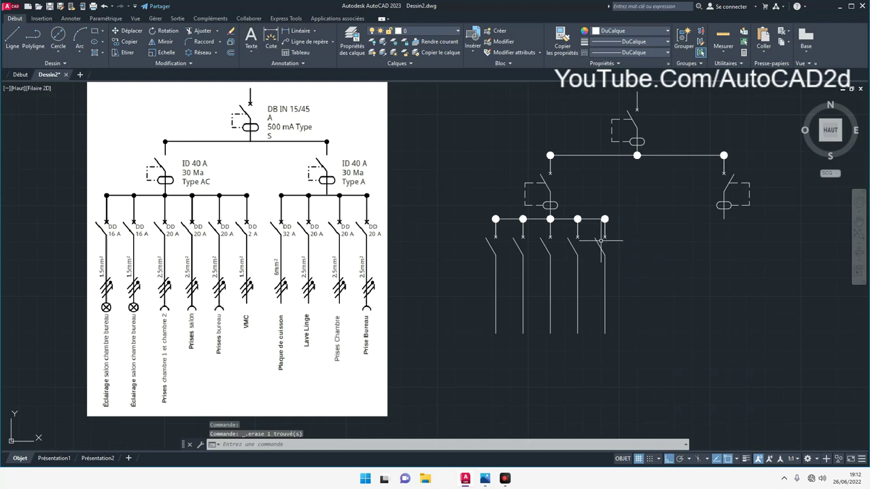
pyautogui.click(635, 358)
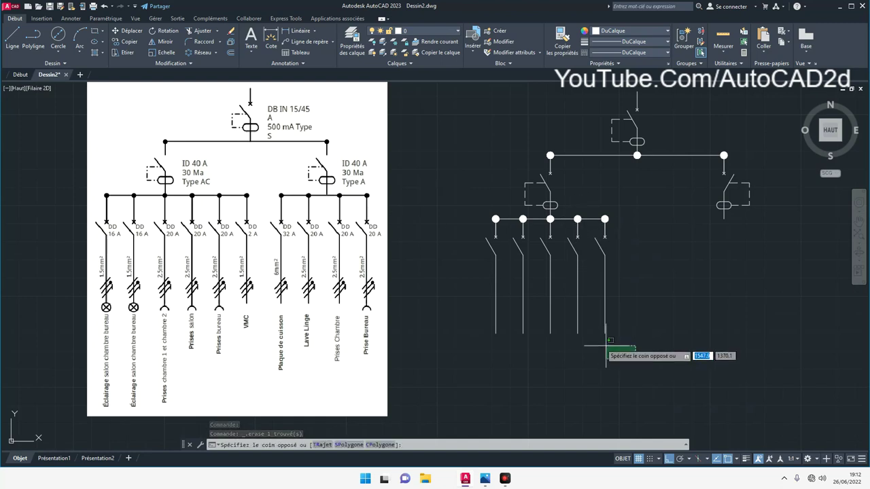
# Copy four breaker branches with their bus segment under the right differential breaker.
pyautogui.click(515, 217)
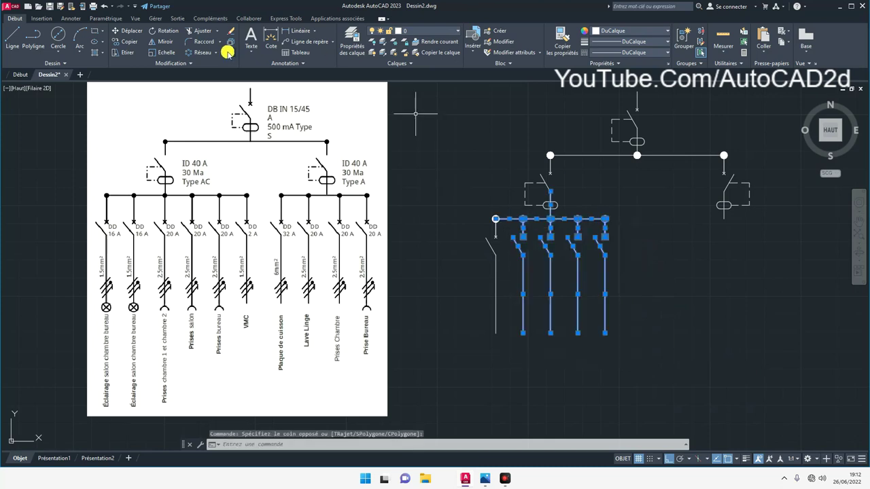
pyautogui.click(127, 41)
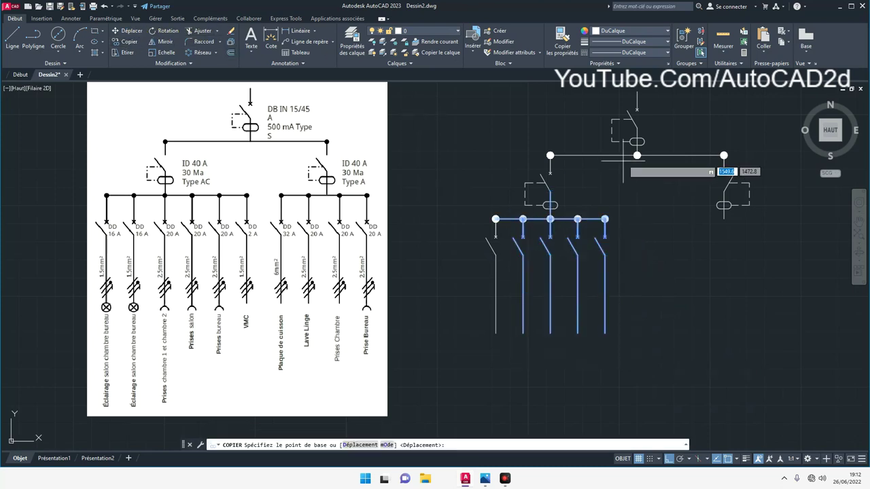
pyautogui.click(549, 191)
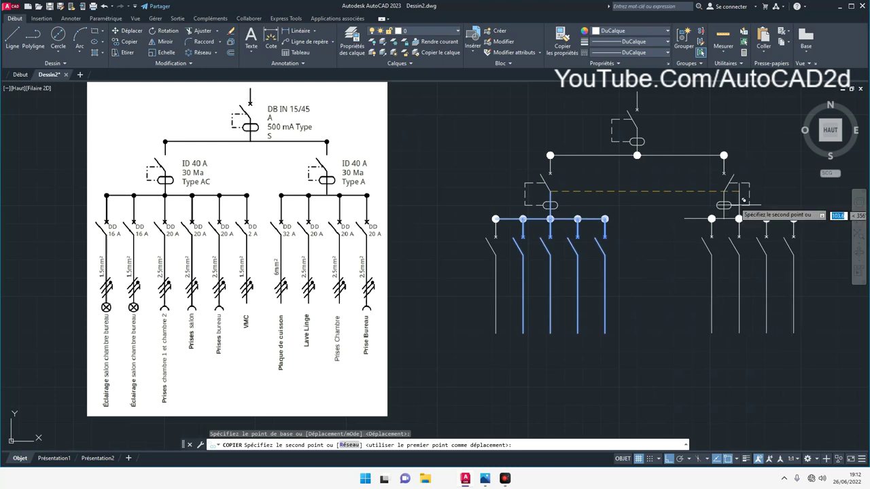
pyautogui.click(724, 191)
pyautogui.rightClick(669, 219)
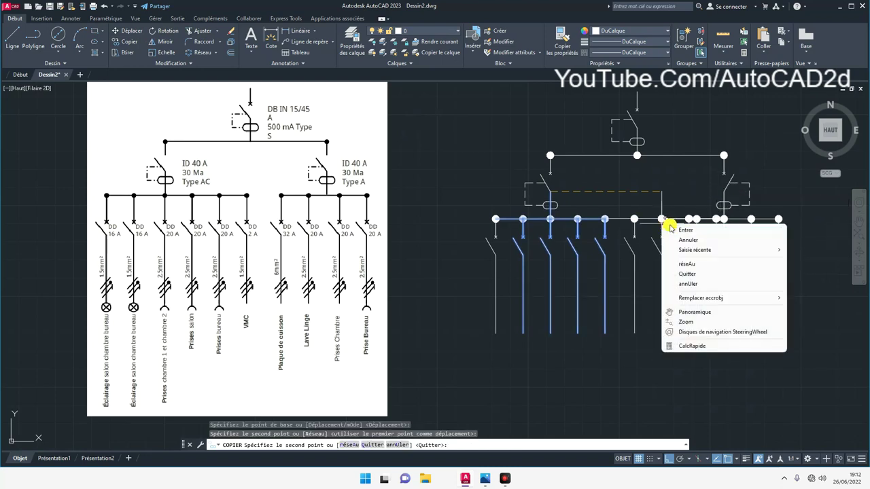
pyautogui.click(674, 229)
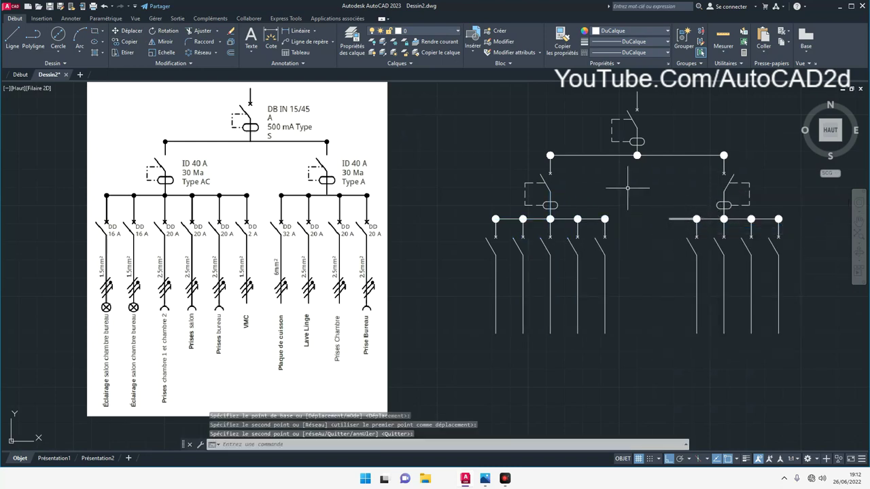
# Trim the stray extra line off the right distribution bar.
pyautogui.click(198, 31)
pyautogui.click(681, 219)
pyautogui.rightClick(645, 239)
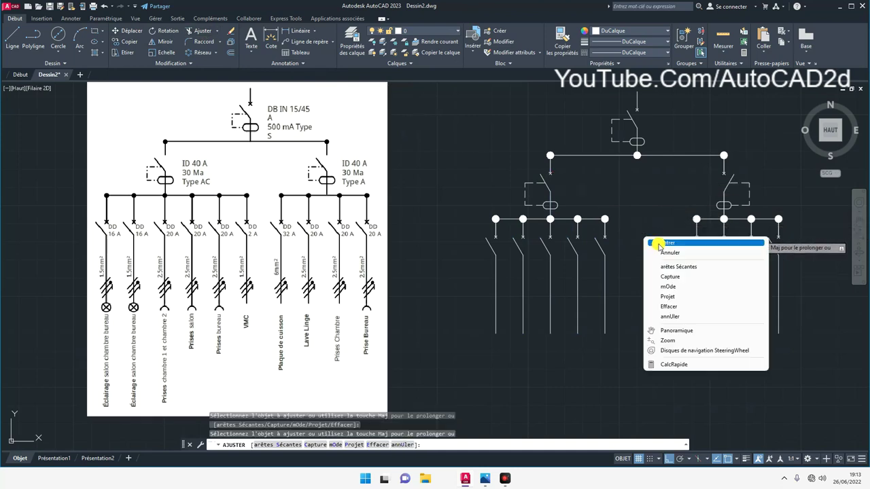
pyautogui.click(657, 243)
pyautogui.moveTo(656, 245)
pyautogui.mouseDown(button='middle')
pyautogui.moveTo(622, 235)
pyautogui.moveTo(619, 246)
pyautogui.mouseUp(button='middle')
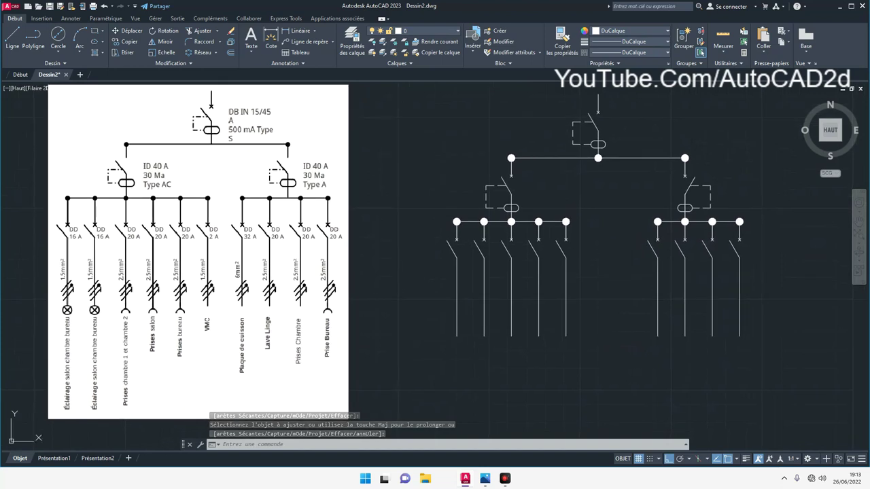
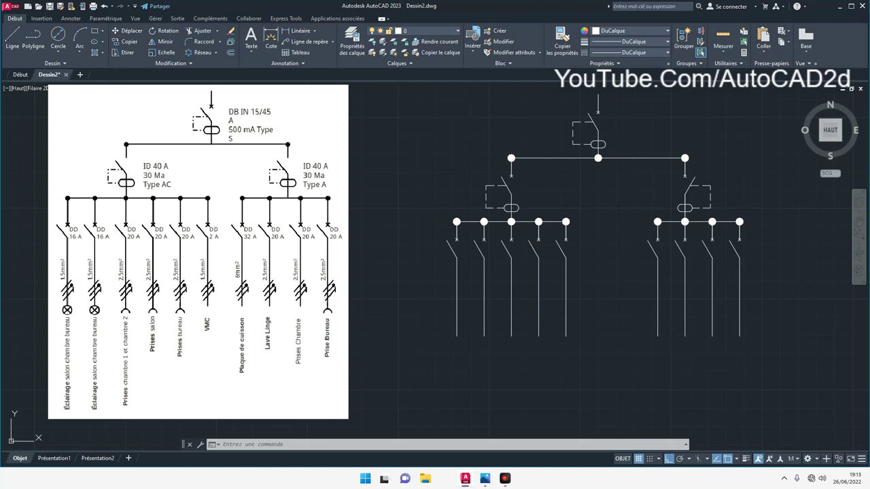
# Draw a radius-4 circle at the foot of the first branch.
pyautogui.click(58, 34)
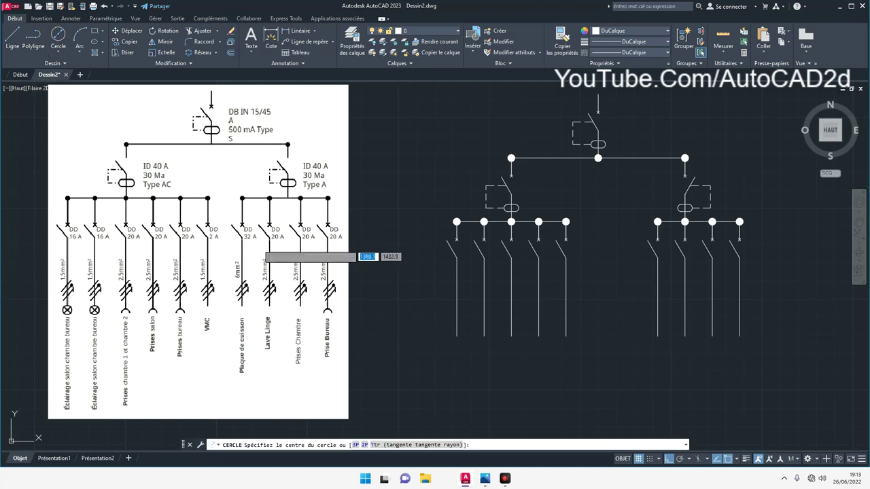
pyautogui.click(456, 385)
pyautogui.write('d')
pyautogui.press('Return')
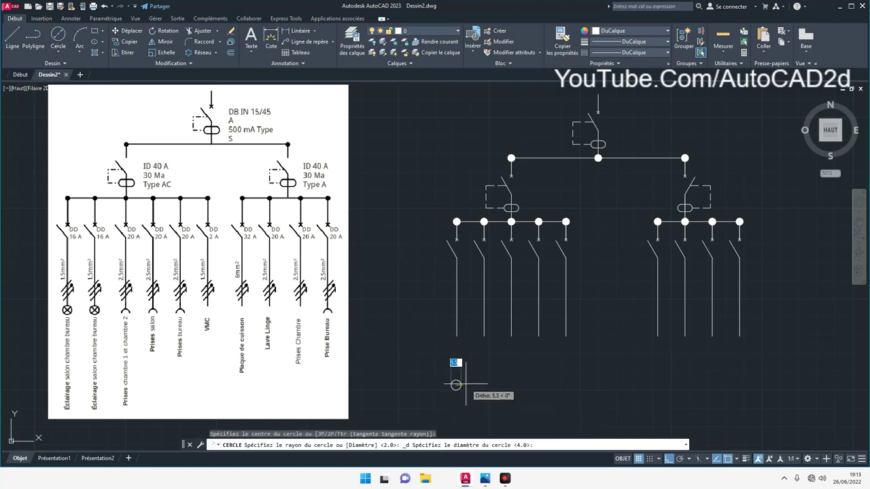
pyautogui.press('Escape')
pyautogui.rightClick(455, 361)
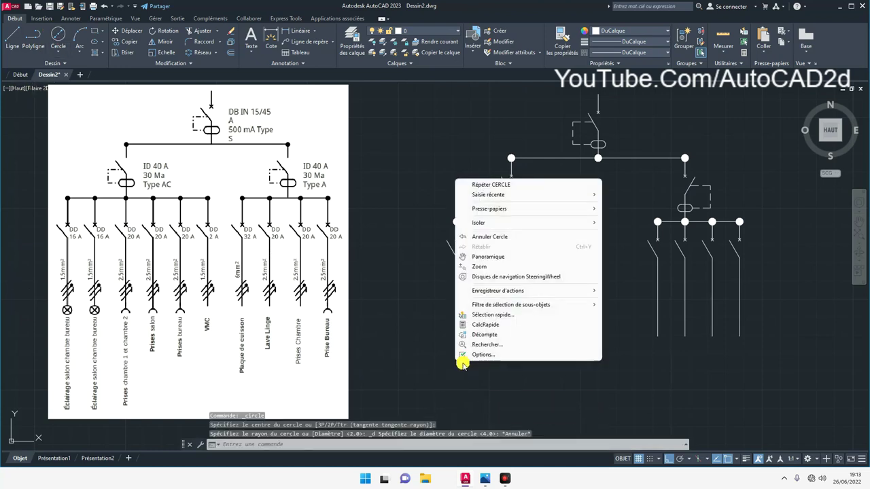
pyautogui.click(499, 185)
pyautogui.click(456, 335)
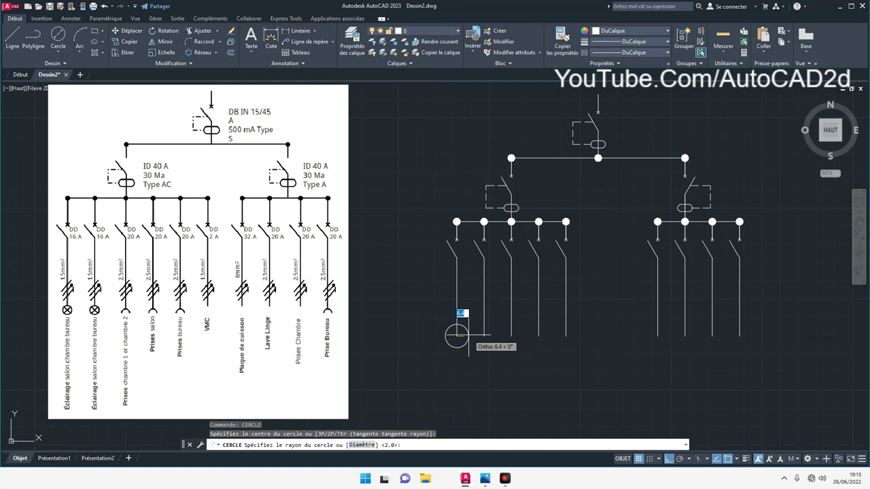
pyautogui.write('4')
pyautogui.press('Return')
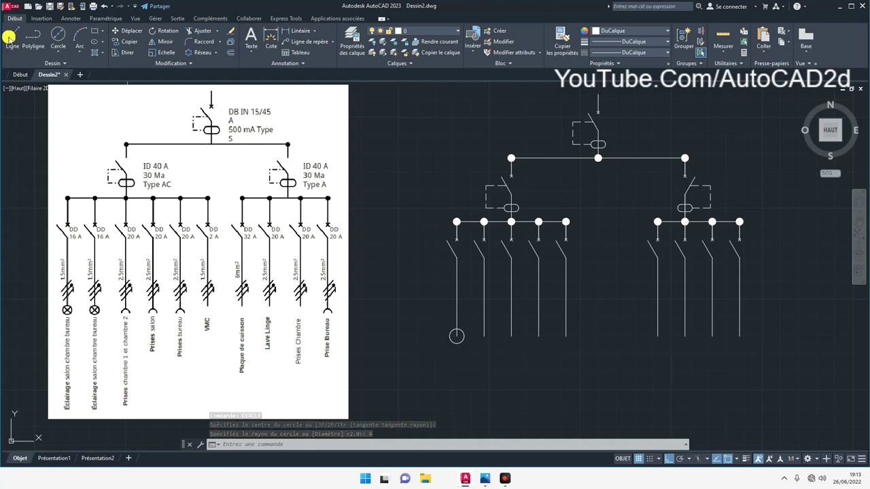
# Draw a horizontal line through the circle's centre.
pyautogui.click(13, 40)
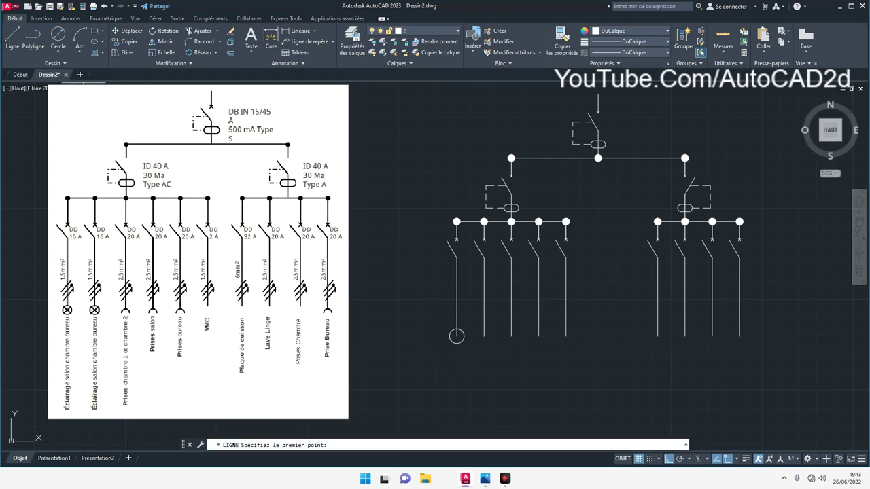
pyautogui.click(455, 336)
pyautogui.rightClick(478, 372)
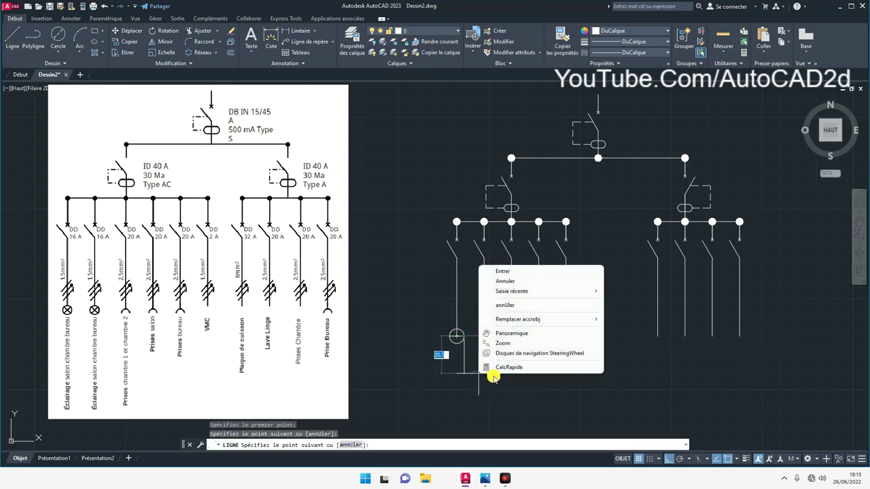
pyautogui.click(506, 272)
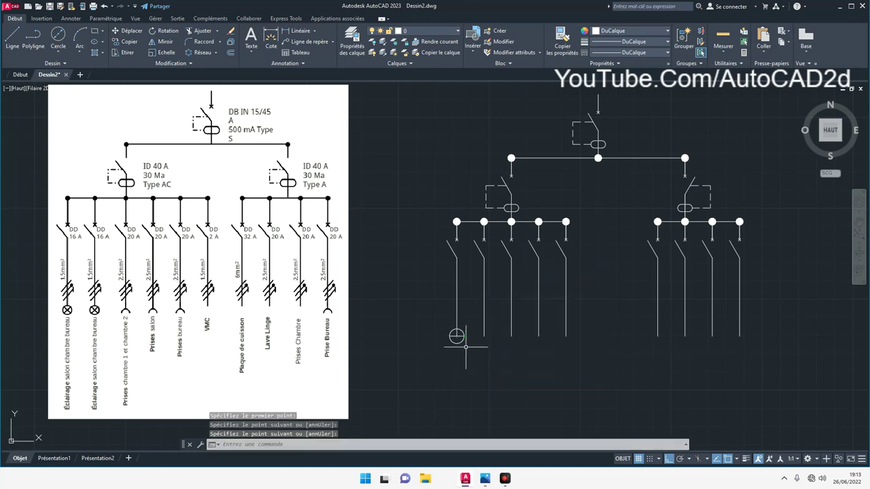
# Copy the circle symbol to the foot of the third branch.
pyautogui.click(419, 315)
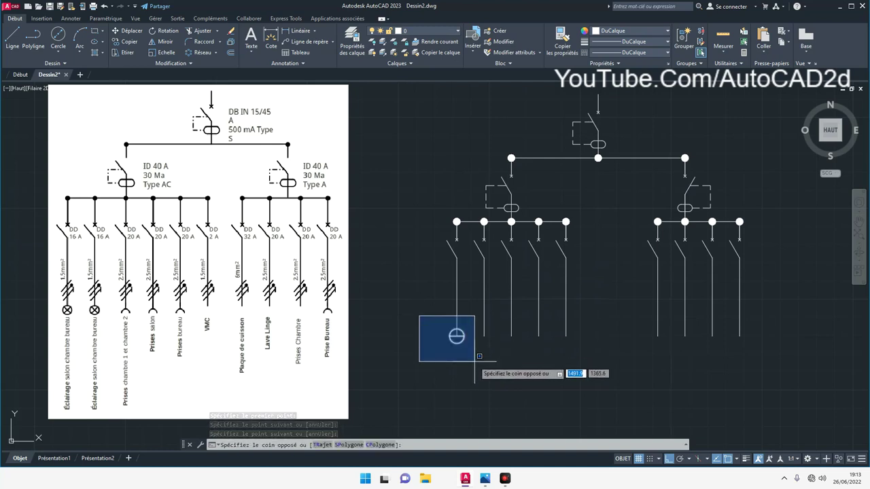
pyautogui.click(484, 364)
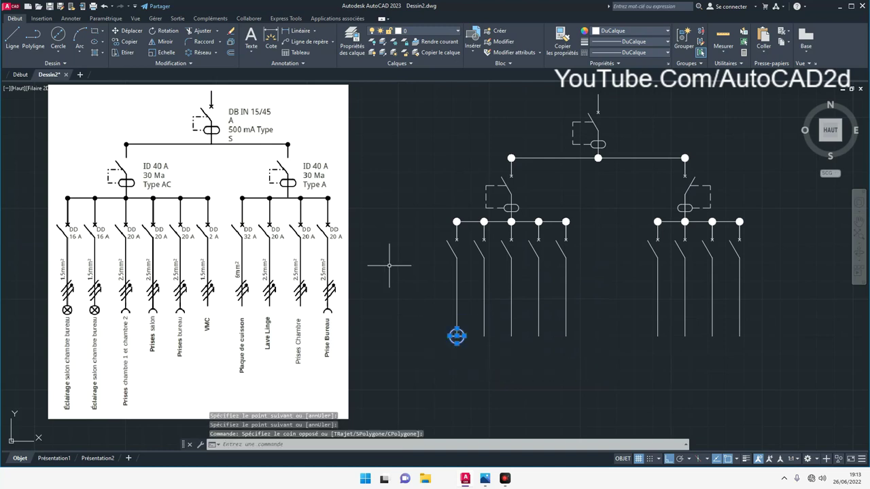
pyautogui.click(126, 40)
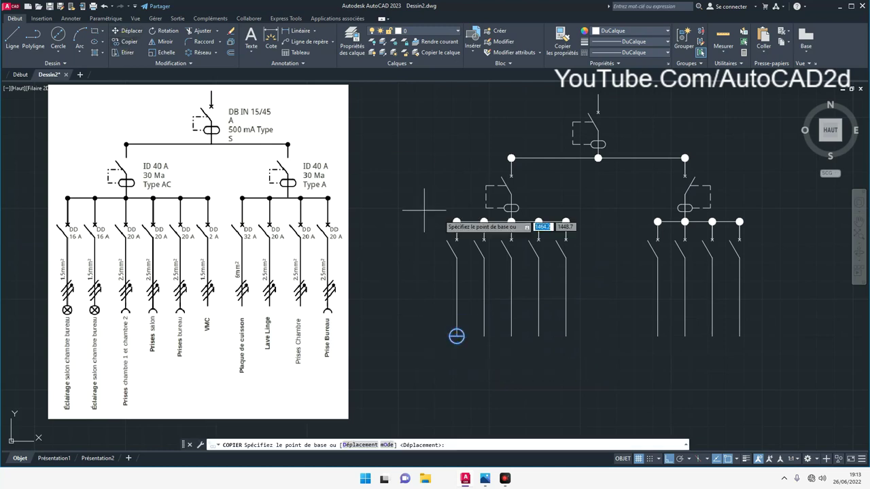
pyautogui.click(456, 336)
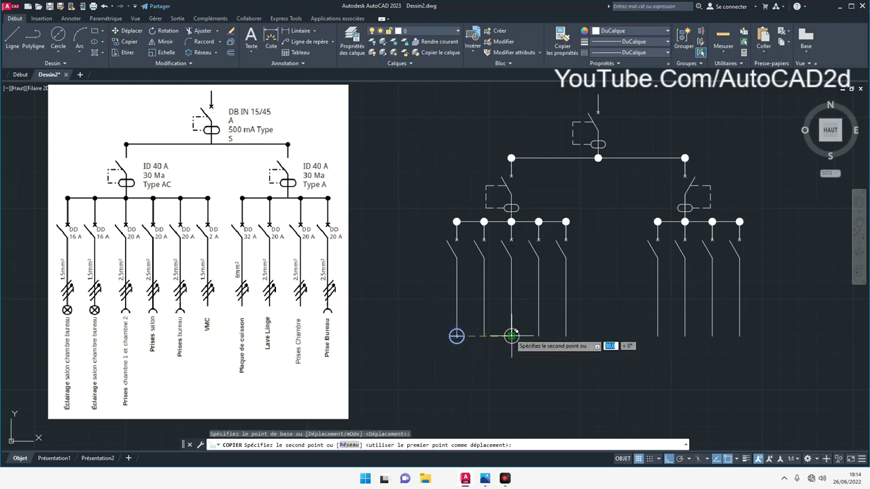
pyautogui.click(511, 336)
pyautogui.rightClick(537, 373)
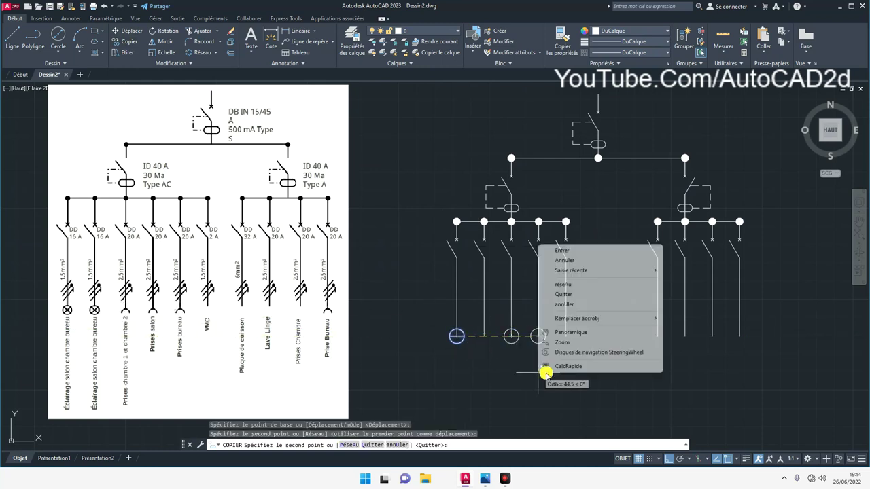
pyautogui.click(558, 260)
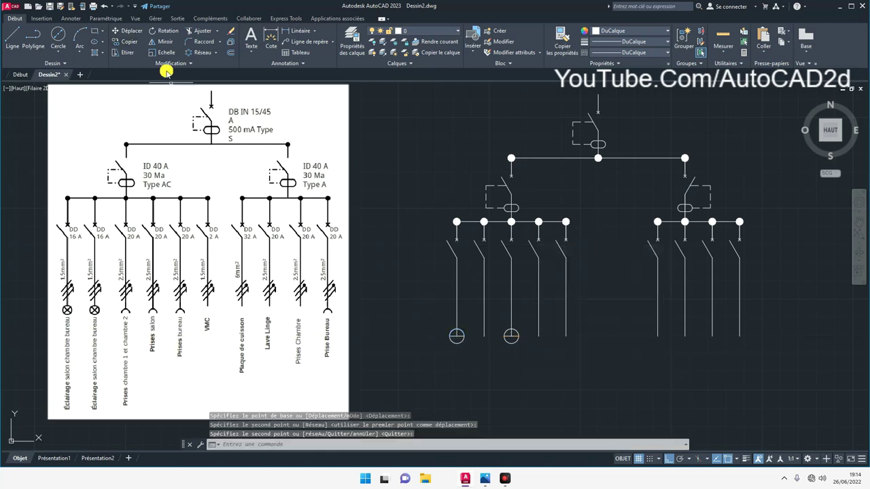
# Trim away the lower half of the third branch's circle, leaving an upper semicircle.
pyautogui.click(202, 34)
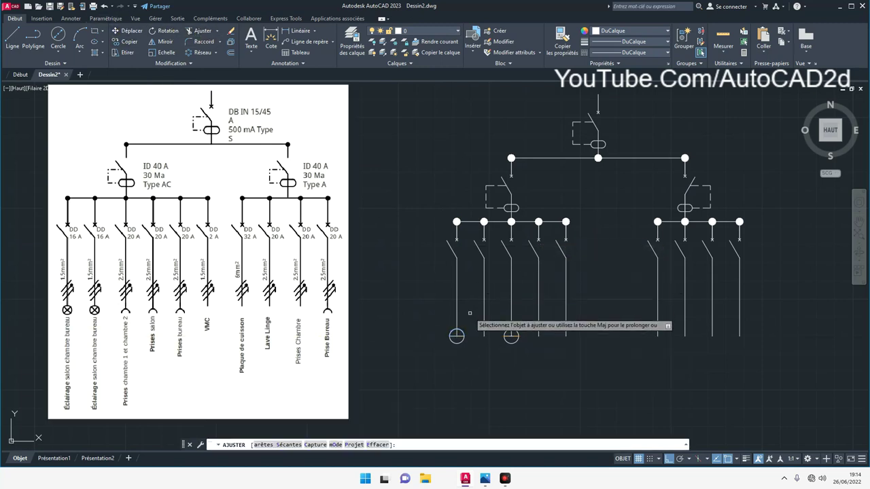
pyautogui.moveTo(528, 339); pyautogui.dragTo(511, 338)
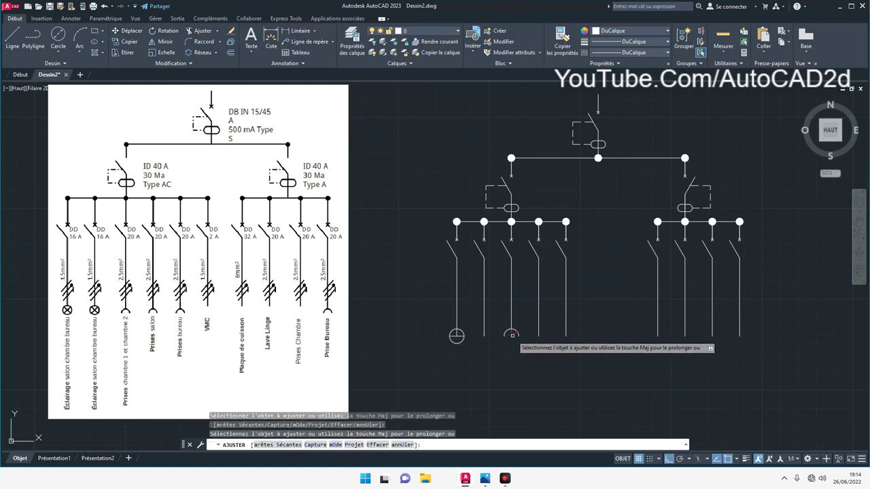
pyautogui.rightClick(524, 367)
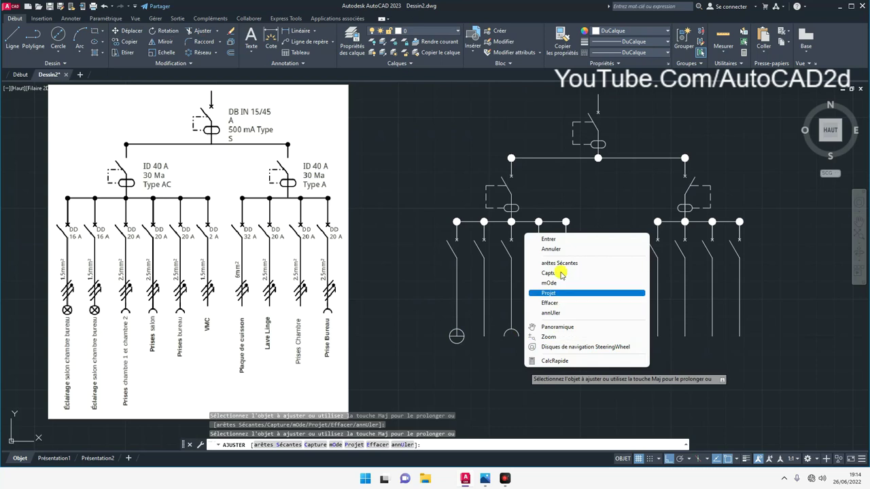
pyautogui.click(550, 236)
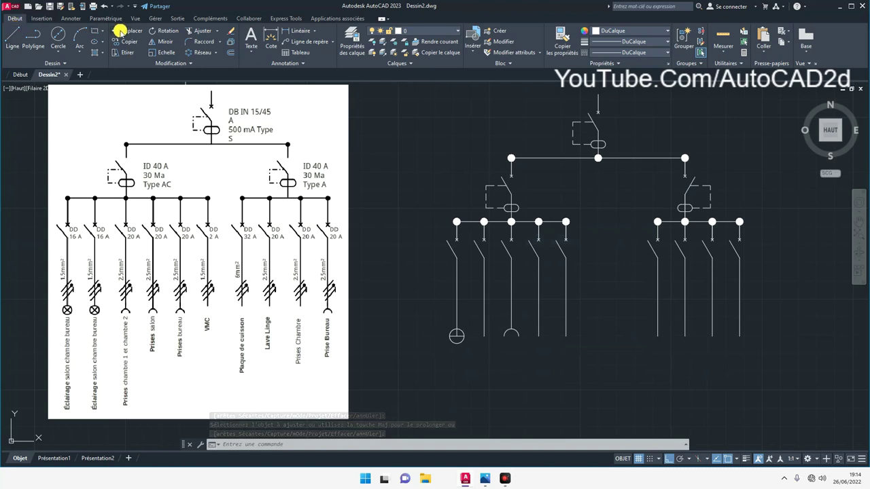
pyautogui.click(192, 30)
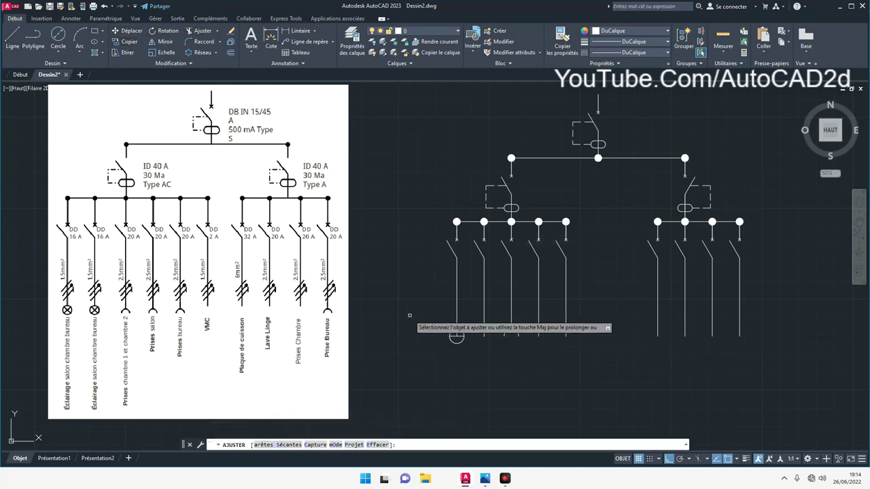
pyautogui.scroll(5, 457, 335)
# Trim away the line inside the first branch's circle.
pyautogui.click(452, 333)
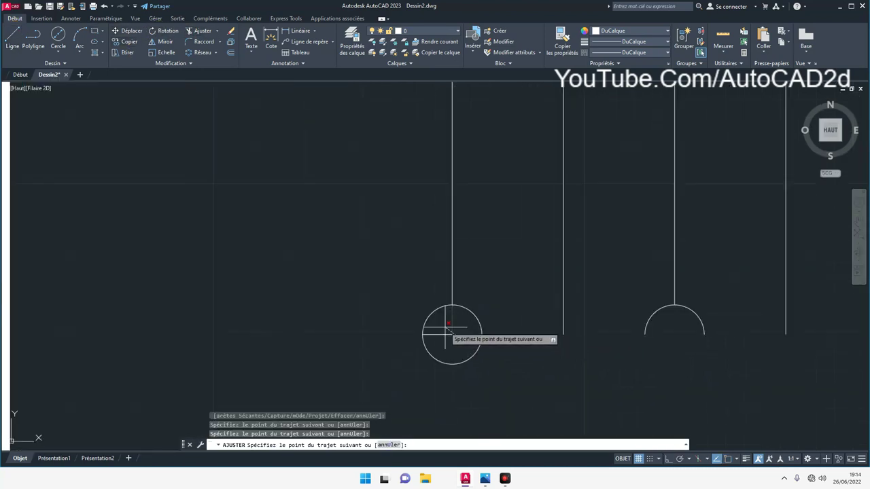
pyautogui.press('Return')
pyautogui.rightClick(485, 271)
pyautogui.click(495, 272)
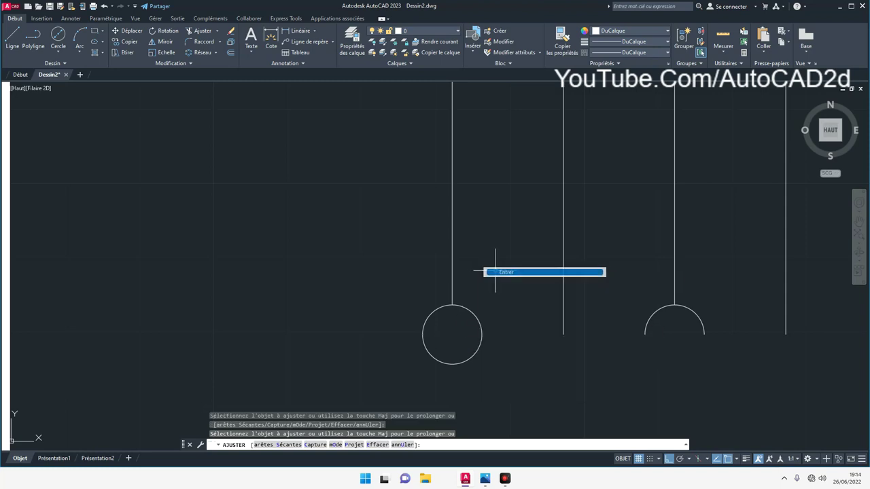
# Draw a 45° diagonal line from the circle's centre out past its rim.
pyautogui.click(12, 40)
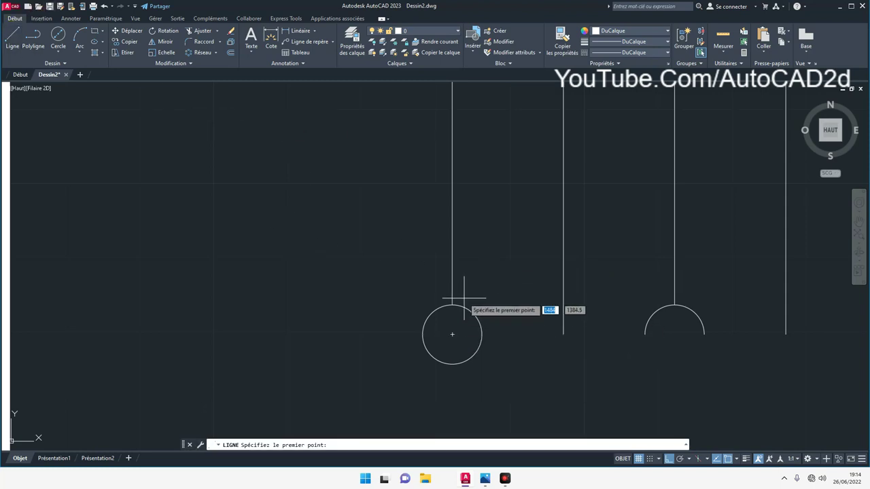
pyautogui.click(451, 333)
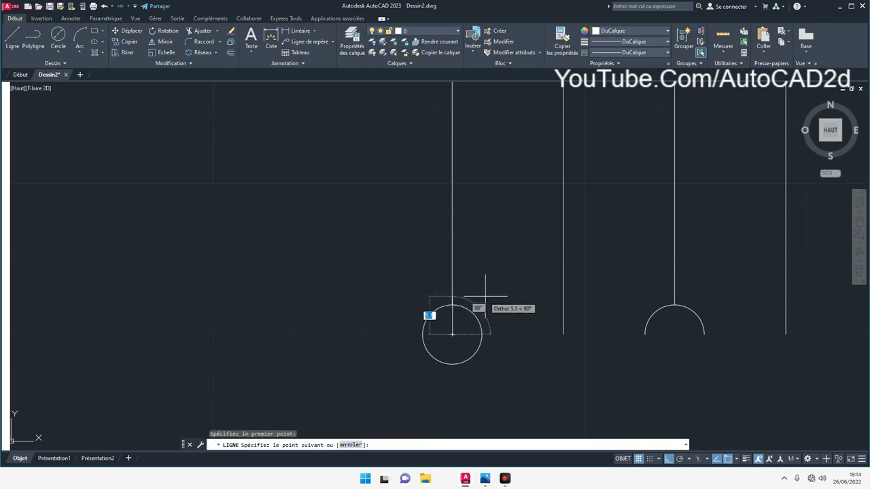
pyautogui.click(666, 460)
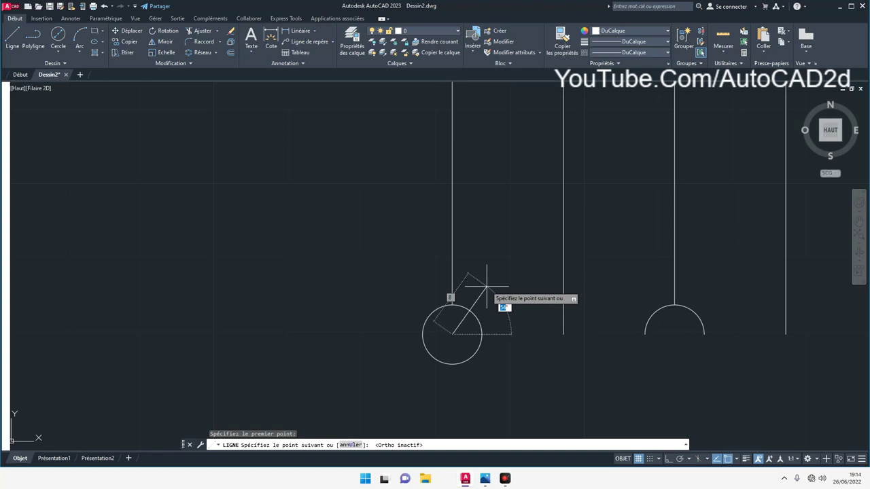
pyautogui.write('45')
pyautogui.press('Tab')
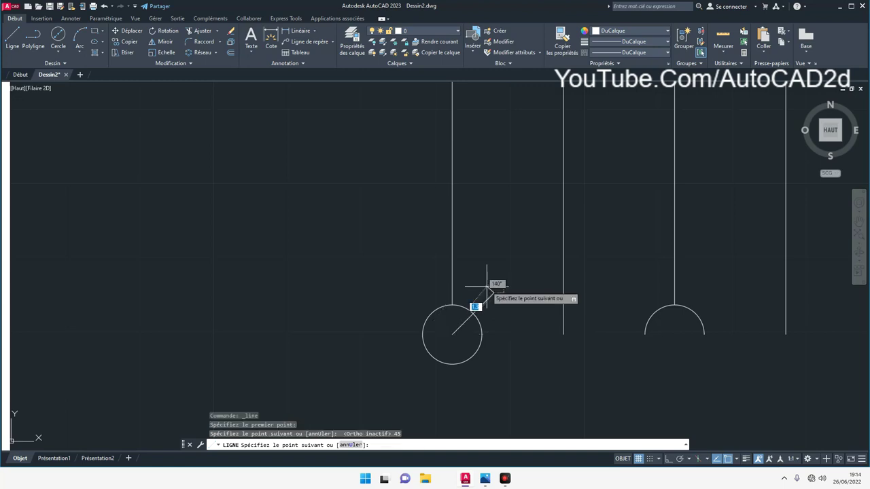
pyautogui.press('Return')
pyautogui.press('Return')
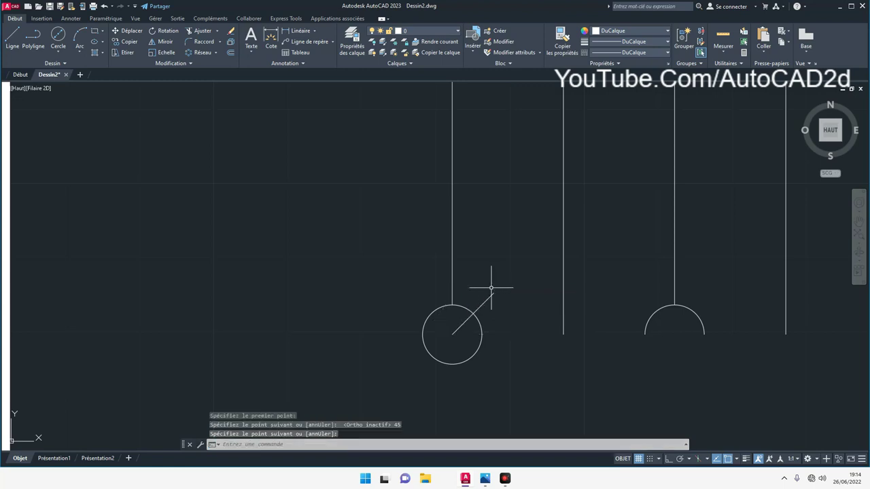
pyautogui.press('Return')
pyautogui.click(483, 303)
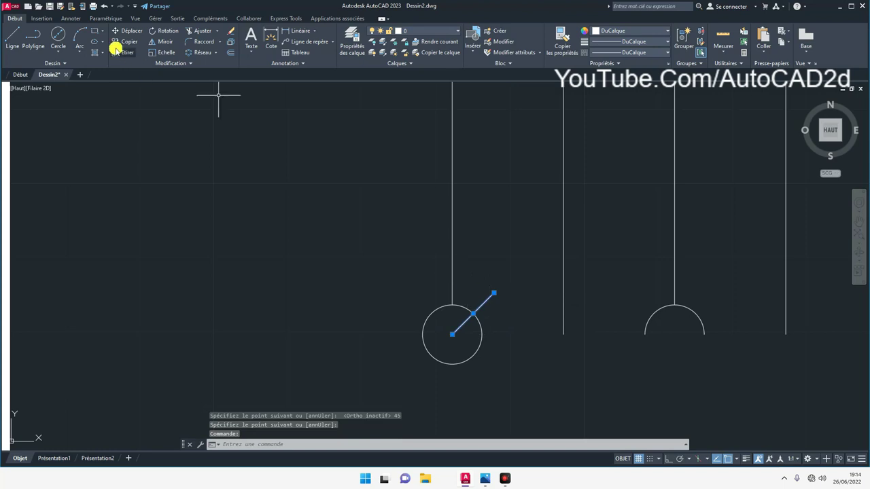
pyautogui.click(213, 56)
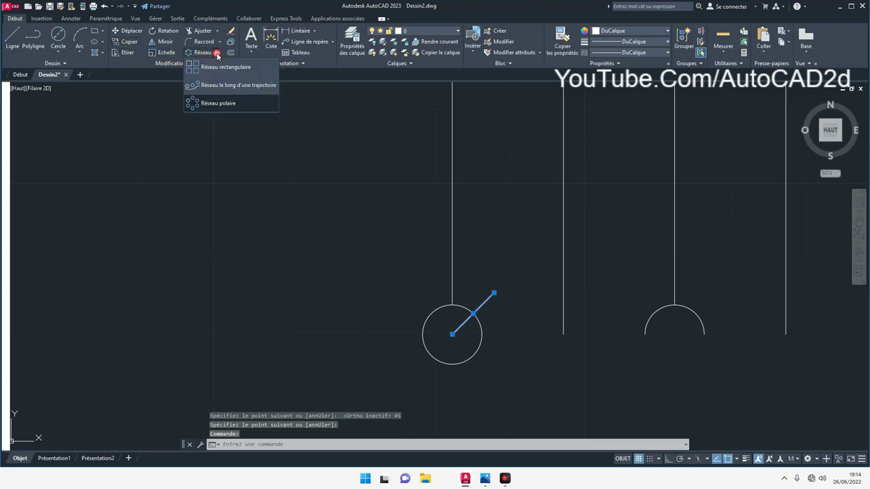
# Polar-array the diagonal into 4 items around the circle's centre.
pyautogui.click(208, 106)
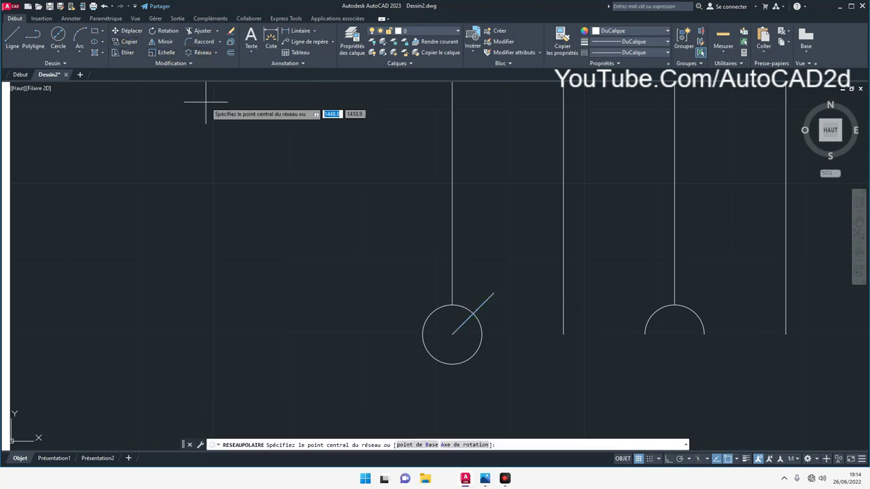
pyautogui.click(452, 334)
pyautogui.click(99, 31)
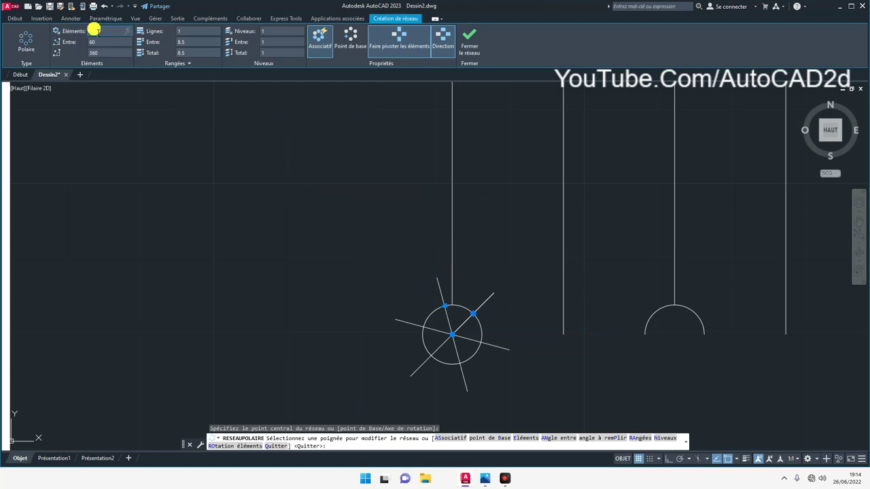
pyautogui.write('4')
pyautogui.press('Return')
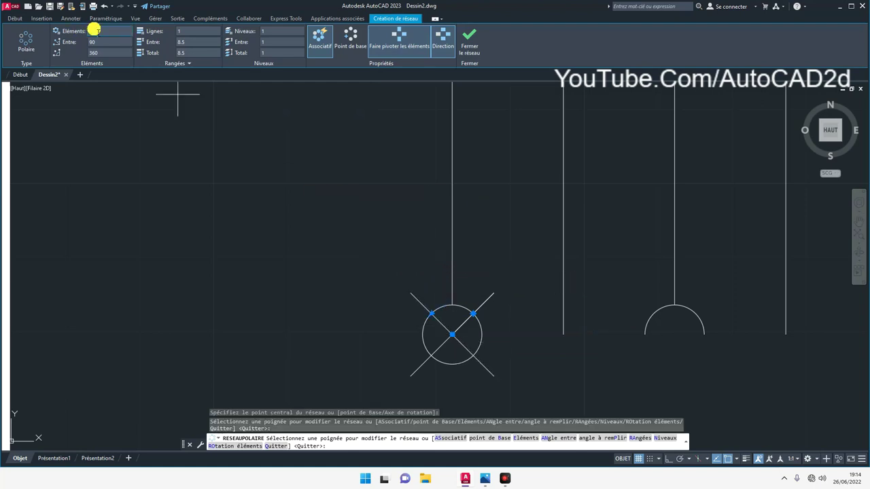
pyautogui.press('Return')
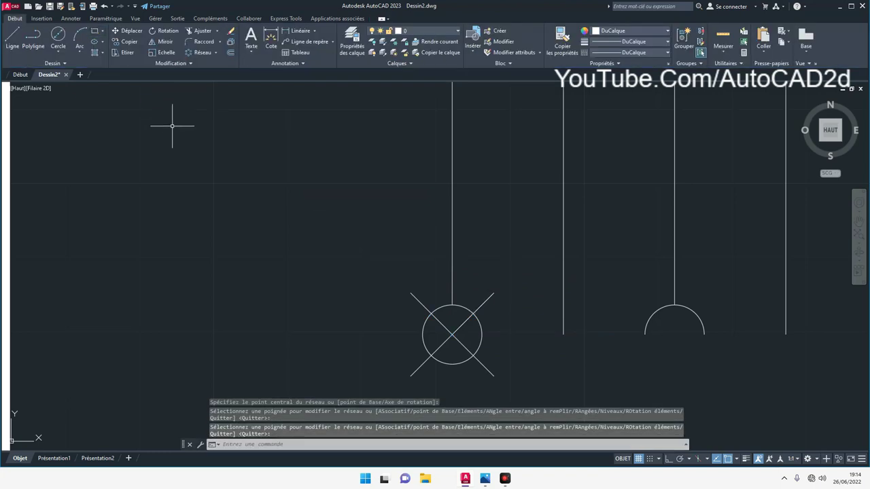
# Explode the array and trim the diagonals outside the circle, leaving an X inside.
pyautogui.click(413, 296)
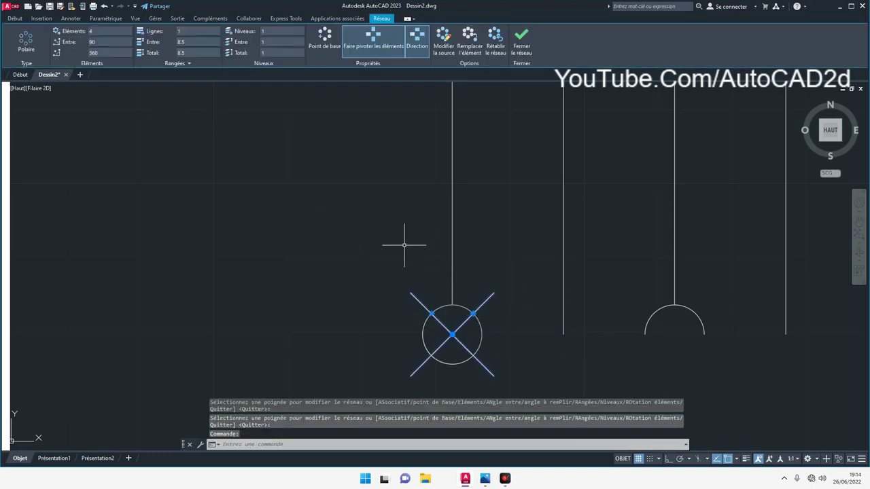
pyautogui.write('DEC')
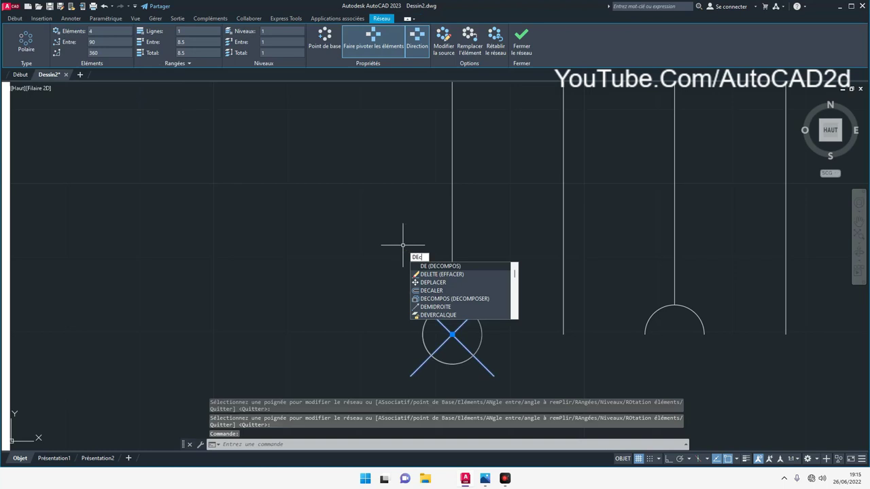
pyautogui.write('O')
pyautogui.press('Return')
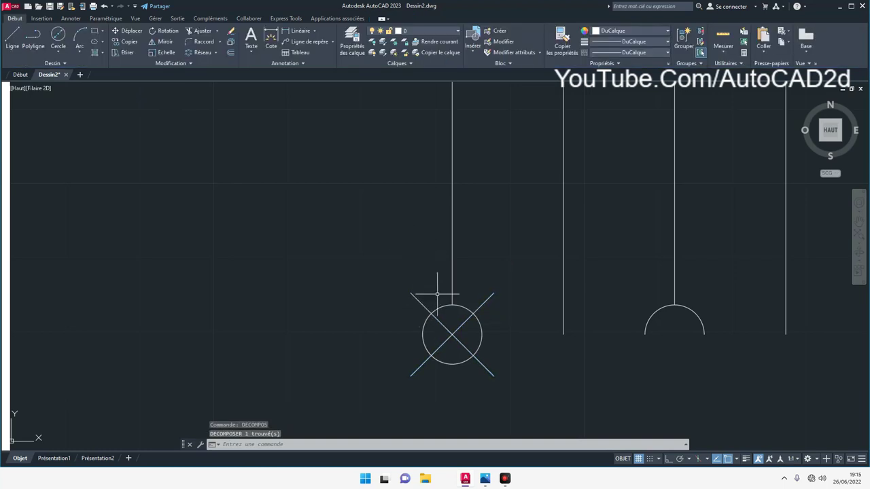
pyautogui.write('e')
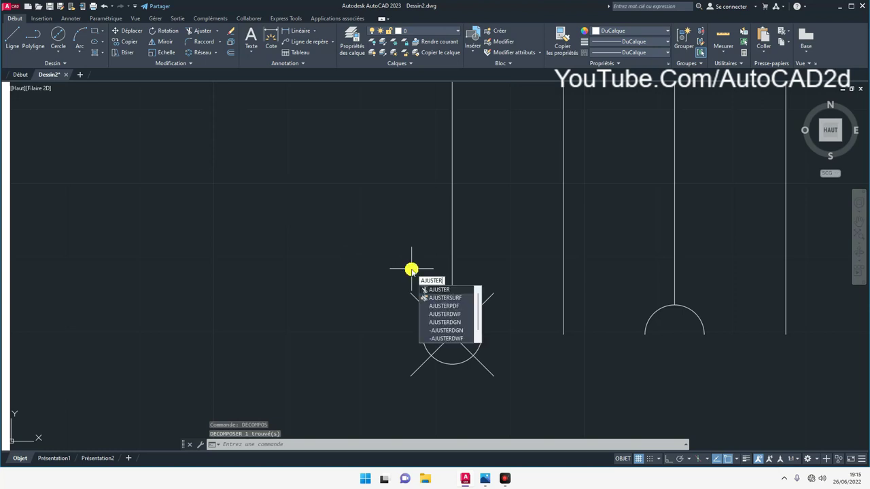
pyautogui.press('Return')
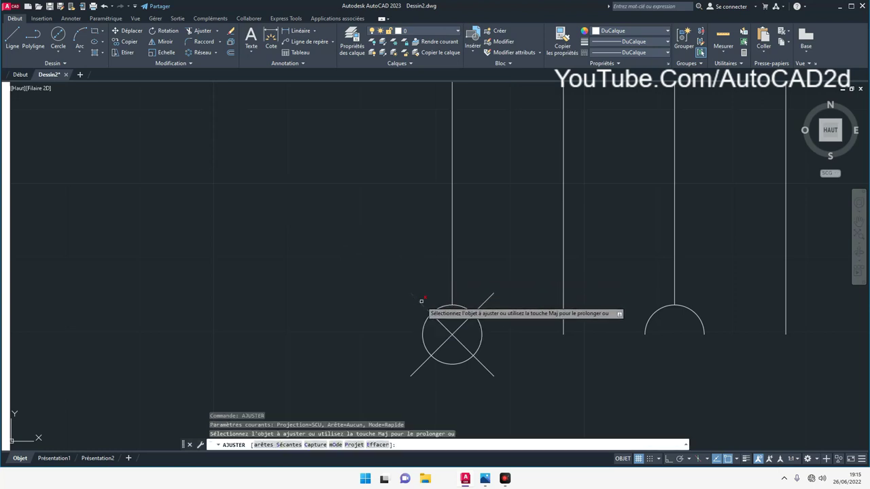
pyautogui.click(419, 302)
pyautogui.click(484, 365)
pyautogui.click(413, 373)
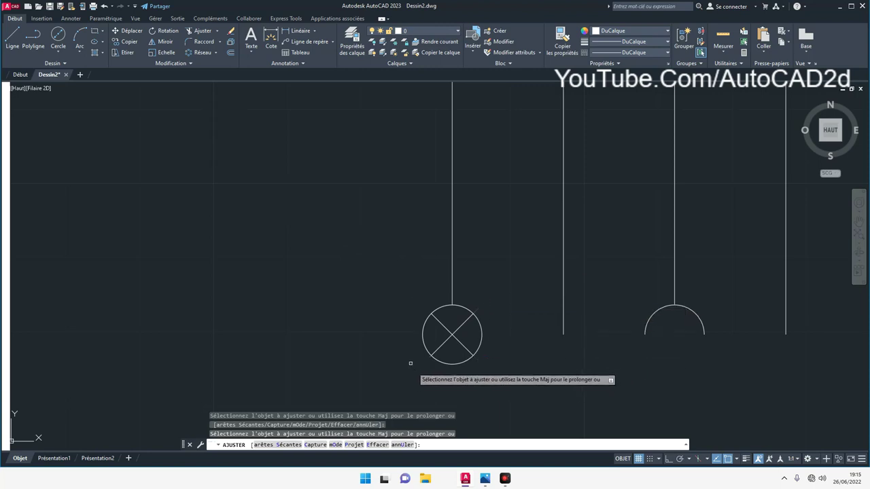
pyautogui.rightClick(376, 303)
pyautogui.click(389, 310)
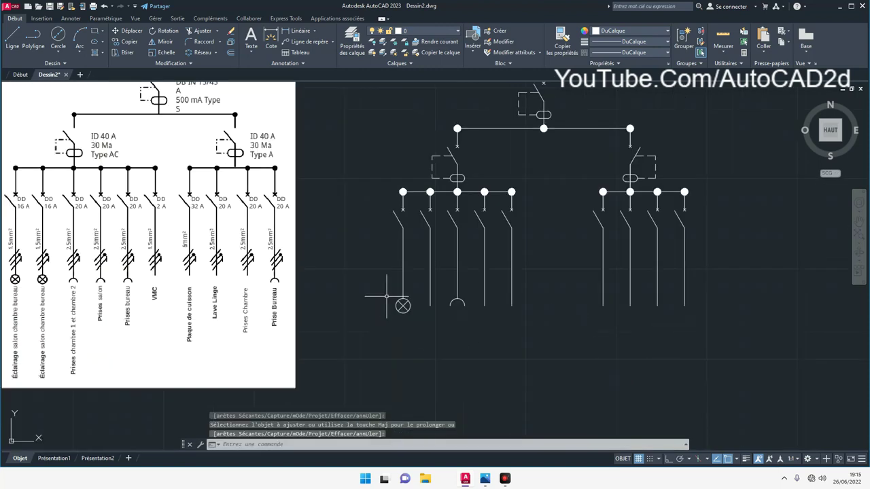
# Draw a short diagonal cable mark across the first branch wire just above the lamp.
pyautogui.moveTo(389, 295); pyautogui.dragTo(414, 316, button='middle')
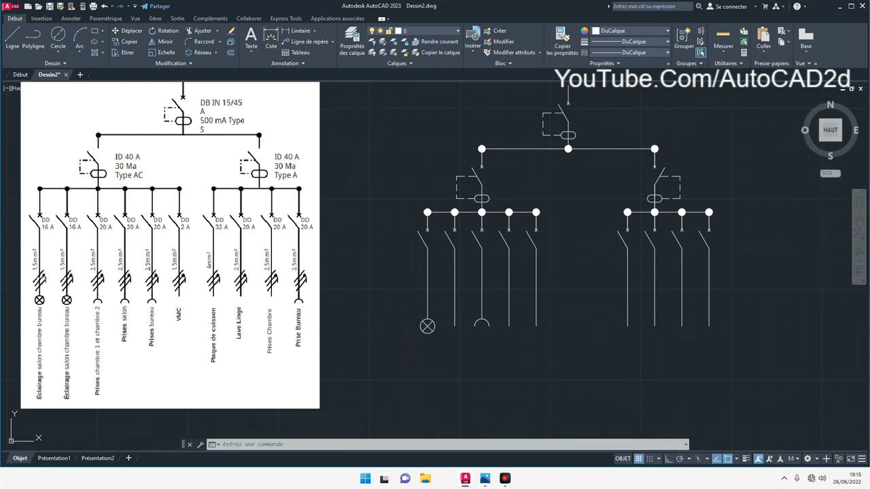
pyautogui.click(17, 37)
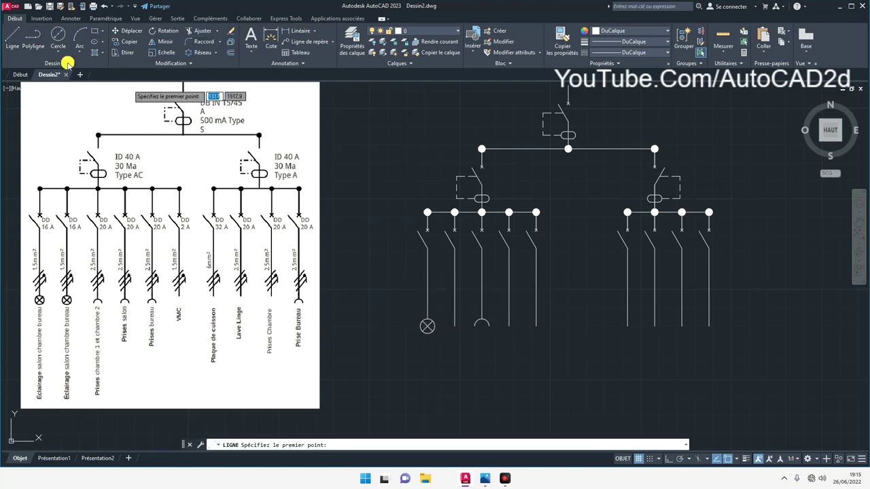
pyautogui.click(13, 34)
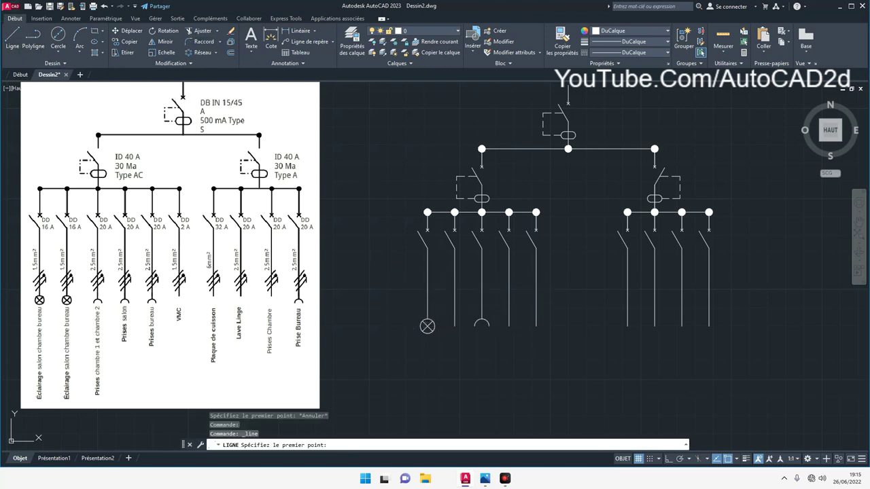
pyautogui.click(422, 303)
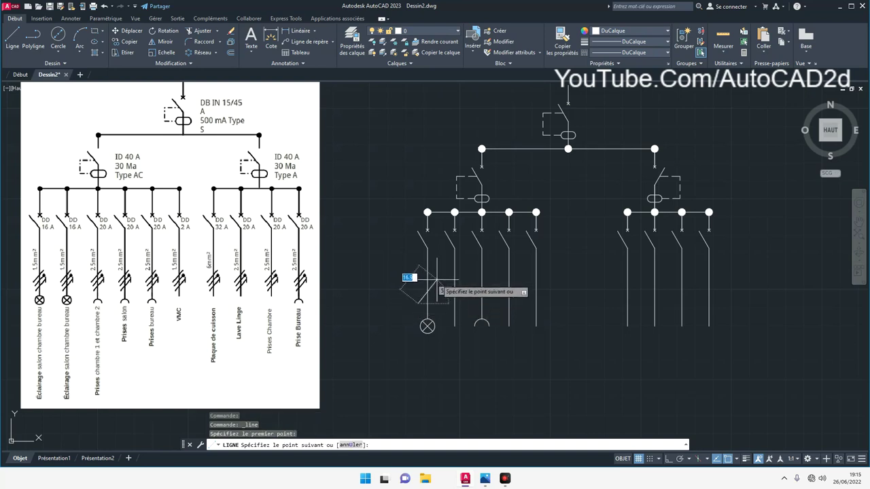
pyautogui.click(436, 284)
pyautogui.rightClick(443, 295)
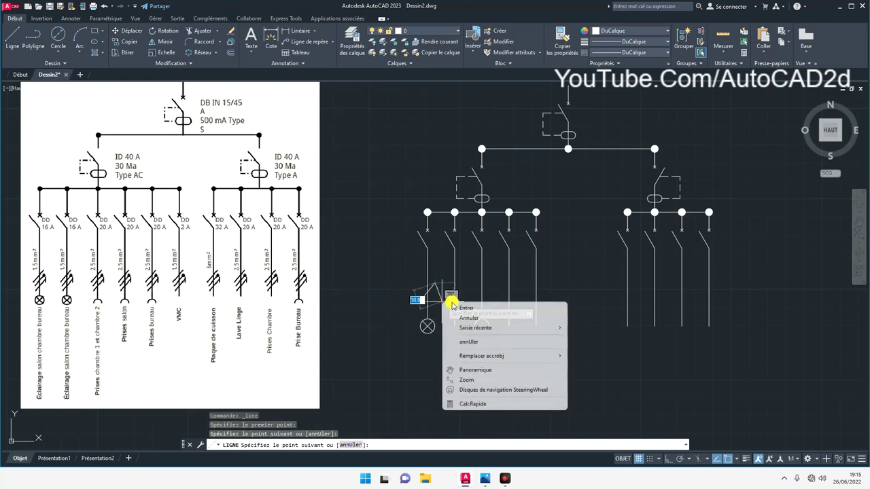
pyautogui.click(469, 306)
pyautogui.scroll(2, 430, 291)
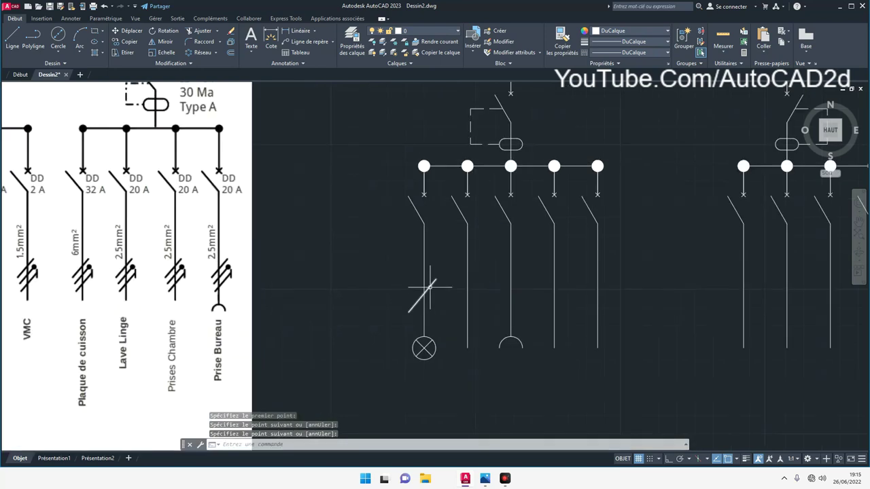
pyautogui.click(428, 289)
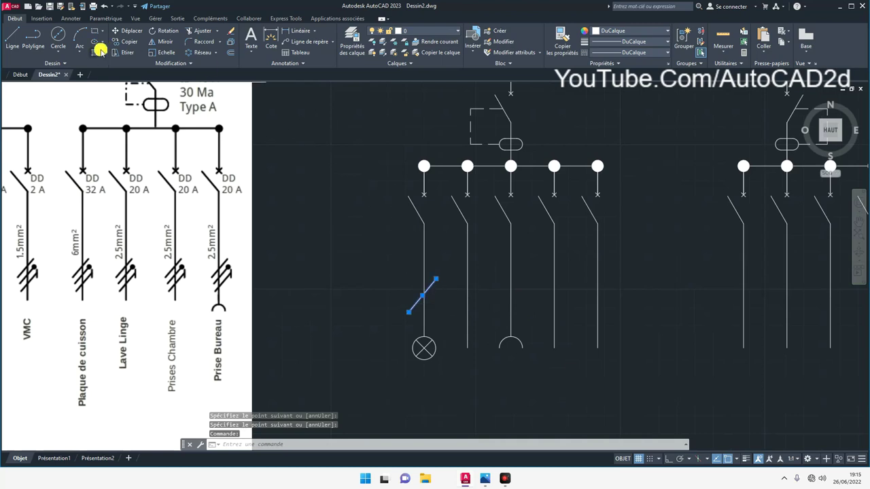
# Copy the cable mark straight upward as a 2-item array, giving three parallel slashes.
pyautogui.click(129, 42)
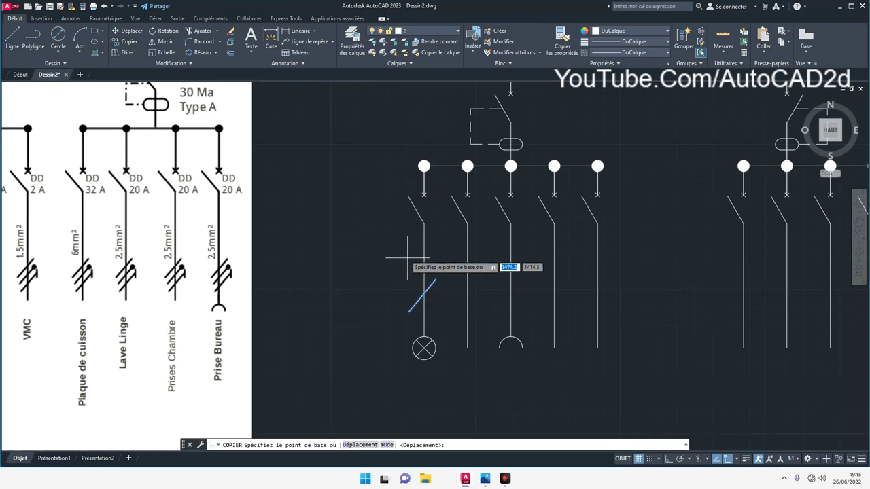
pyautogui.click(435, 278)
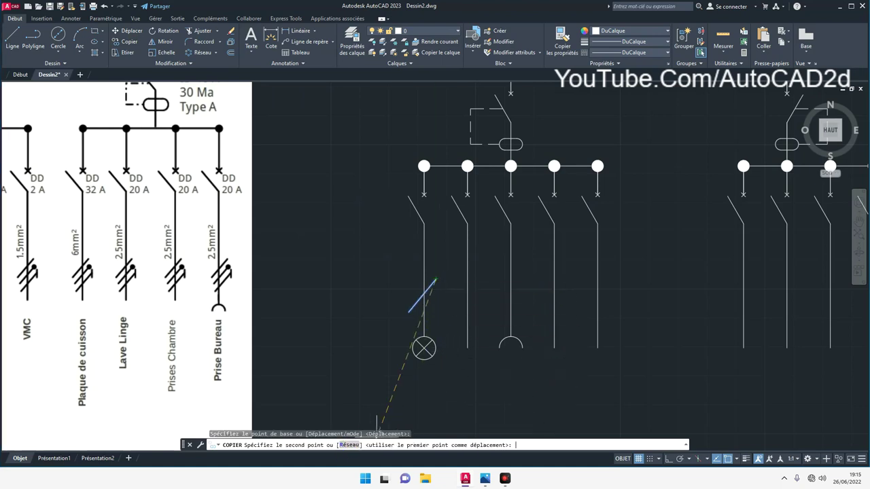
pyautogui.click(349, 445)
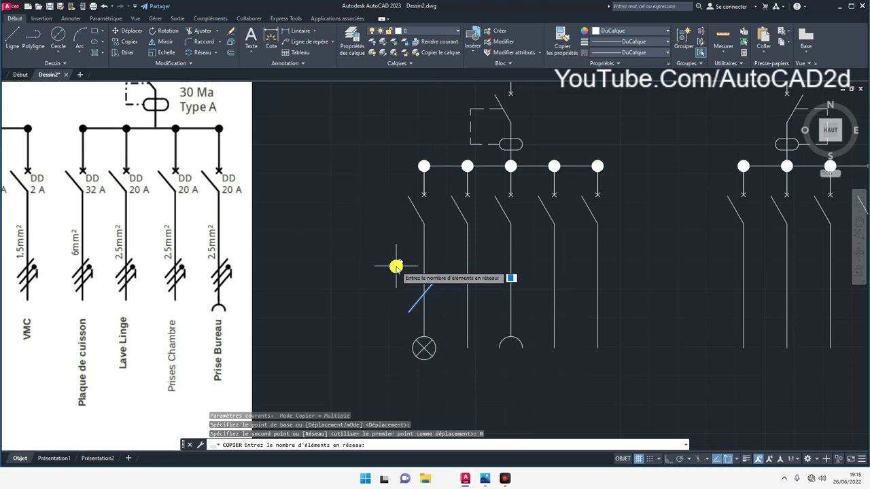
pyautogui.write('2')
pyautogui.press('Return')
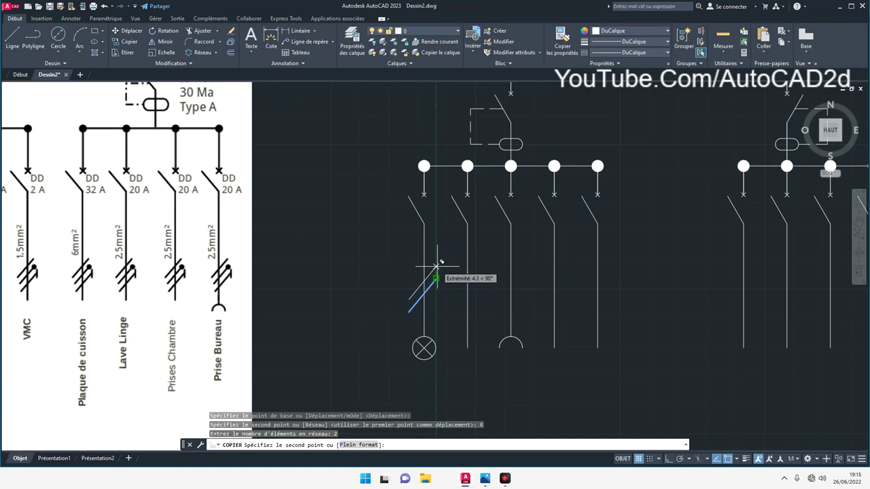
pyautogui.click(436, 267)
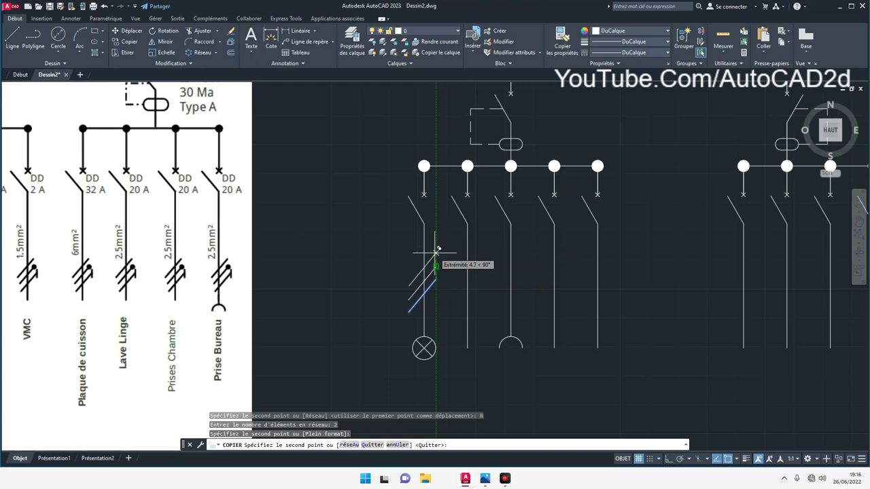
pyautogui.rightClick(462, 272)
pyautogui.click(479, 280)
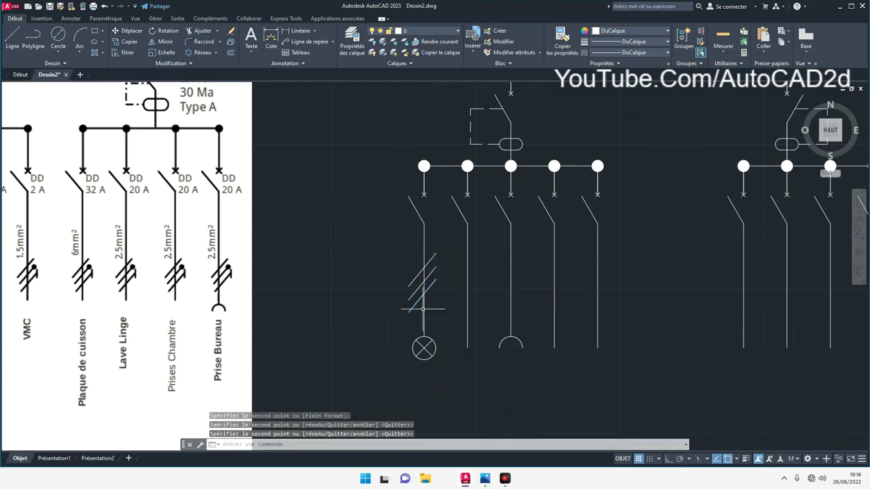
pyautogui.scroll(-4, 423, 309)
pyautogui.scroll(3, 430, 313)
pyautogui.moveTo(442, 301); pyautogui.dragTo(557, 295, button='middle')
pyautogui.scroll(-2, 537, 294)
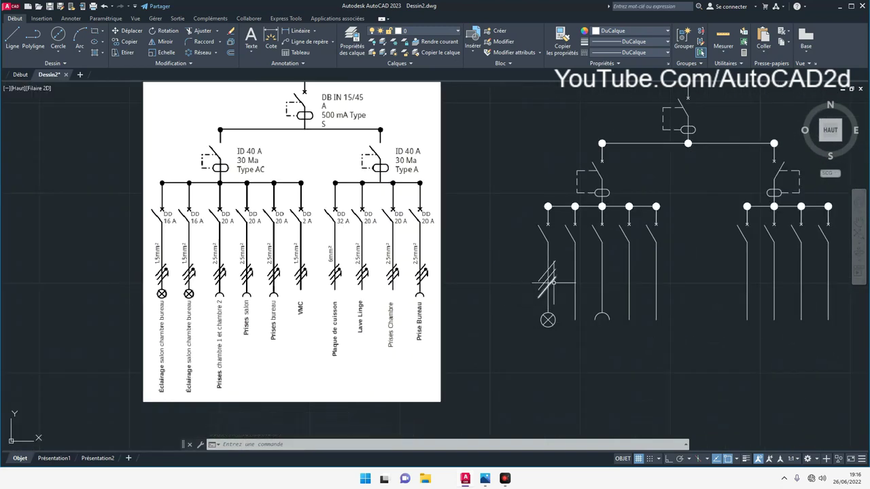
# Make a copy of the first busbar node dot.
pyautogui.click(535, 189)
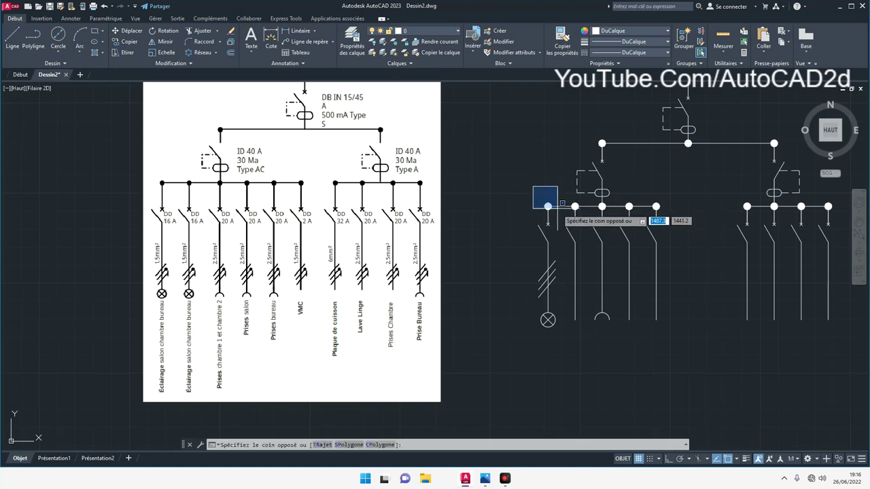
pyautogui.click(126, 43)
pyautogui.scroll(1, 544, 204)
pyautogui.scroll(3, 544, 204)
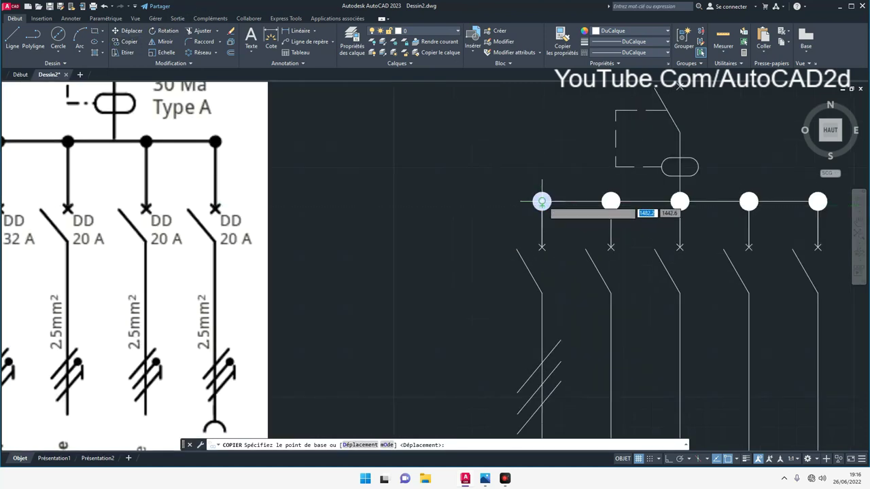
pyautogui.click(542, 201)
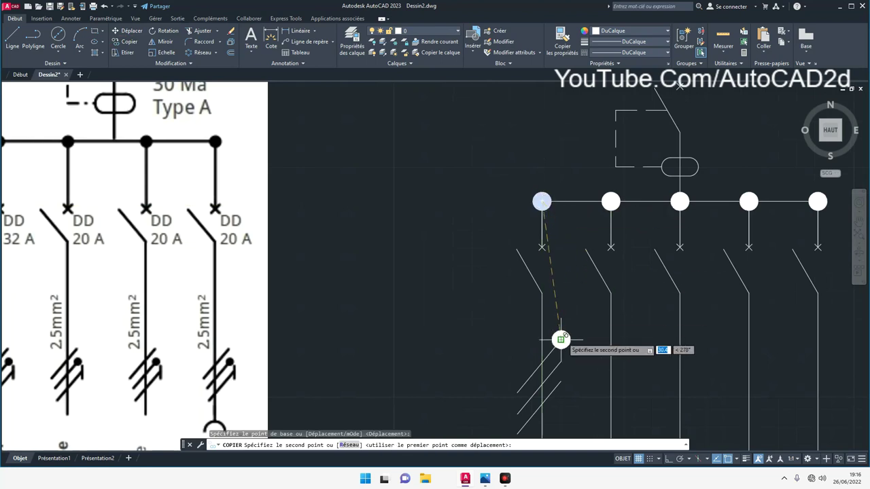
pyautogui.rightClick(568, 284)
pyautogui.click(581, 295)
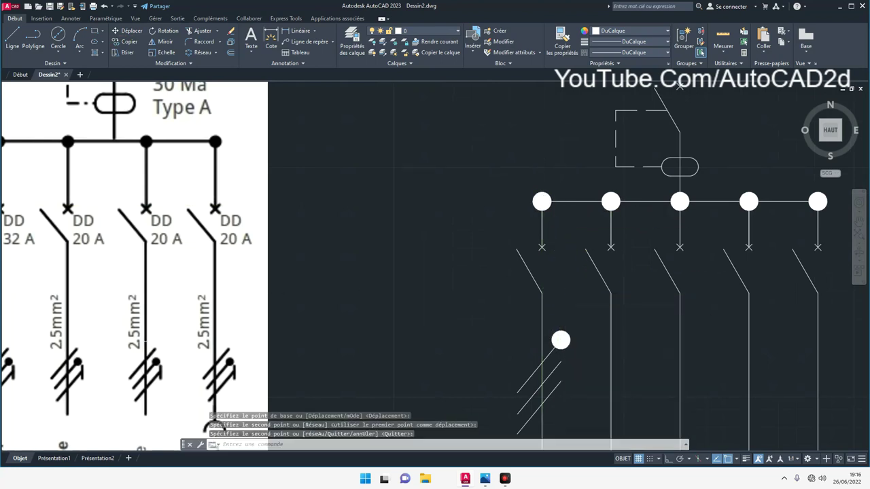
pyautogui.scroll(-2, 156, 340)
pyautogui.scroll(-2, 156, 343)
pyautogui.moveTo(152, 344); pyautogui.dragTo(315, 323, button='middle')
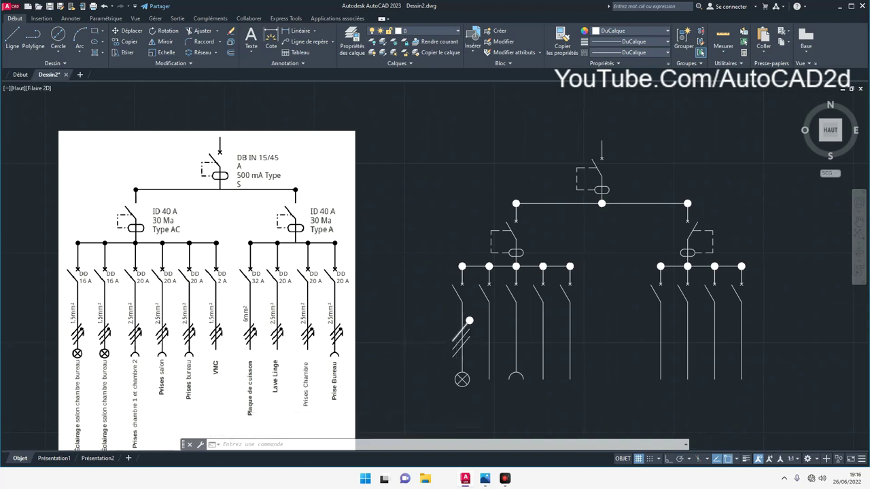
pyautogui.scroll(4, 458, 333)
# Move the copied dot down to the upper end of the middle cable mark.
pyautogui.click(486, 301)
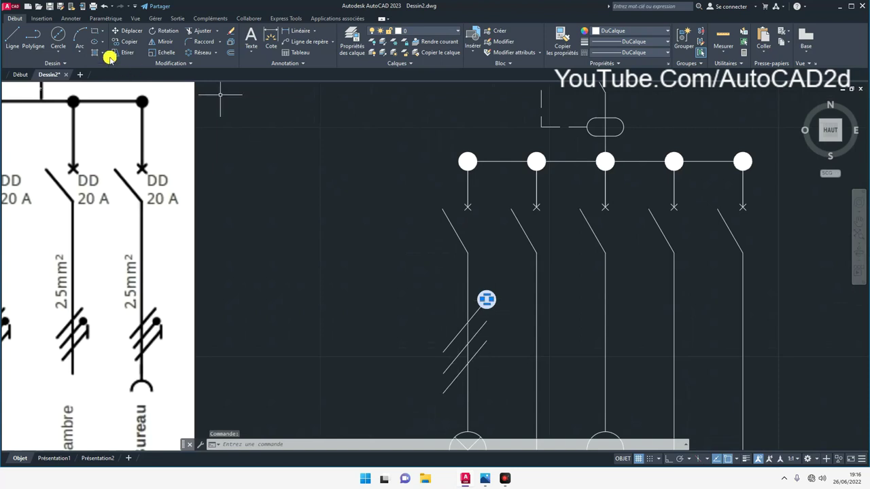
pyautogui.click(129, 31)
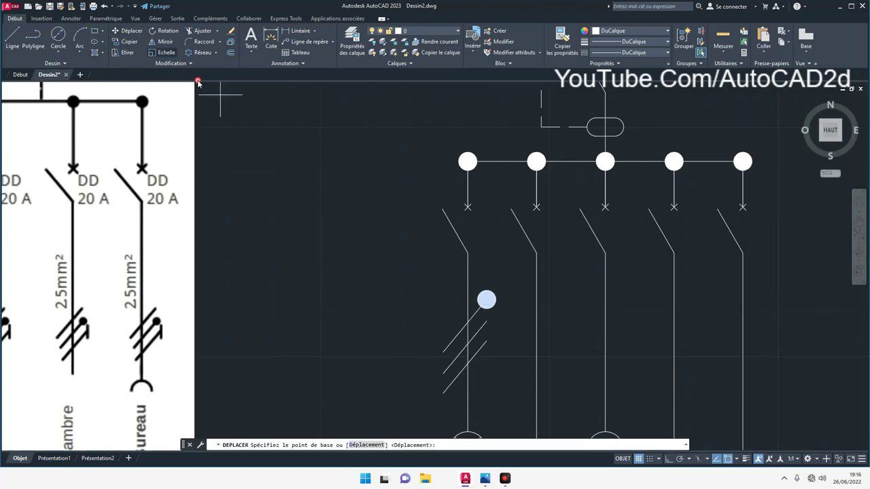
pyautogui.click(487, 299)
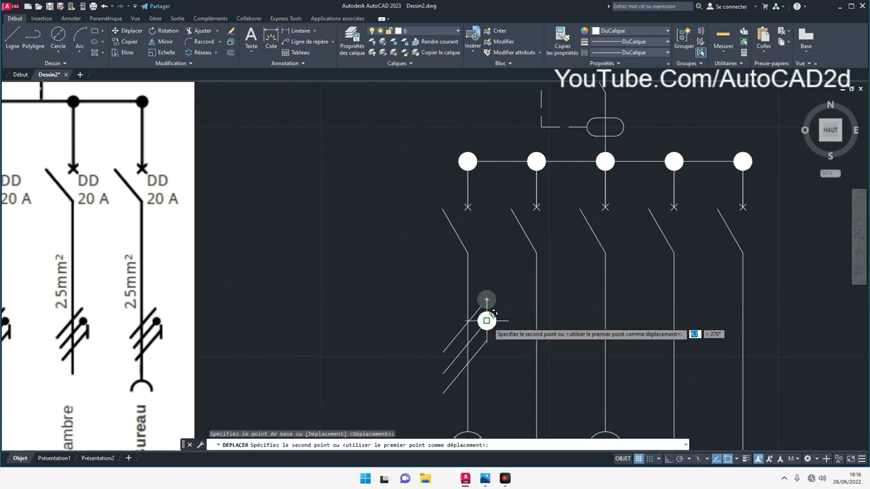
pyautogui.click(487, 320)
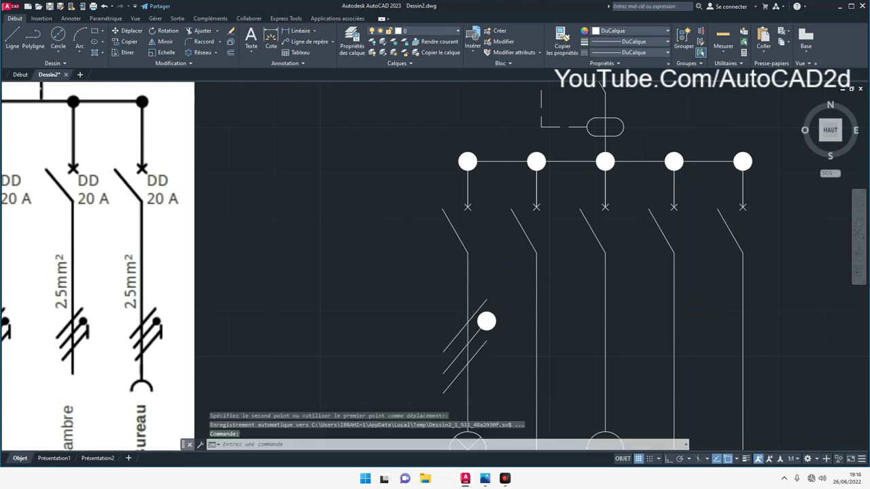
pyautogui.click(12, 35)
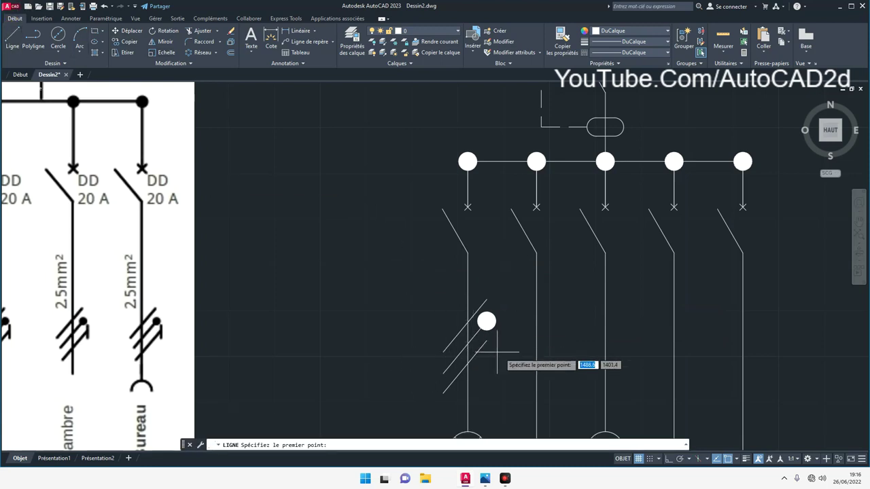
# Draw a 4-unit vertical line just under the dot.
pyautogui.scroll(4, 479, 354)
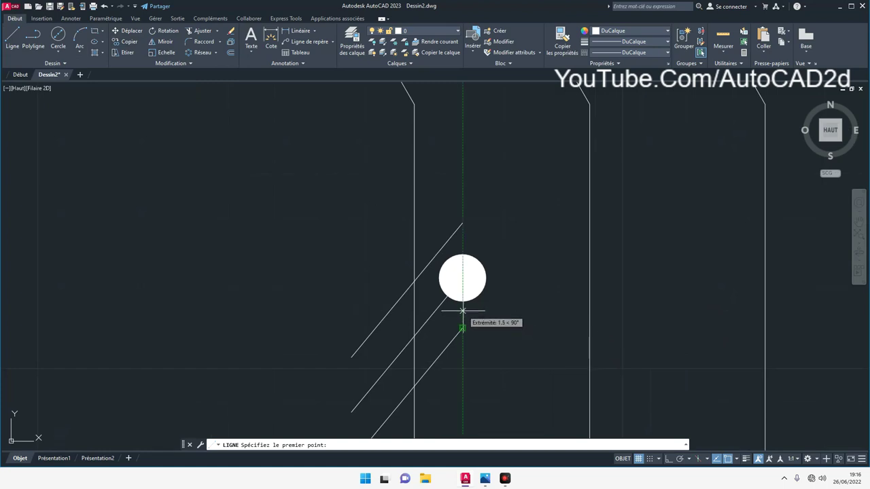
pyautogui.click(462, 315)
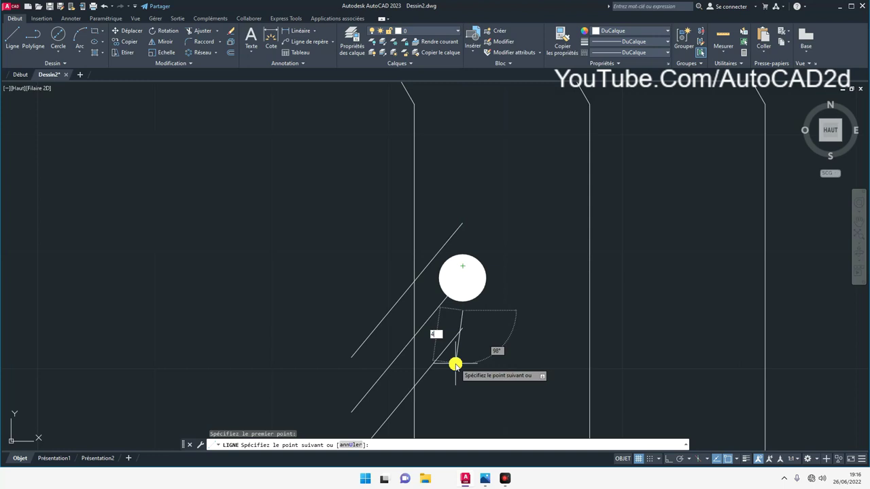
pyautogui.write('4')
pyautogui.click(670, 460)
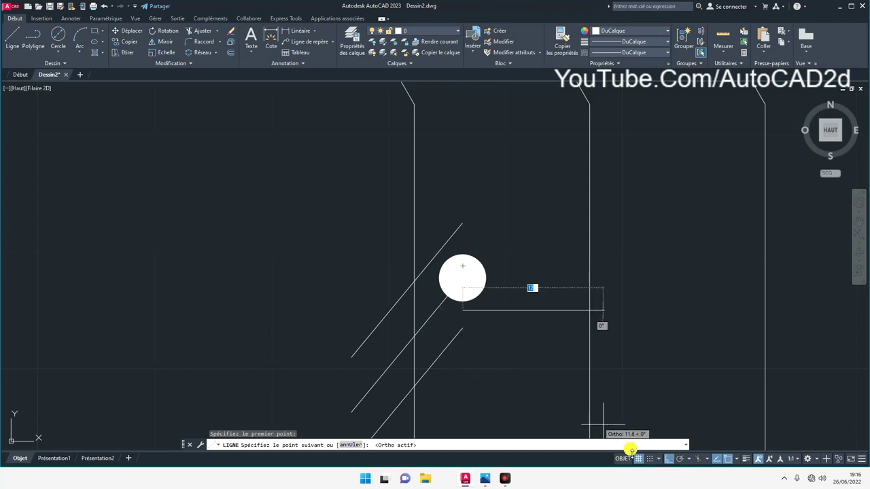
pyautogui.click(668, 459)
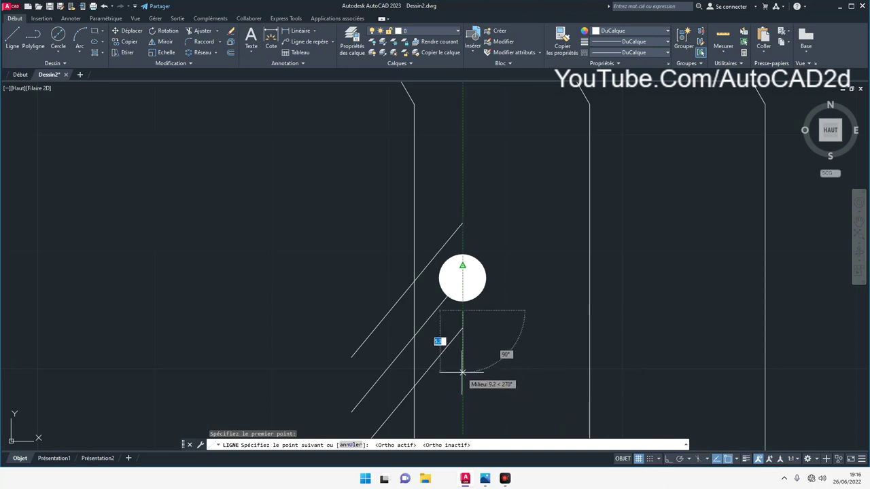
pyautogui.write('4')
pyautogui.press('Return')
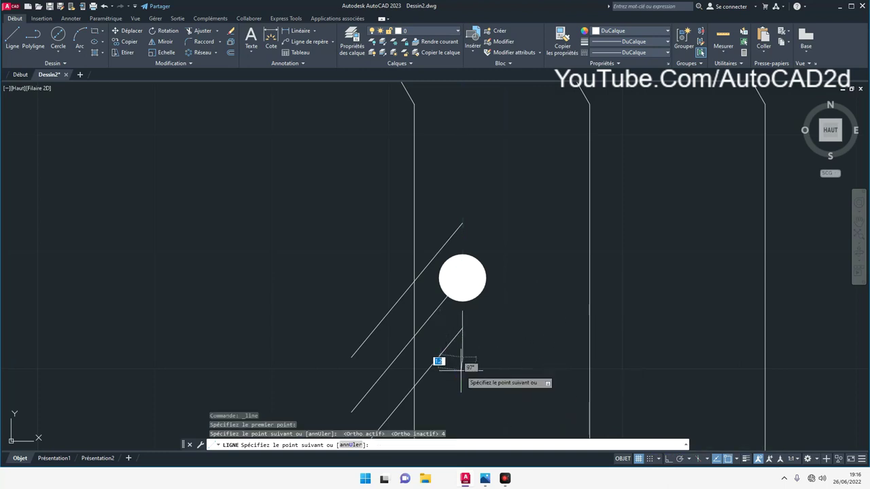
pyautogui.press('Return')
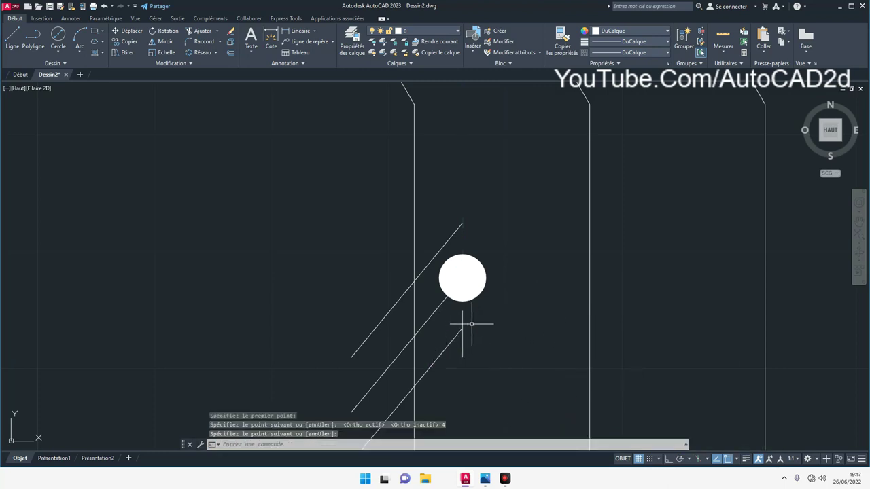
# Move the vertical line up so it meets the dot.
pyautogui.click(462, 322)
pyautogui.scroll(4, 490, 335)
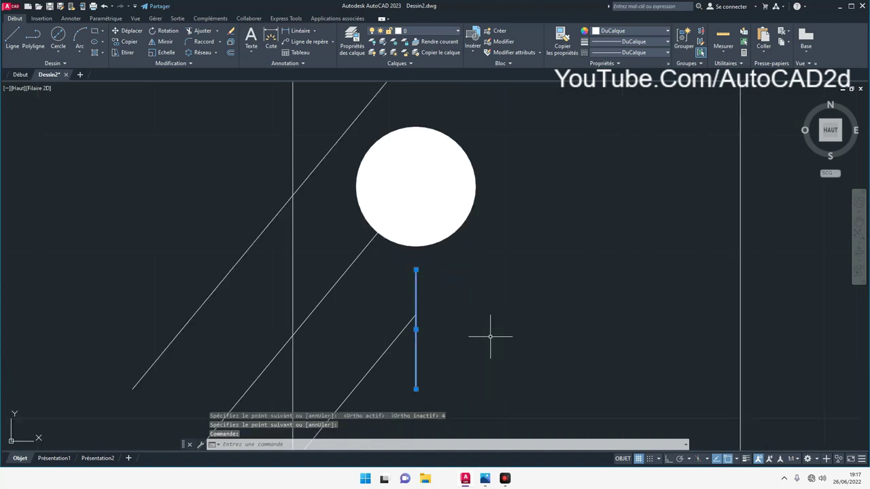
pyautogui.write('d')
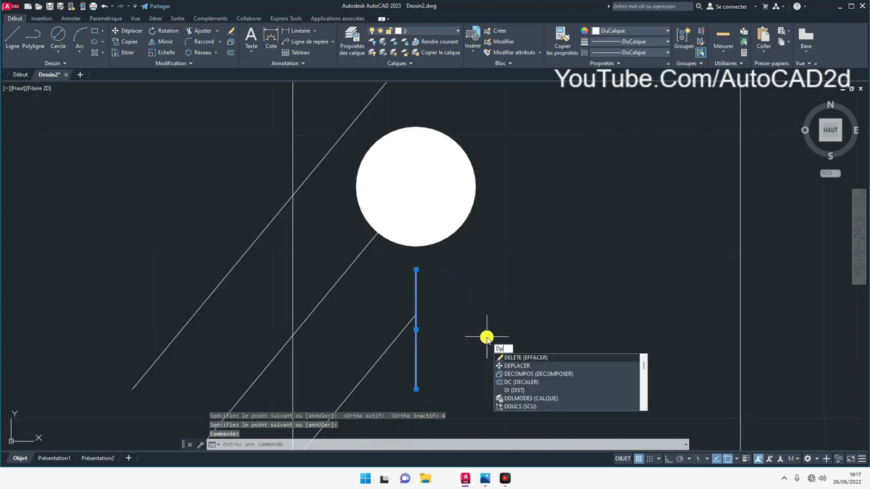
pyautogui.press('Return')
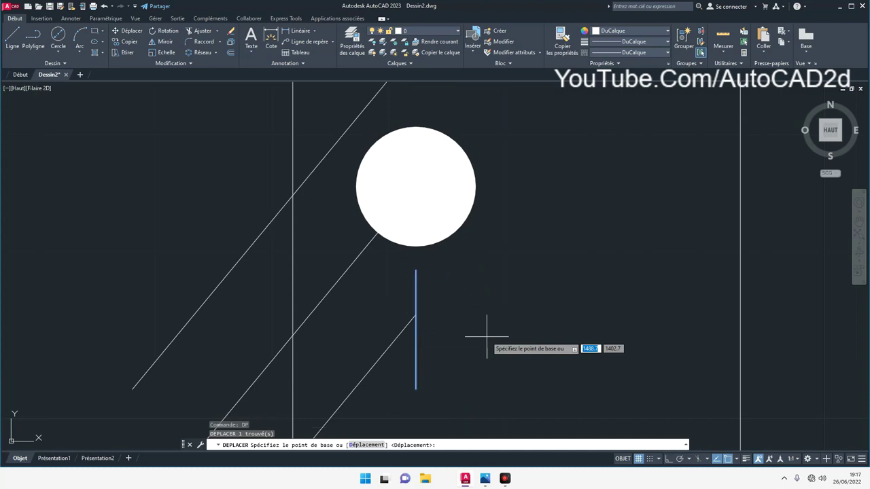
pyautogui.click(415, 329)
pyautogui.click(416, 314)
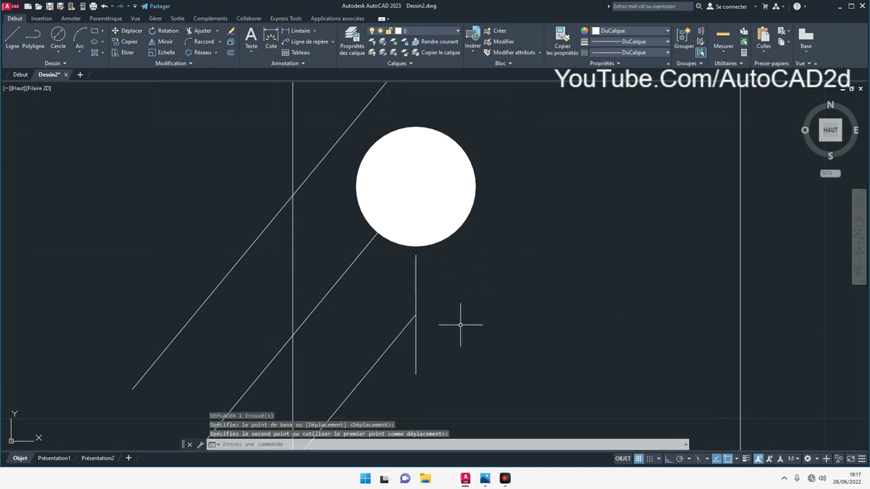
pyautogui.scroll(-2, 460, 325)
pyautogui.scroll(-5, 455, 325)
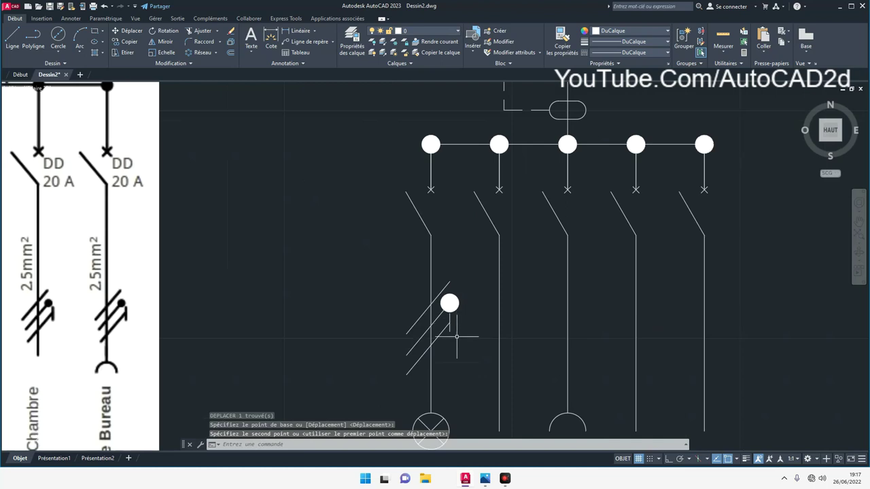
# Window-select the cable-mark symbol, try shifting it down, then cancel.
pyautogui.moveTo(456, 336); pyautogui.dragTo(437, 252, button='middle')
pyautogui.scroll(2, 442, 265)
pyautogui.scroll(-2, 443, 266)
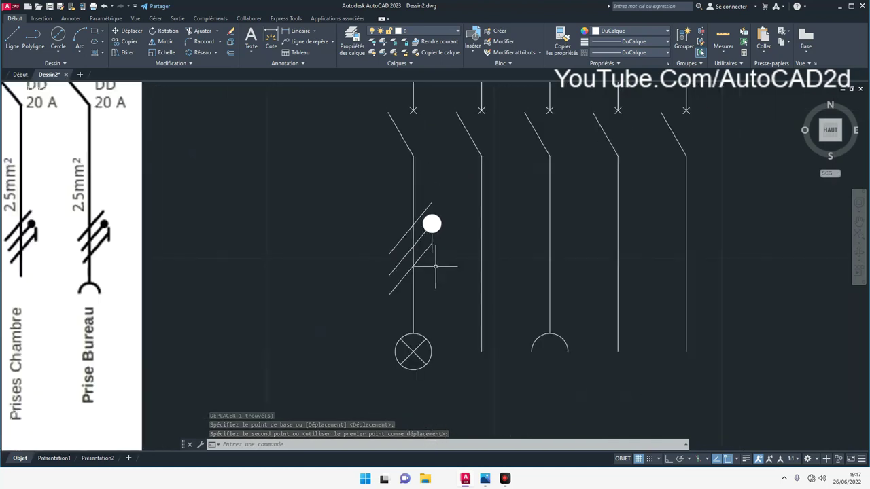
pyautogui.scroll(-2, 436, 265)
pyautogui.scroll(-2, 435, 265)
pyautogui.click(402, 234)
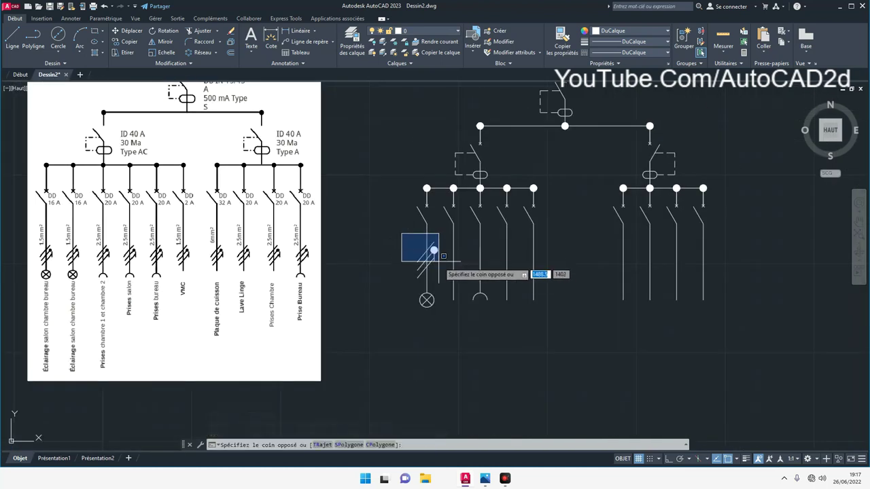
pyautogui.click(442, 277)
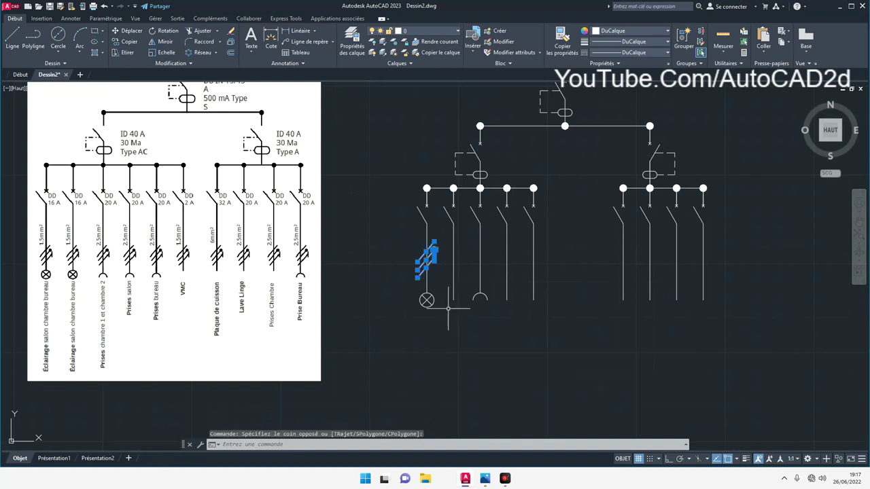
pyautogui.moveTo(428, 253); pyautogui.dragTo(428, 264)
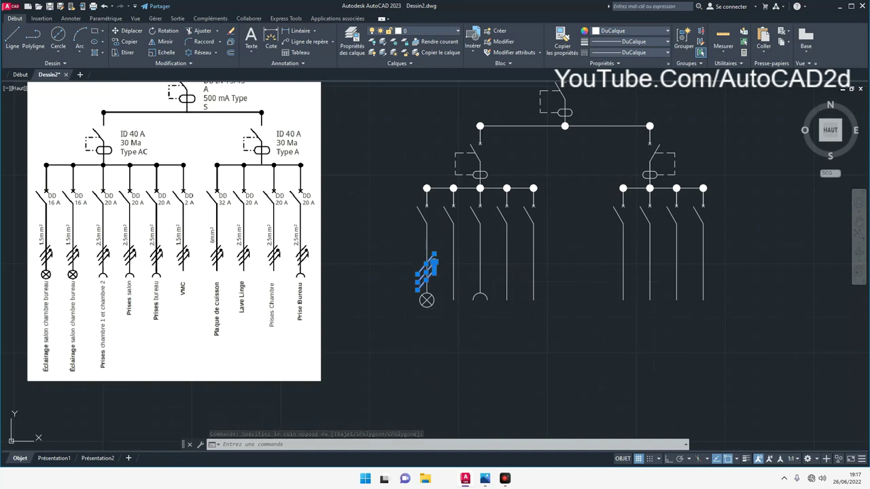
pyautogui.press('Escape')
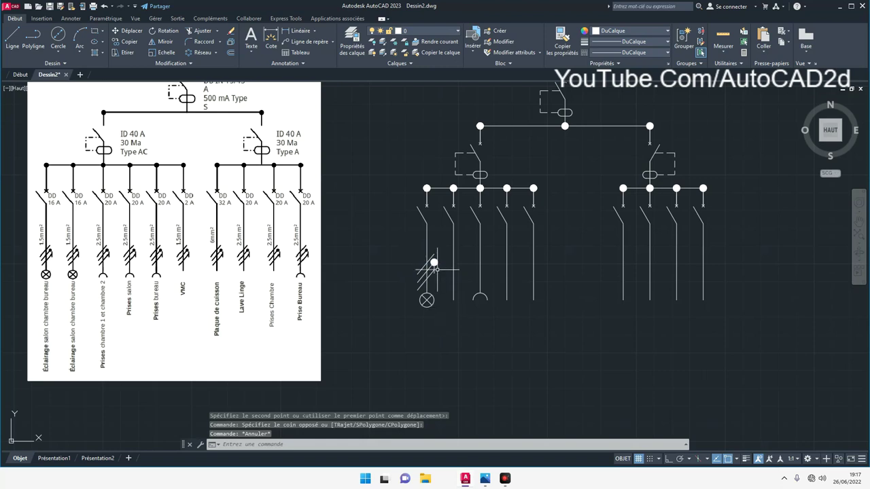
# Delete the filled dot from the cable mark.
pyautogui.scroll(5, 435, 265)
pyautogui.click(432, 248)
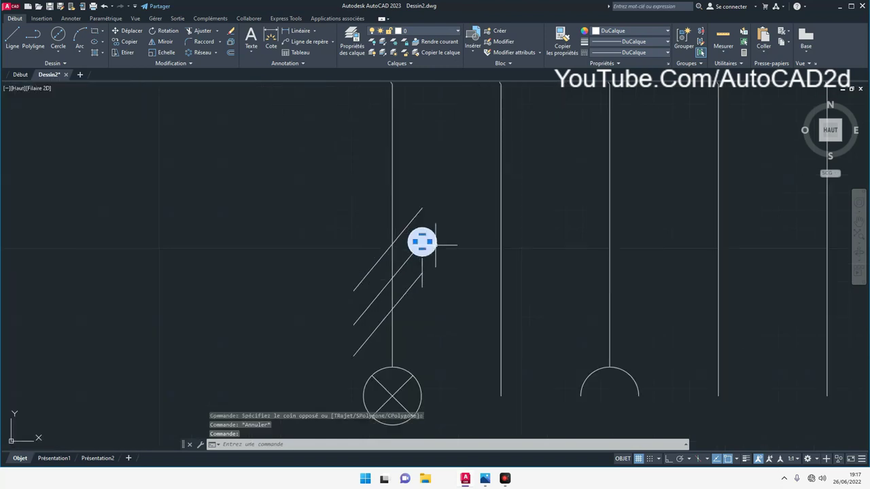
pyautogui.scroll(4, 432, 245)
pyautogui.moveTo(420, 237)
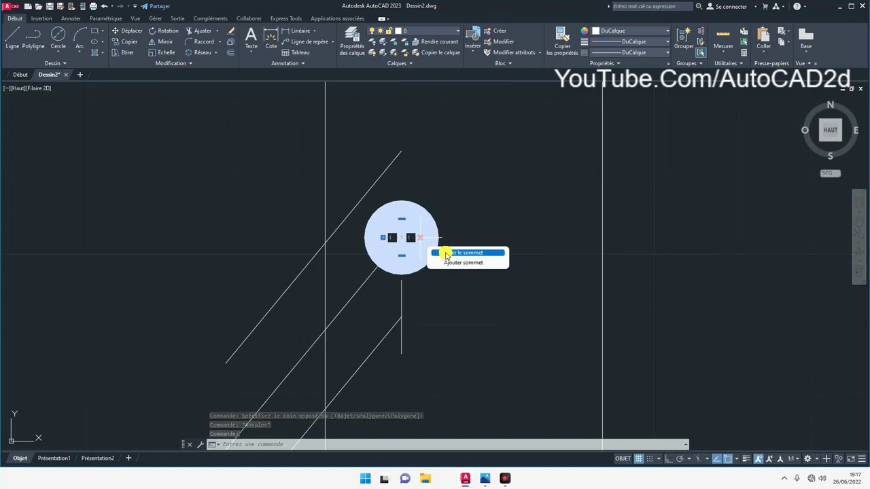
pyautogui.click(447, 254)
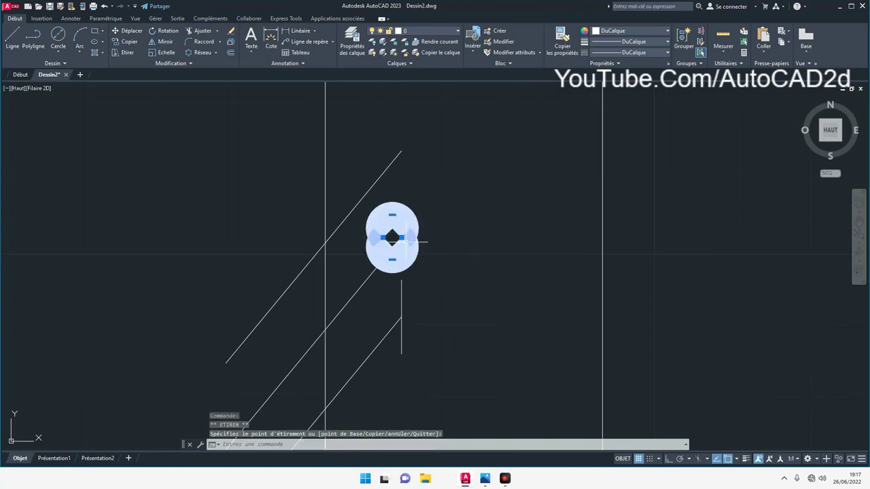
pyautogui.press('Escape')
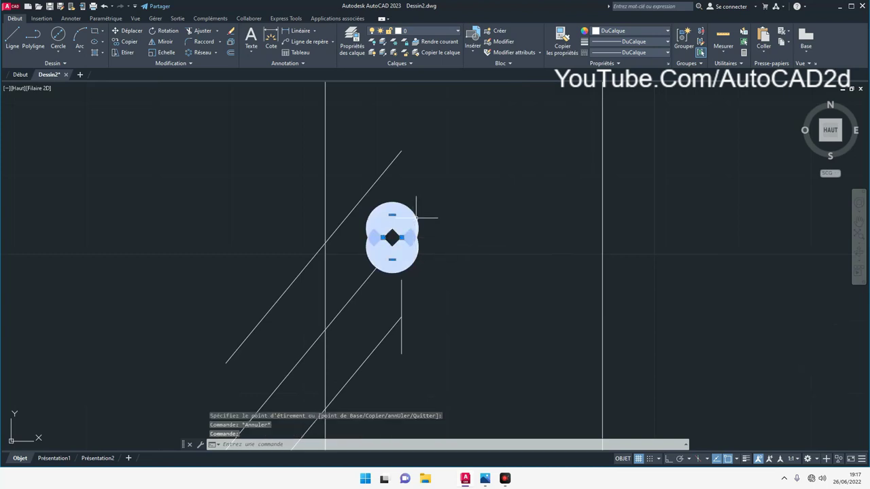
pyautogui.press('Delete')
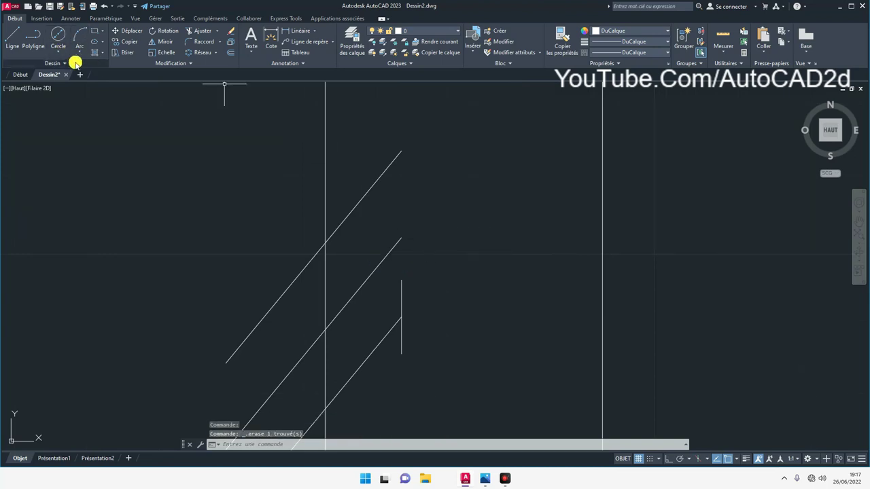
# Place a solid donut dot, inner diameter 0 and outer 3, atop the cable mark.
pyautogui.click(64, 64)
pyautogui.click(53, 84)
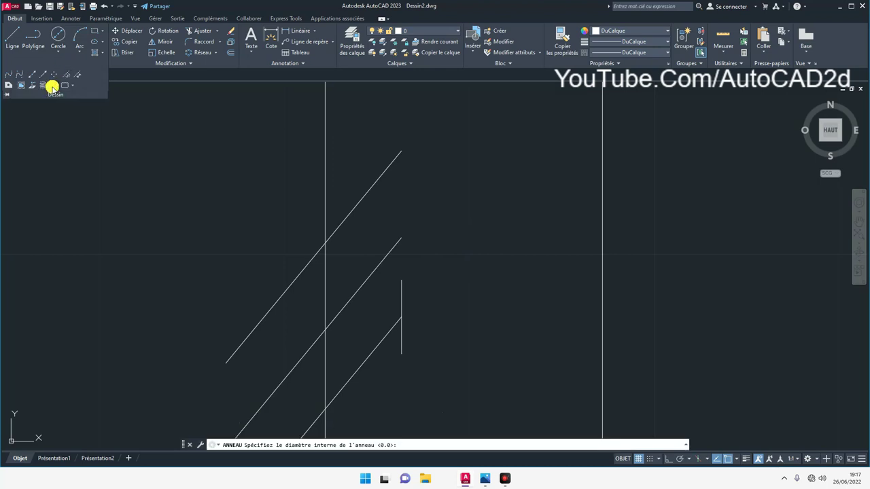
pyautogui.click(430, 228)
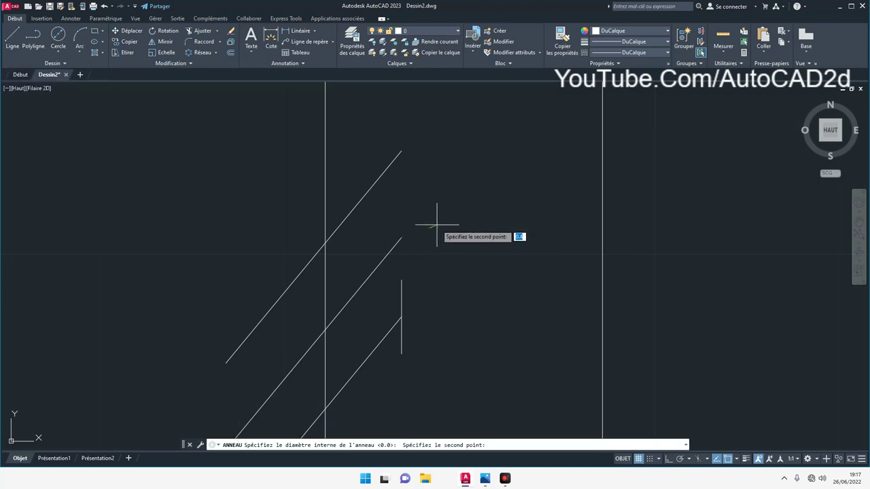
pyautogui.write('0')
pyautogui.press('Return')
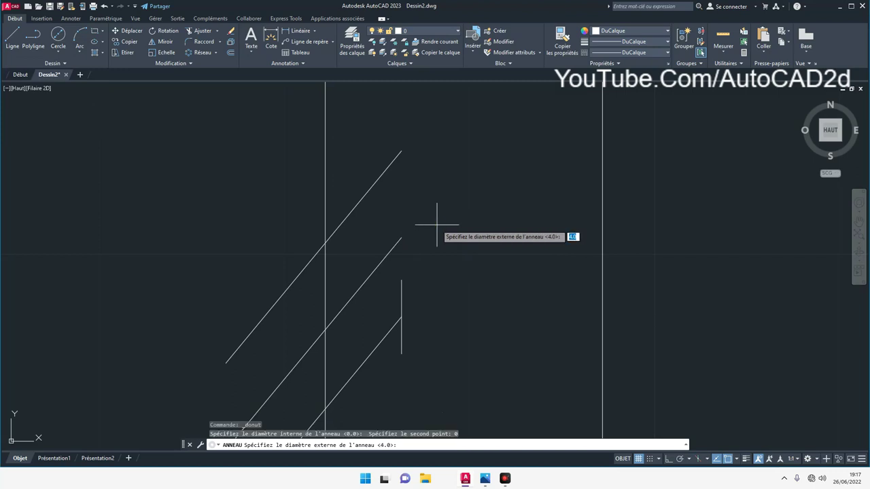
pyautogui.write('3')
pyautogui.press('Return')
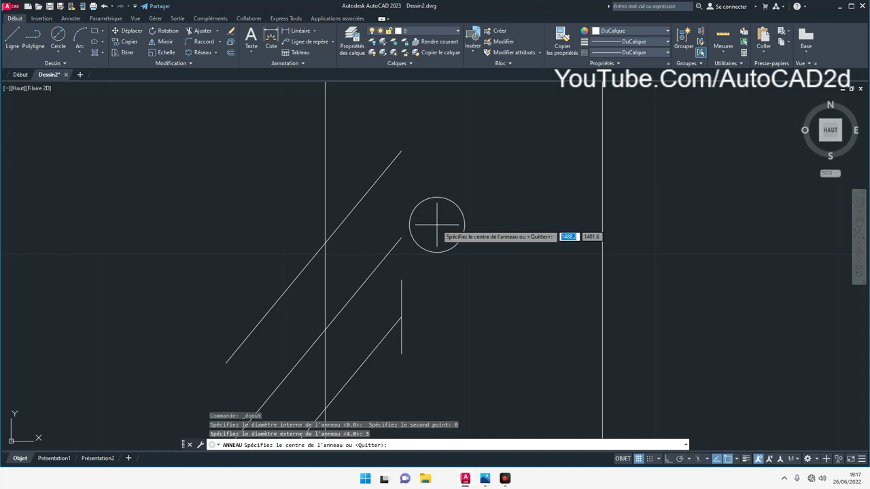
pyautogui.click(400, 238)
pyautogui.press('Return')
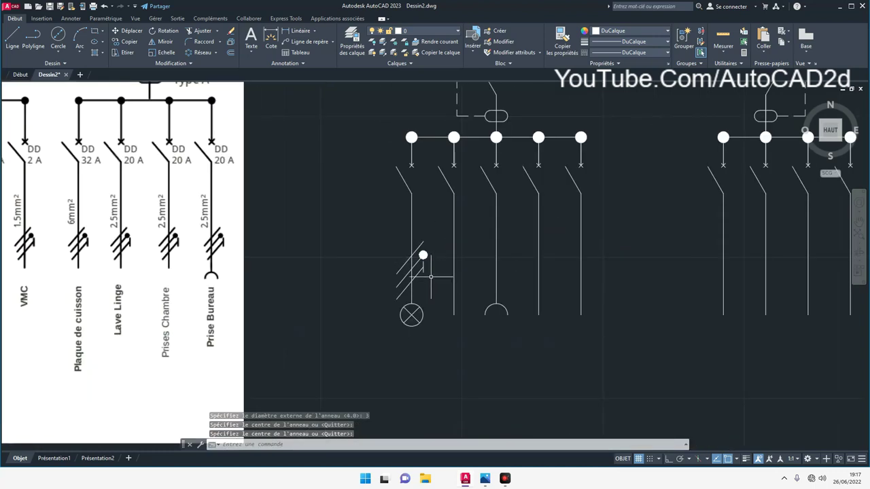
pyautogui.scroll(-2, 430, 277)
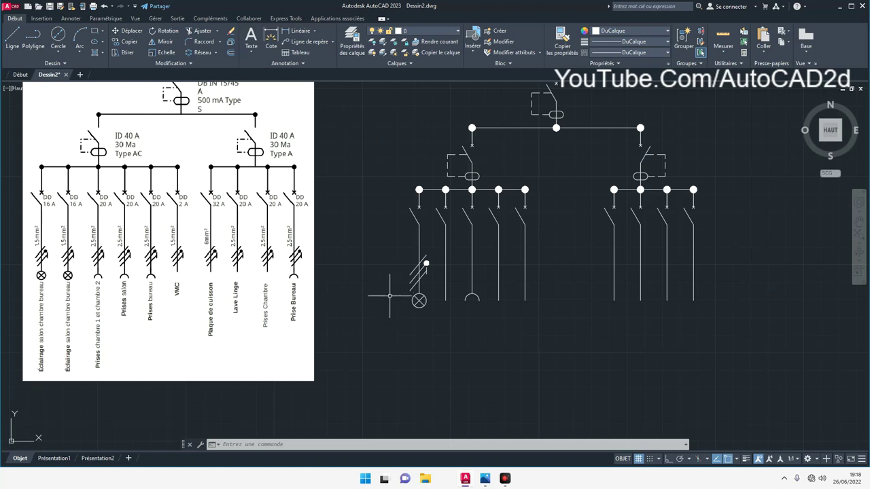
# Copy the lamp branch with its cable mark onto the second breaker.
pyautogui.click(429, 324)
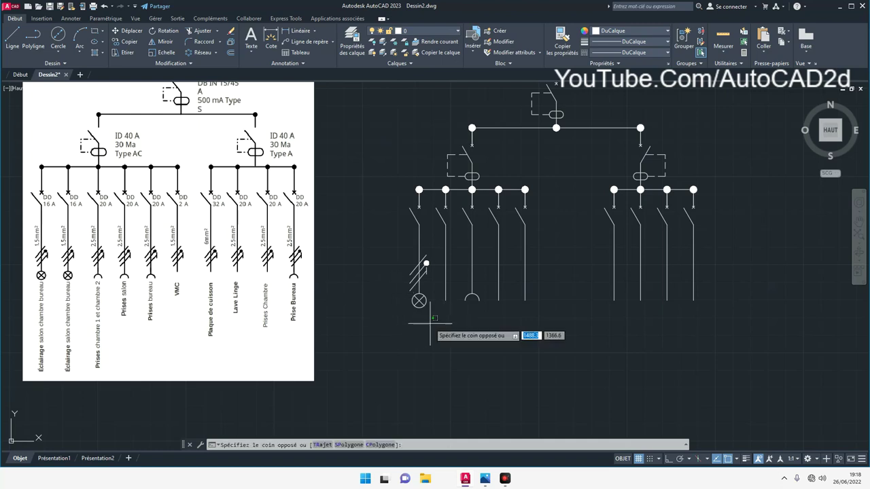
pyautogui.click(391, 220)
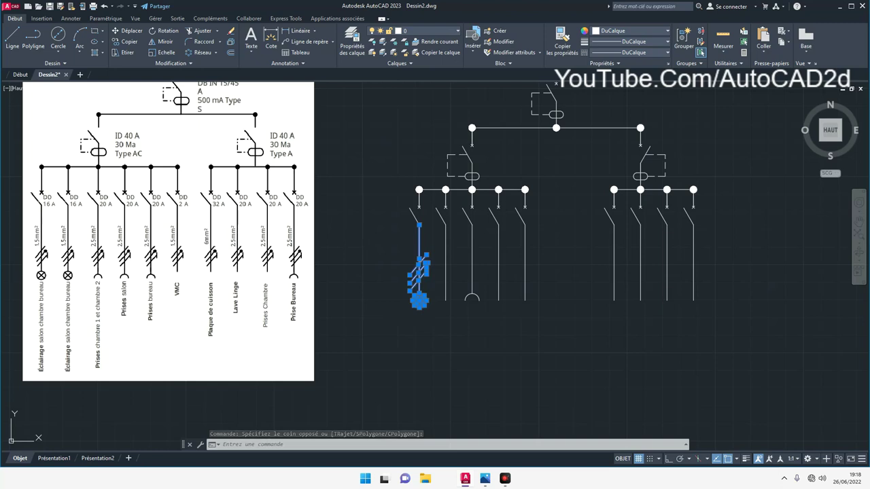
pyautogui.click(126, 42)
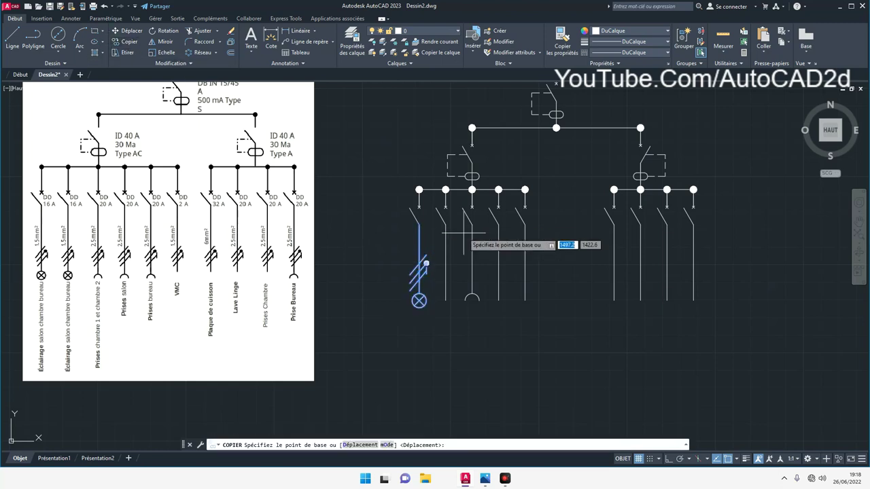
pyautogui.click(419, 224)
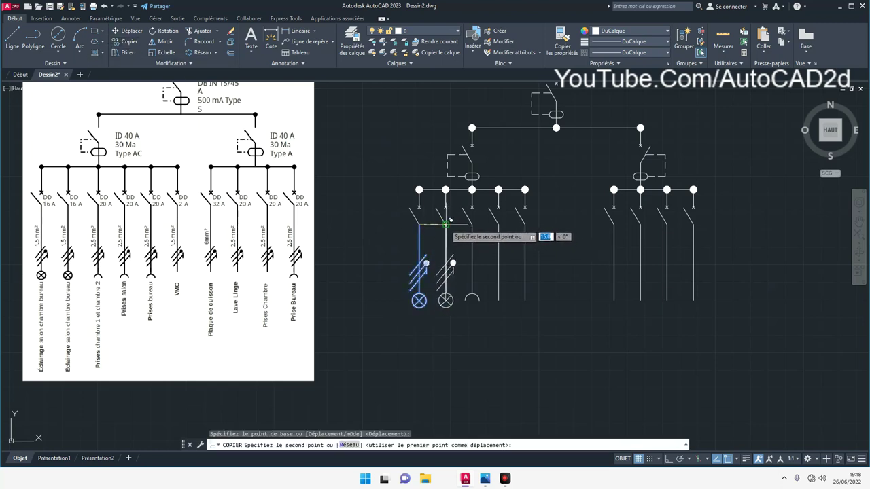
pyautogui.click(445, 224)
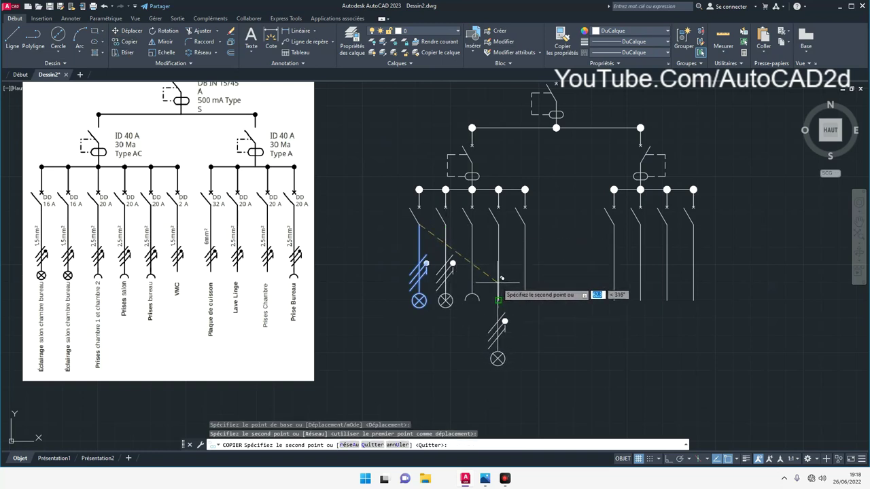
pyautogui.rightClick(541, 287)
pyautogui.click(554, 294)
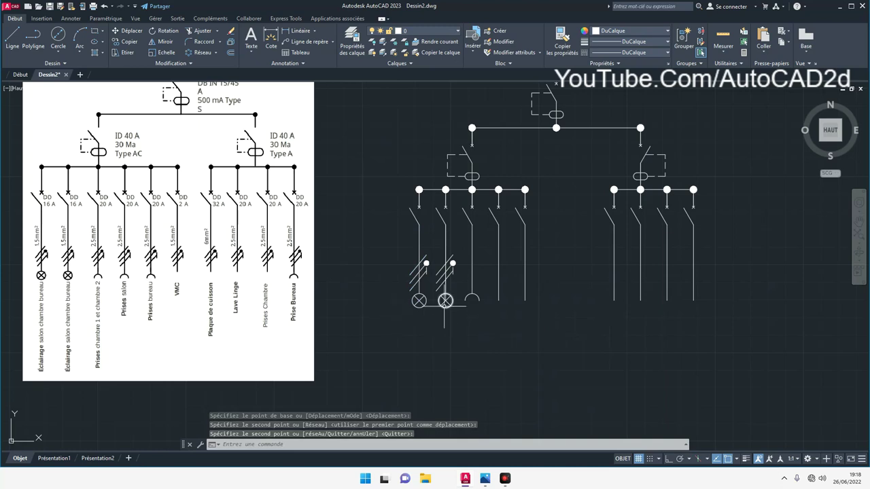
# Copy the third branch's socket circuit onto the fourth and fifth breakers.
pyautogui.click(484, 314)
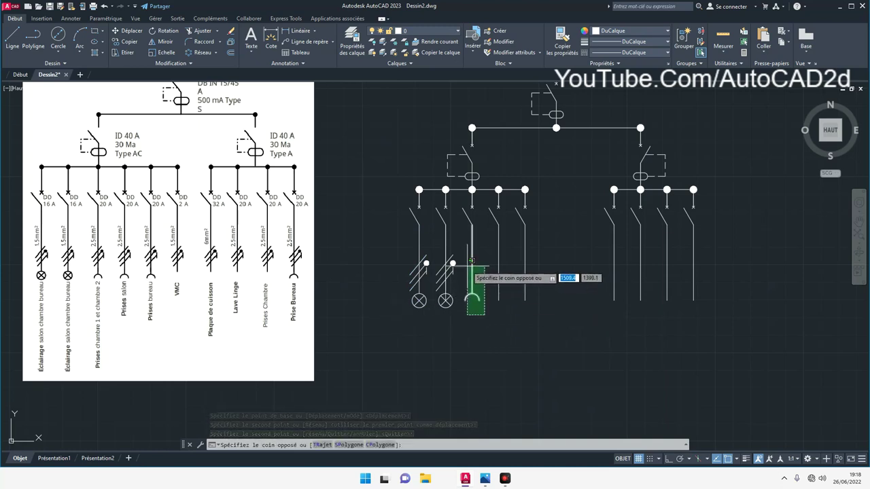
pyautogui.click(470, 261)
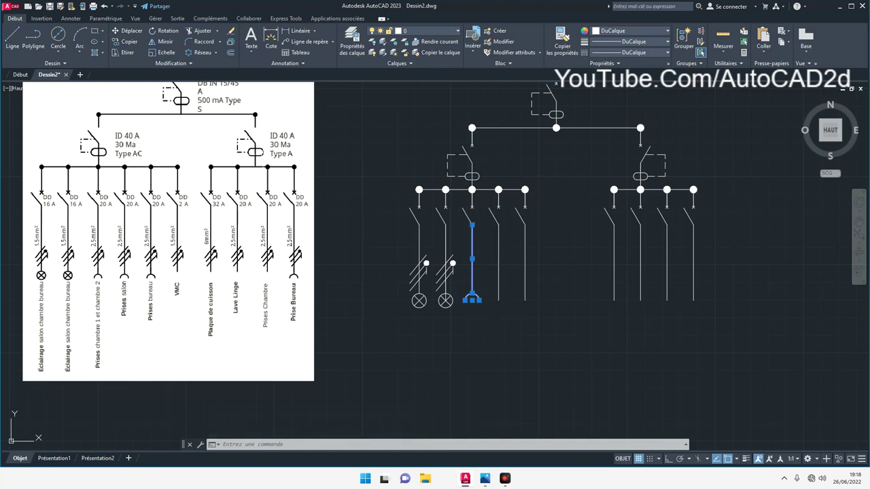
pyautogui.click(121, 43)
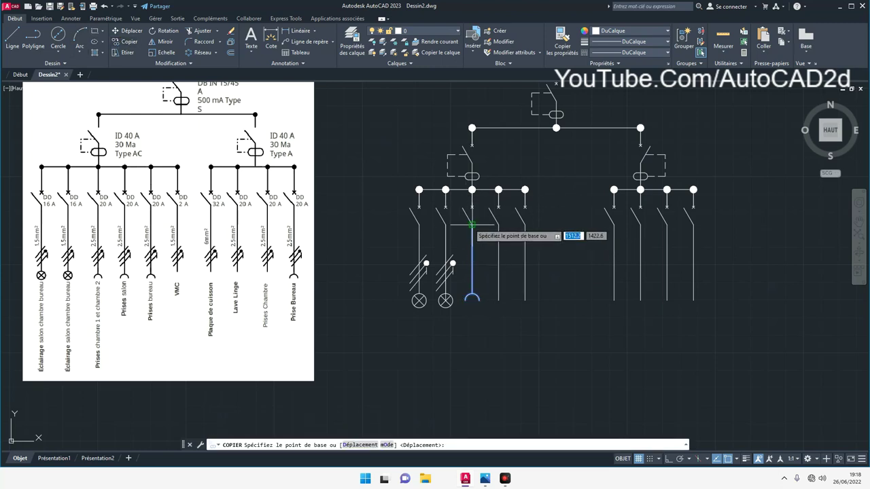
pyautogui.click(471, 225)
pyautogui.click(499, 225)
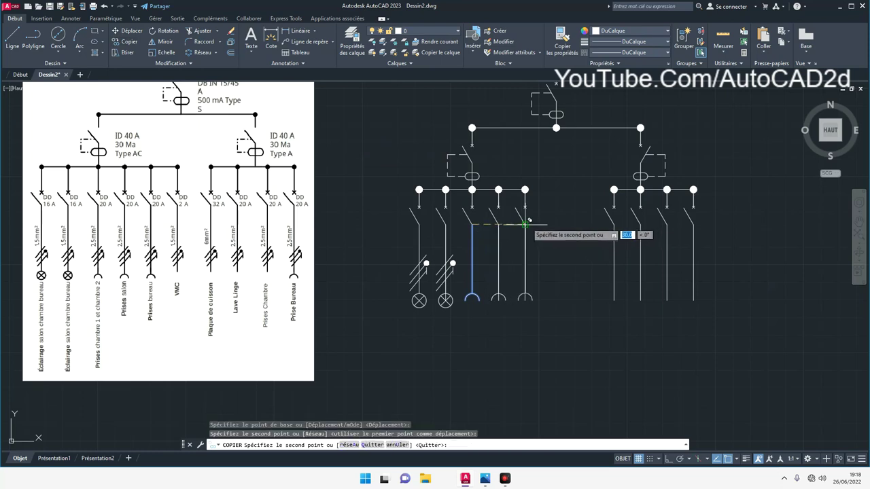
pyautogui.click(525, 225)
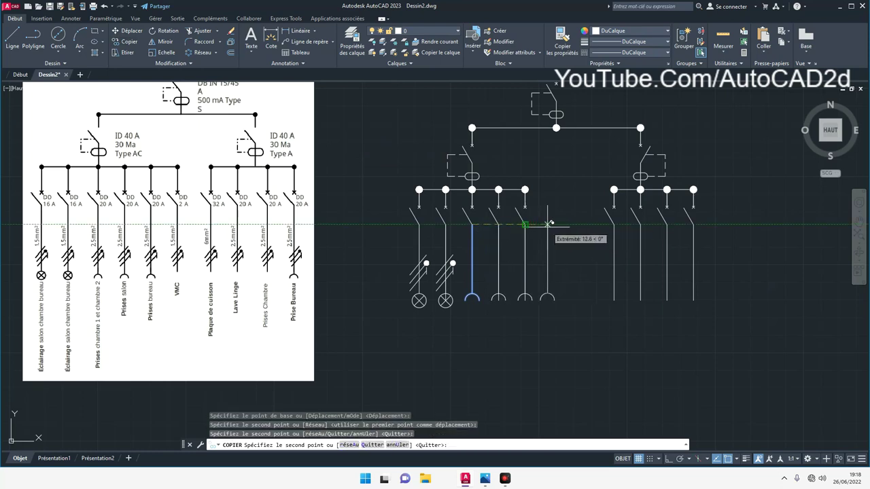
pyautogui.rightClick(548, 224)
pyautogui.click(569, 236)
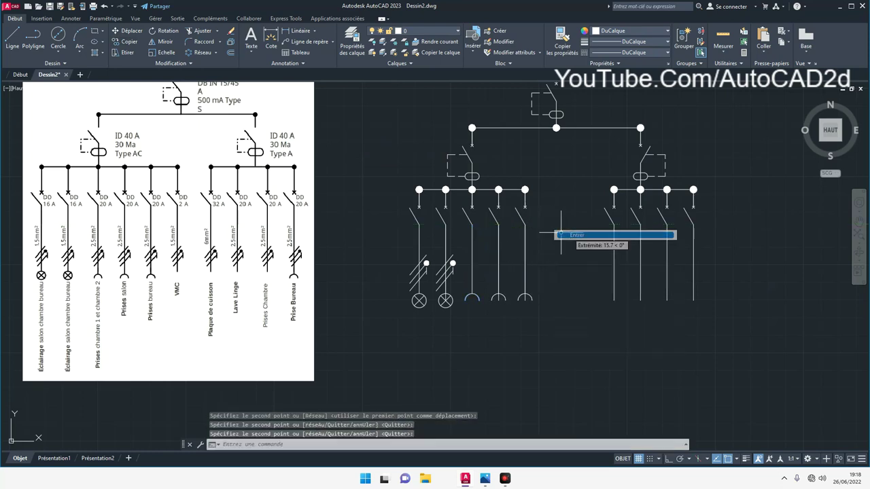
pyautogui.click(549, 315)
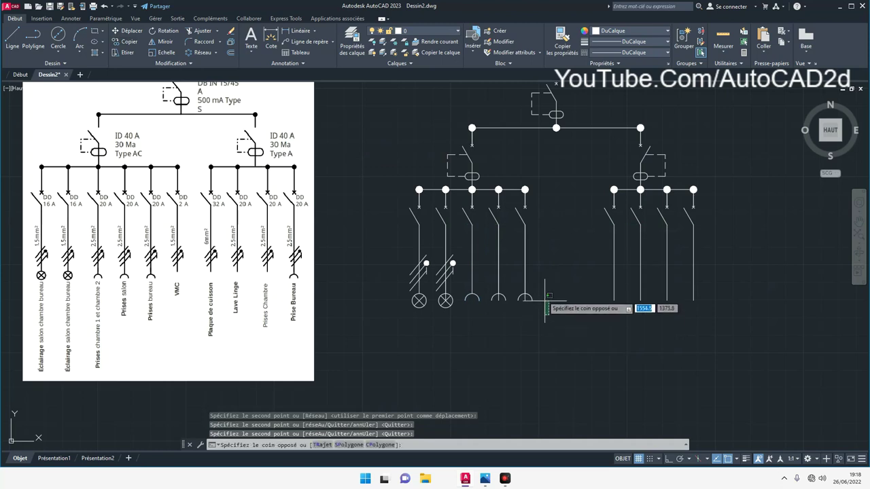
# Copy the fifth branch with its socket from its node onto the sixth node.
pyautogui.click(512, 178)
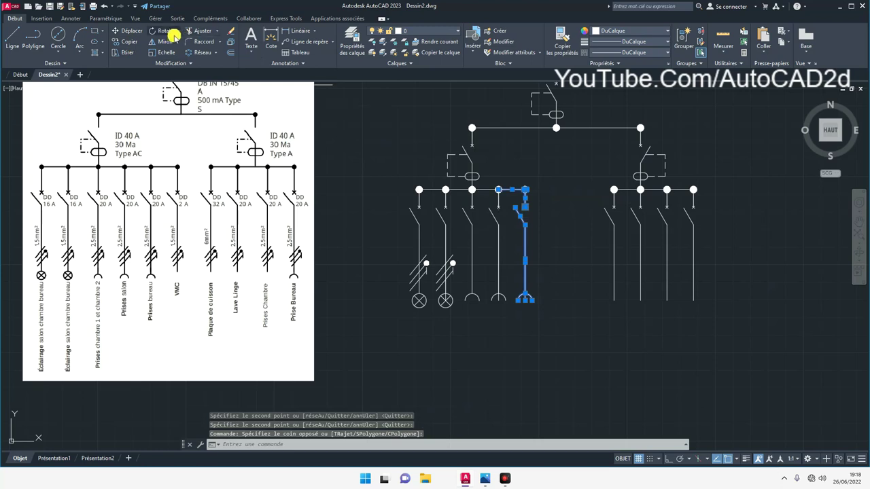
pyautogui.click(125, 42)
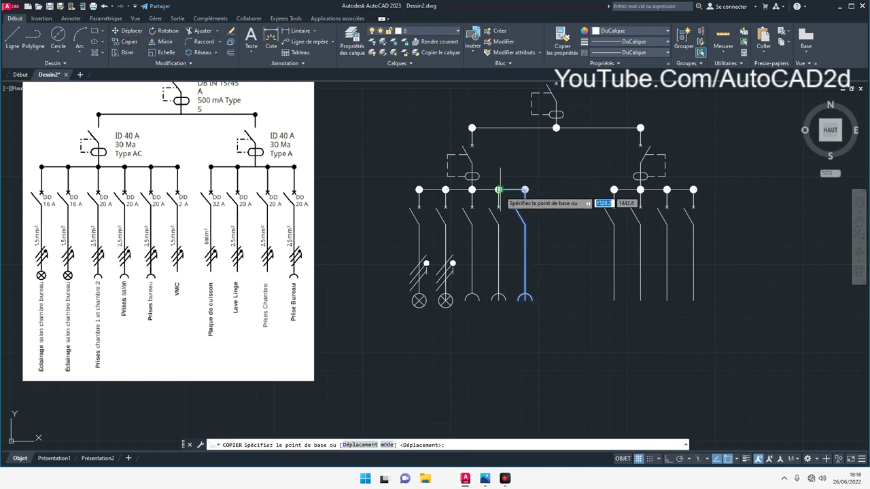
pyautogui.click(498, 189)
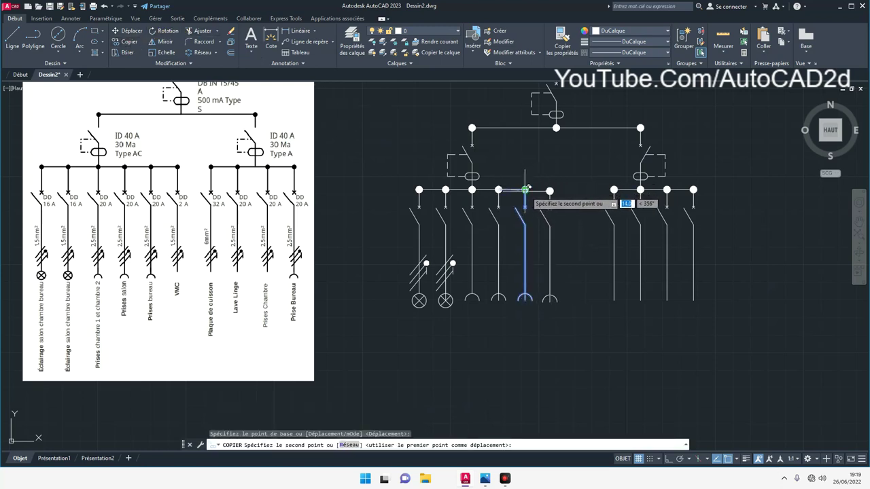
pyautogui.scroll(4, 523, 188)
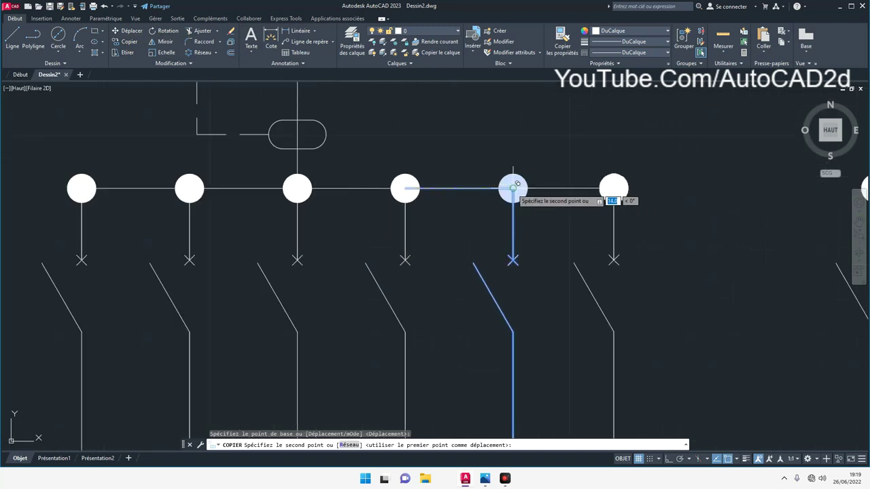
pyautogui.press('Return')
pyautogui.rightClick(597, 170)
pyautogui.click(619, 178)
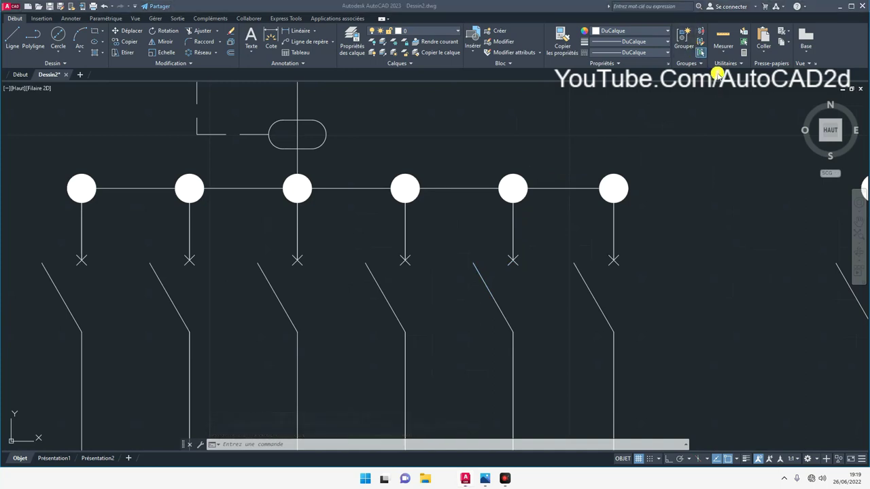
# Zoom around to check the copy and select the socket arc on the sixth branch.
pyautogui.scroll(-5, 621, 252)
pyautogui.scroll(2, 662, 267)
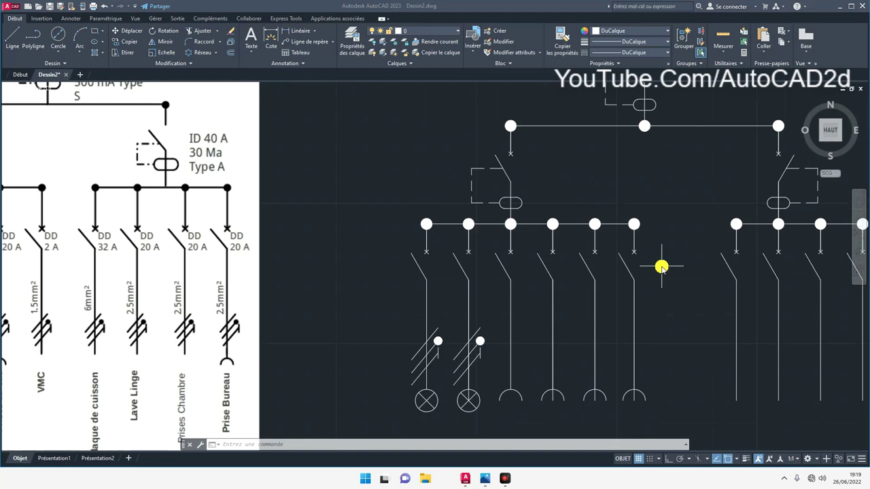
pyautogui.scroll(-2, 487, 272)
pyautogui.scroll(-2, 421, 269)
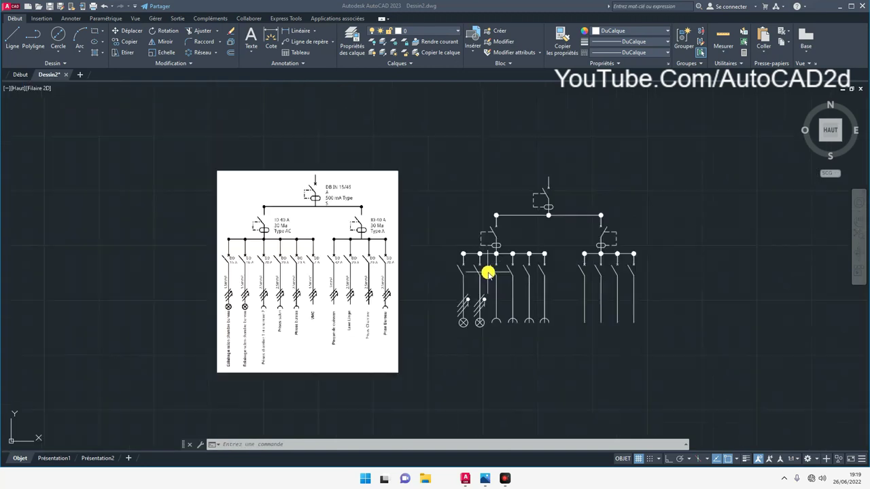
pyautogui.scroll(2, 275, 309)
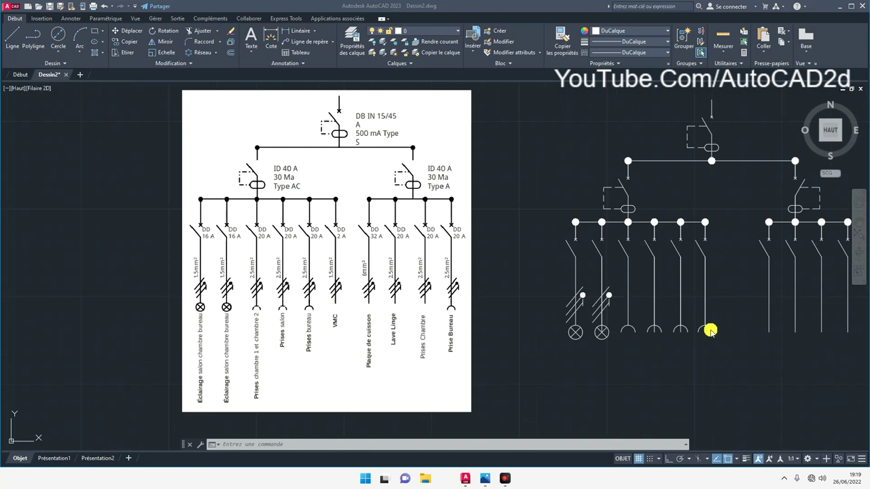
pyautogui.click(693, 317)
pyautogui.write('EFF')
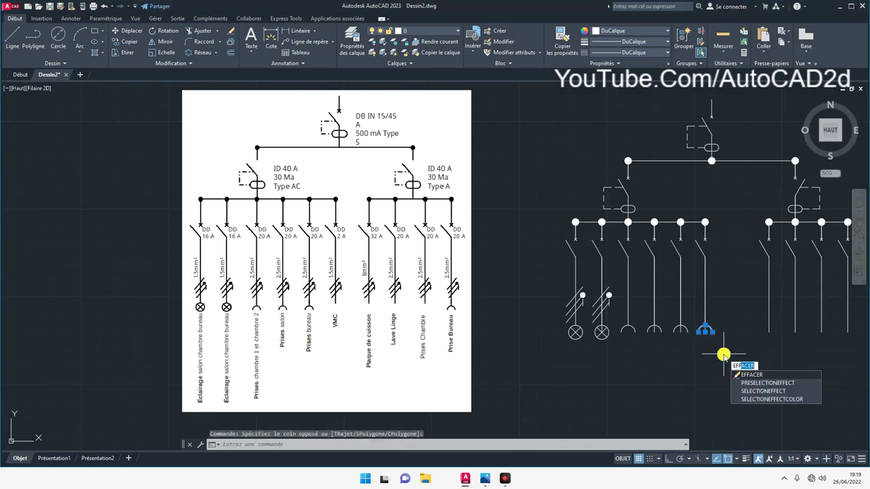
# Delete the sixth branch's socket arc and trim the wire protruding through the fifth socket.
pyautogui.press('Return')
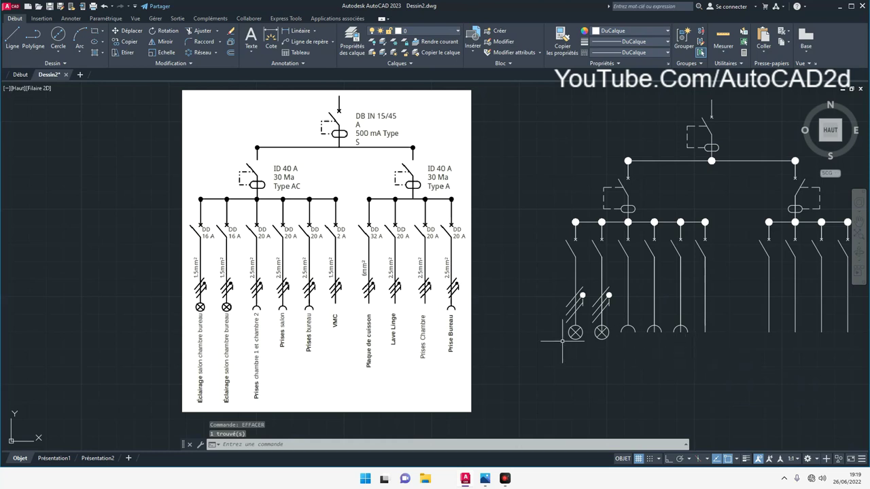
pyautogui.scroll(2, 673, 331)
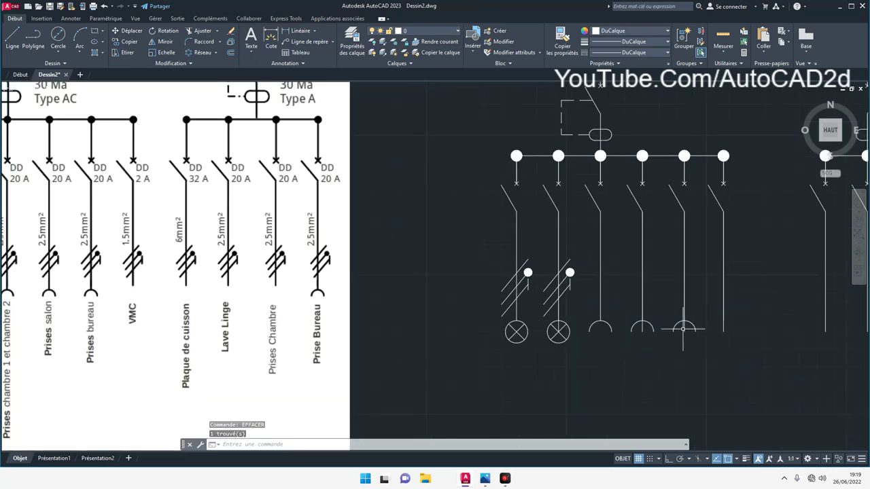
pyautogui.click(203, 31)
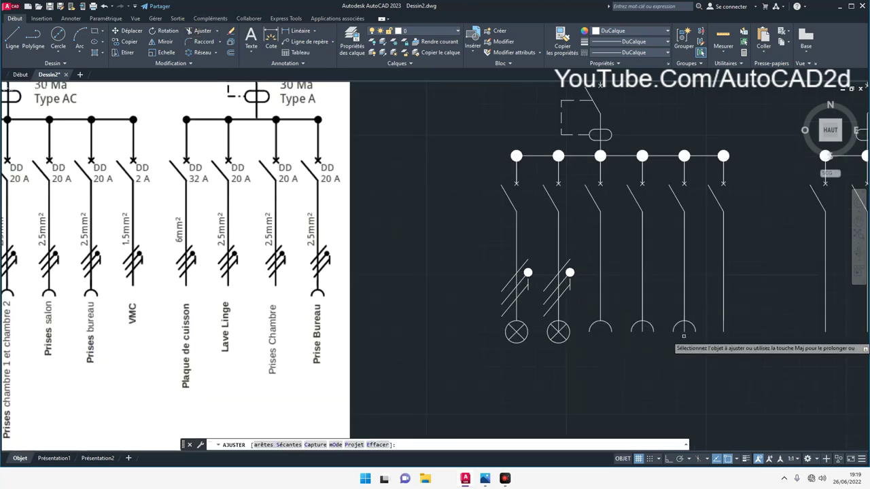
pyautogui.click(640, 329)
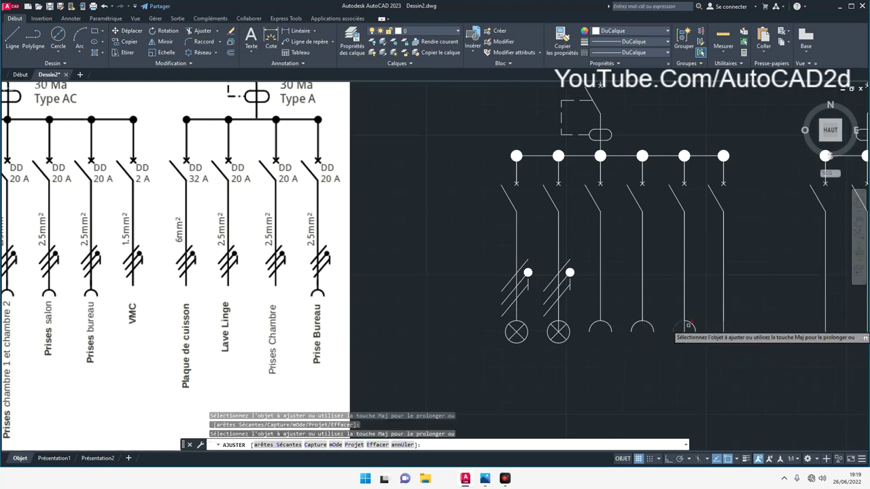
pyautogui.scroll(-2, 626, 331)
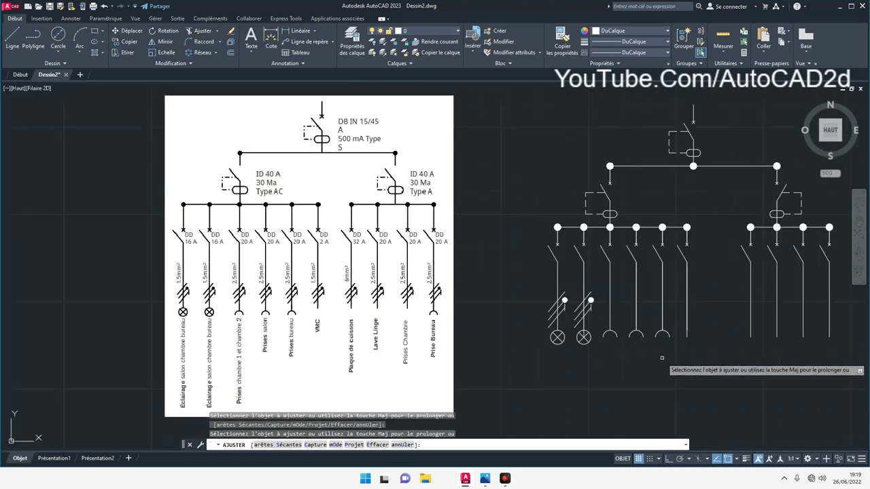
pyautogui.rightClick(661, 353)
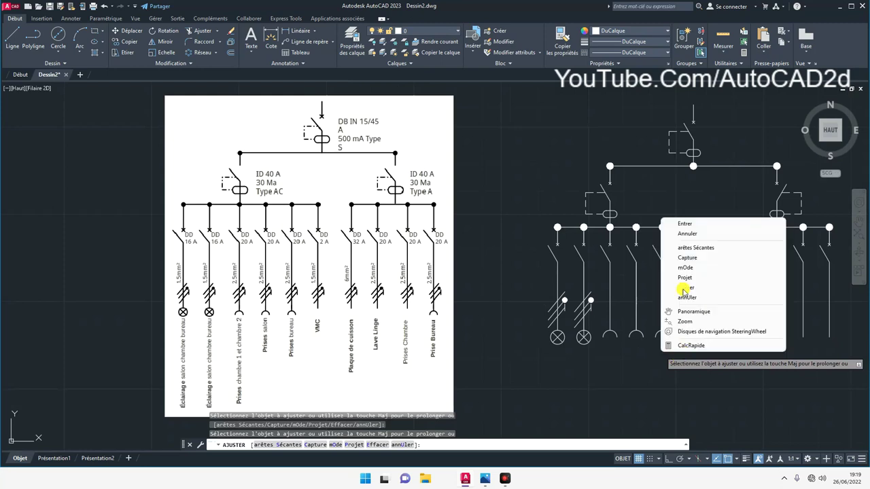
pyautogui.click(687, 233)
pyautogui.scroll(-2, 393, 326)
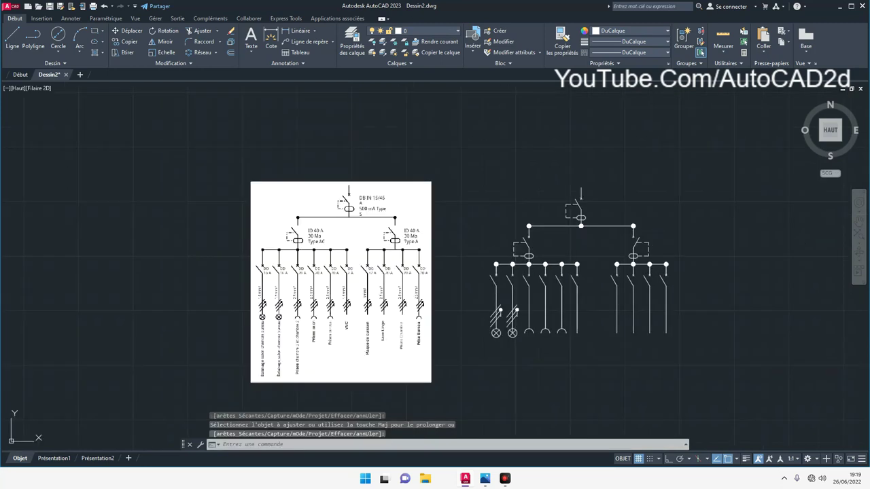
pyautogui.scroll(1, 440, 320)
pyautogui.scroll(1, 440, 320)
pyautogui.scroll(-1, 440, 320)
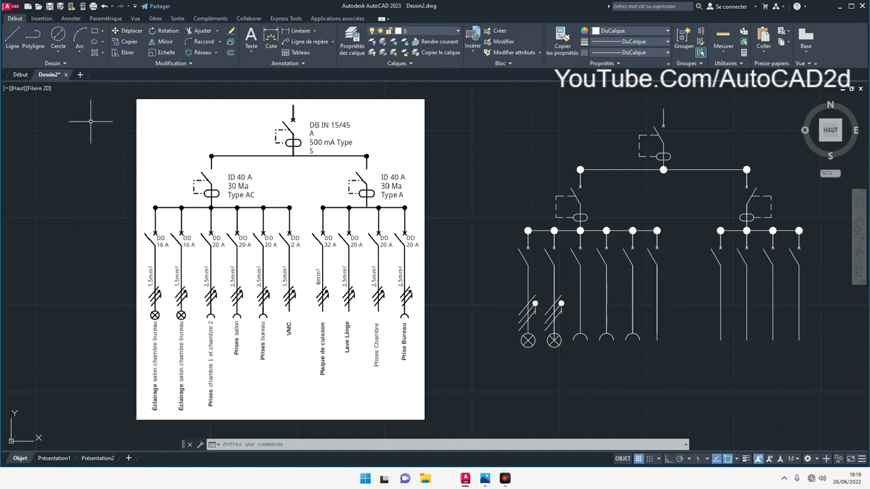
pyautogui.click(128, 43)
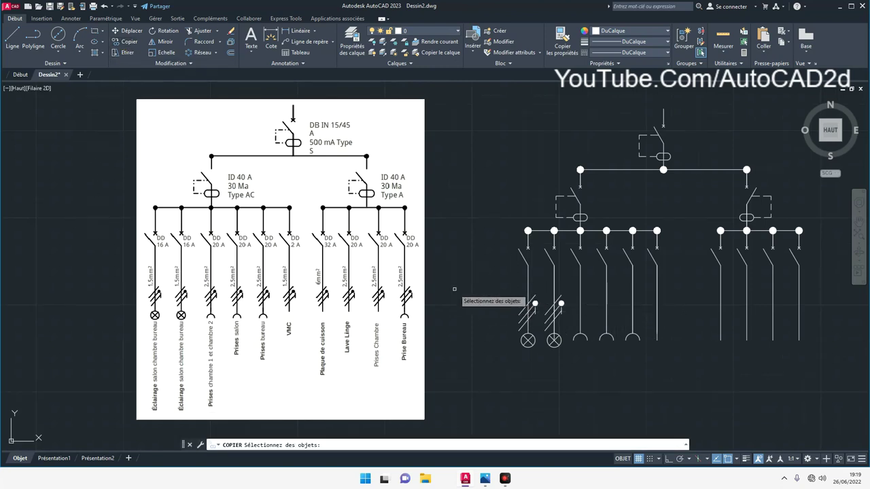
# Select the first branch's cable mark and set its copy base point at the intersection.
pyautogui.scroll(2, 517, 302)
pyautogui.scroll(1, 524, 307)
pyautogui.scroll(1, 537, 309)
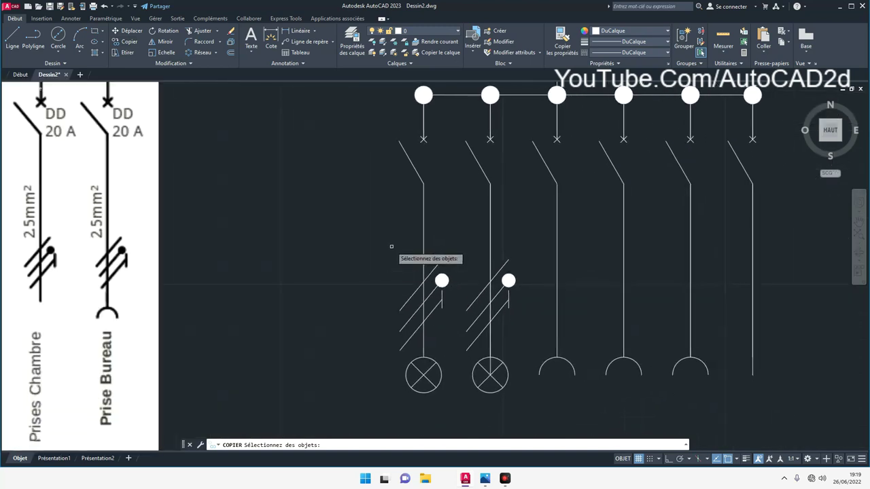
pyautogui.click(371, 234)
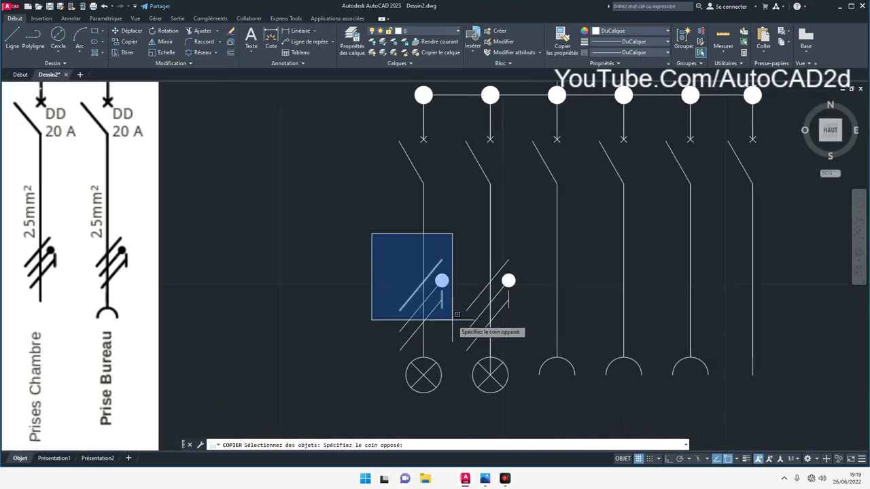
pyautogui.click(453, 355)
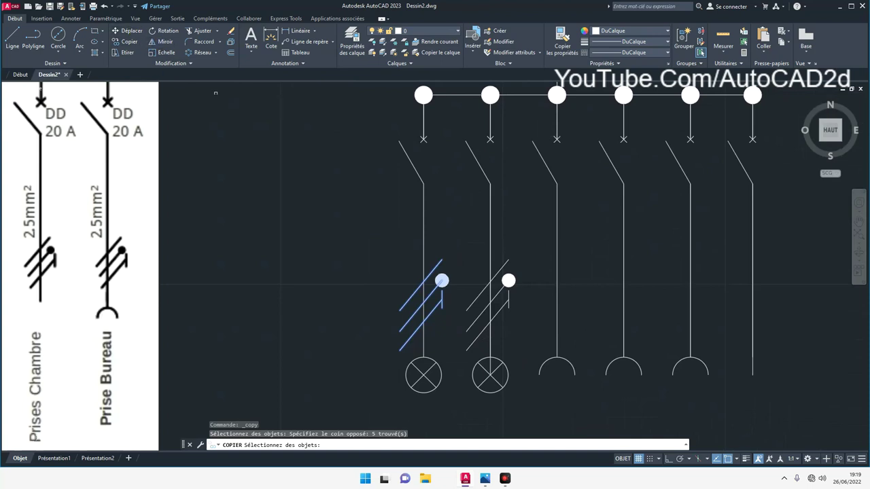
pyautogui.press('Return')
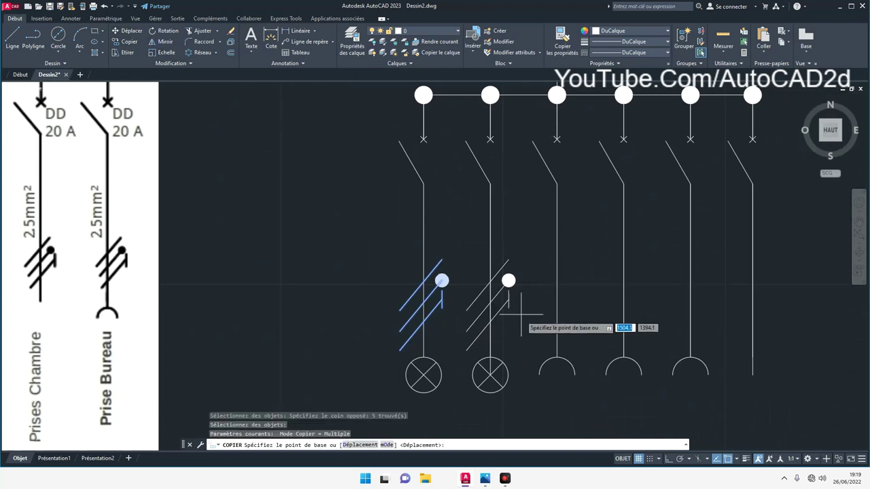
pyautogui.click(423, 301)
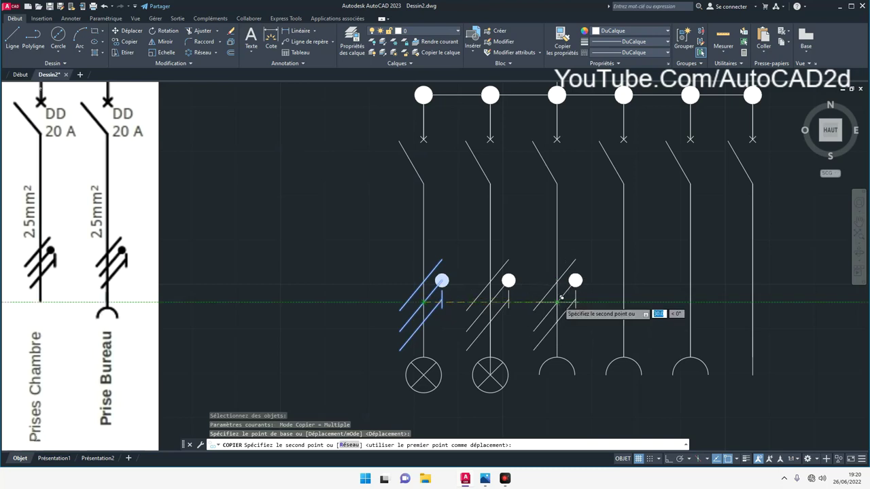
# With Ortho on, place a copy of the cable mark on the fourth branch.
pyautogui.scroll(-3, 598, 313)
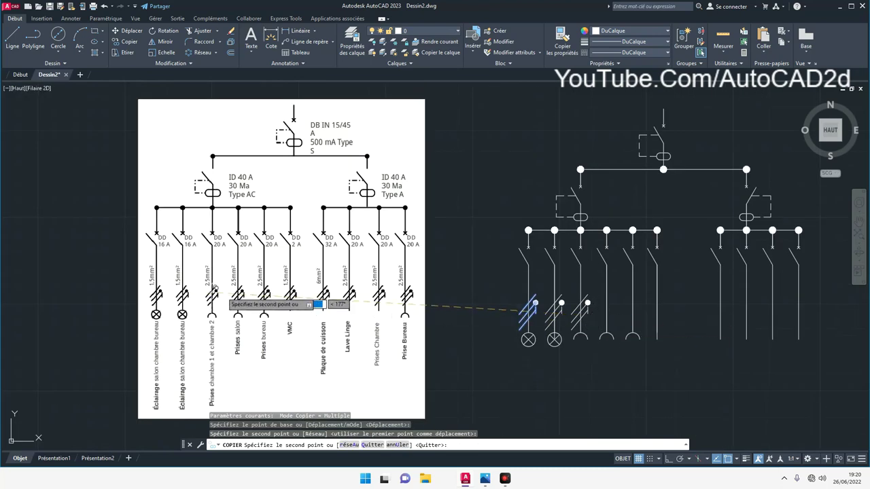
pyautogui.scroll(3, 598, 303)
pyautogui.scroll(2, 598, 303)
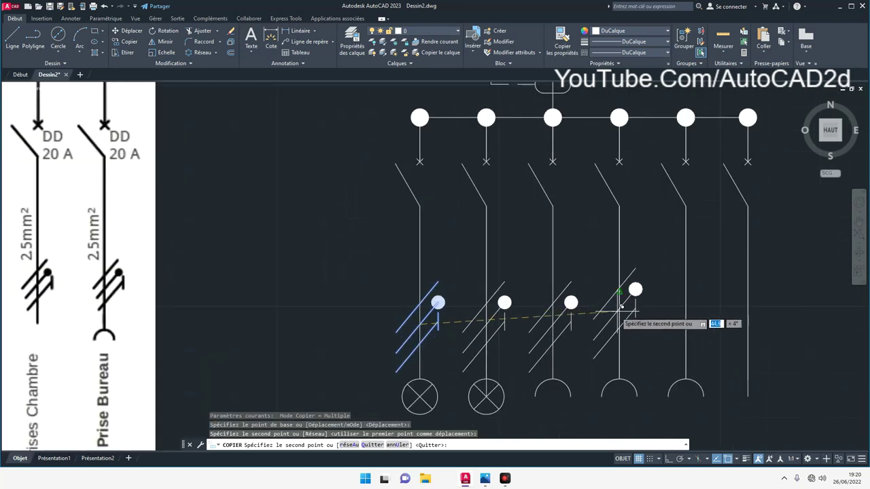
pyautogui.click(668, 460)
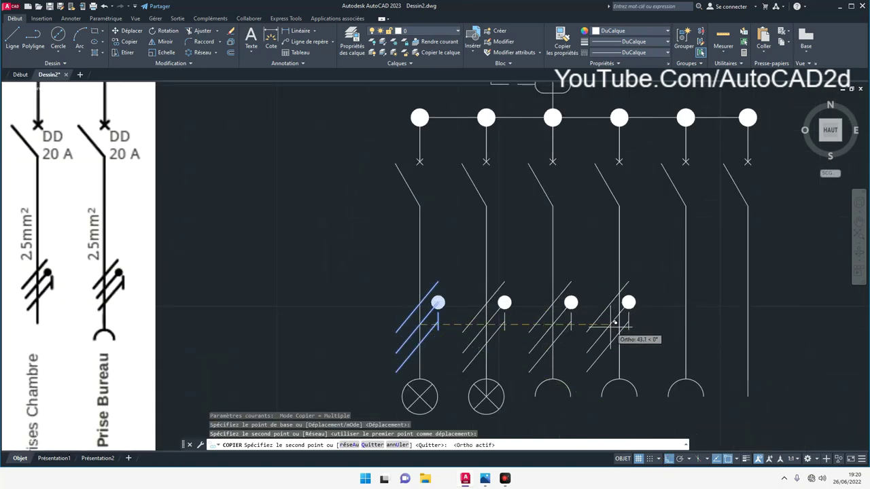
pyautogui.click(668, 460)
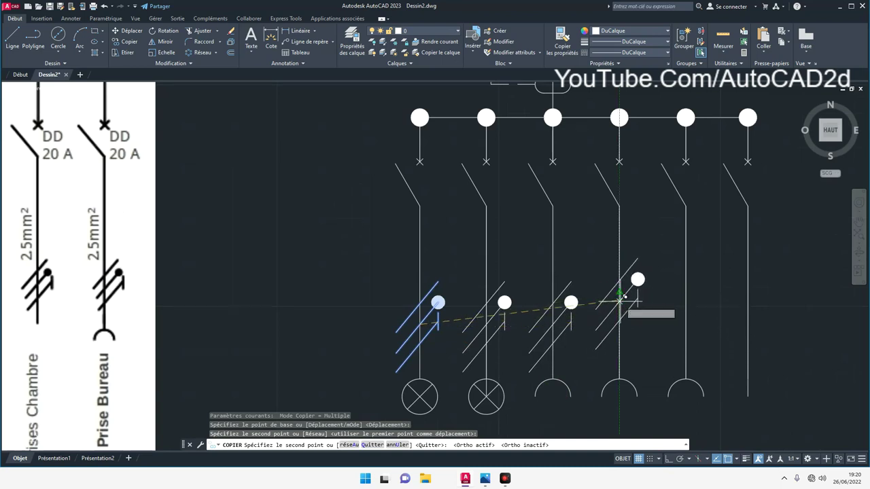
pyautogui.click(668, 460)
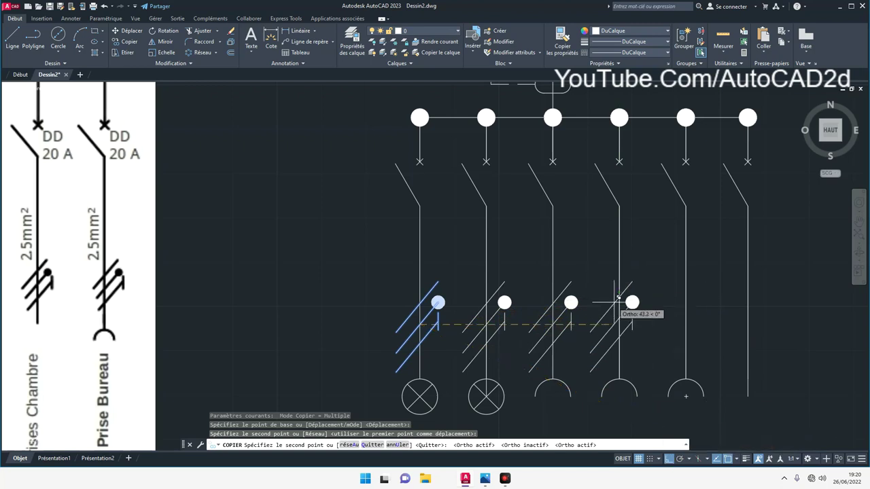
pyautogui.click(623, 318)
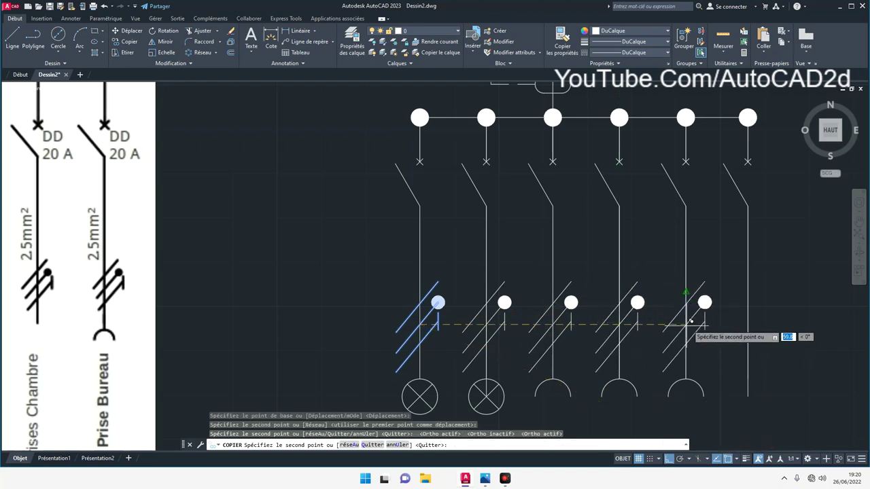
pyautogui.scroll(4, 688, 323)
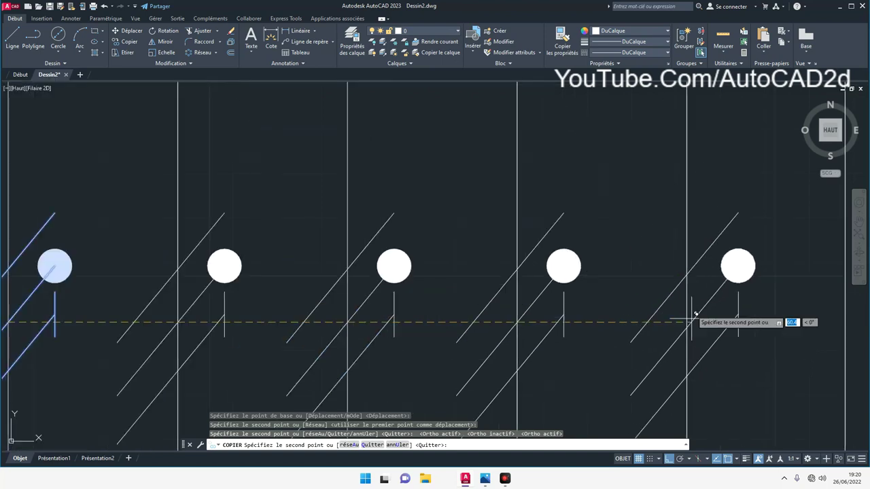
pyautogui.scroll(-4, 688, 318)
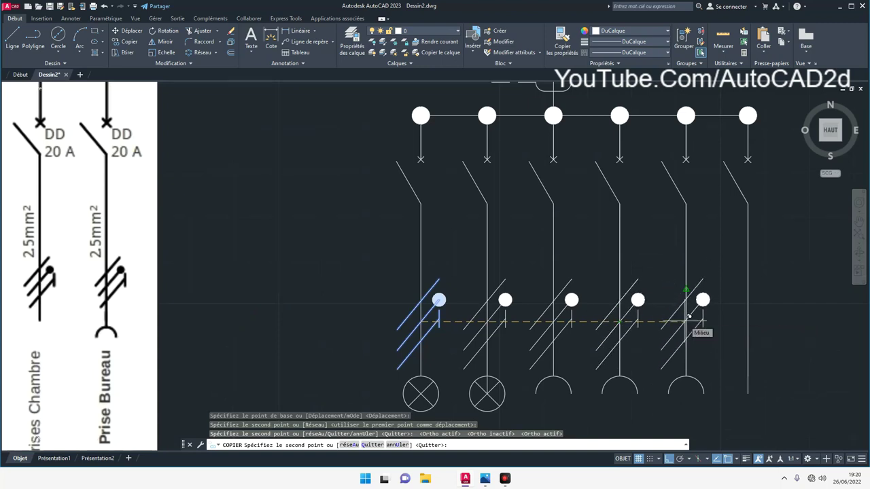
pyautogui.press('Escape')
# Window-select the fourth branch line together with its cable mark and dot.
pyautogui.scroll(-3, 688, 326)
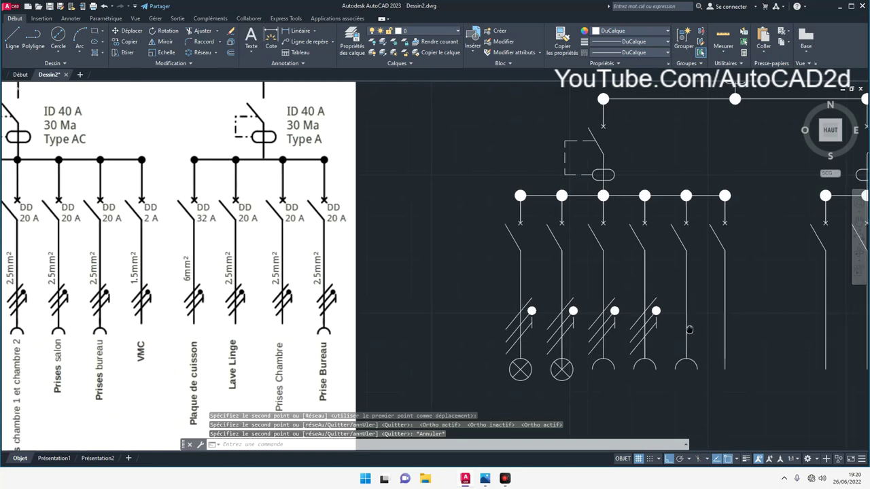
pyautogui.scroll(2, 610, 297)
pyautogui.scroll(3, 593, 297)
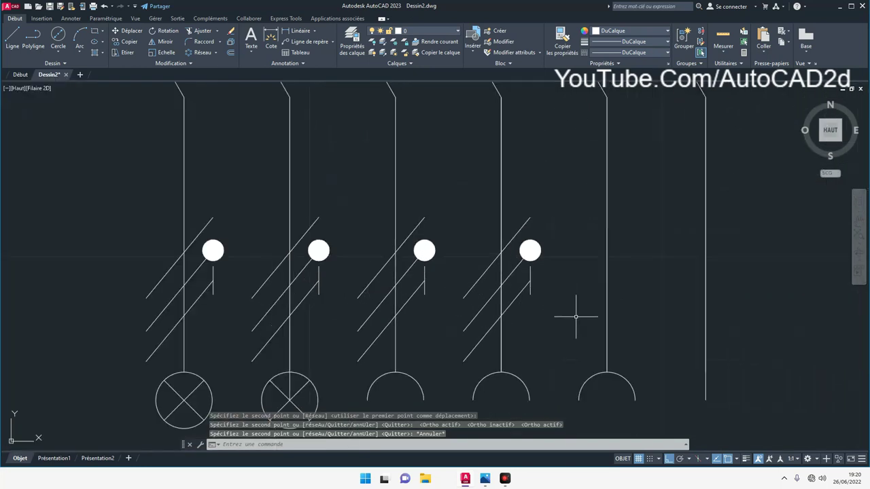
pyautogui.click(575, 316)
pyautogui.click(539, 245)
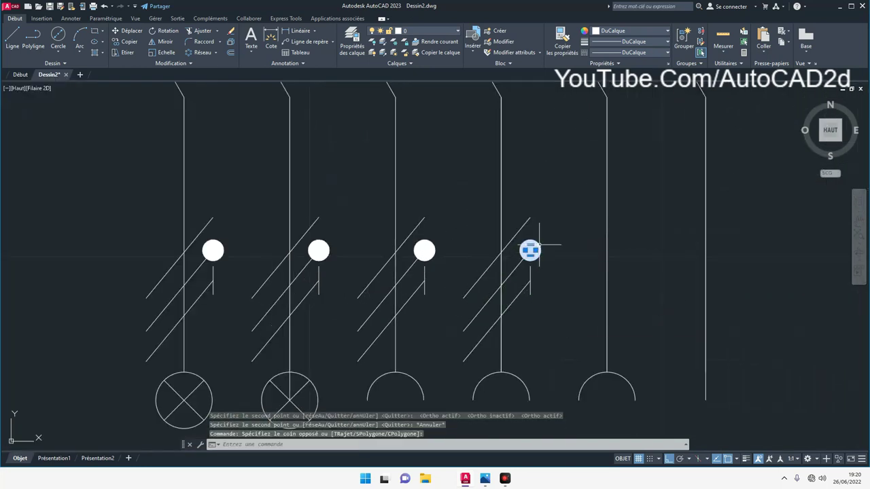
pyautogui.click(561, 301)
pyautogui.scroll(-2, 562, 308)
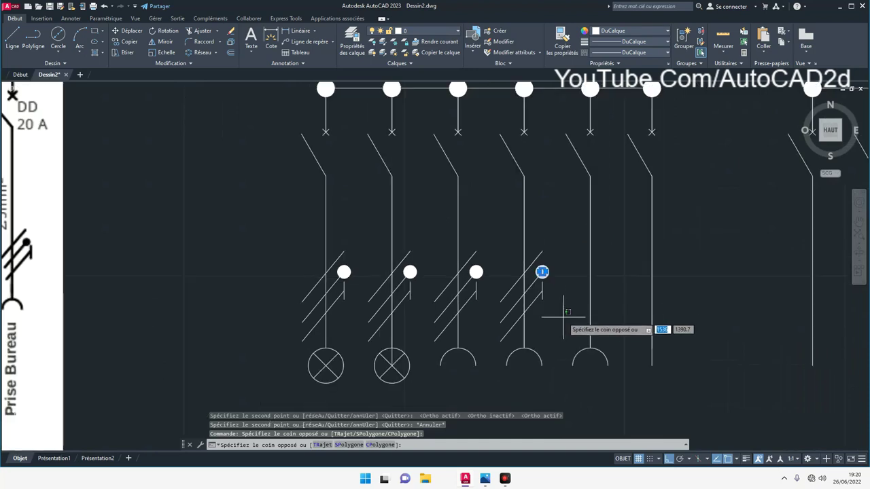
pyautogui.click(541, 297)
pyautogui.click(567, 330)
pyautogui.click(517, 251)
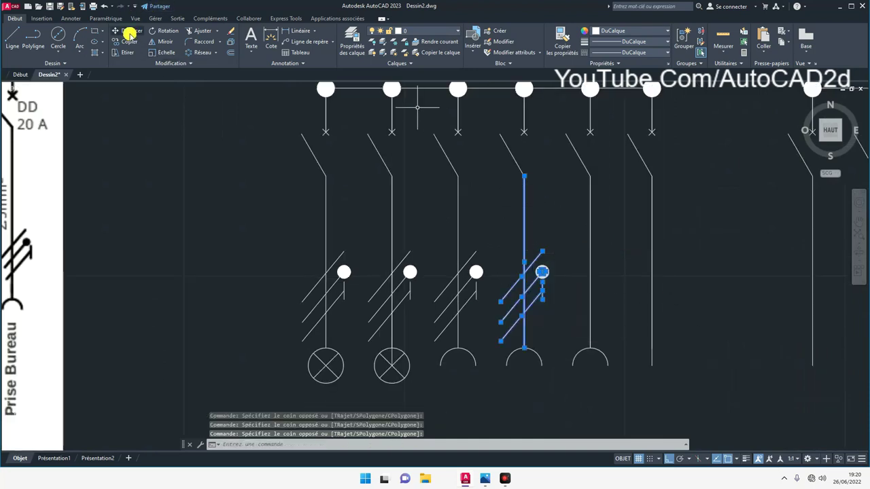
# Copy the marked branch line onto the next branch and all three right-hand circuits.
pyautogui.click(129, 41)
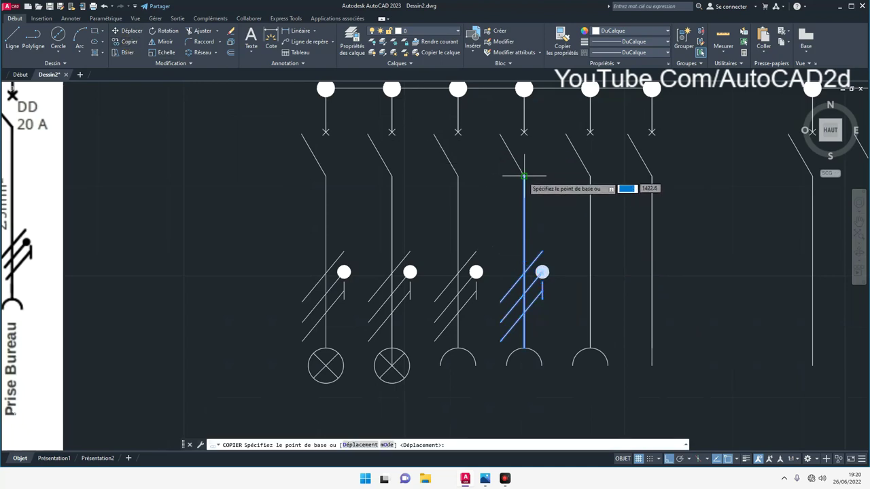
pyautogui.click(524, 176)
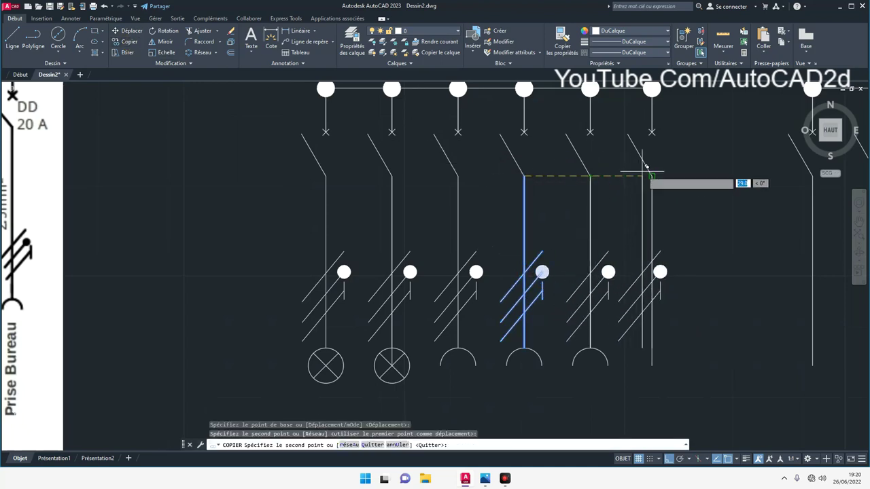
pyautogui.click(653, 179)
pyautogui.scroll(-1, 627, 197)
pyautogui.scroll(-2, 634, 192)
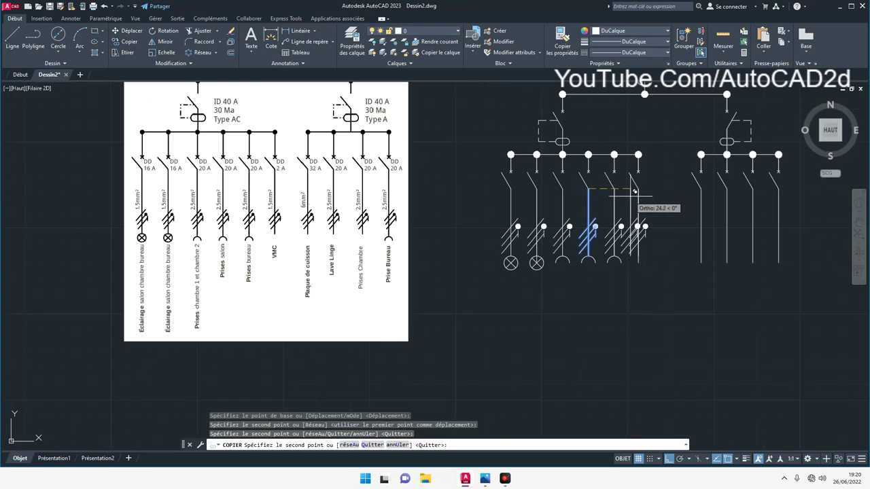
pyautogui.scroll(2, 695, 200)
pyautogui.click(682, 175)
pyautogui.click(724, 175)
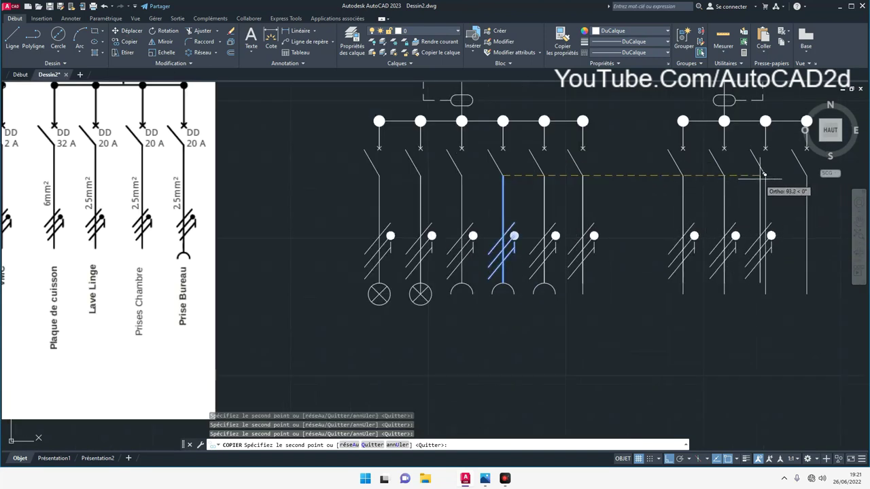
pyautogui.click(765, 175)
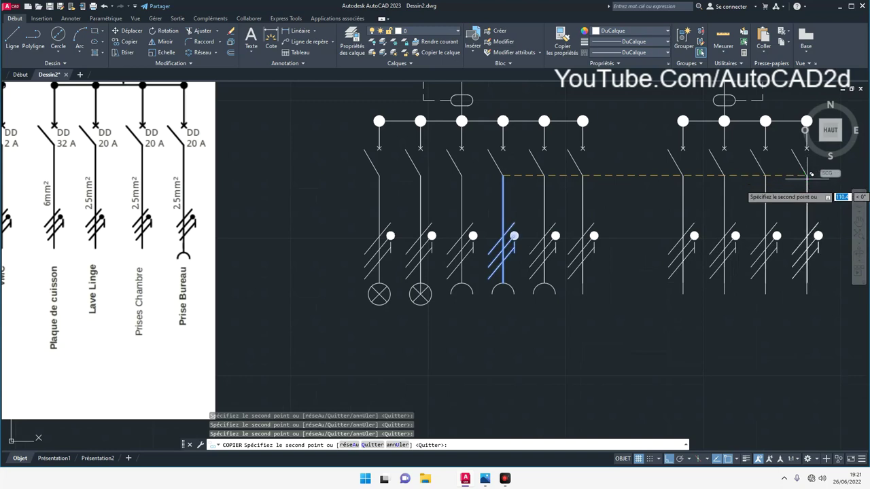
pyautogui.rightClick(712, 258)
pyautogui.click(721, 265)
# Pan to show both breaker groups and select the socket arc symbol.
pyautogui.scroll(-2, 673, 252)
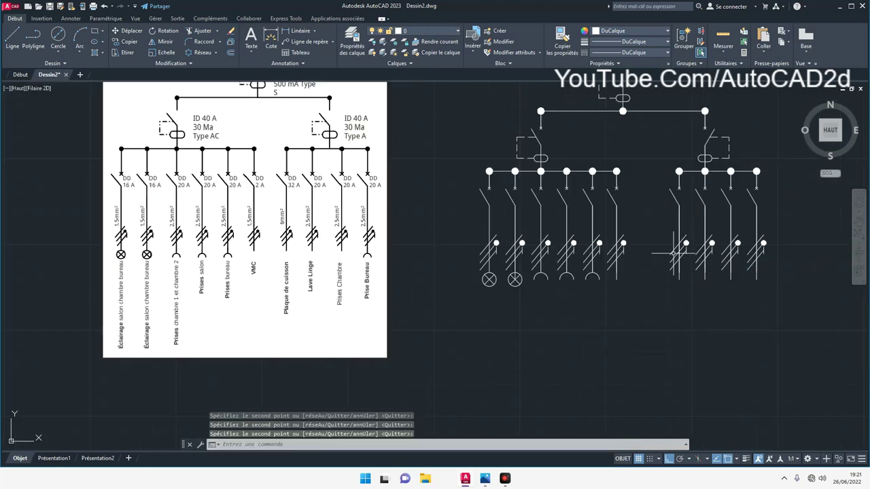
pyautogui.scroll(-2, 673, 253)
pyautogui.scroll(2, 677, 255)
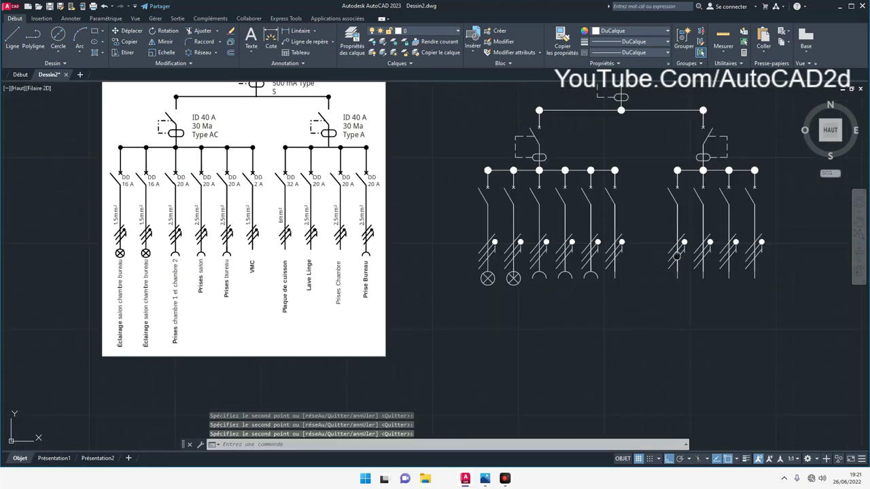
pyautogui.moveTo(680, 254); pyautogui.dragTo(680, 312, button='middle')
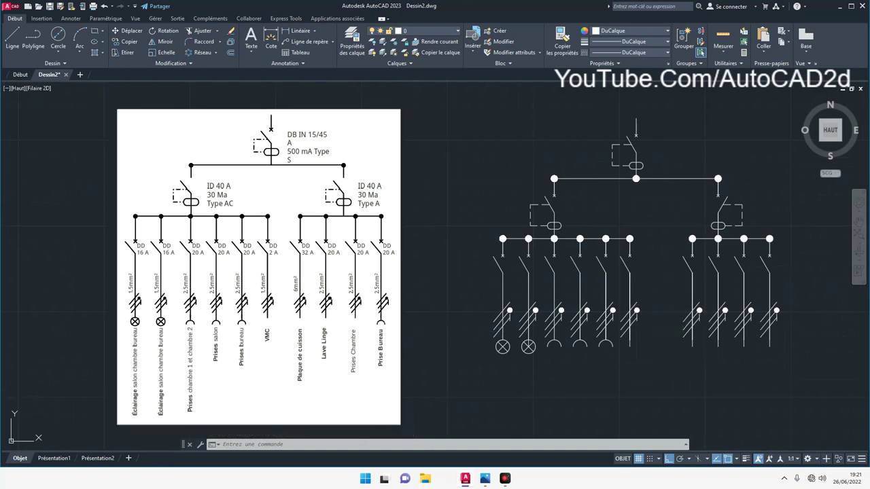
pyautogui.click(611, 343)
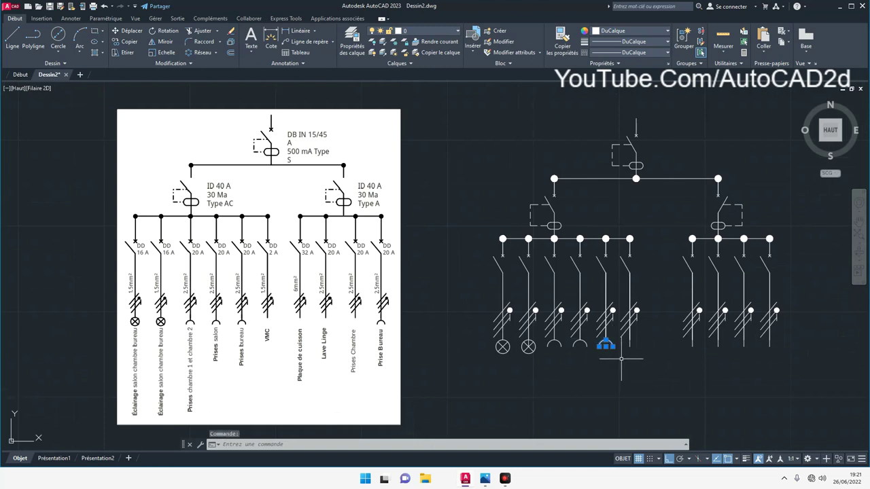
# Copy the socket arc to the bottom of the last right-hand branch.
pyautogui.click(129, 41)
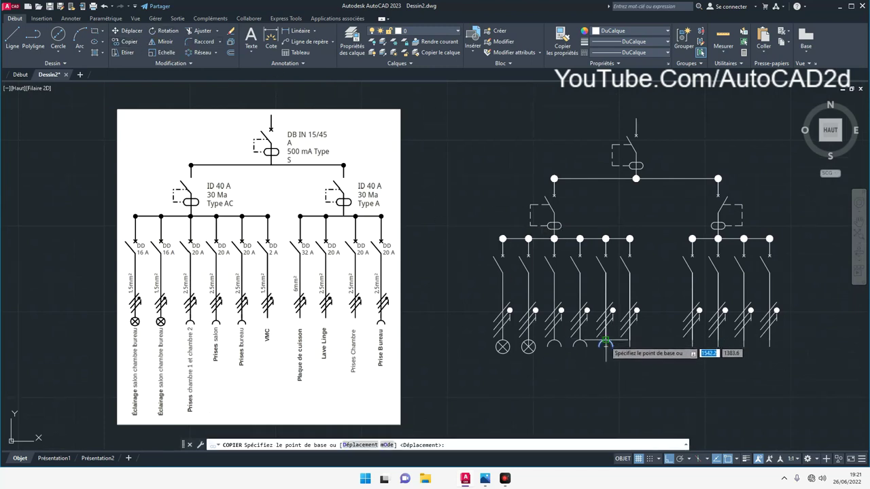
pyautogui.click(605, 342)
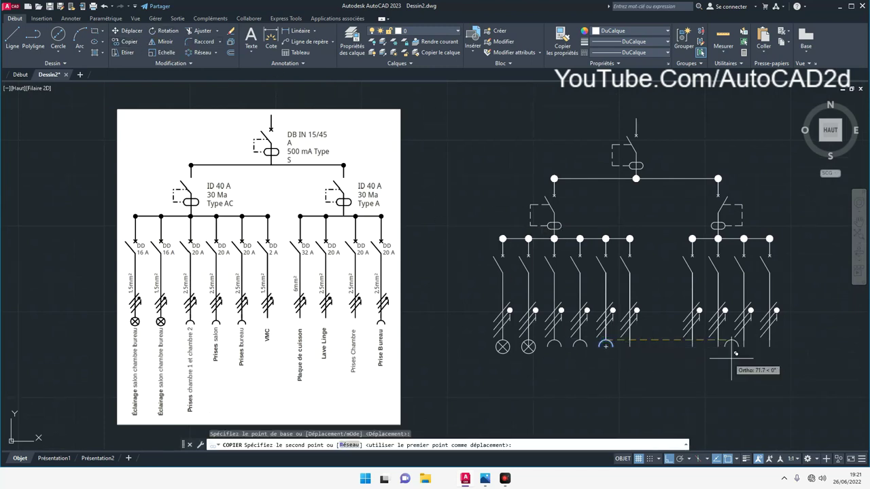
pyautogui.click(769, 345)
pyautogui.rightClick(750, 385)
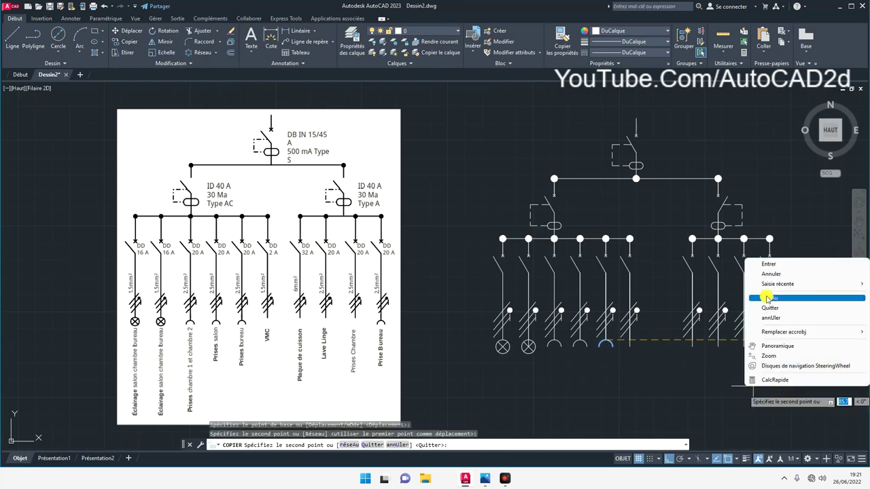
pyautogui.click(769, 264)
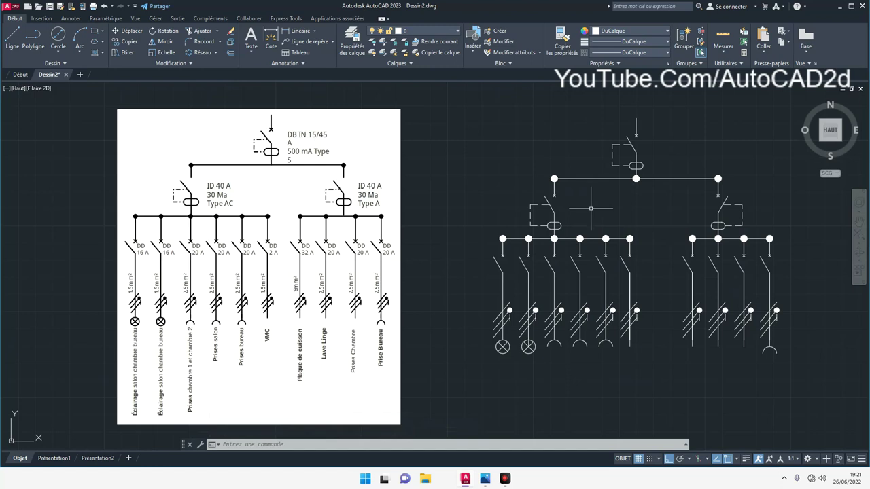
pyautogui.click(250, 35)
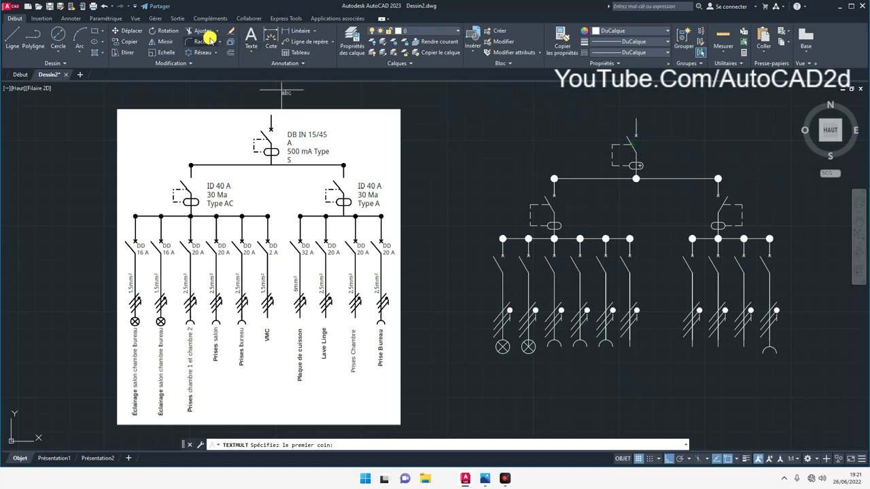
# Attempt single-line text beside the top breaker, cancelling after the height error.
pyautogui.click(250, 55)
pyautogui.click(271, 87)
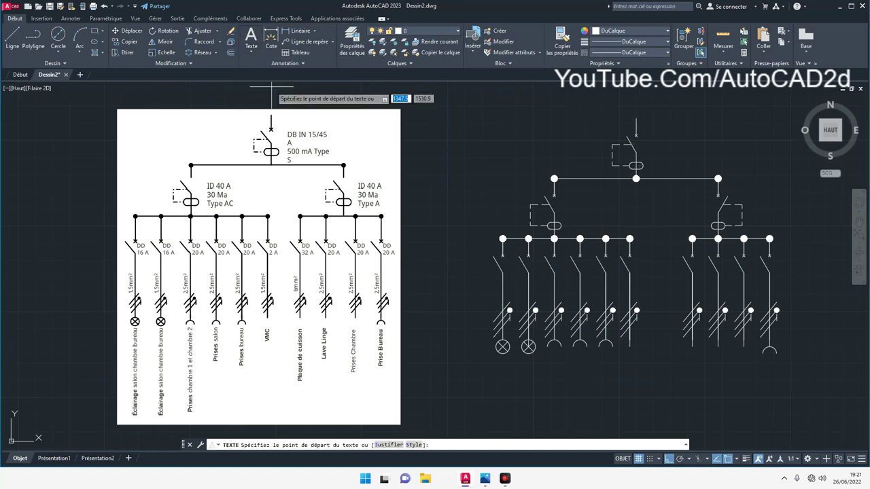
pyautogui.moveTo(655, 135); pyautogui.dragTo(490, 121, button='middle')
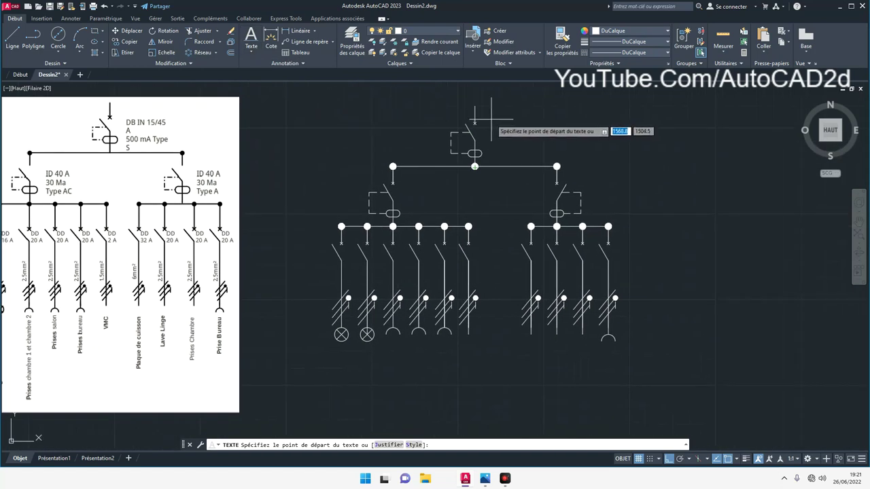
pyautogui.click(491, 115)
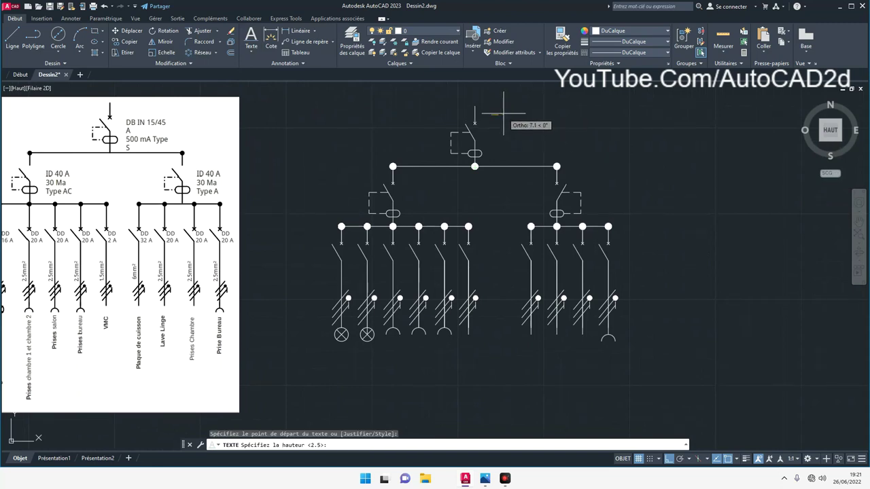
pyautogui.click(502, 114)
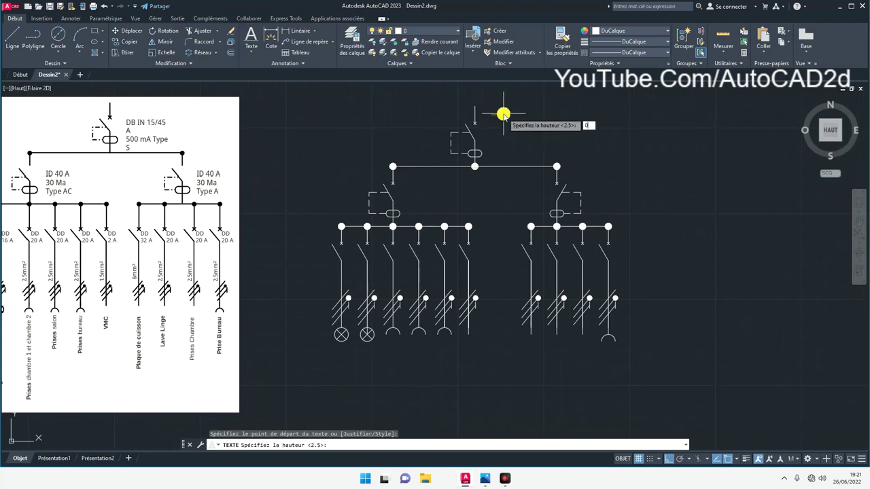
pyautogui.press('Return')
pyautogui.press('Escape')
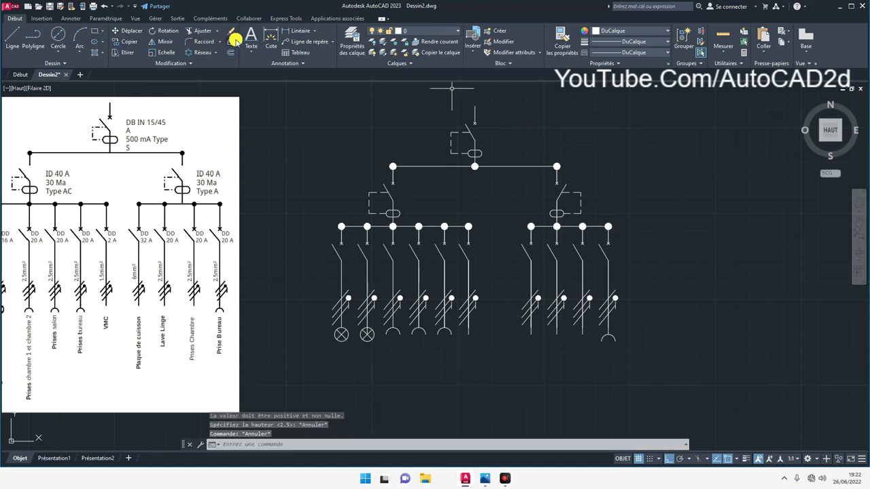
# Start single-line text beside the top breaker with default height and rotation, ending it empty.
pyautogui.click(251, 52)
pyautogui.click(255, 86)
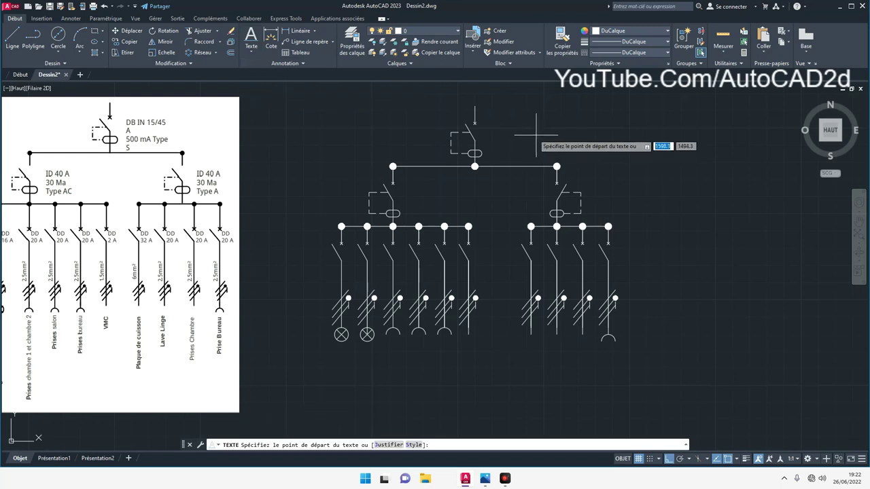
pyautogui.click(477, 122)
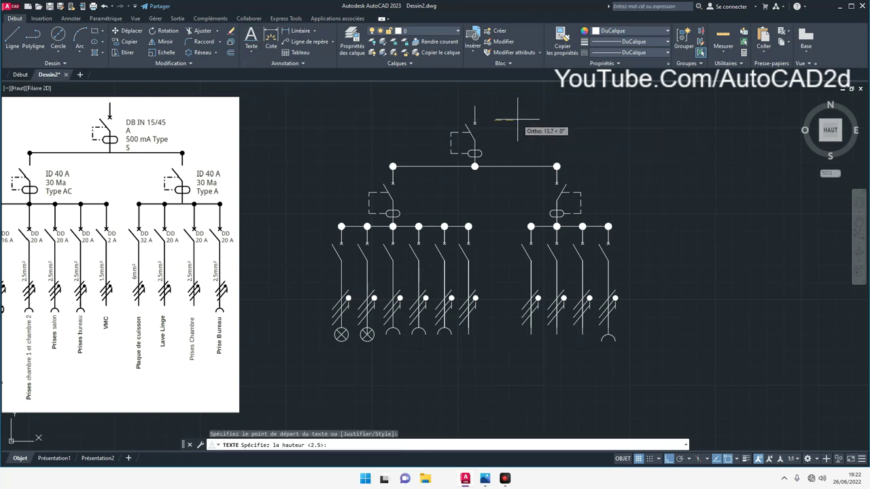
pyautogui.click(517, 120)
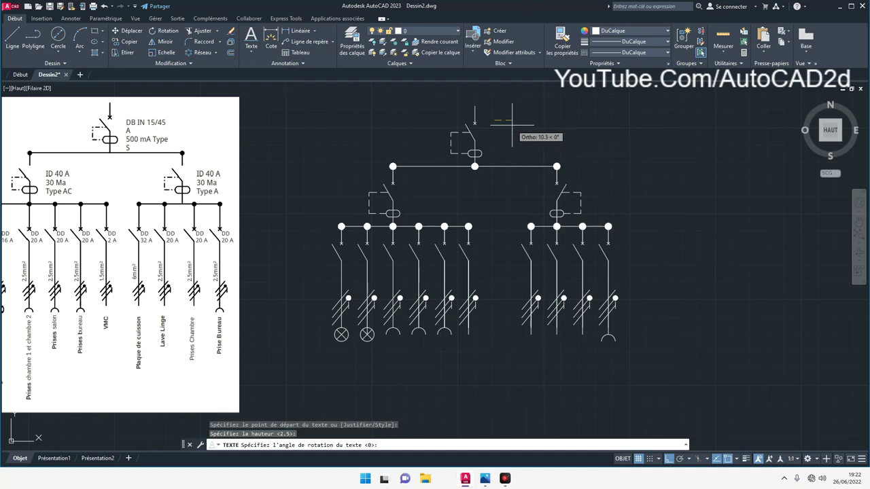
pyautogui.press('Return')
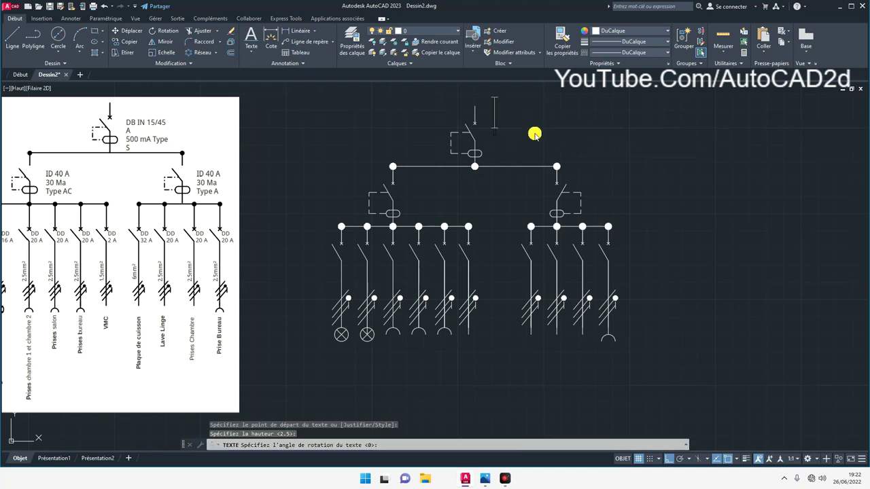
pyautogui.press('Return')
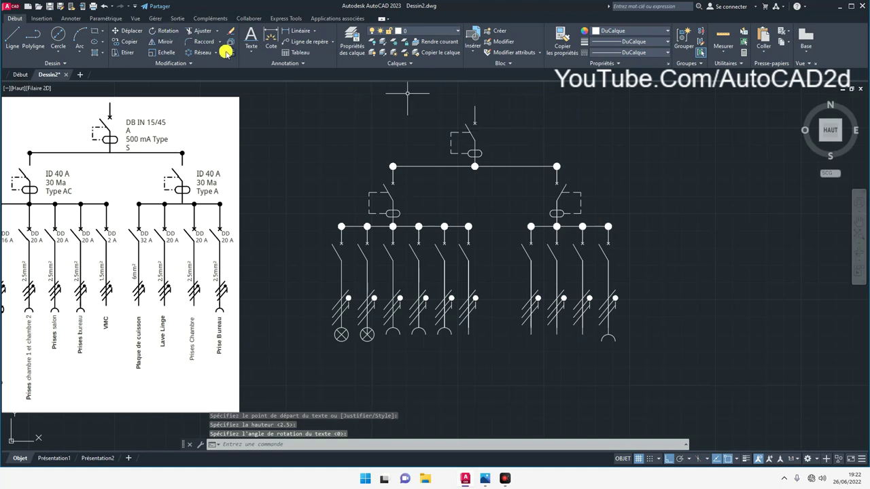
# Retry the single-line label with a height of 0, cancelling after the error.
pyautogui.click(251, 50)
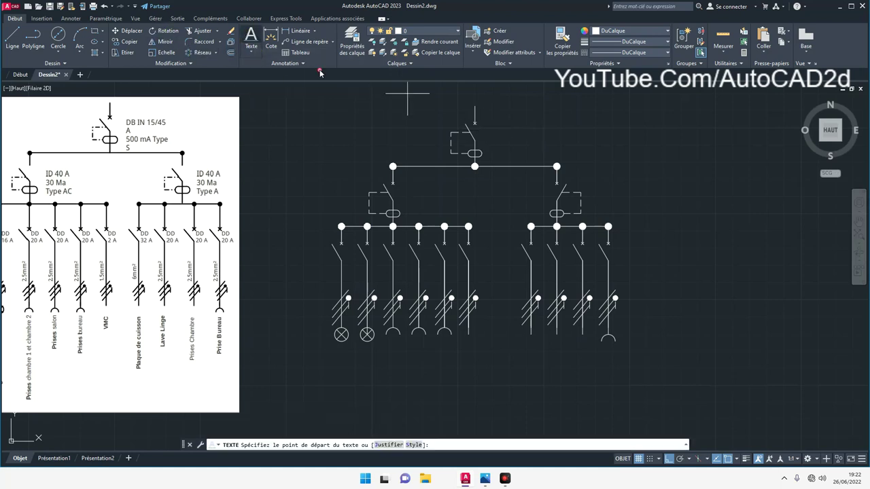
pyautogui.click(499, 125)
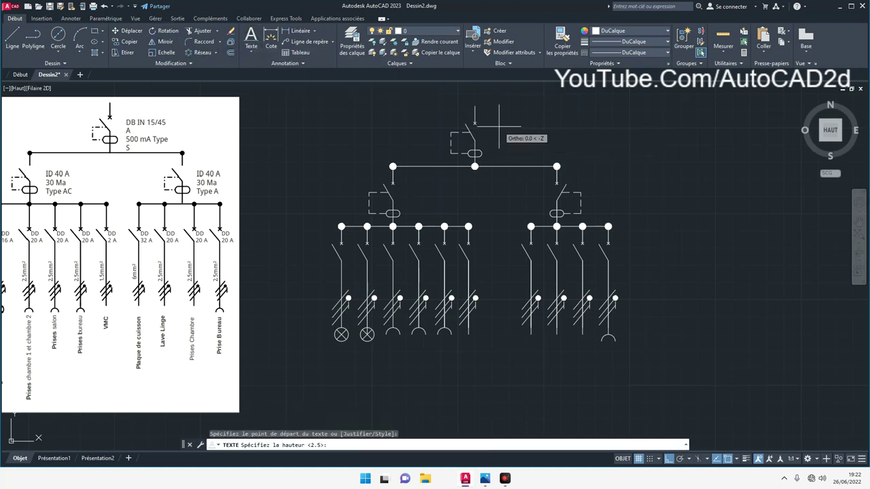
pyautogui.write('0')
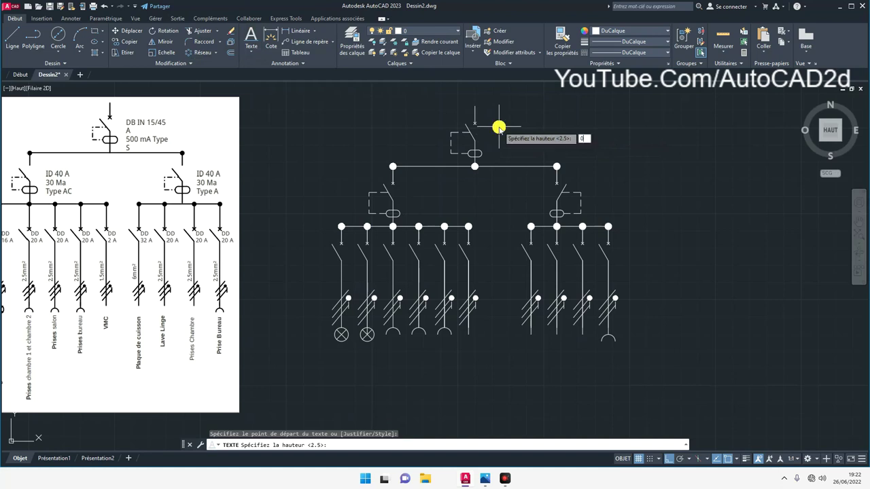
pyautogui.press('Return')
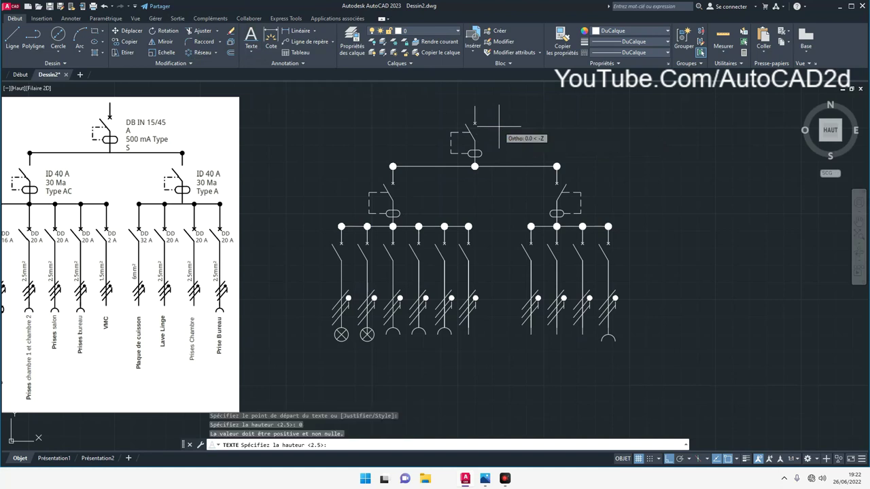
pyautogui.press('Escape')
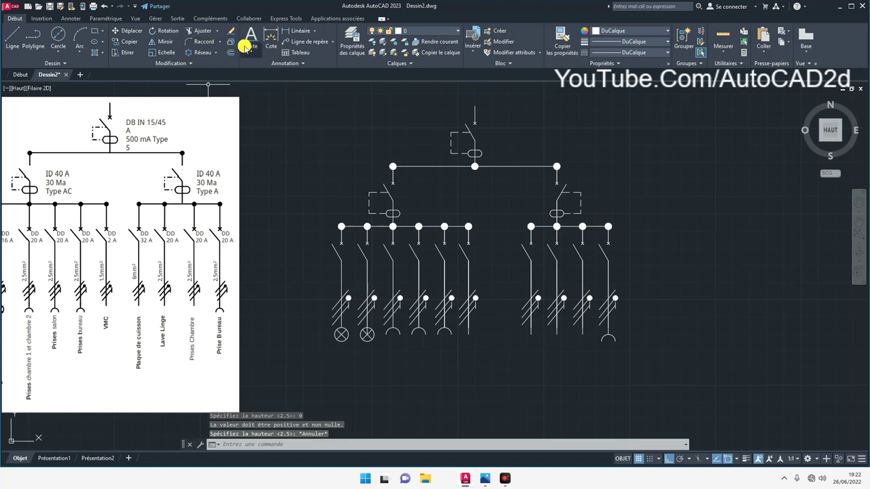
# Start the single-line label beside the top breaker at height 2.5 and rotation 0.
pyautogui.click(246, 46)
pyautogui.click(503, 129)
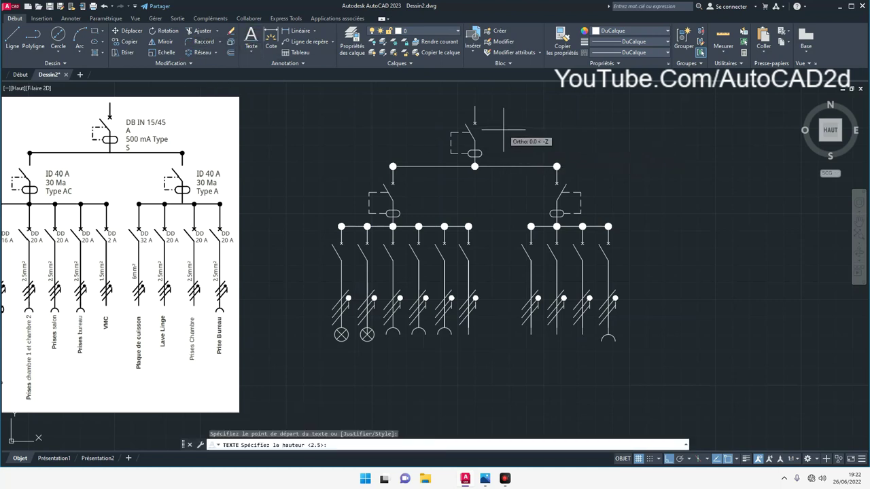
pyautogui.write('20')
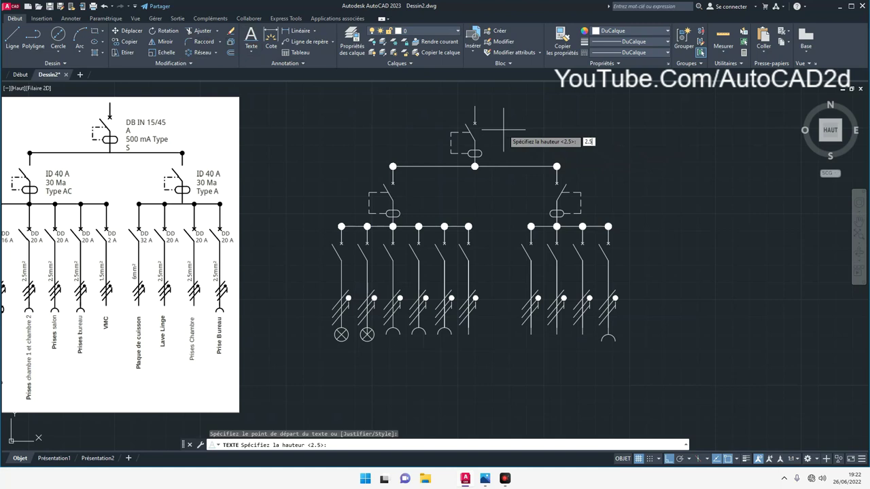
pyautogui.press('Return')
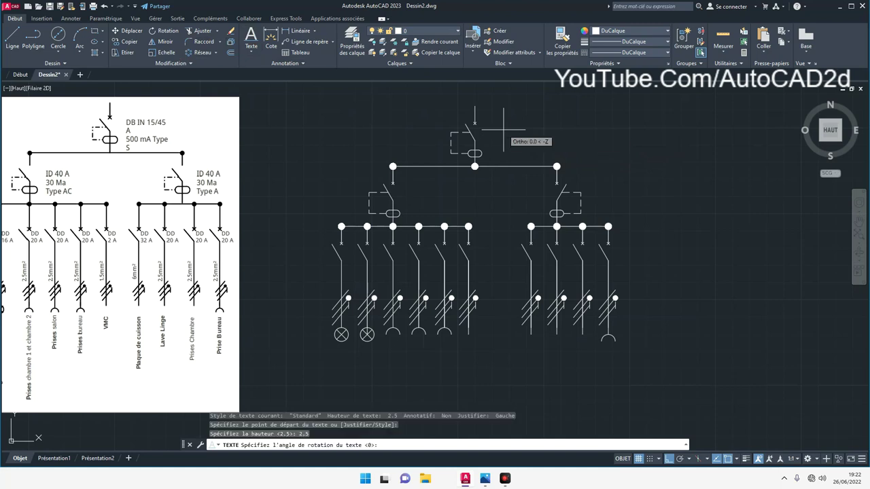
pyautogui.click(502, 129)
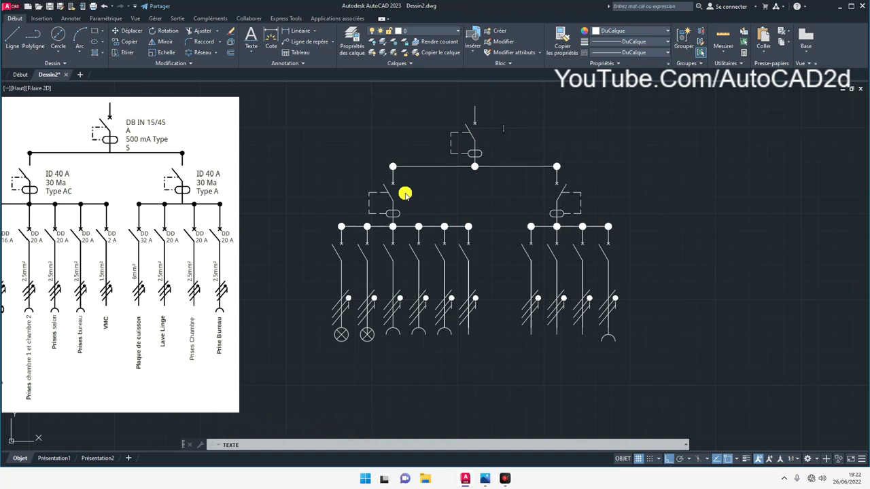
pyautogui.write('B')
# Type the label lines 'DB IN 15/45', 'A' and '500MA Type S', then finish the text.
pyautogui.press('BackSpace')
pyautogui.write('DB')
pyautogui.write(' 1')
pyautogui.press('BackSpace')
pyautogui.write('IN 15/45')
pyautogui.press('Return')
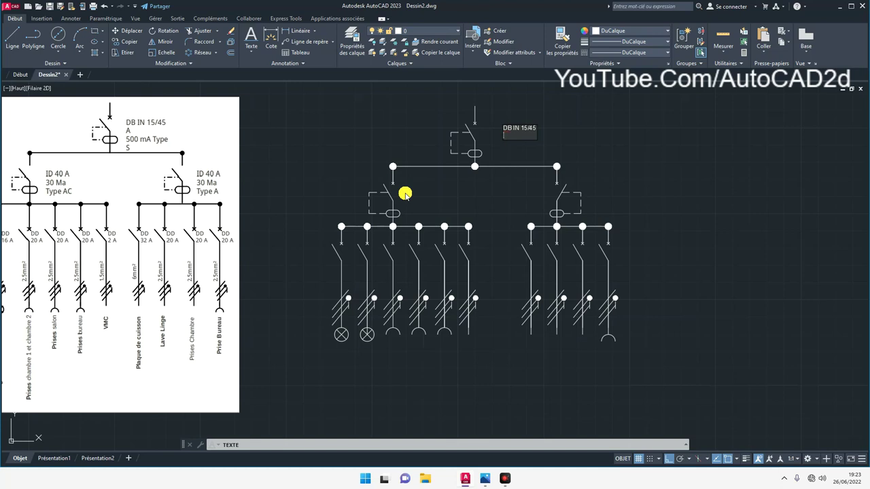
pyautogui.write('A')
pyautogui.press('Return')
pyautogui.write('pe S')
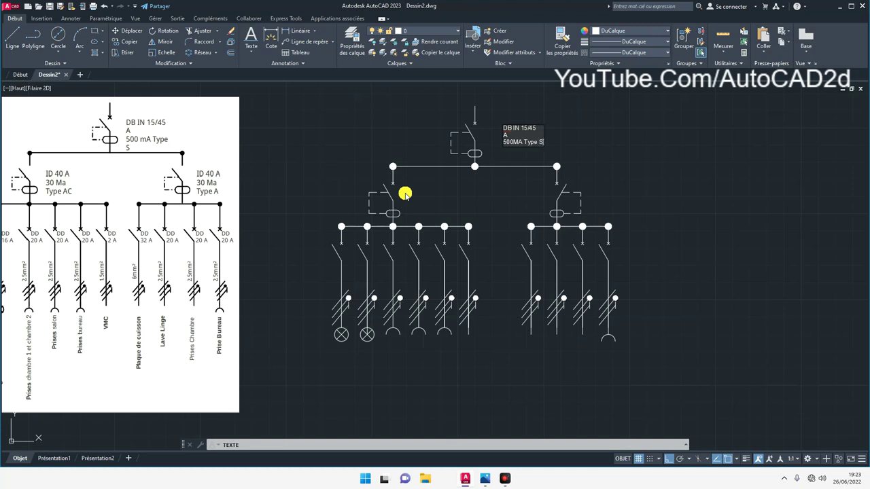
pyautogui.click(404, 194)
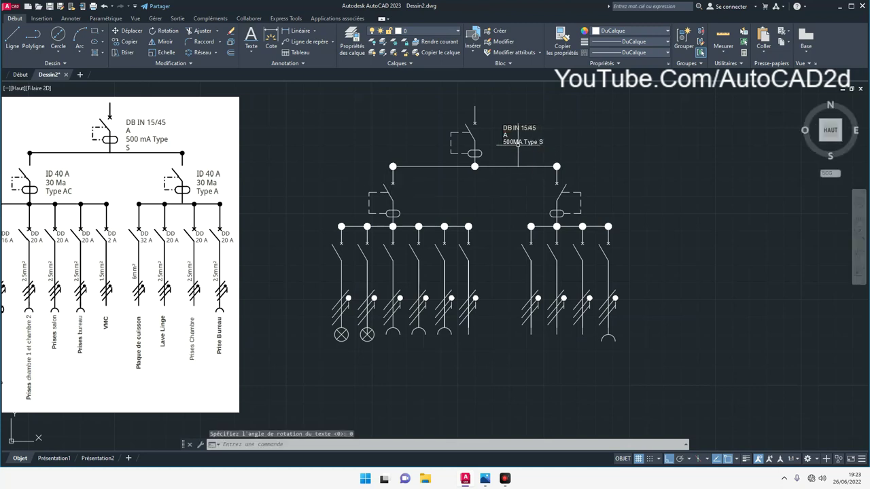
# Move the DB IN 15/45 label, Ortho off, to sit right beside the top breaker.
pyautogui.click(494, 105)
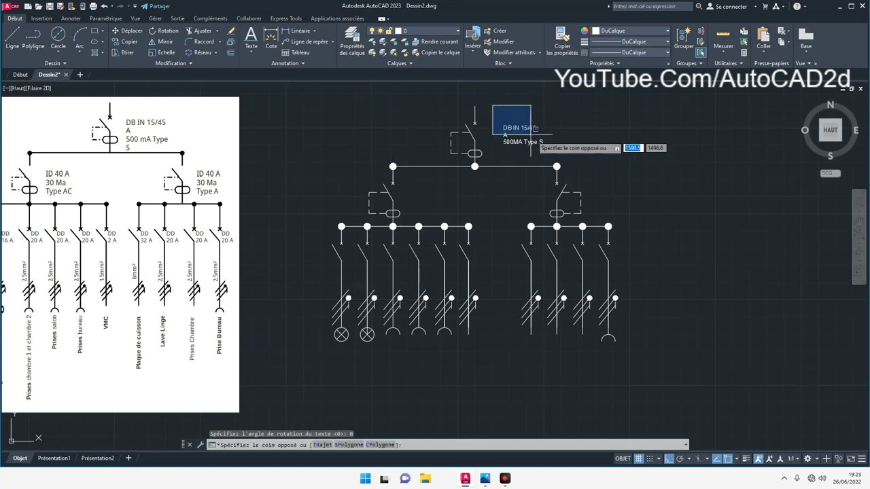
pyautogui.click(561, 157)
pyautogui.click(140, 32)
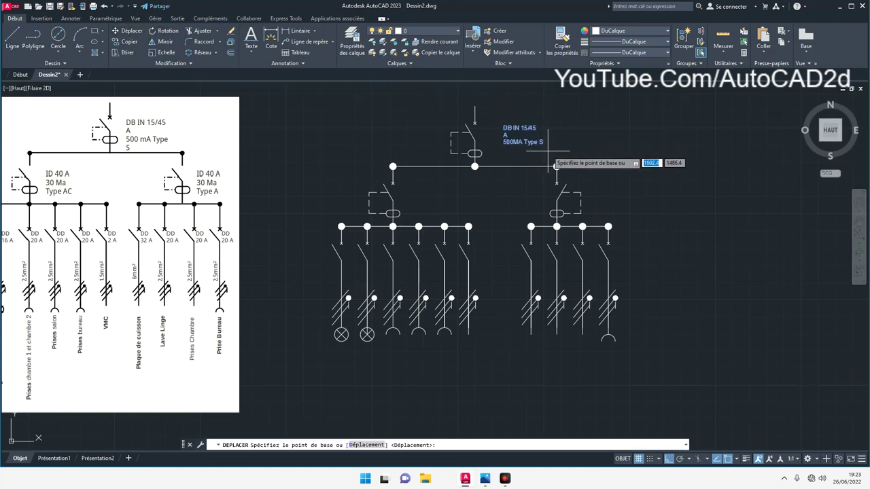
pyautogui.click(520, 158)
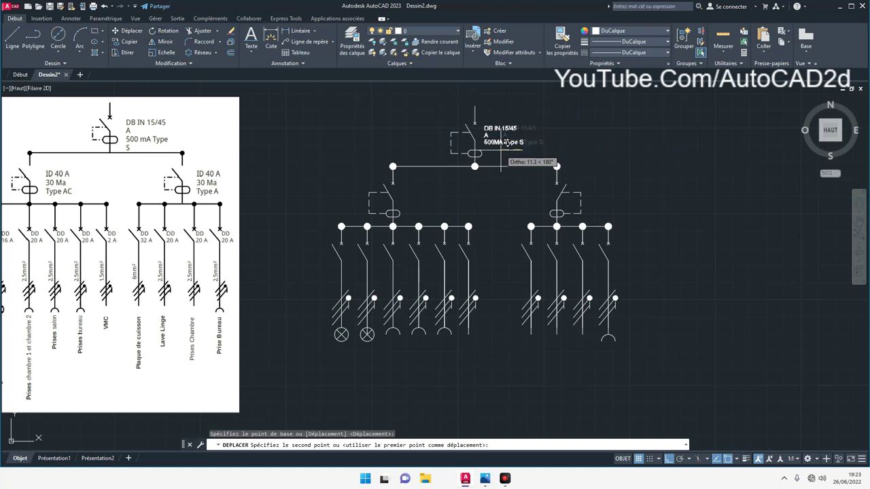
pyautogui.press('F8')
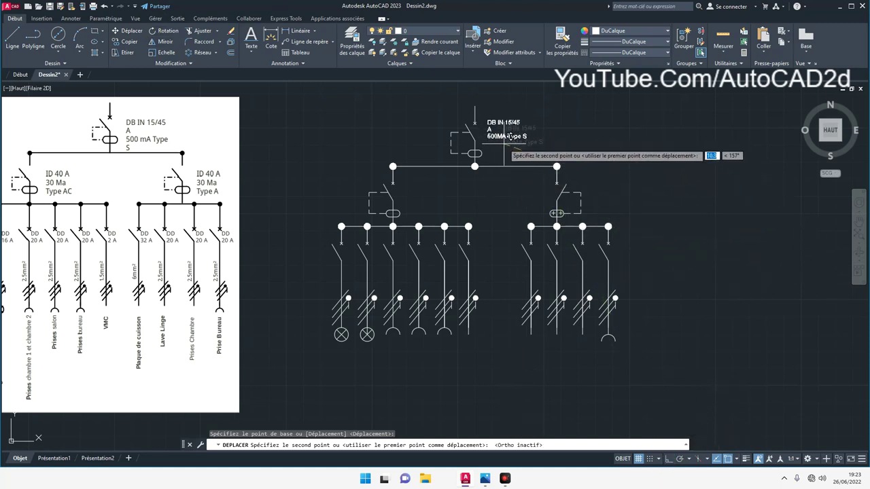
pyautogui.click(503, 136)
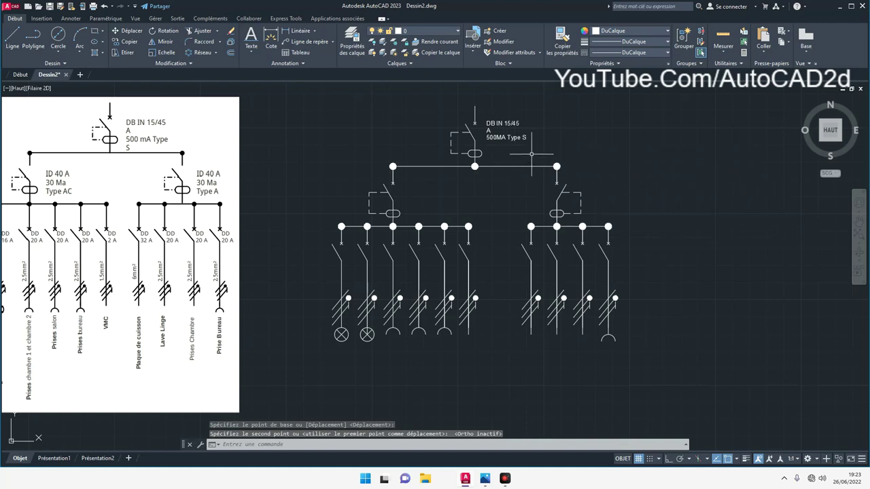
pyautogui.click(545, 151)
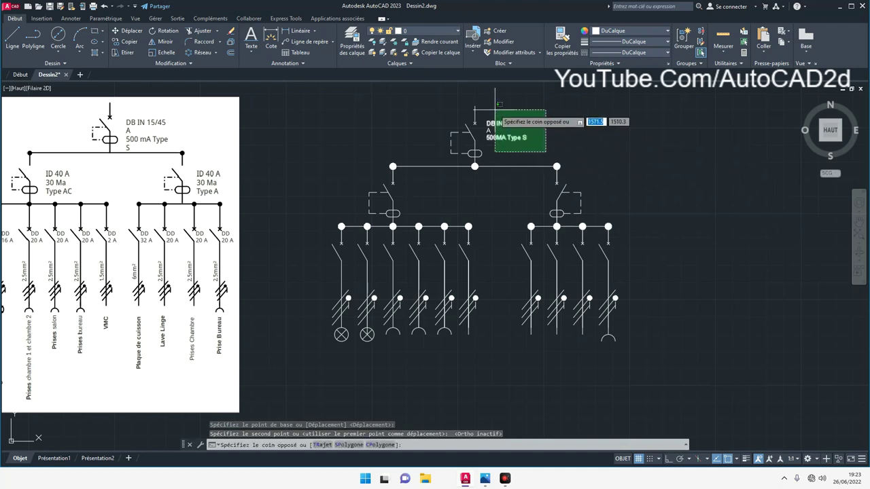
pyautogui.press('Escape')
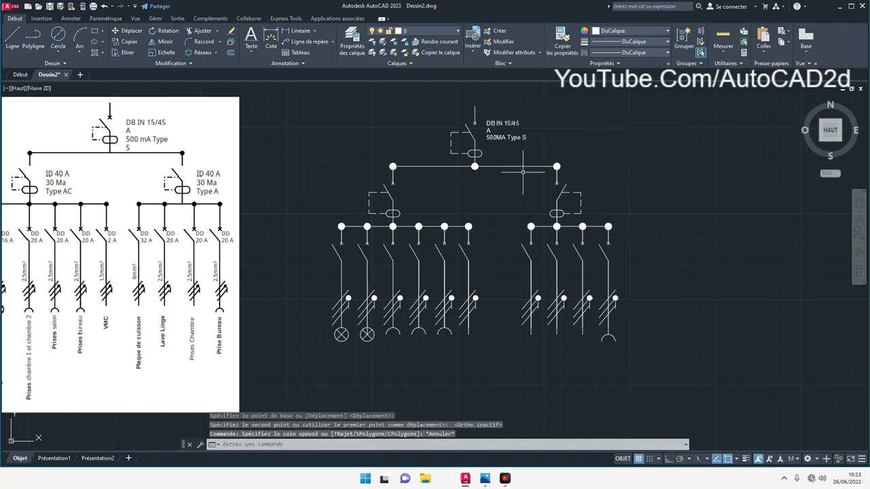
pyautogui.moveTo(521, 172); pyautogui.dragTo(583, 176, button='middle')
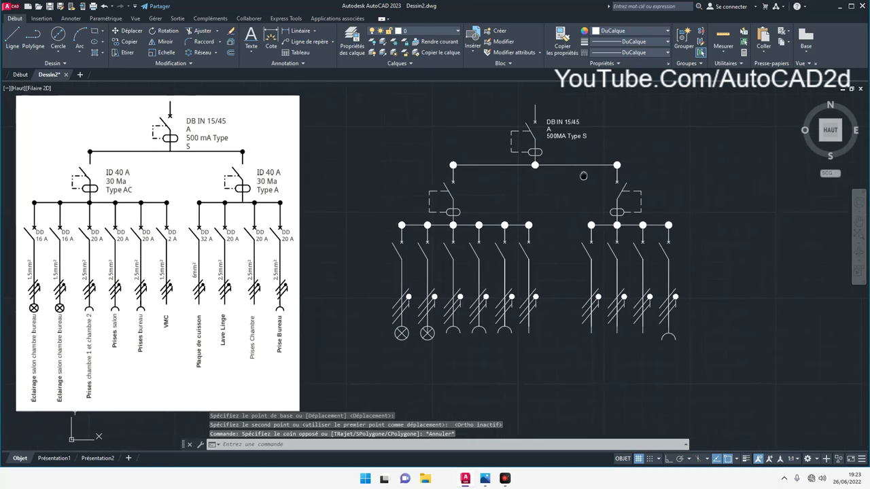
pyautogui.click(565, 122)
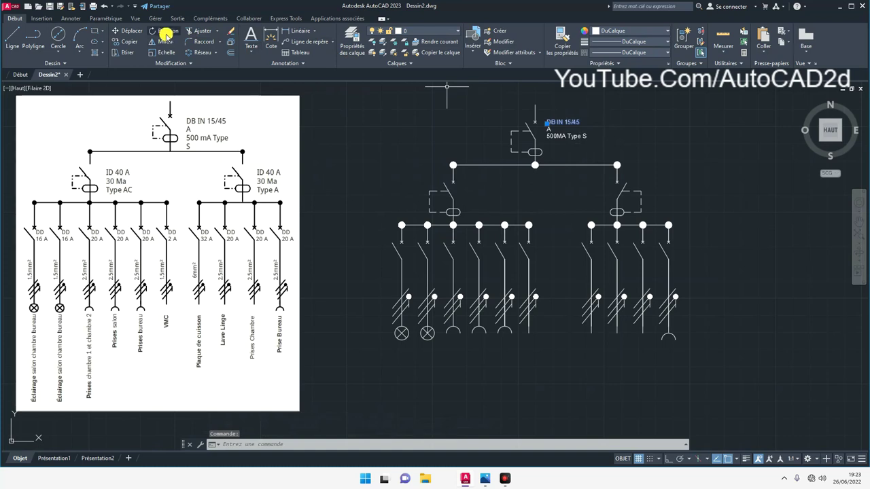
# Copy the DB IN 15/45 label beside the left group's ID switch.
pyautogui.click(124, 42)
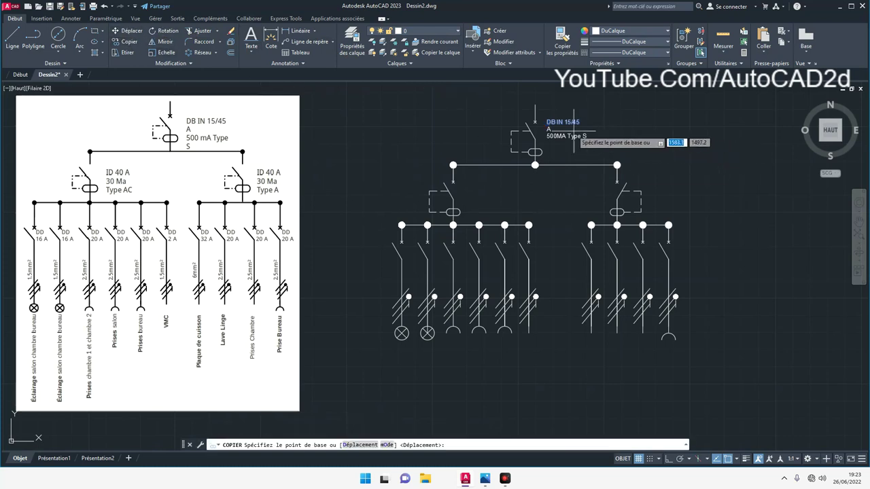
pyautogui.click(548, 127)
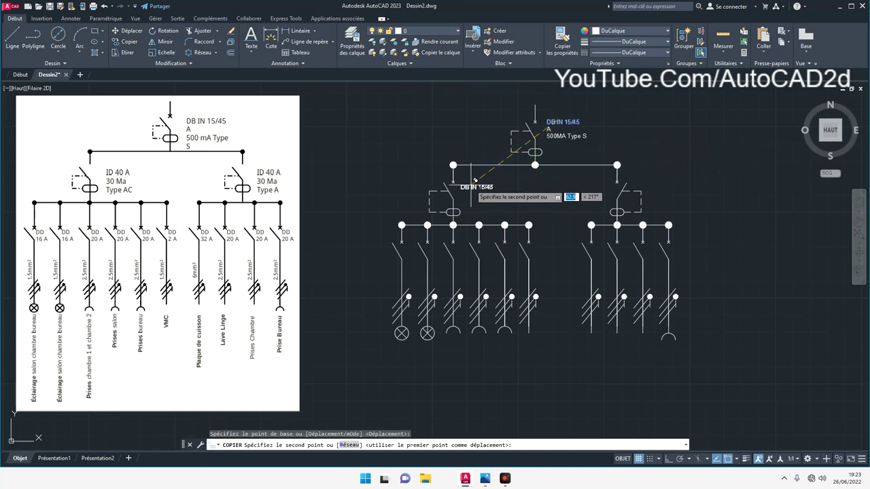
pyautogui.click(474, 178)
pyautogui.rightClick(547, 203)
pyautogui.click(548, 205)
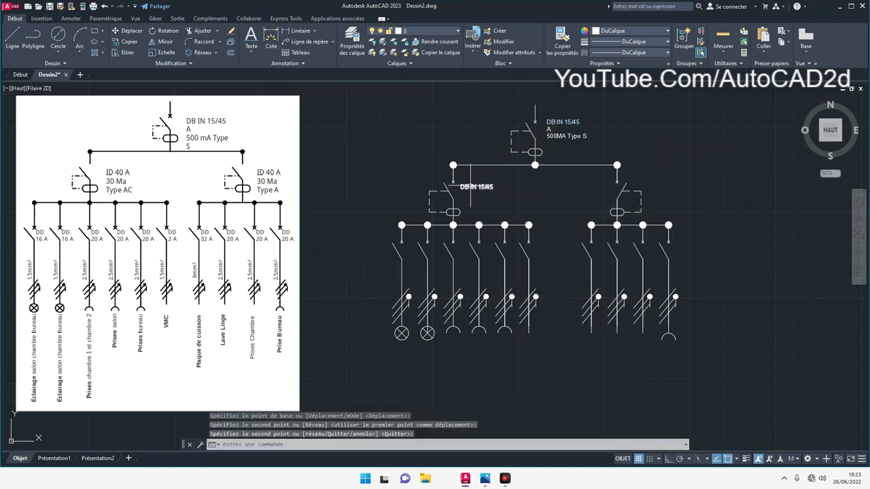
# Edit the copied label so it reads 'ID 40A'.
pyautogui.doubleClick(474, 187)
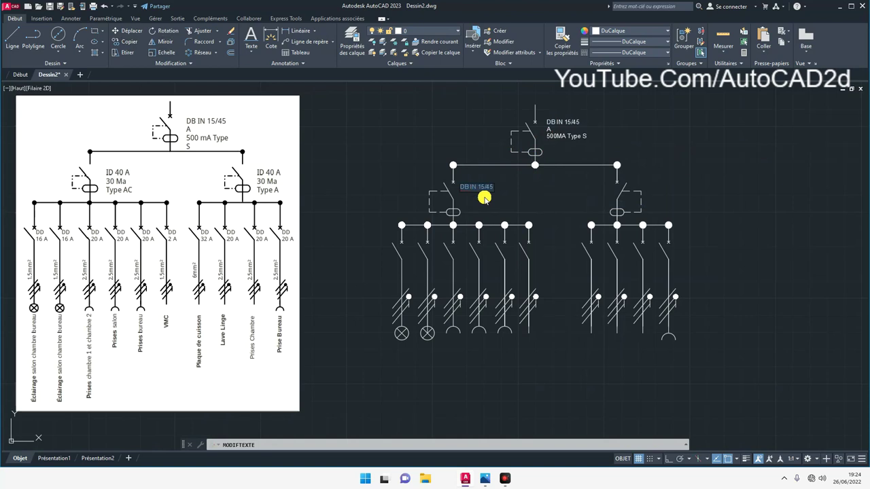
pyautogui.press('BackSpace')
pyautogui.write('ID 40A')
pyautogui.click(484, 198)
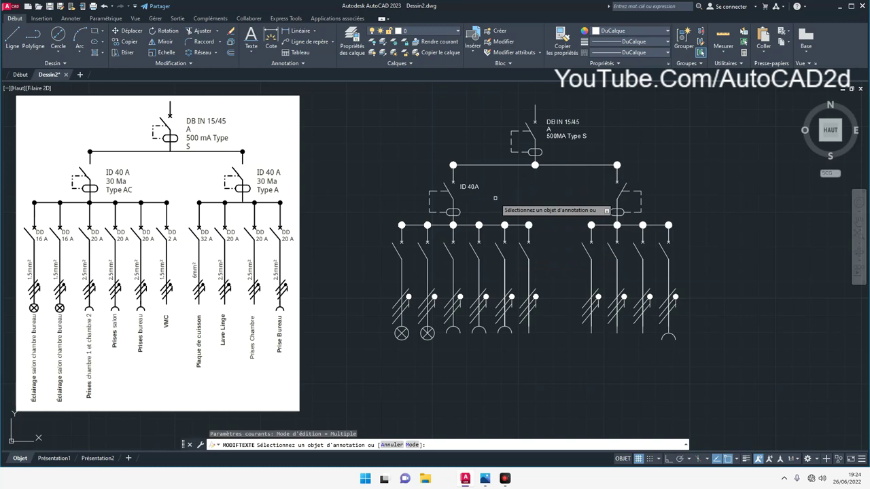
pyautogui.press('Return')
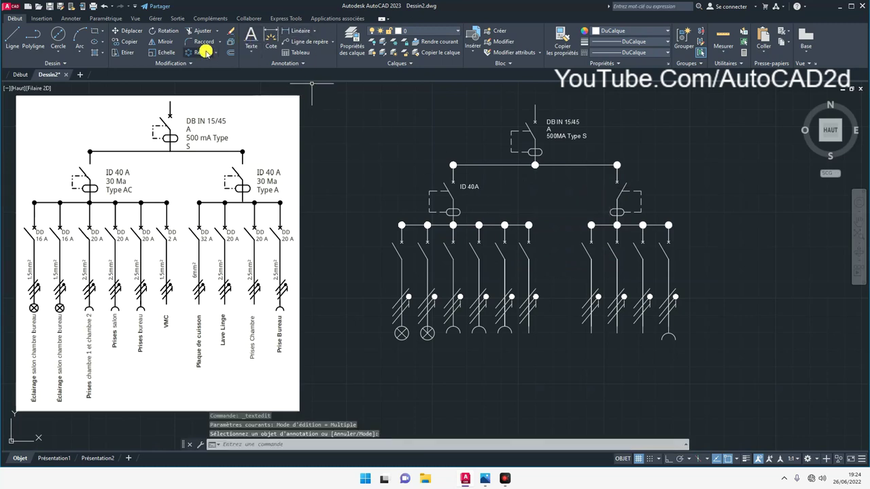
# Start a single-line text under ID 40A with height 2.5 and angle 0.
pyautogui.click(251, 37)
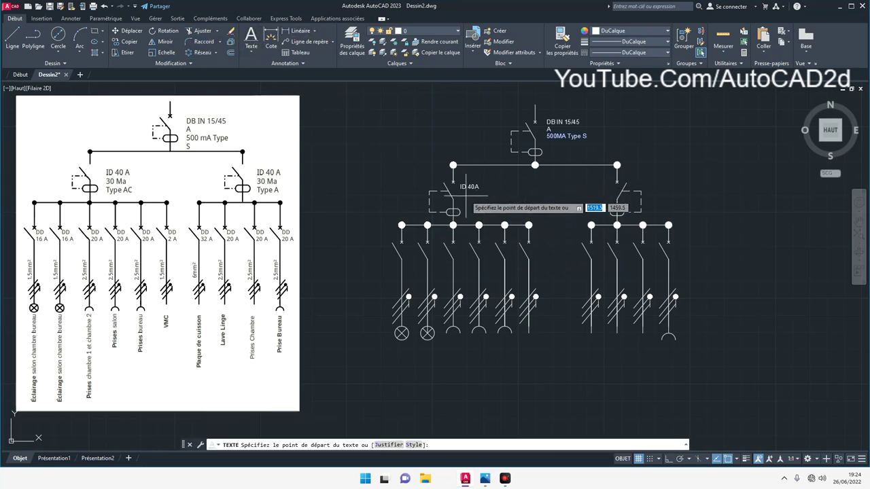
pyautogui.scroll(2, 467, 199)
pyautogui.click(459, 194)
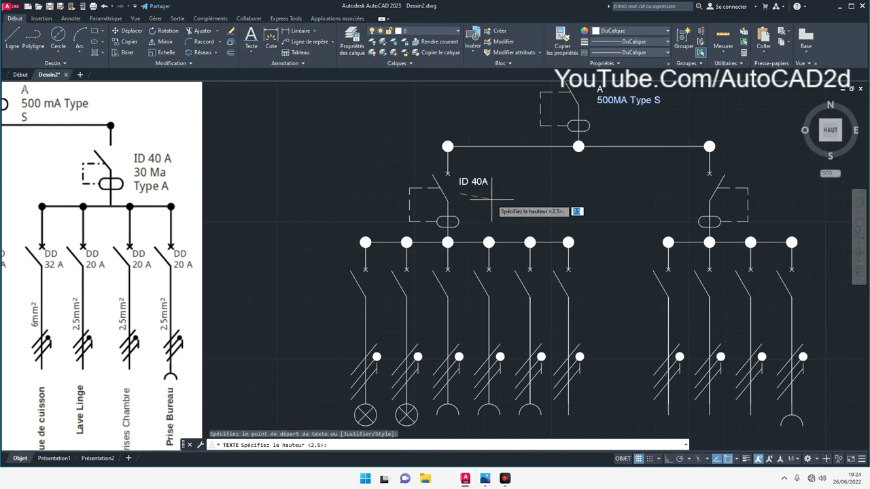
pyautogui.press('Return')
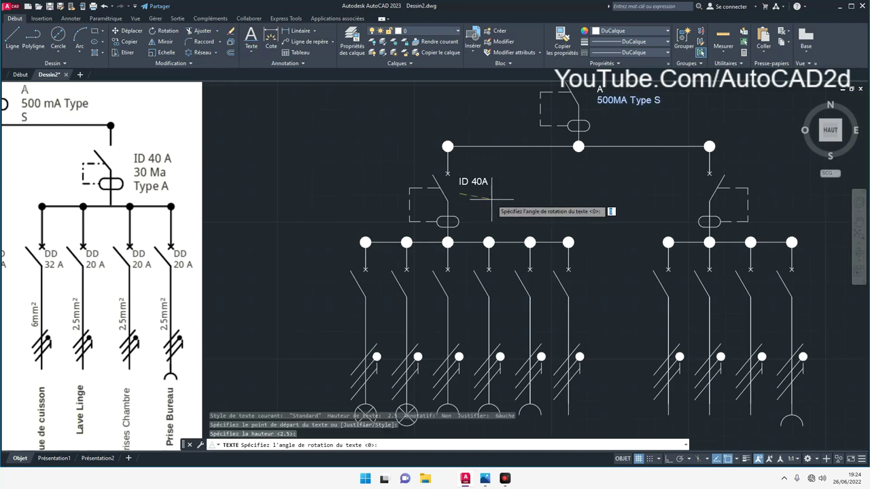
pyautogui.press('Return')
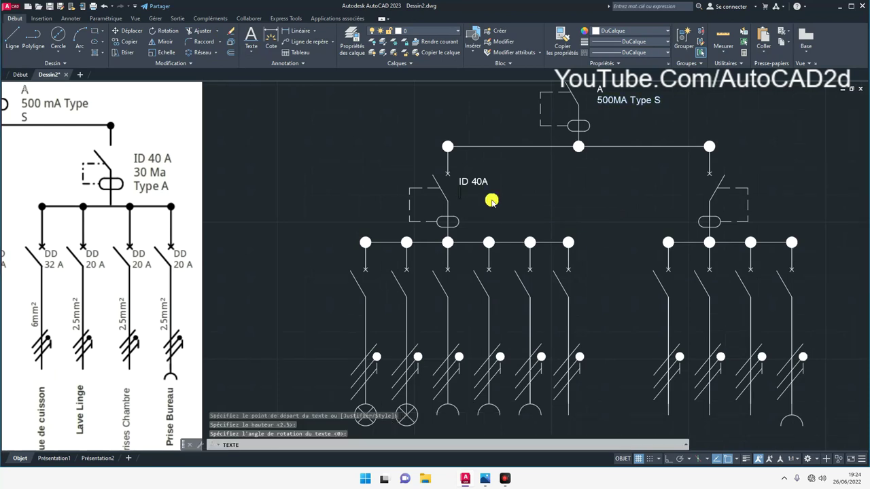
# Enter the lines 30mA and Type AC, correcting the mistyped 30Ma.
pyautogui.write('30Ma')
pyautogui.press('BackSpace')
pyautogui.press('BackSpace')
pyautogui.write('mA')
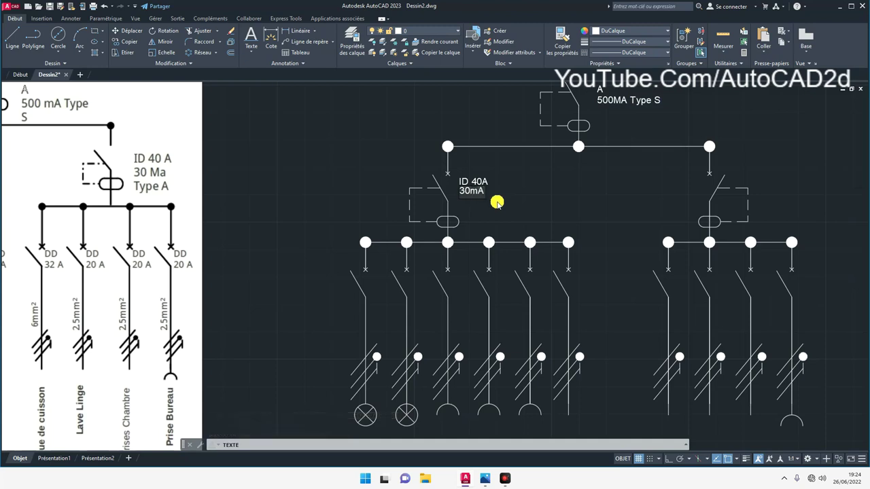
pyautogui.scroll(-2, 498, 203)
pyautogui.press('Return')
pyautogui.write('Type A')
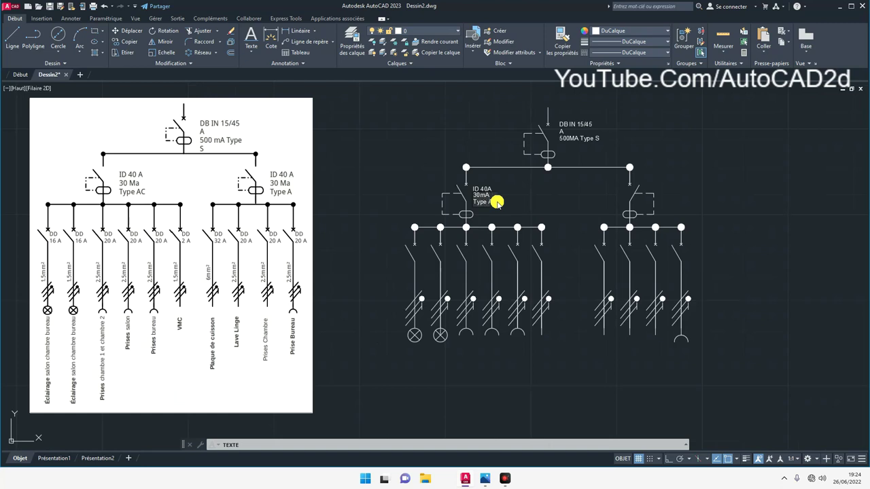
pyautogui.write('C')
pyautogui.press('Return')
pyautogui.press('Return')
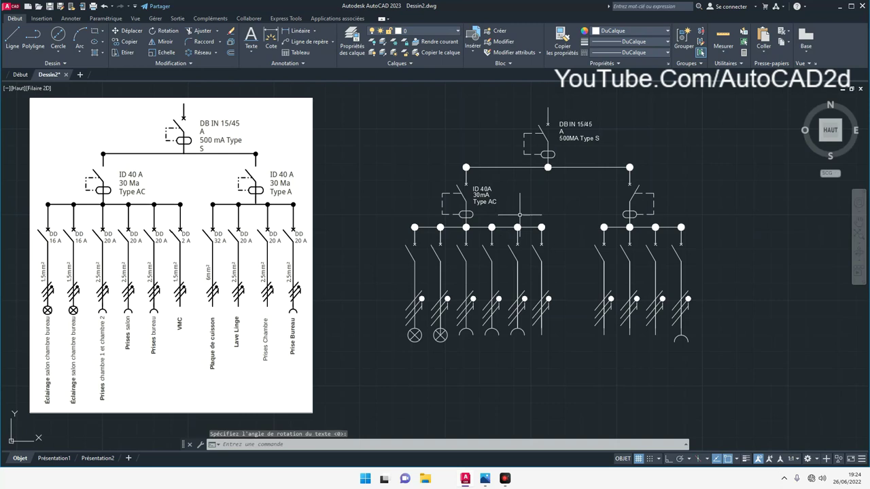
pyautogui.scroll(2, 493, 201)
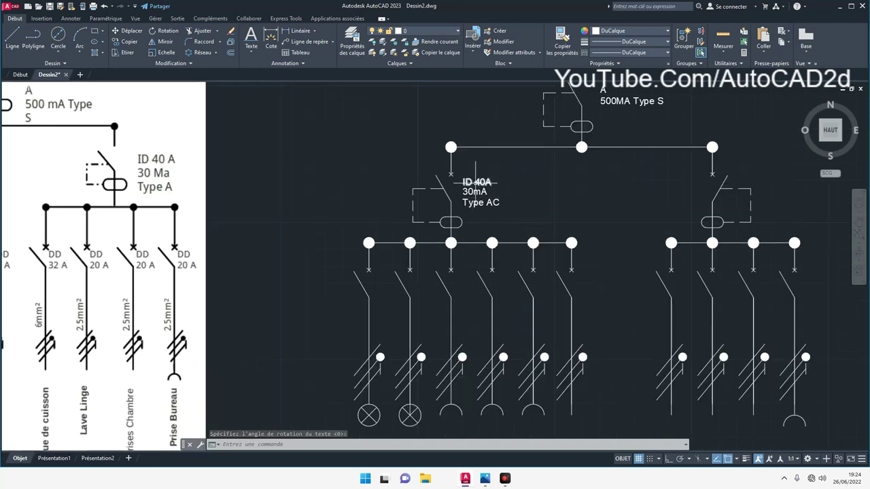
pyautogui.scroll(2, 479, 189)
# Move the 30mA and Type AC lines to align under ID 40A.
pyautogui.click(531, 228)
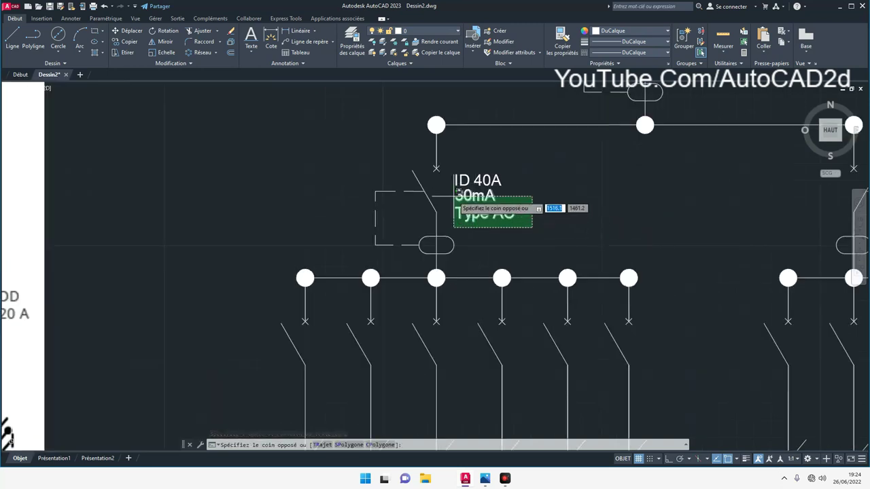
pyautogui.click(451, 190)
pyautogui.click(131, 33)
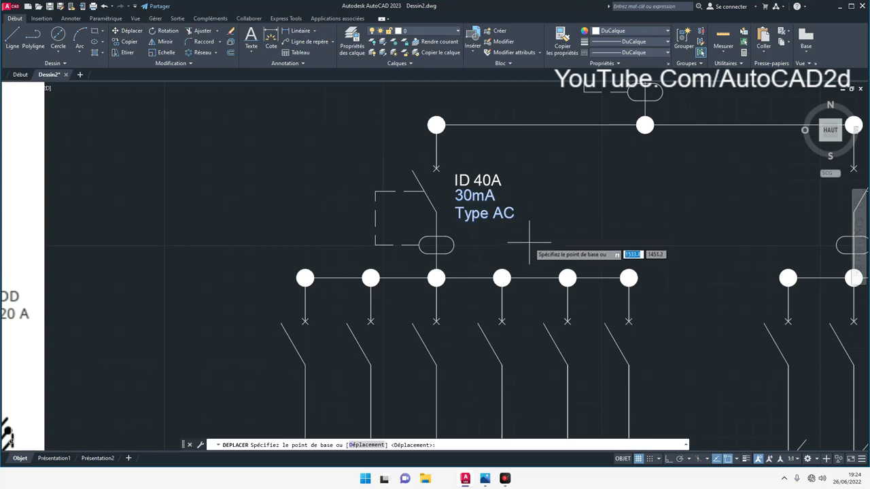
pyautogui.click(505, 226)
pyautogui.click(502, 228)
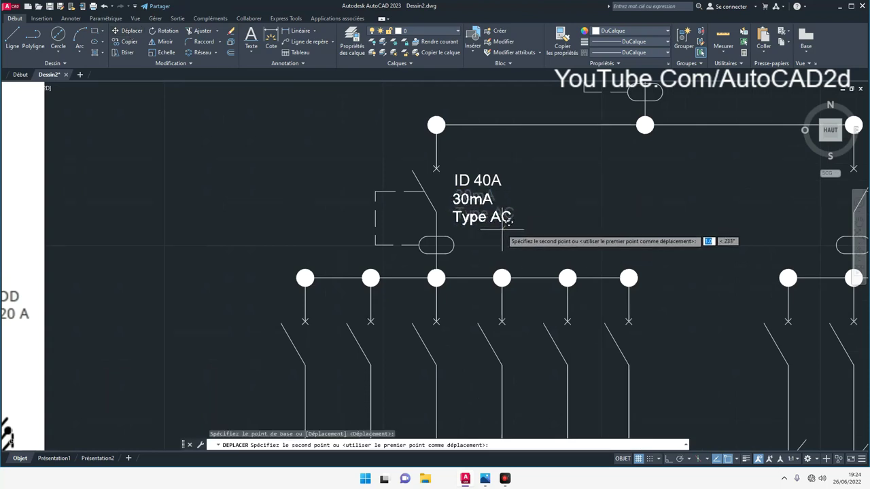
# Move the three-line ID 40A / 30mA / Type AC label beside the right ID switch.
pyautogui.click(538, 228)
pyautogui.click(455, 155)
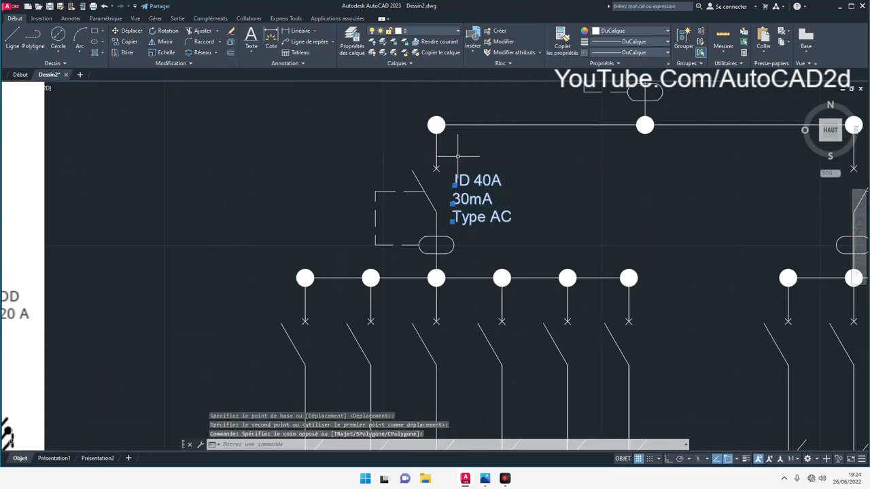
pyautogui.click(130, 32)
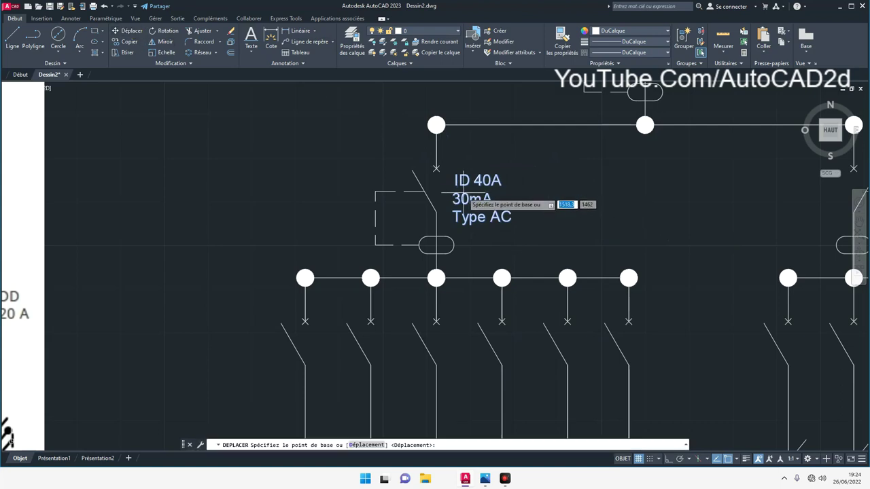
pyautogui.click(468, 194)
pyautogui.scroll(-4, 638, 199)
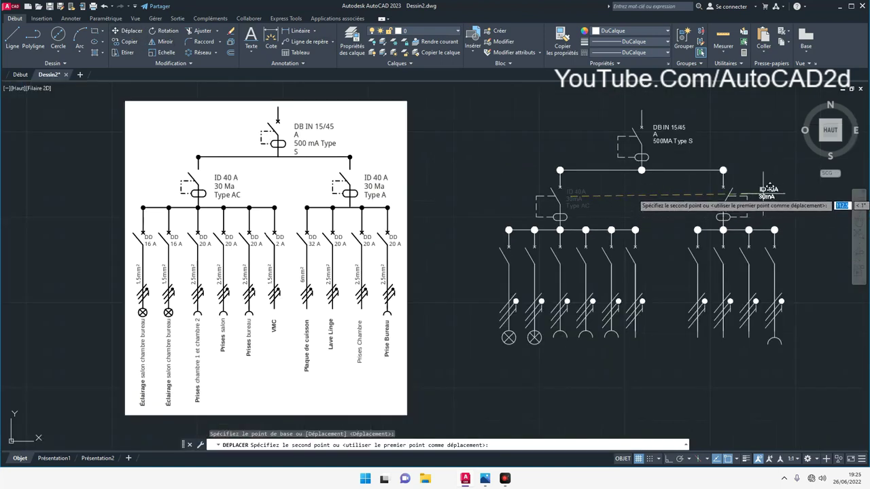
pyautogui.click(763, 190)
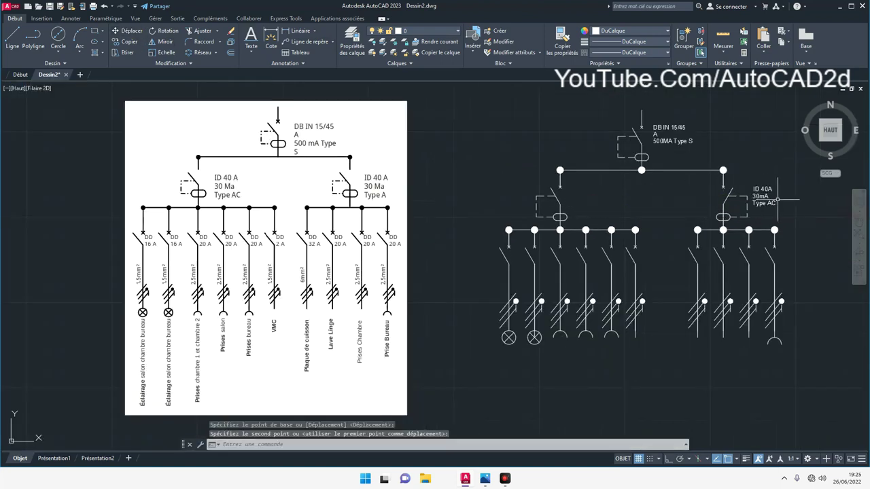
pyautogui.scroll(2, 735, 215)
pyautogui.scroll(2, 736, 215)
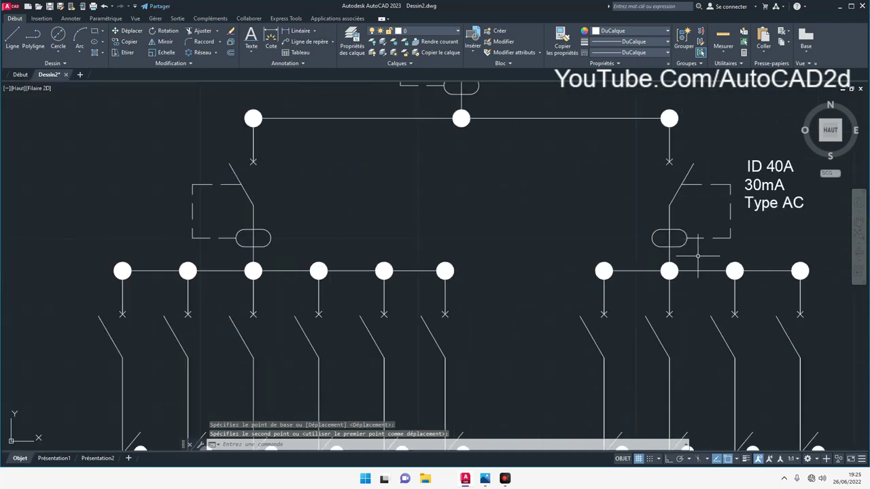
pyautogui.click(718, 252)
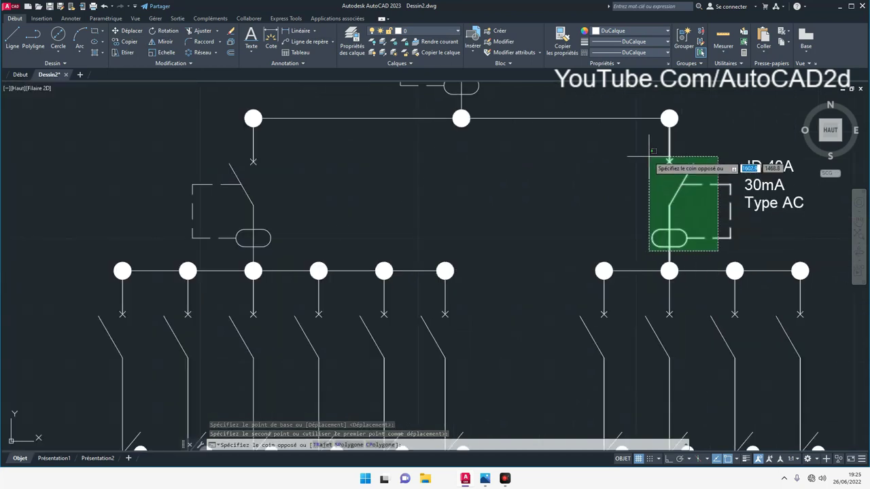
pyautogui.click(651, 163)
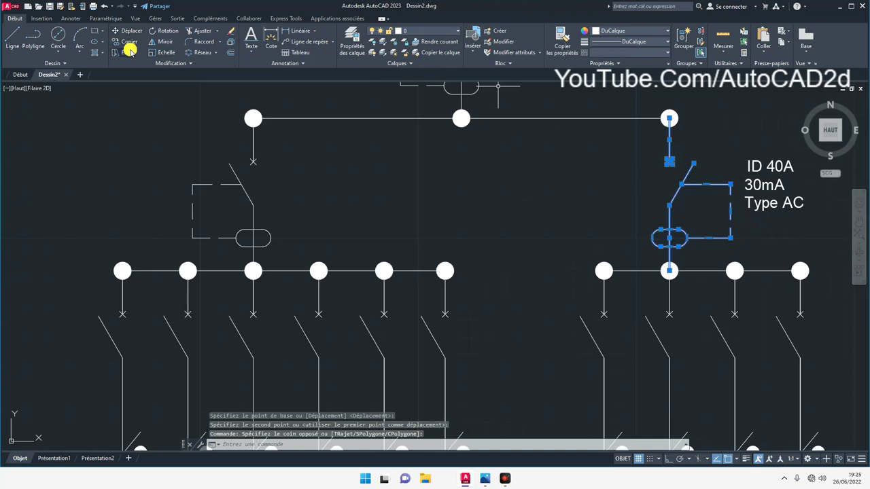
pyautogui.click(161, 41)
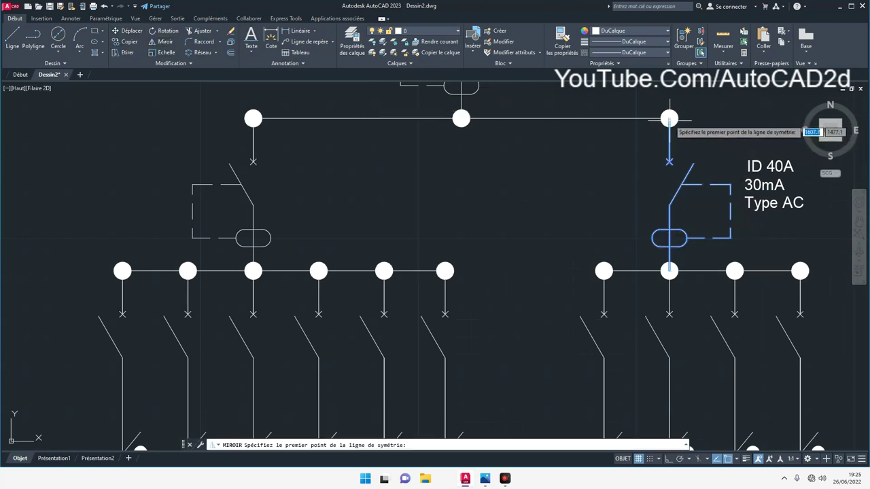
pyautogui.click(670, 118)
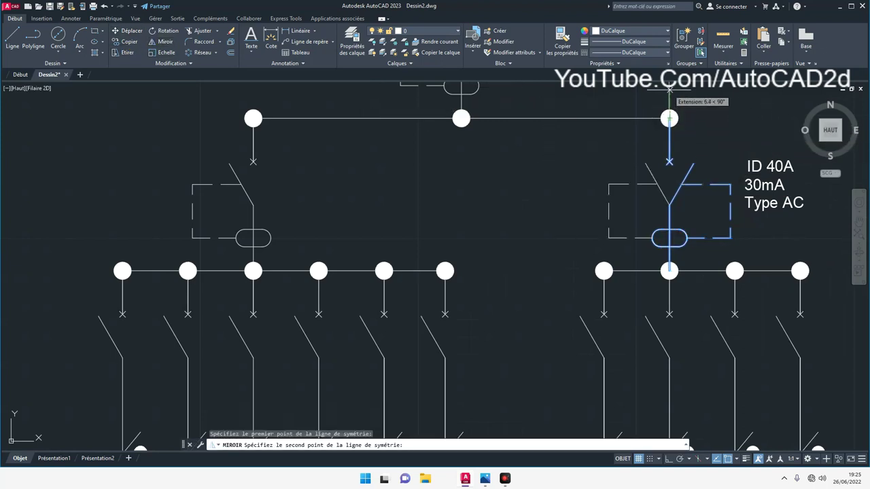
pyautogui.click(669, 89)
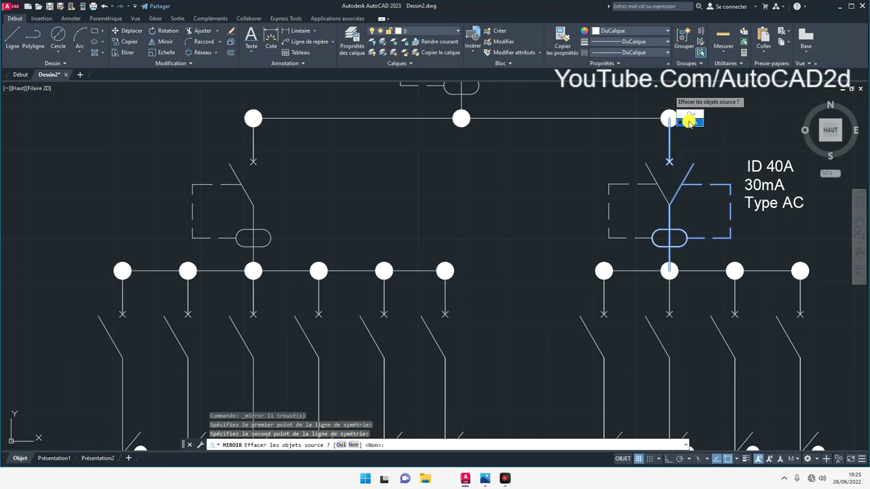
pyautogui.write('O')
pyautogui.press('Return')
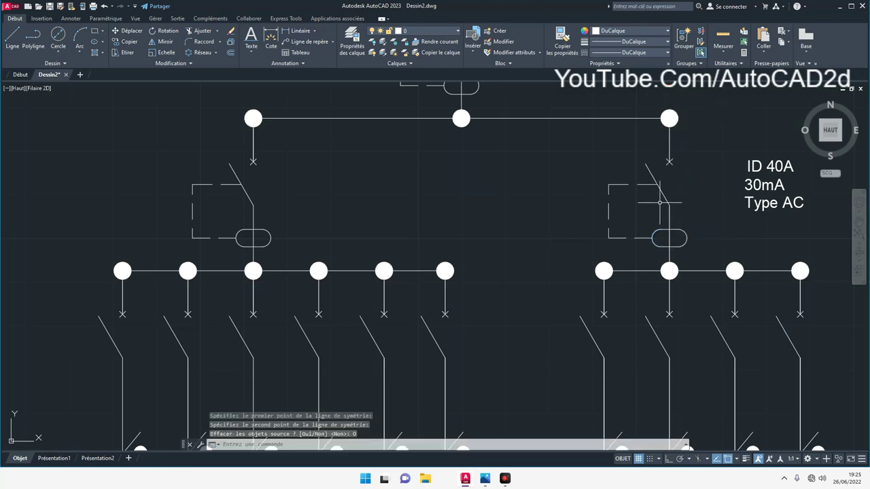
pyautogui.scroll(-4, 660, 202)
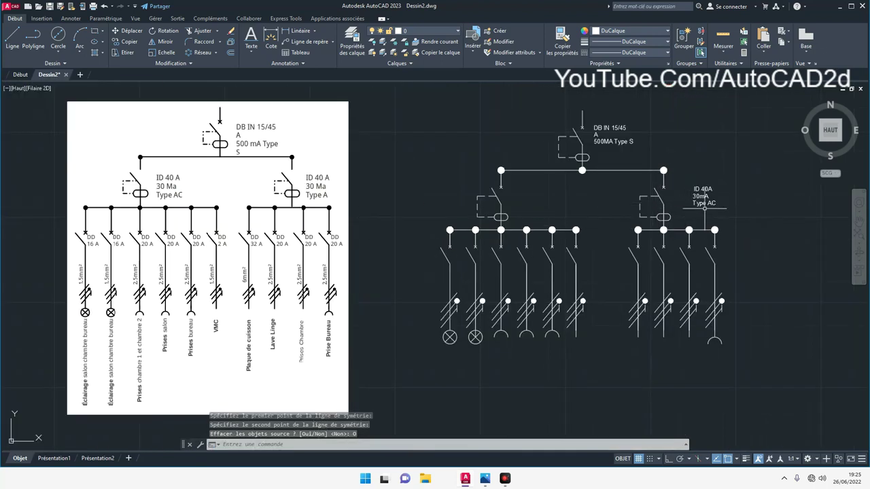
pyautogui.click(680, 170)
pyautogui.click(721, 202)
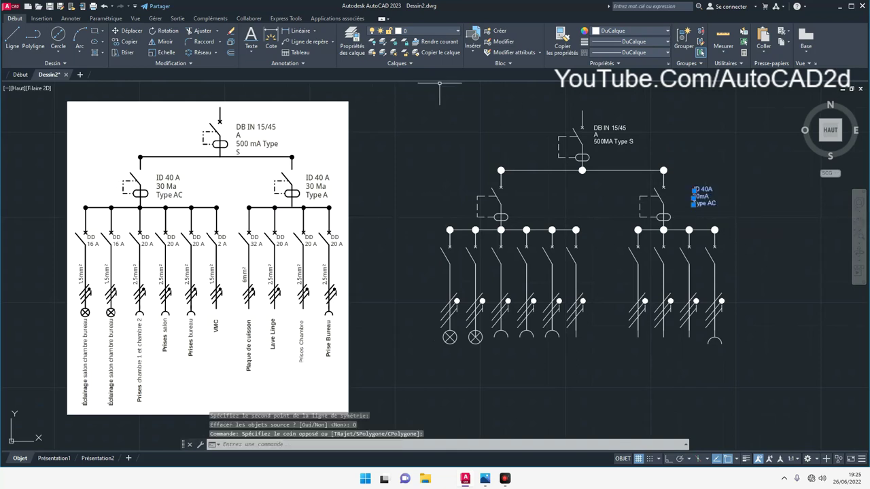
pyautogui.click(128, 34)
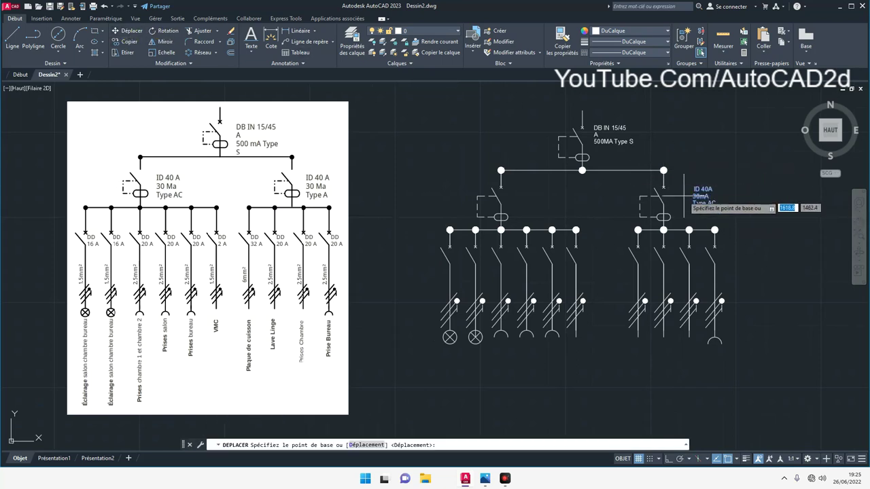
pyautogui.click(693, 194)
pyautogui.click(670, 194)
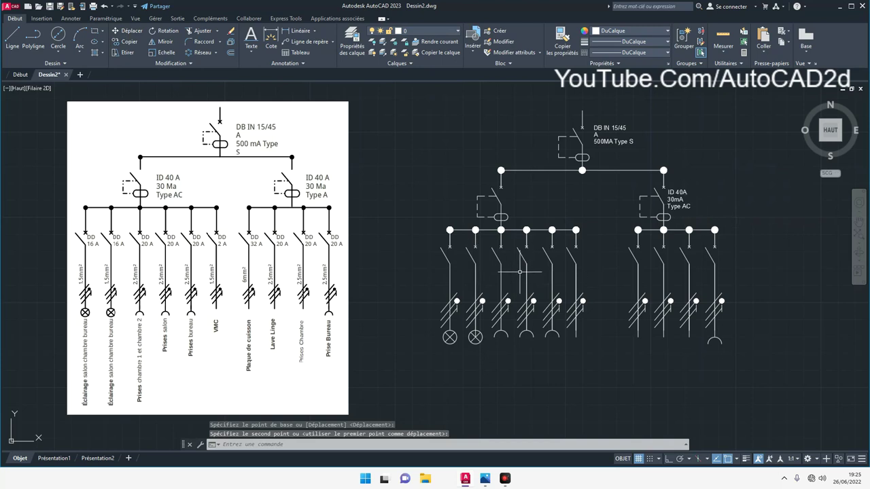
pyautogui.moveTo(520, 272); pyautogui.dragTo(569, 264, button='middle')
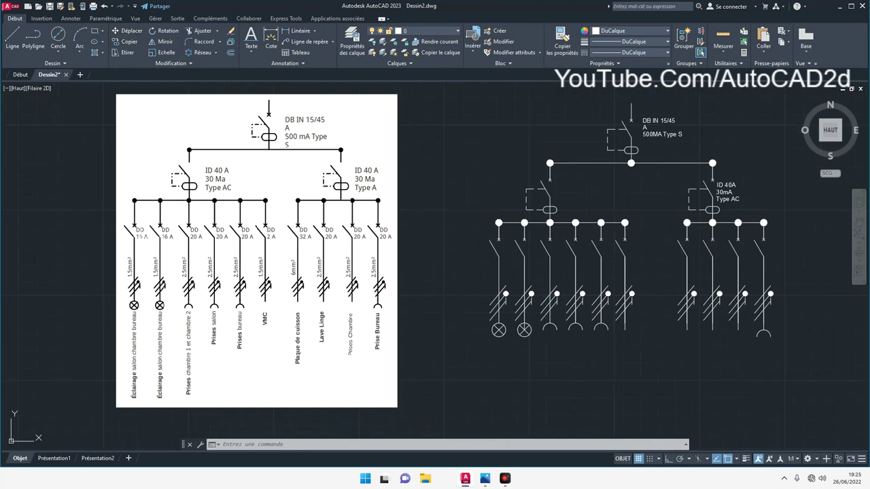
# Place a two-line DD 16A text beside the first left-group breaker.
pyautogui.click(250, 37)
pyautogui.scroll(3, 528, 275)
pyautogui.scroll(2, 507, 237)
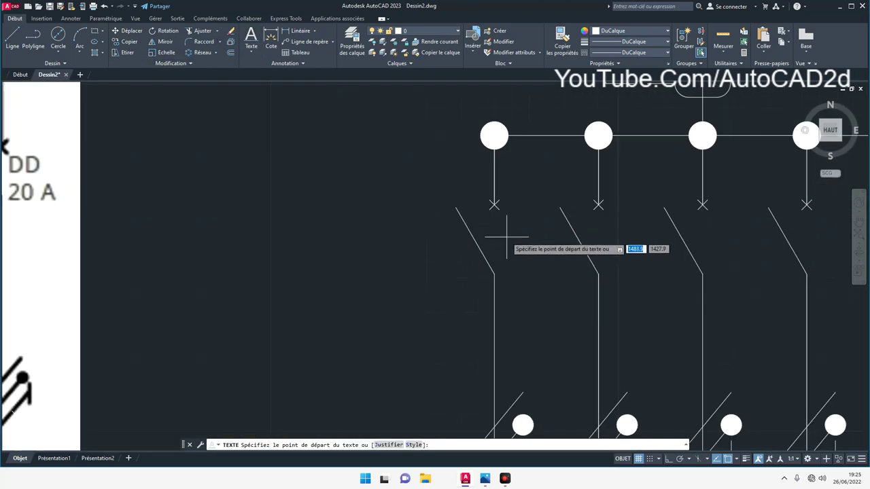
pyautogui.click(506, 237)
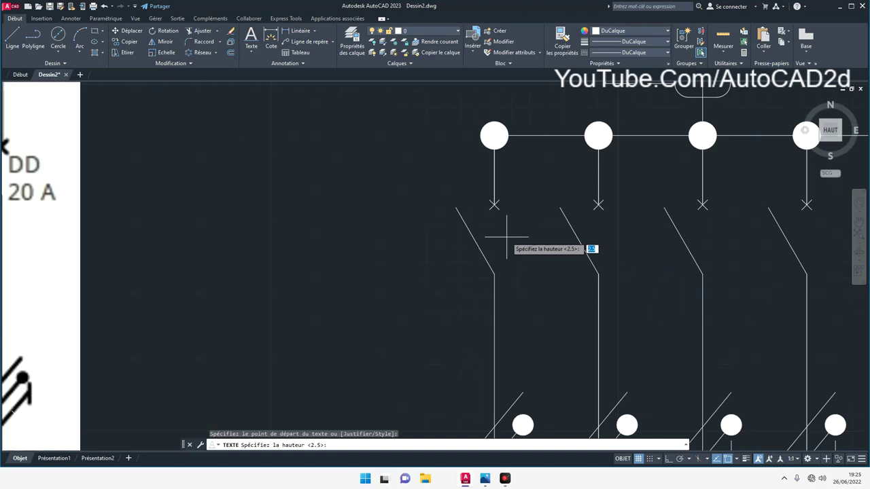
pyautogui.press('Return')
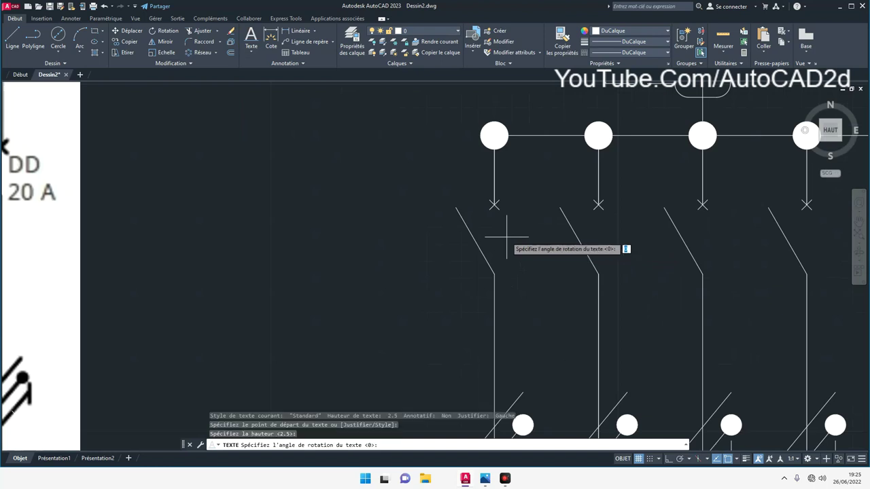
pyautogui.click(506, 238)
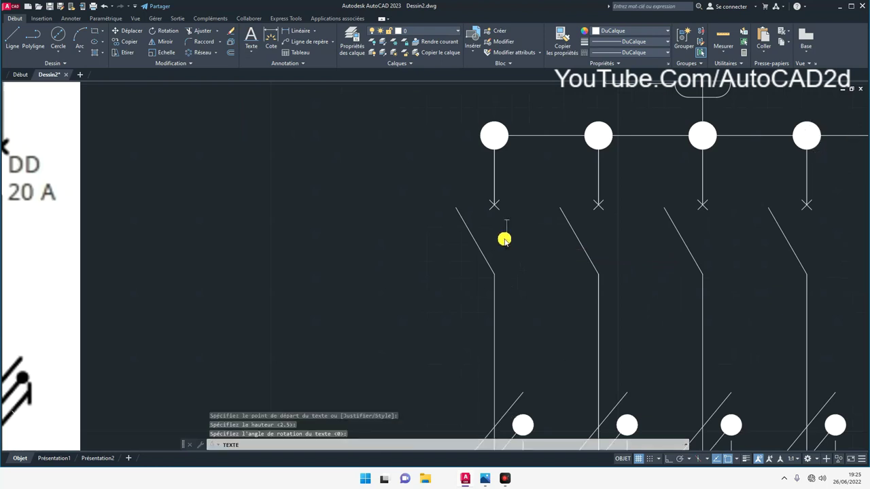
pyautogui.scroll(-4, 503, 239)
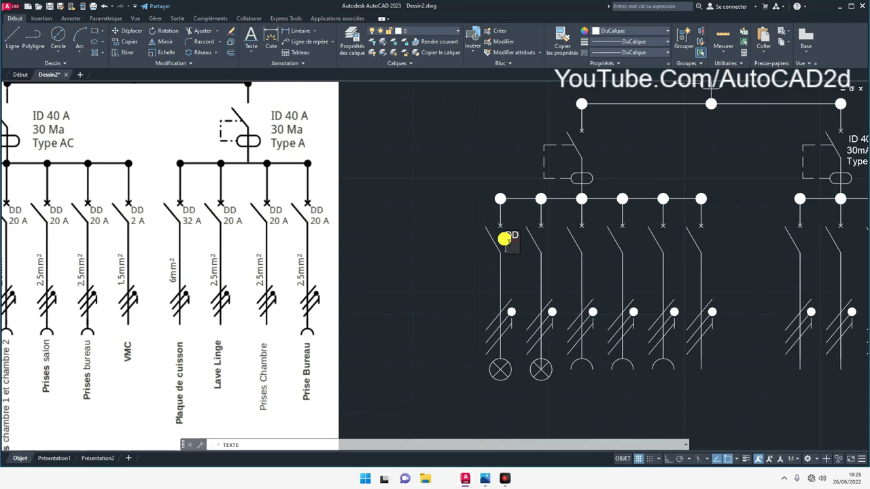
pyautogui.scroll(-2, 504, 239)
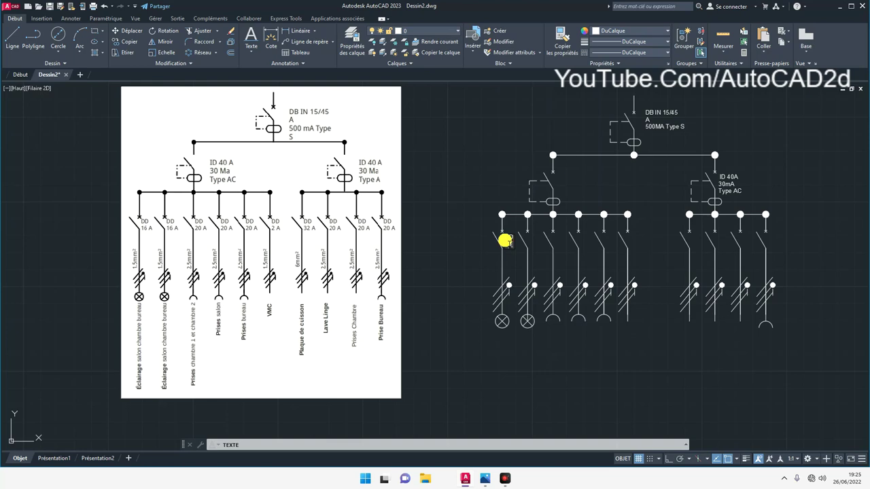
pyautogui.press('Return')
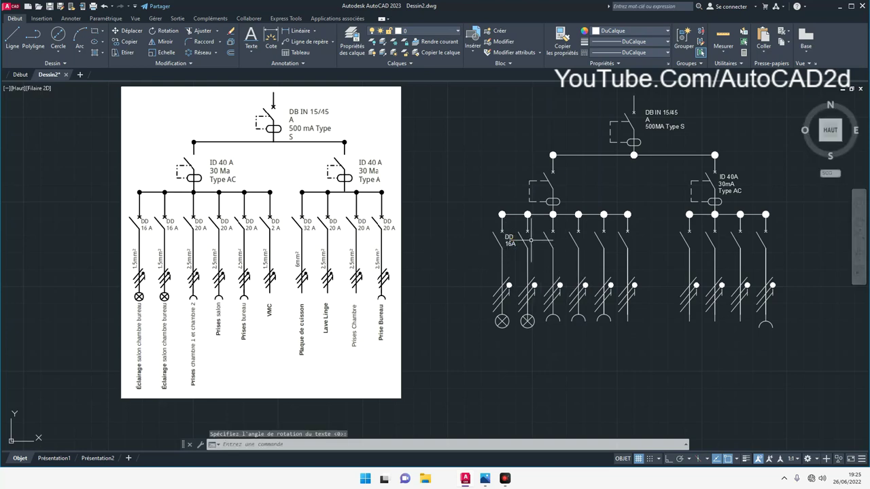
# Select the new DD 16A label.
pyautogui.scroll(2, 532, 243)
pyautogui.click(506, 249)
pyautogui.click(501, 258)
pyautogui.scroll(-2, 502, 257)
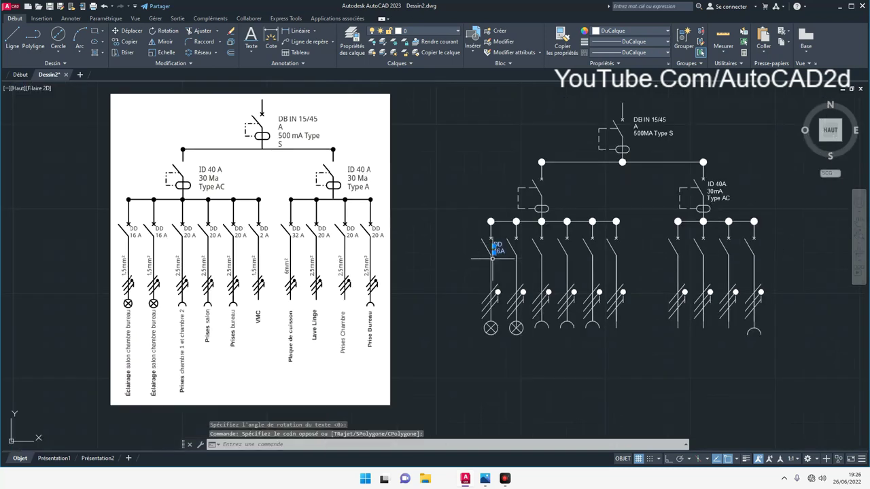
# Copy the DD 16A label, Ortho on, to the left group's second through sixth breakers.
pyautogui.click(129, 42)
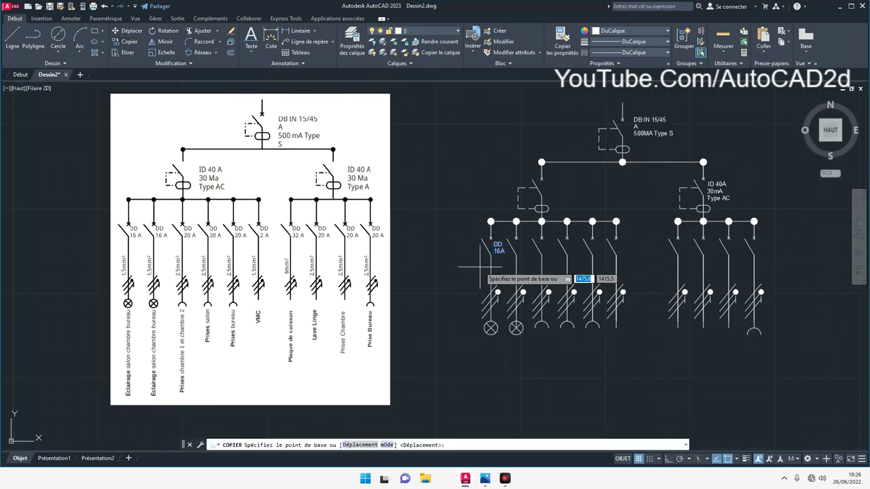
pyautogui.scroll(2, 518, 263)
pyautogui.click(488, 233)
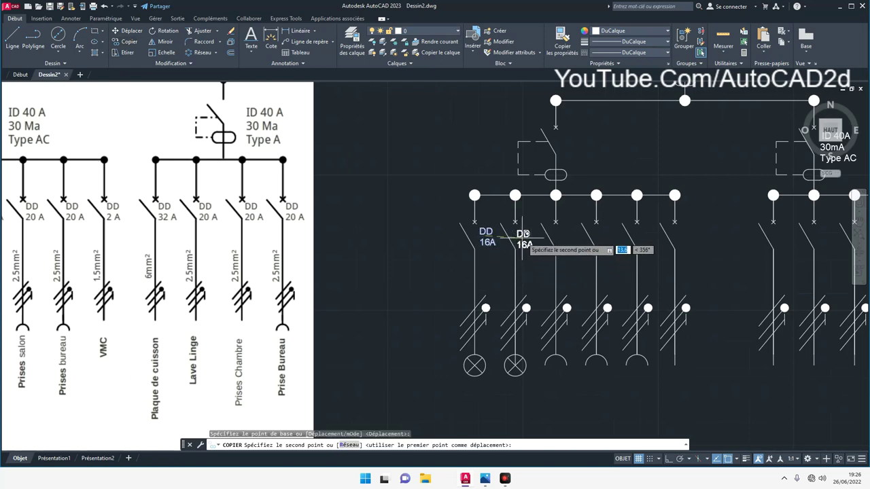
pyautogui.click(523, 233)
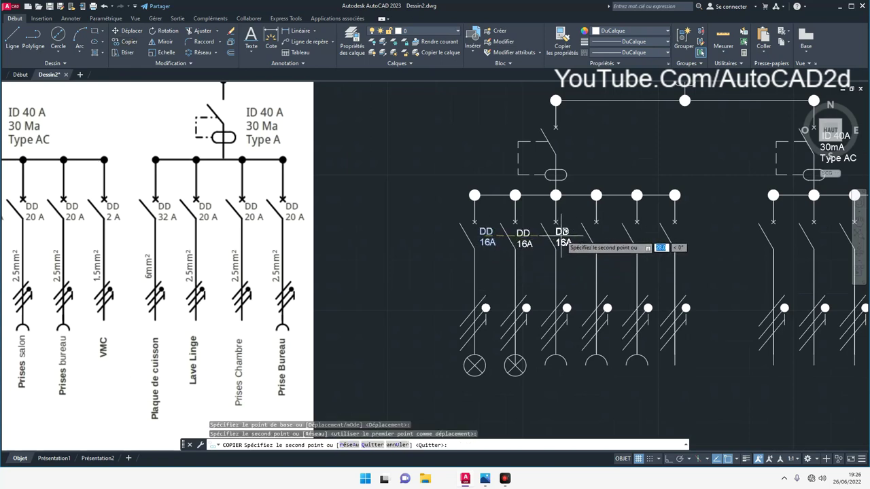
pyautogui.click(670, 461)
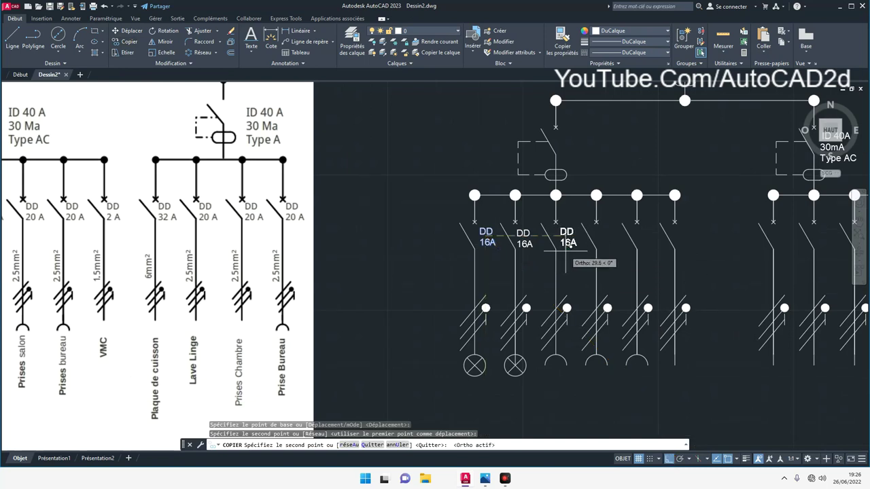
pyautogui.click(567, 245)
pyautogui.click(606, 246)
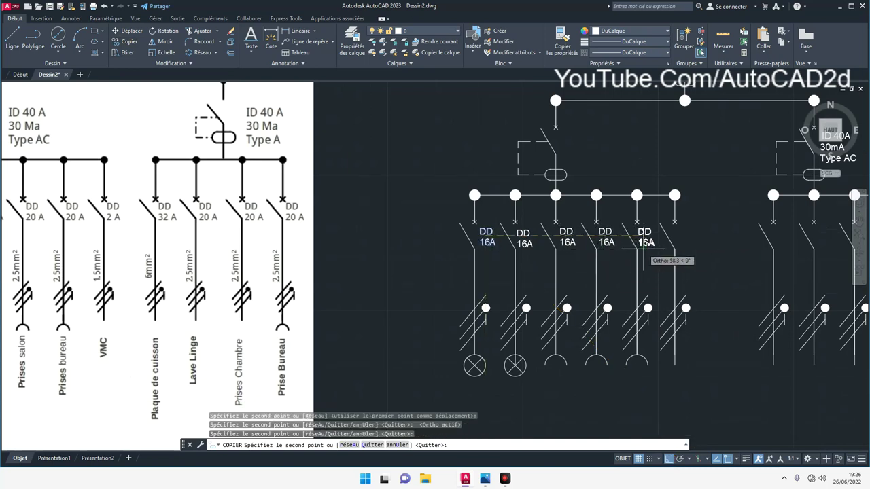
pyautogui.click(645, 249)
pyautogui.click(686, 249)
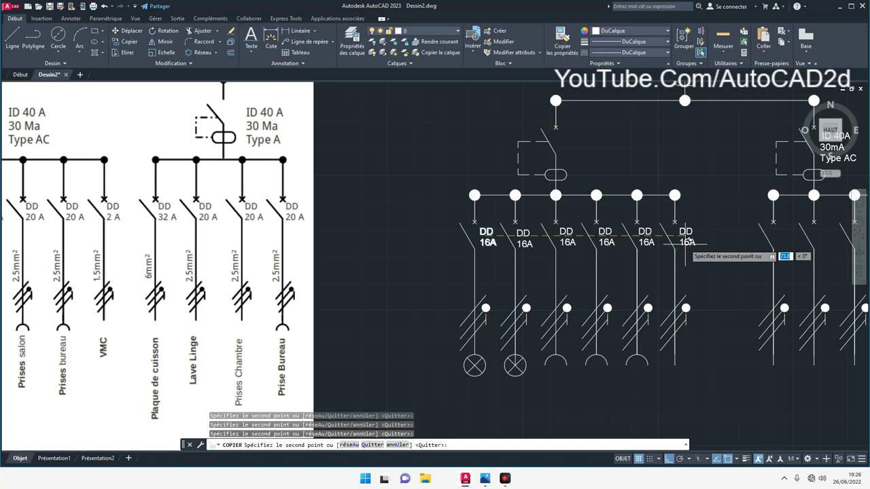
# Copy the DD 16A label to the right group's four breakers and end the copy.
pyautogui.scroll(-3, 711, 259)
pyautogui.scroll(5, 741, 250)
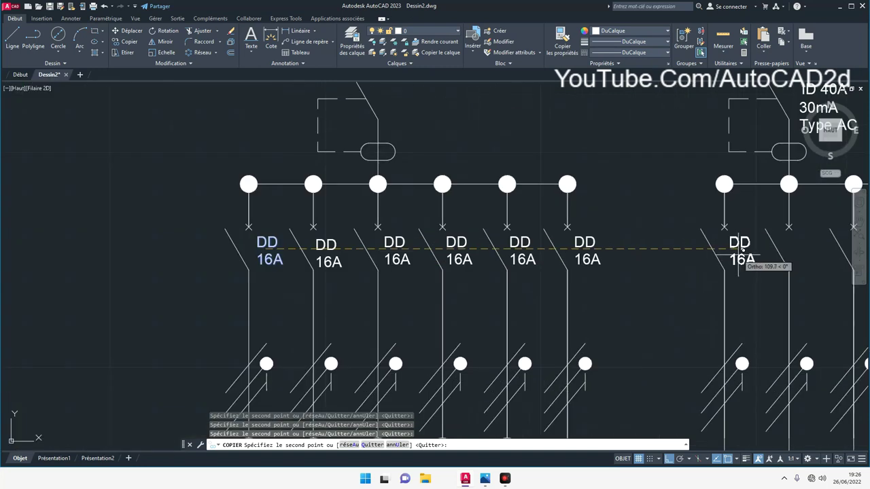
pyautogui.moveTo(741, 250); pyautogui.dragTo(609, 262, button='middle')
pyautogui.click(610, 252)
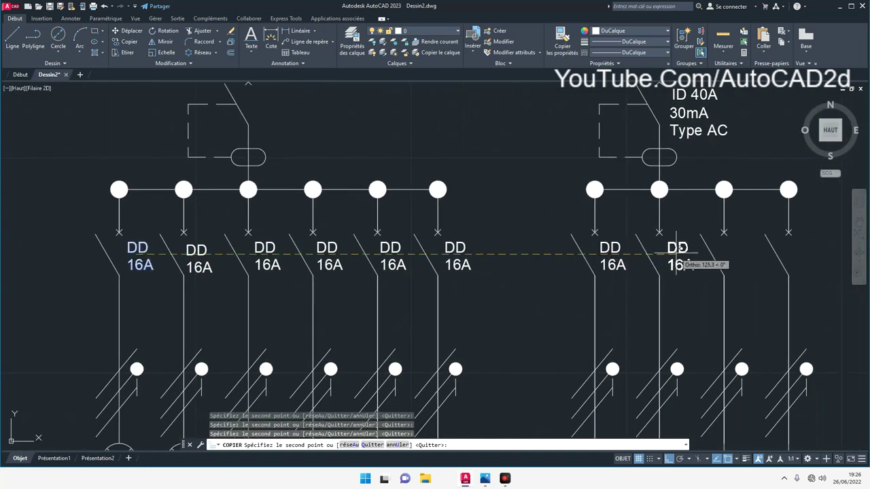
pyautogui.click(672, 248)
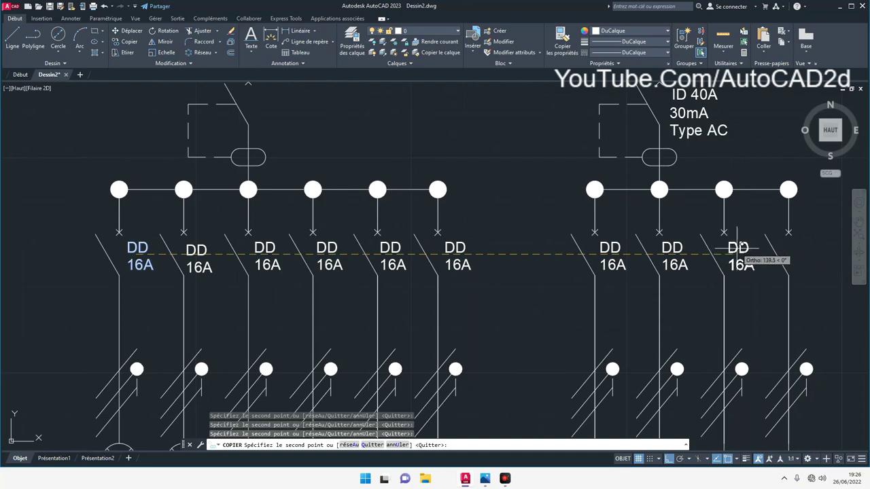
pyautogui.click(741, 252)
pyautogui.click(803, 253)
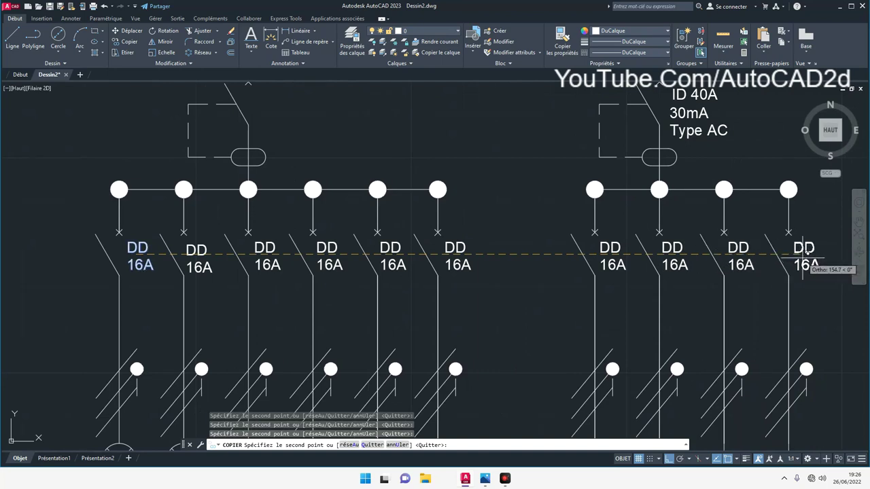
pyautogui.rightClick(536, 297)
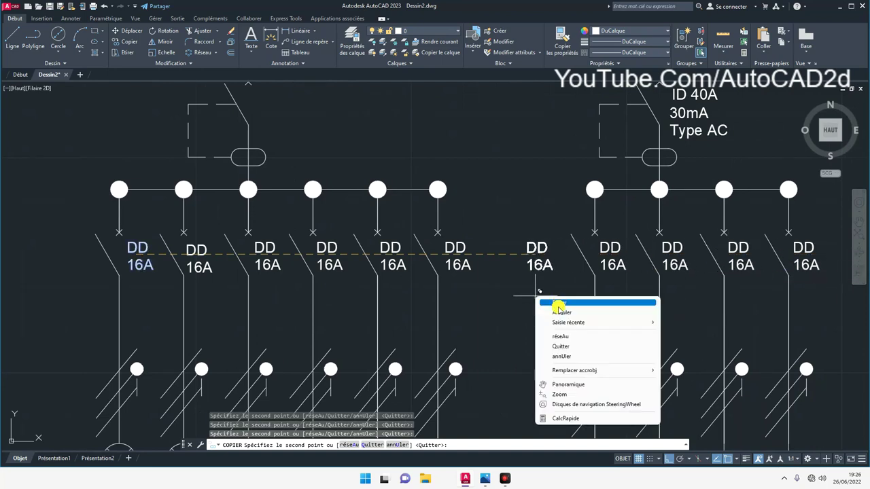
pyautogui.click(558, 304)
pyautogui.scroll(-2, 558, 302)
pyautogui.scroll(-2, 526, 293)
pyautogui.moveTo(531, 296); pyautogui.dragTo(661, 294, button='middle')
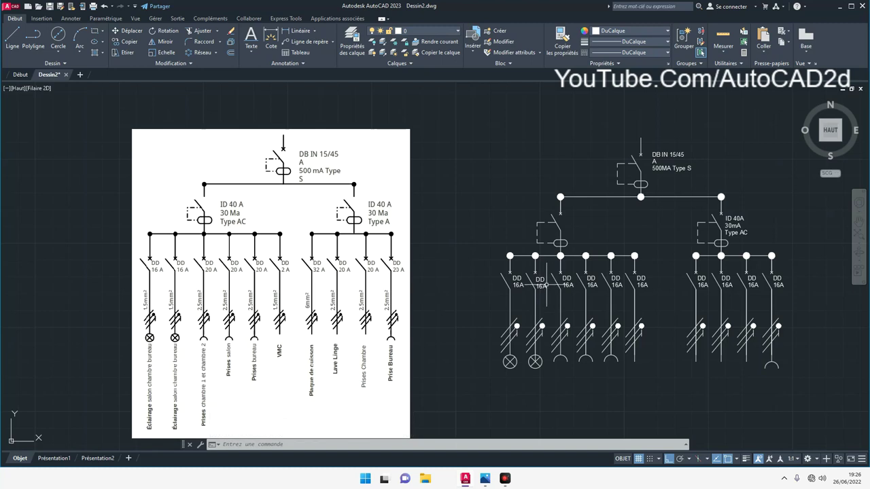
# Change the third, fourth and fifth left breaker ratings from 16A to 20A.
pyautogui.scroll(4, 568, 285)
pyautogui.doubleClick(568, 285)
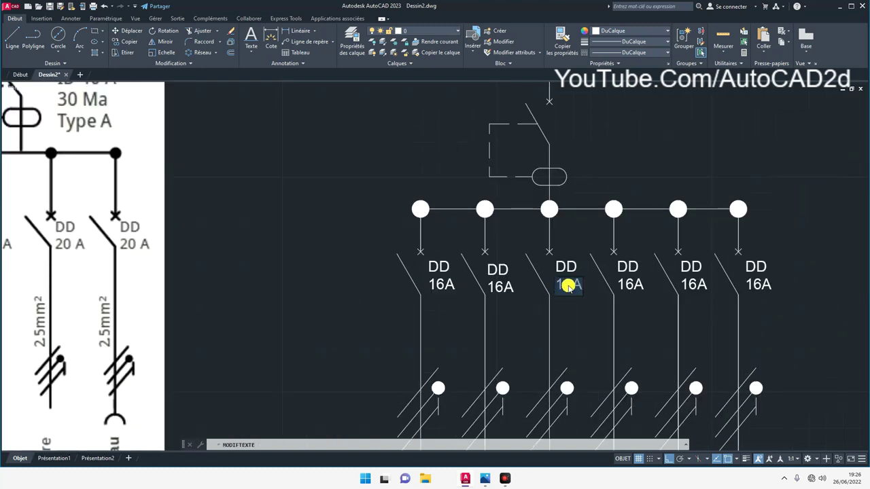
pyautogui.write('20')
pyautogui.press('Return')
pyautogui.click(630, 286)
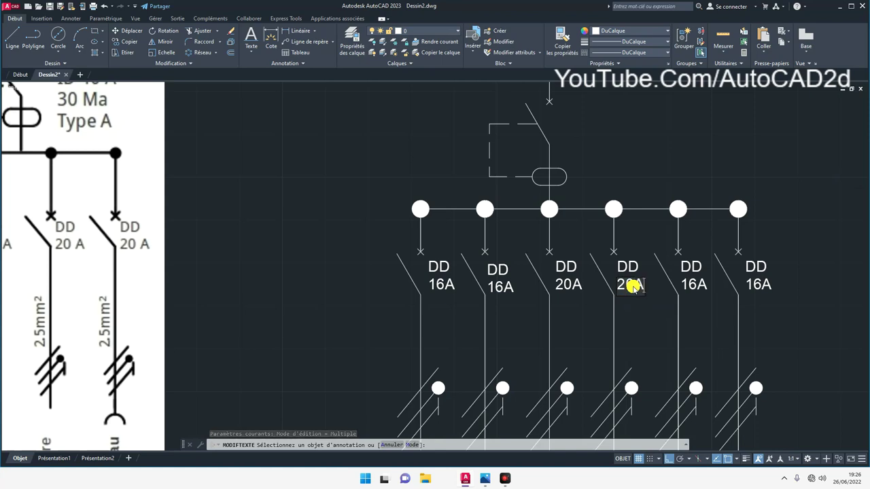
pyautogui.press('Return')
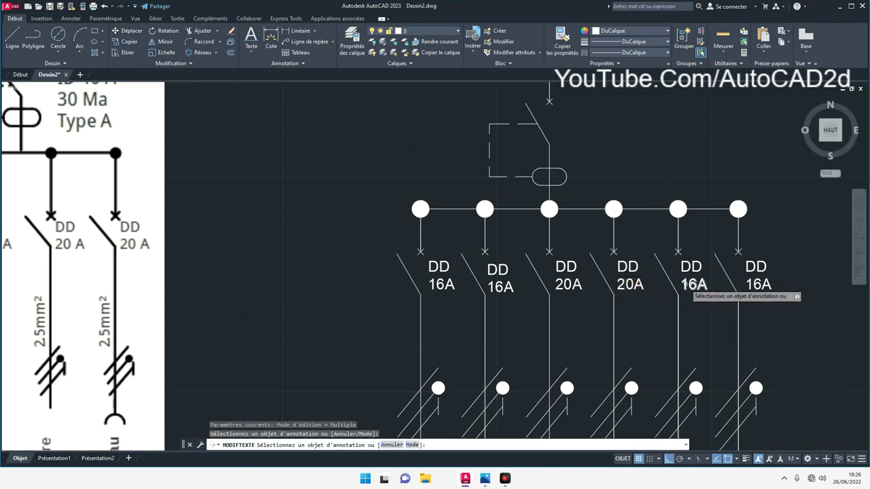
pyautogui.click(688, 287)
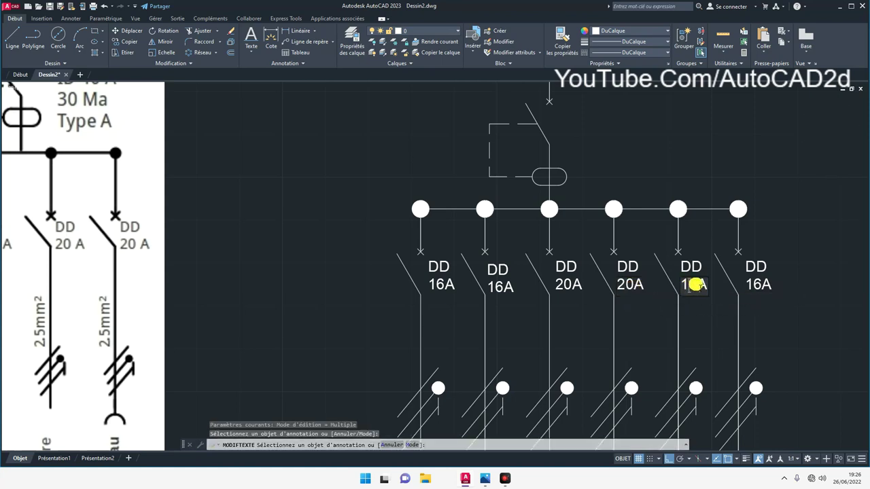
pyautogui.write('20A')
pyautogui.press('Return')
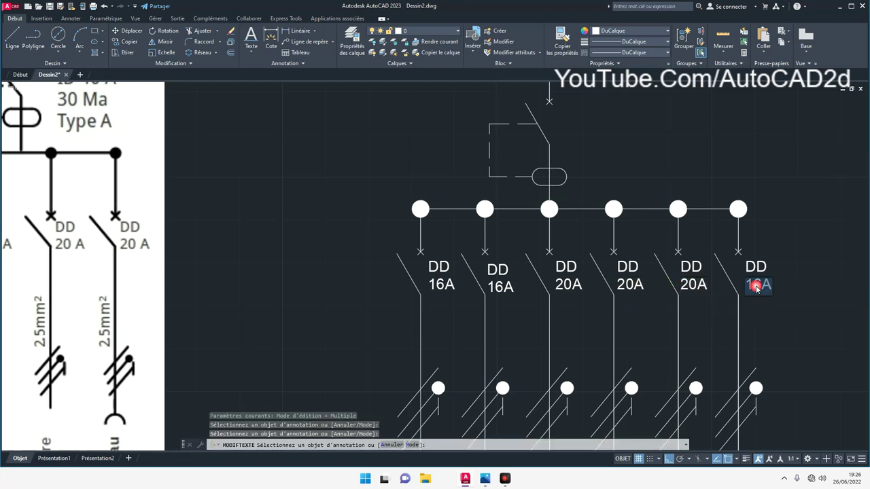
# Set the next ratings to 2A and the right group's first breaker to 32A.
pyautogui.scroll(-2, 509, 305)
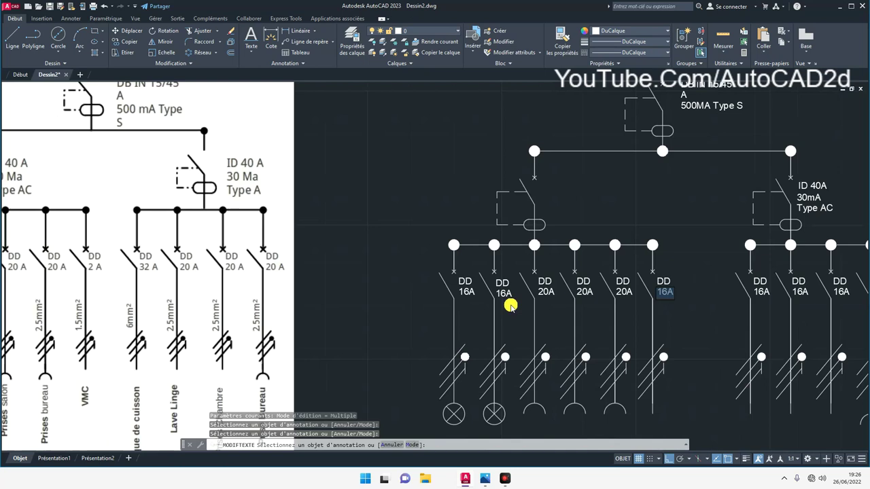
pyautogui.write('2A')
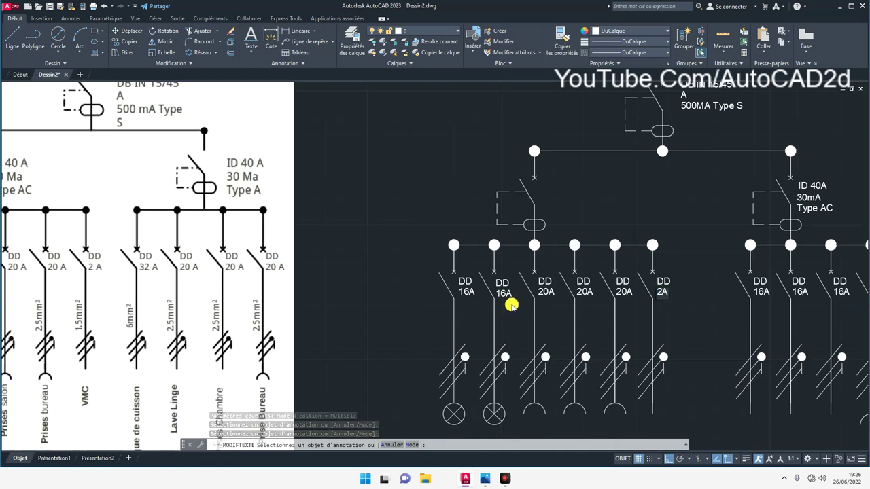
pyautogui.scroll(-1, 511, 306)
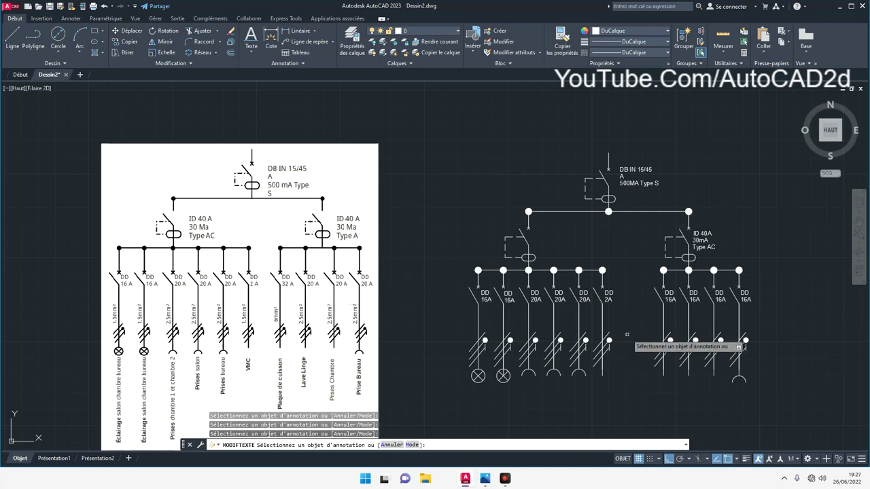
pyautogui.click(669, 300)
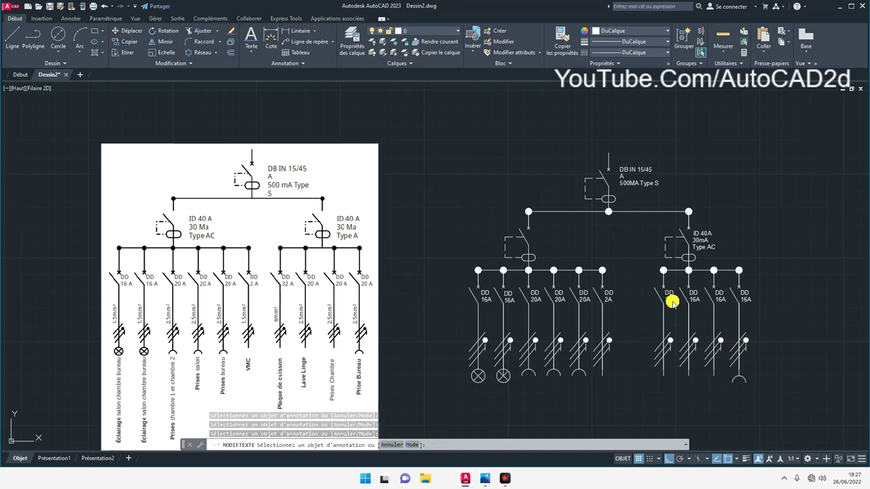
pyautogui.write('32A')
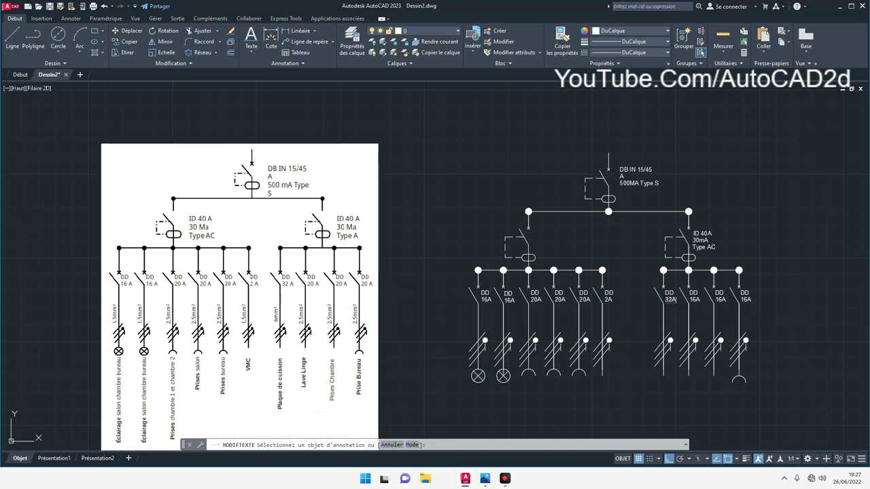
# Change the right group's remaining three breaker ratings to 20A.
pyautogui.click(698, 301)
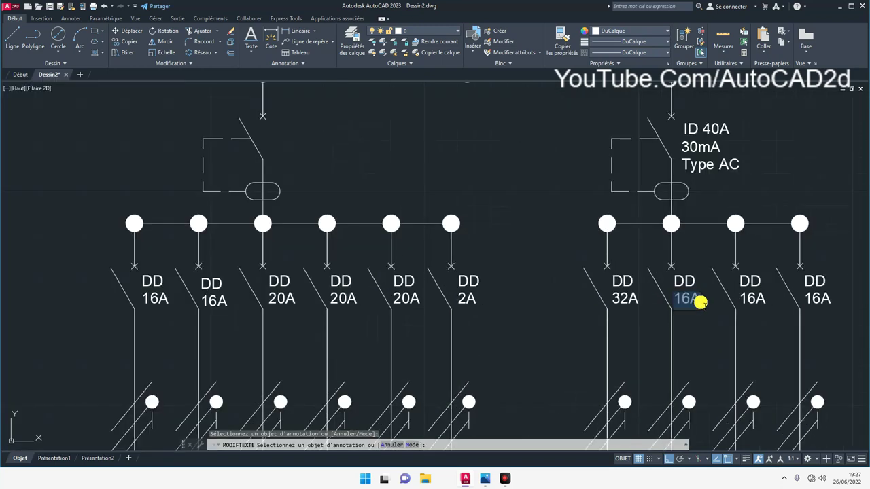
pyautogui.write('20')
pyautogui.write('a')
pyautogui.press('BackSpace')
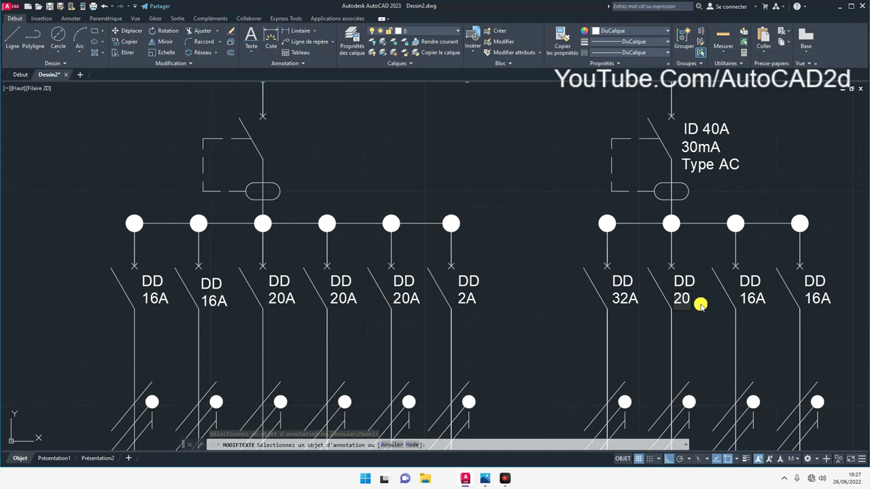
pyautogui.write('A')
pyautogui.press('Return')
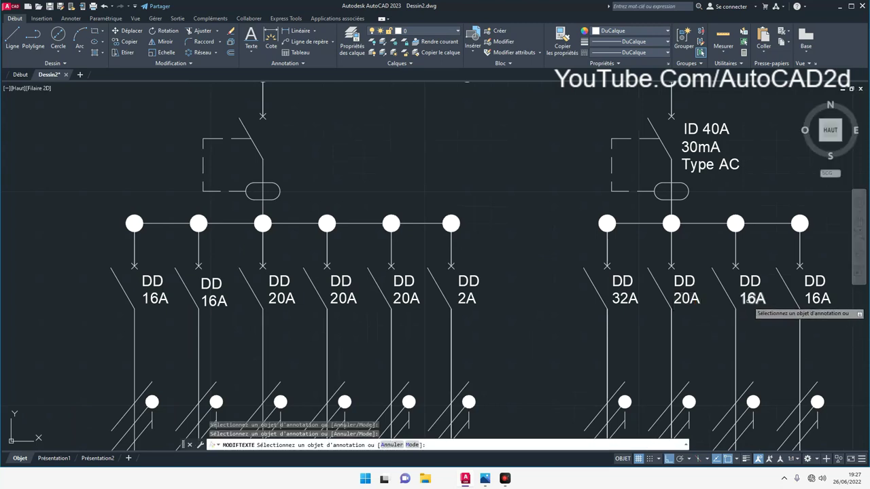
pyautogui.click(748, 302)
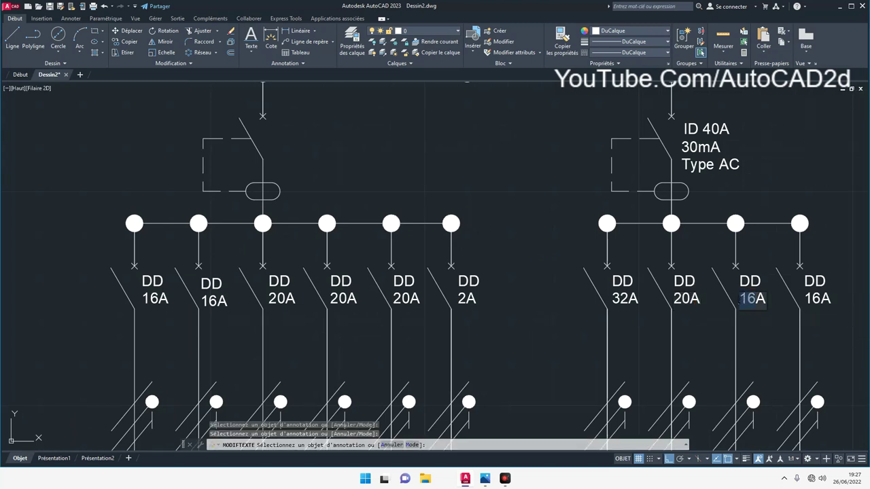
pyautogui.write('20A')
pyautogui.press('Return')
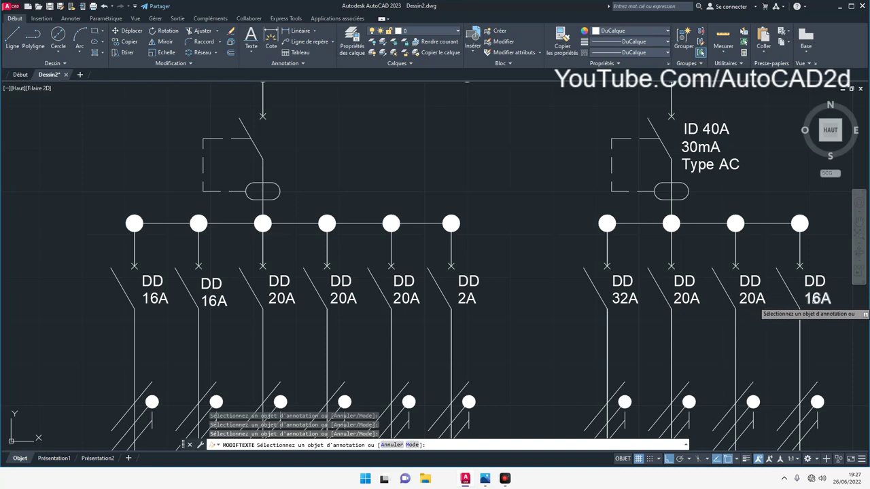
pyautogui.click(815, 301)
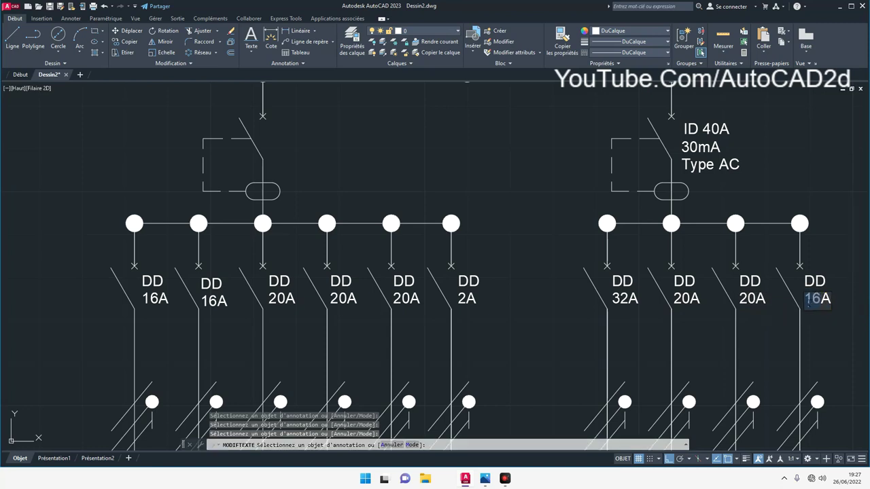
pyautogui.write('20A')
pyautogui.press('Return')
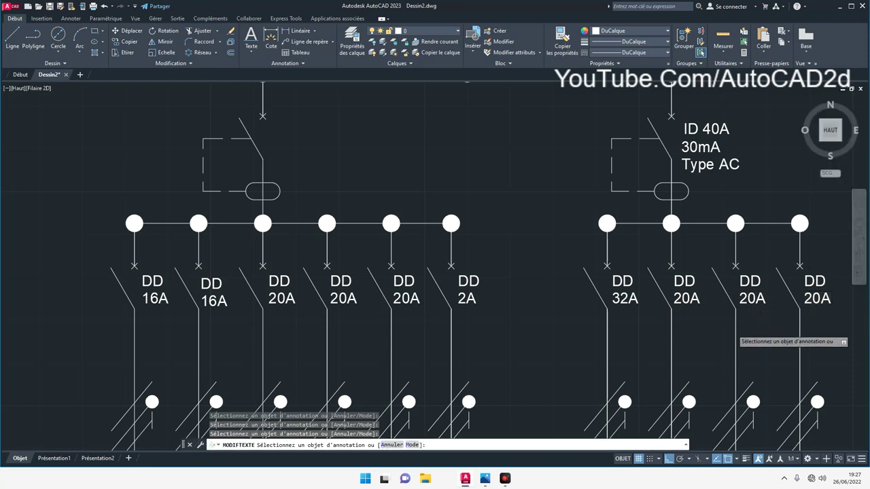
# Pan the diagram beside the reference image and finish editing the labels.
pyautogui.scroll(-5, 733, 321)
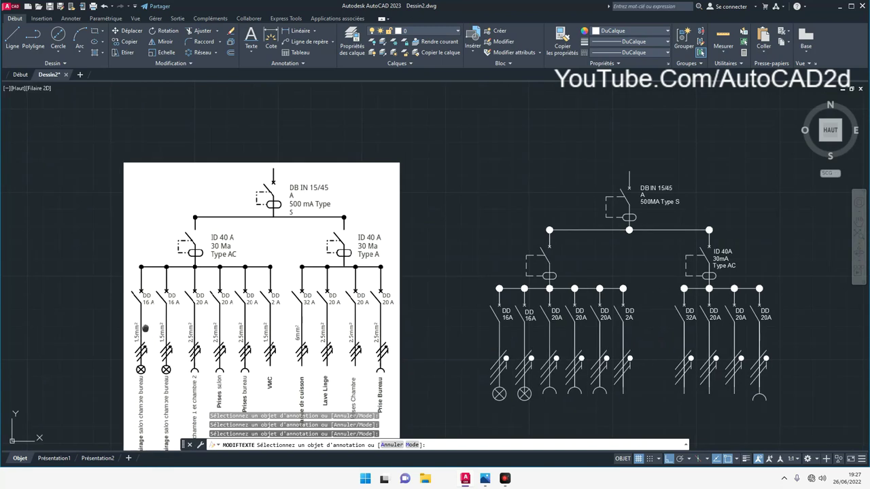
pyautogui.moveTo(144, 329); pyautogui.dragTo(166, 301, button='middle')
pyautogui.rightClick(246, 284)
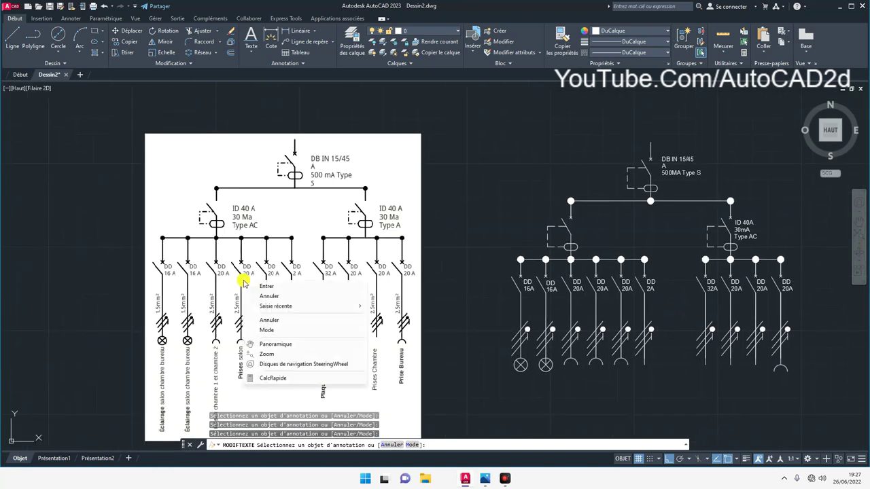
pyautogui.click(264, 287)
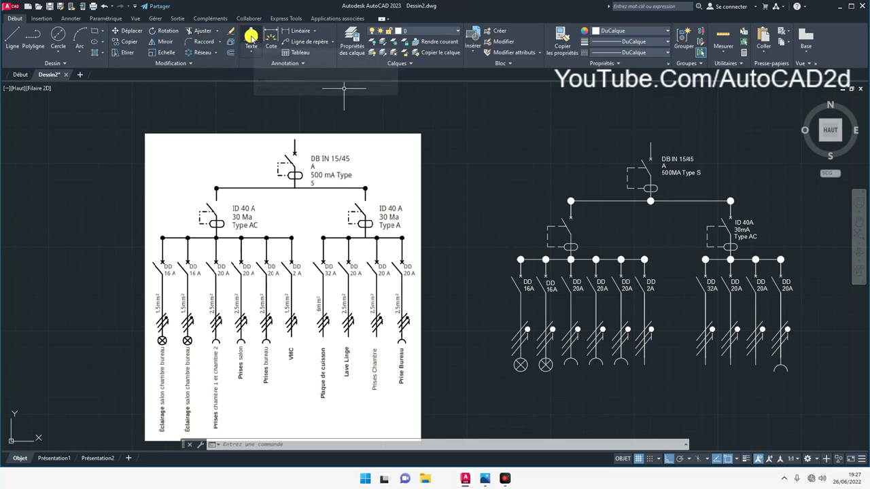
pyautogui.click(250, 37)
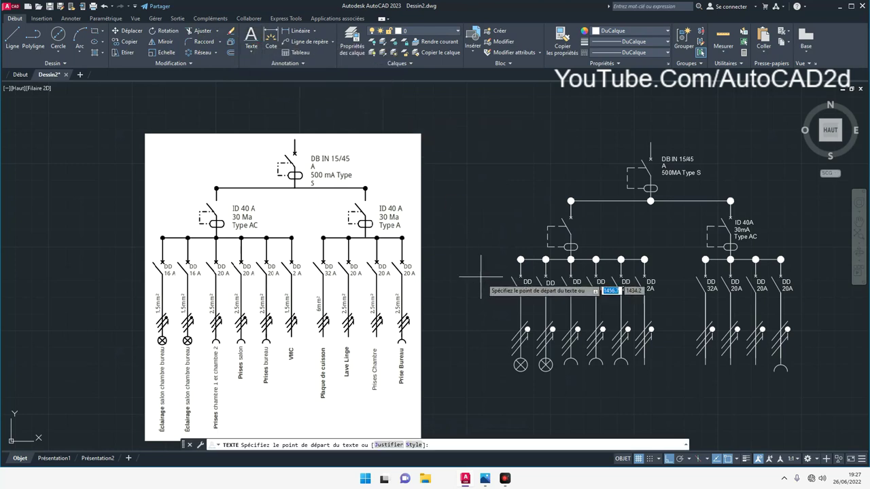
pyautogui.click(500, 317)
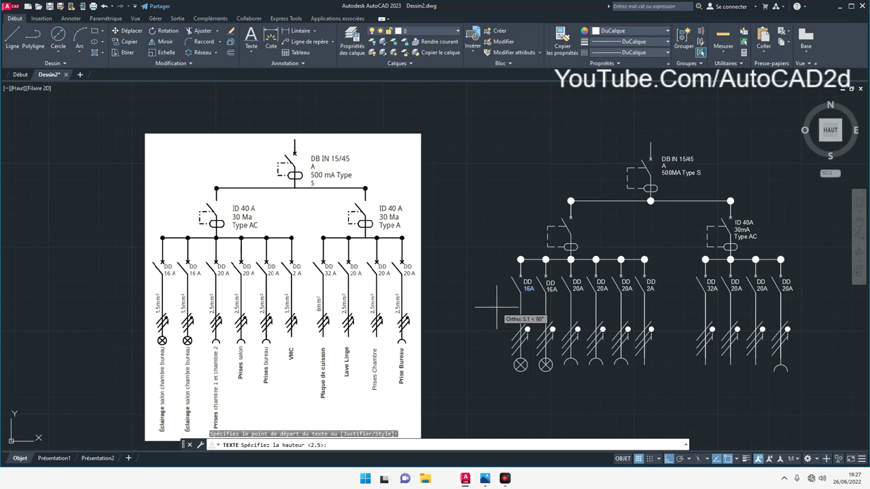
pyautogui.write('2')
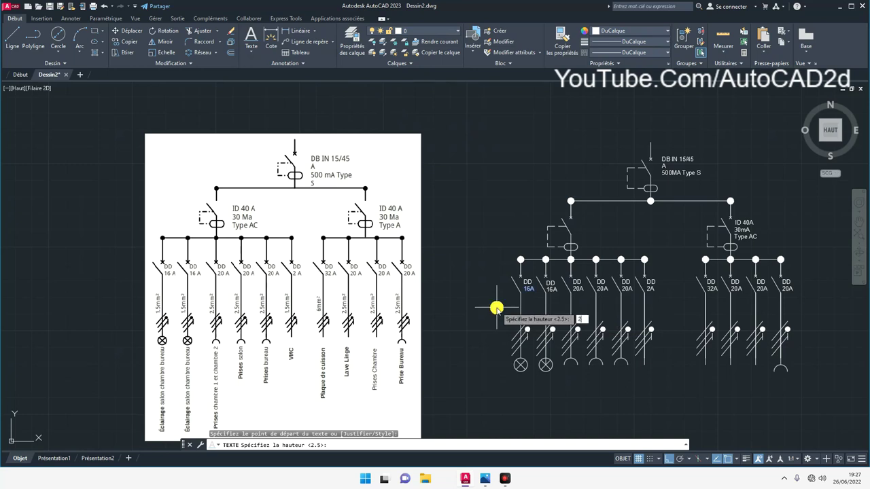
pyautogui.press('Return')
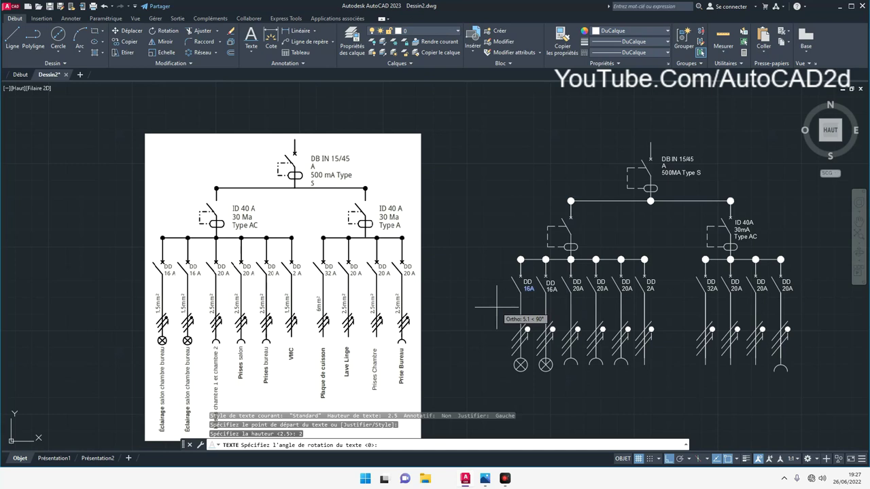
pyautogui.write('45')
pyautogui.press('Return')
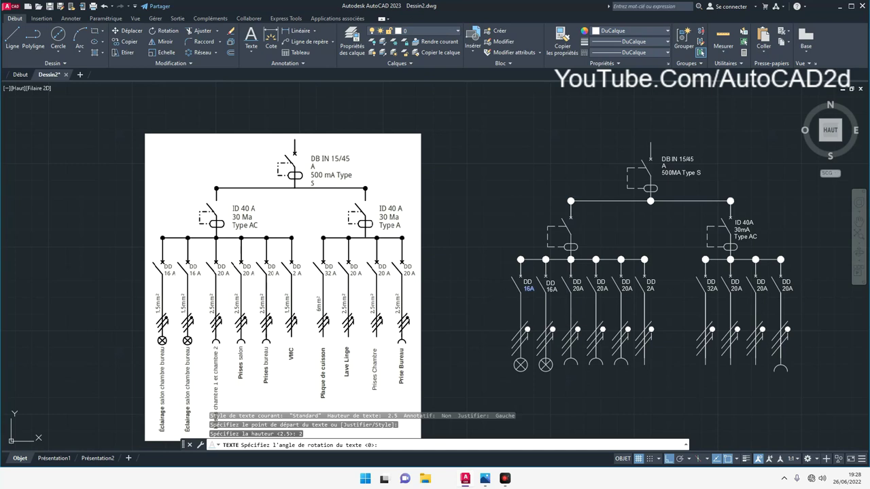
pyautogui.scroll(4, 495, 309)
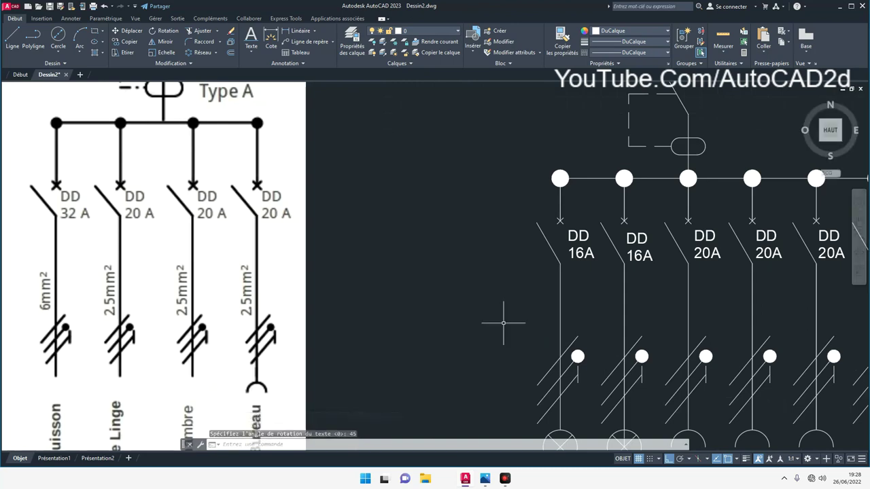
pyautogui.scroll(-4, 503, 323)
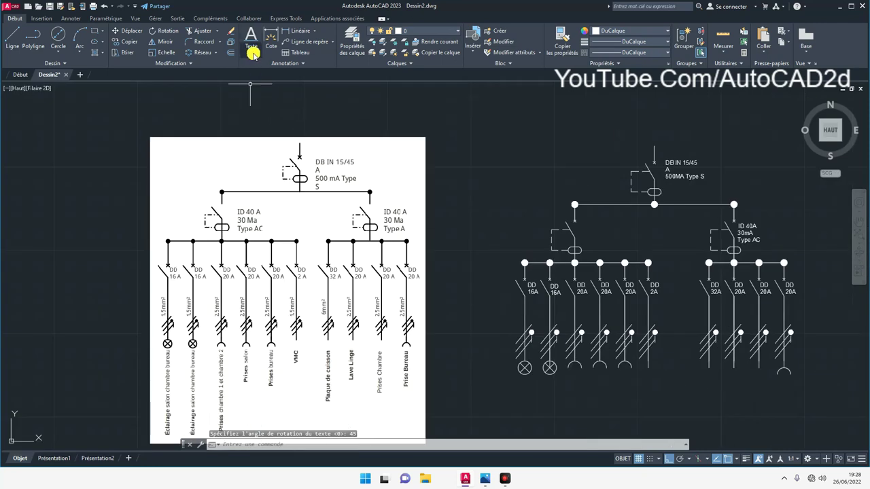
# Start a single-line text left of the first branch, height 2, rotated 90°.
pyautogui.click(252, 53)
pyautogui.click(265, 85)
pyautogui.scroll(2, 519, 313)
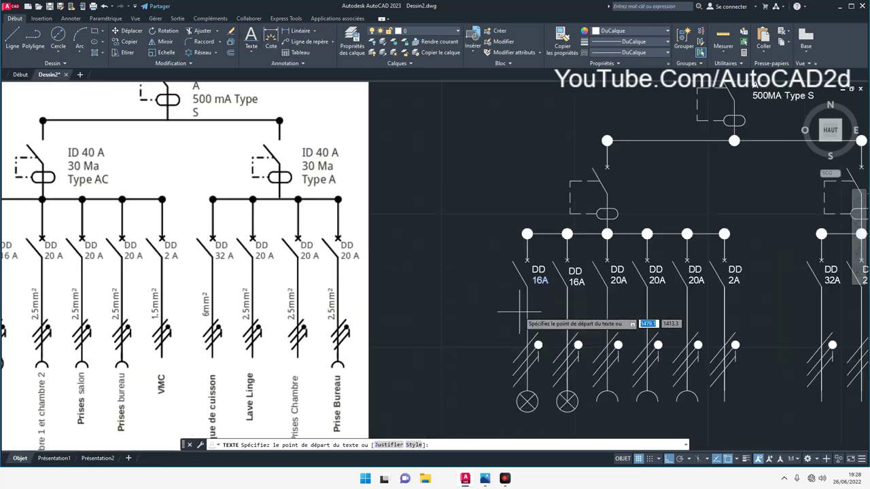
pyautogui.scroll(2, 503, 326)
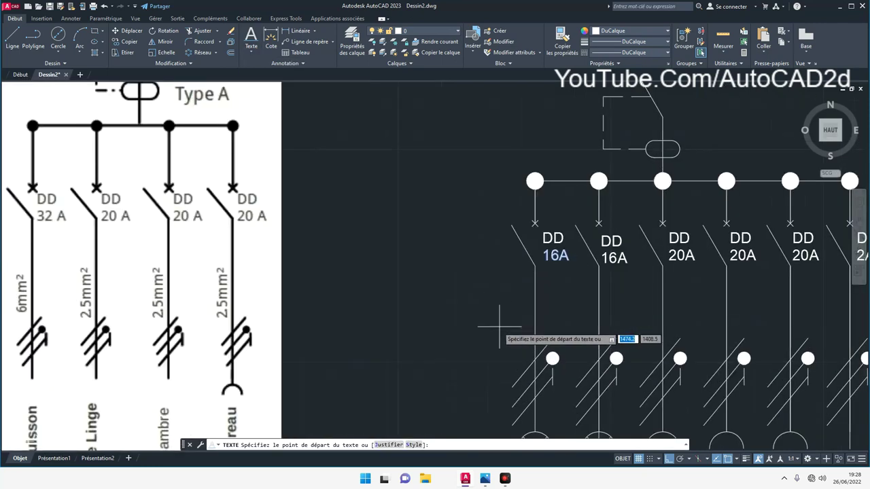
pyautogui.click(495, 328)
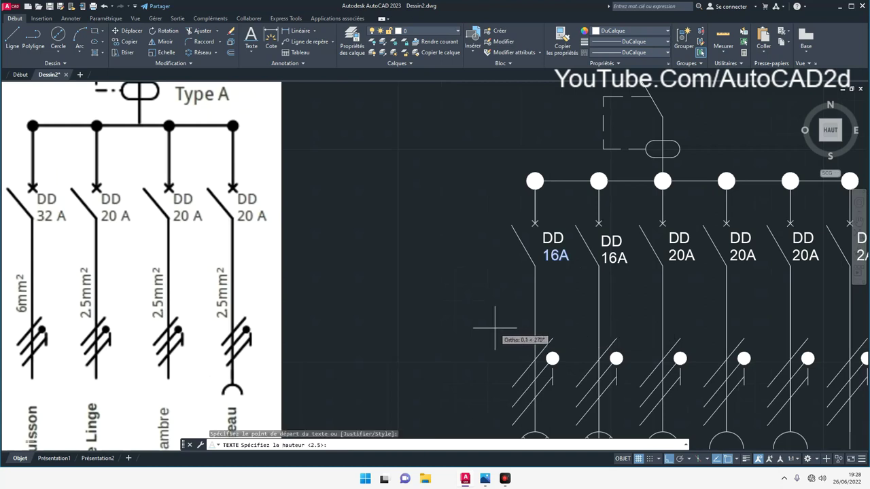
pyautogui.write('2')
pyautogui.press('Return')
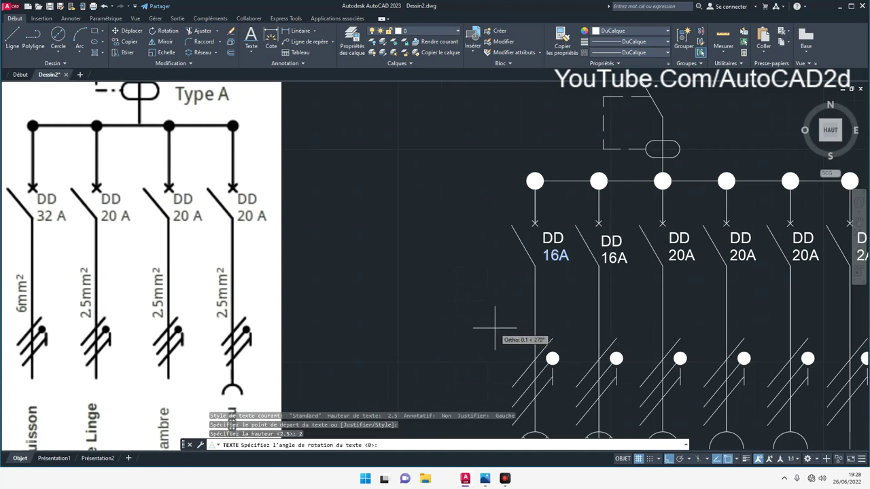
pyautogui.write('90')
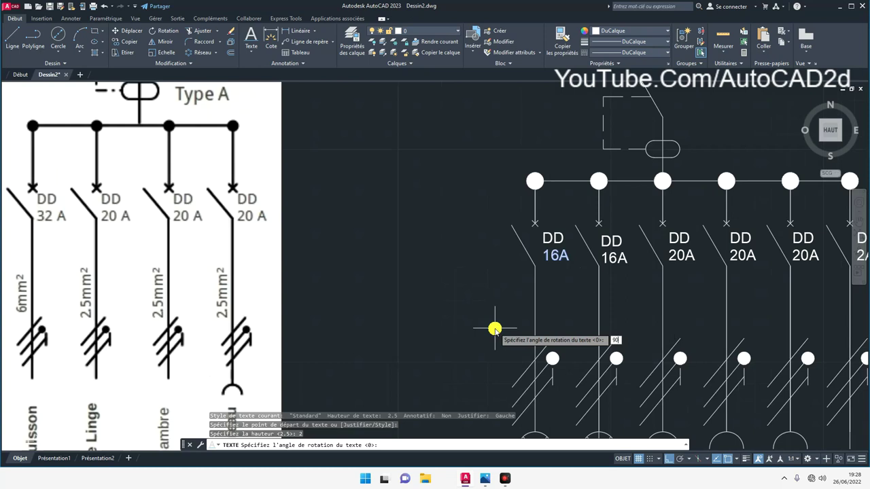
pyautogui.press('Return')
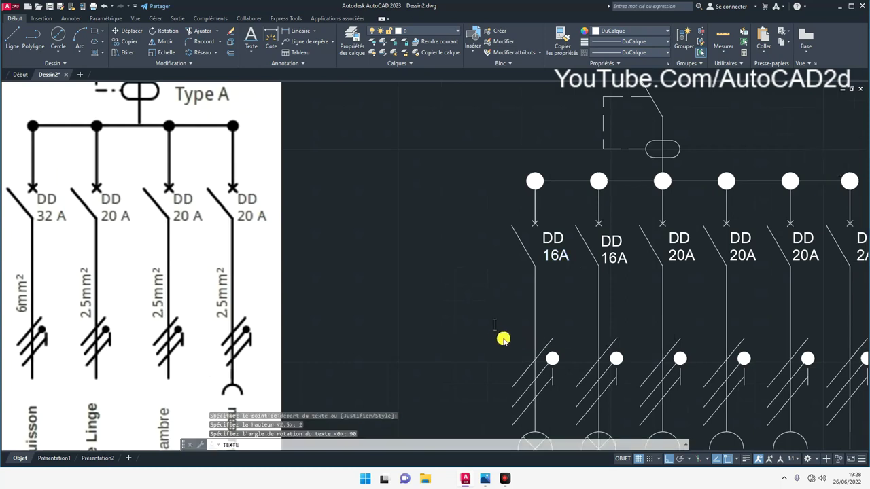
# Enter the trial text 'df' and pan the left branches beside the reference.
pyautogui.scroll(4, 500, 333)
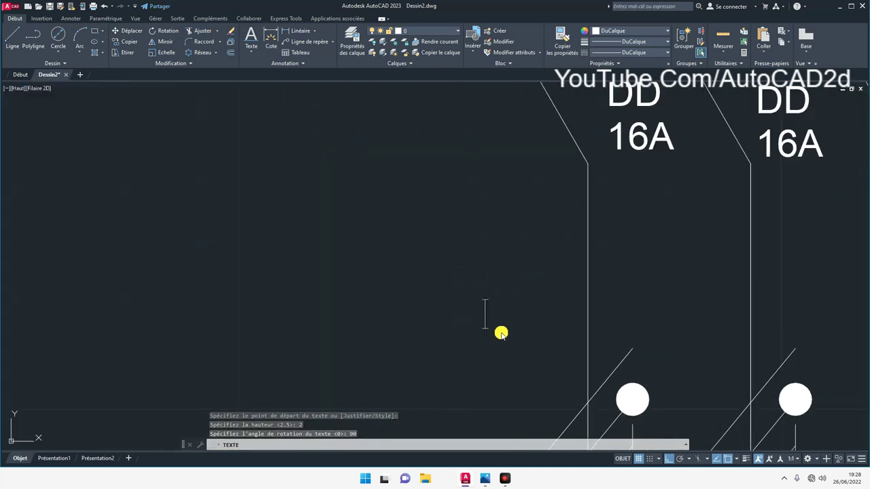
pyautogui.write('df')
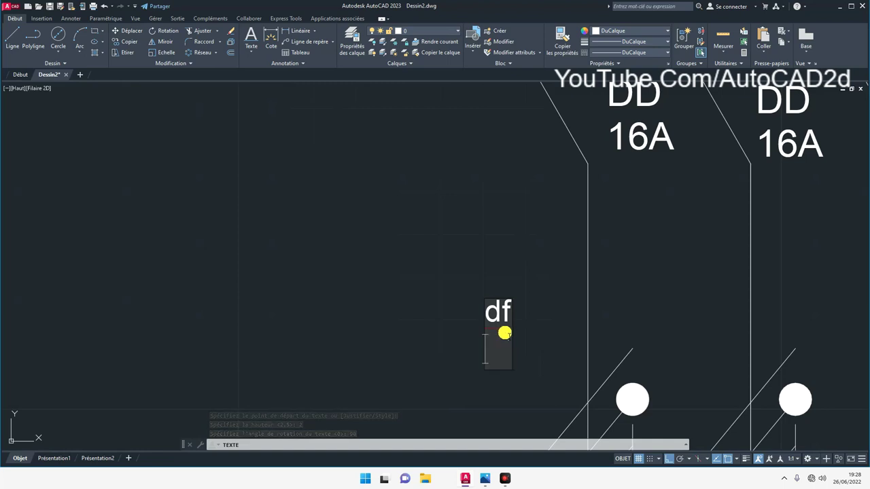
pyautogui.press('Return')
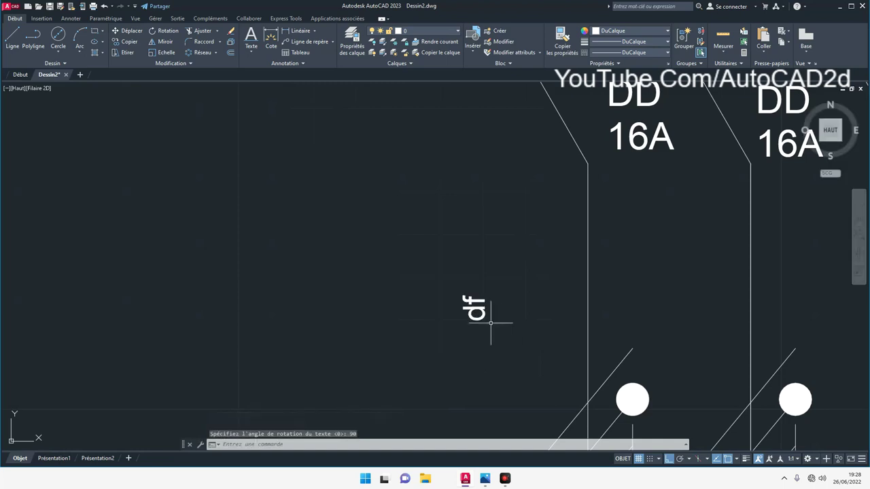
pyautogui.scroll(-5, 490, 321)
pyautogui.scroll(-2, 484, 317)
pyautogui.moveTo(484, 317)
pyautogui.mouseDown(button='middle')
pyautogui.moveTo(555, 298)
pyautogui.moveTo(605, 299)
pyautogui.mouseUp(button='middle')
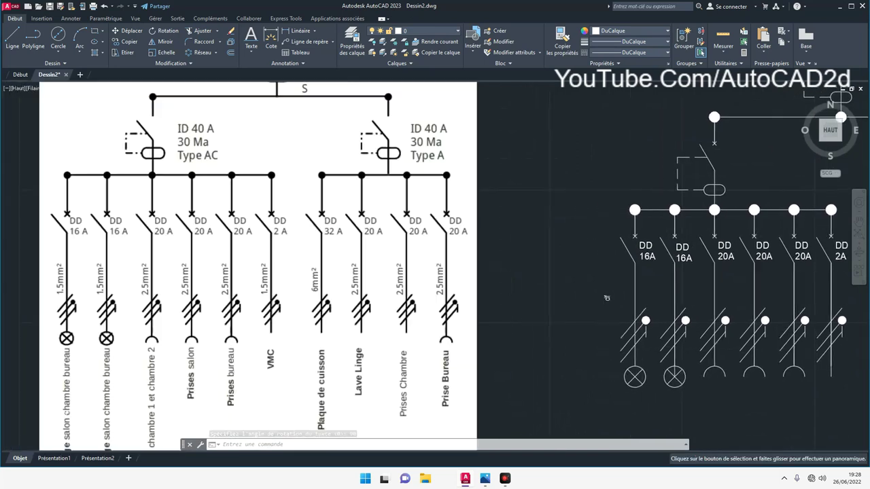
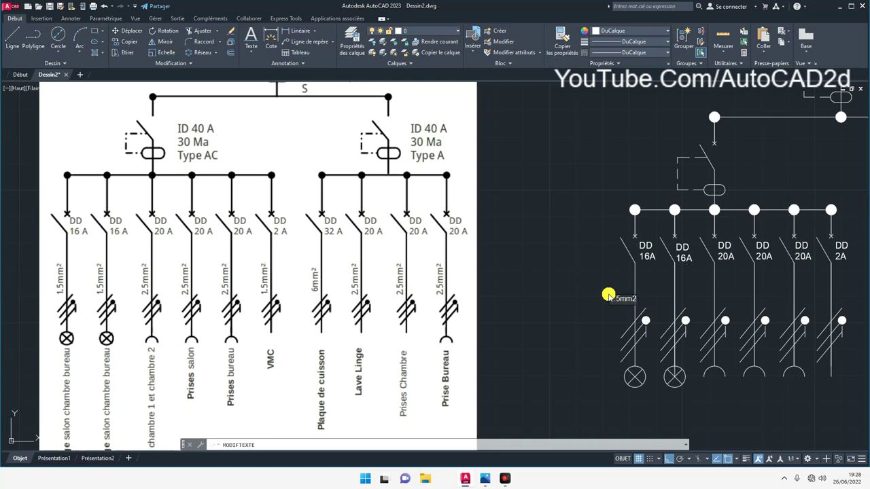
# Edit the 1.5mm2 cable-section label text and end the MODIFTEXTE command.
pyautogui.press('Return')
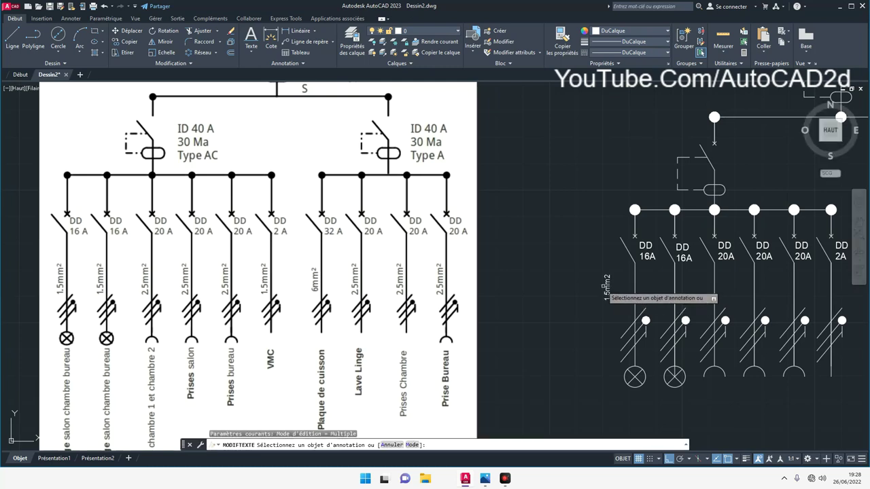
pyautogui.click(606, 291)
pyautogui.click(595, 295)
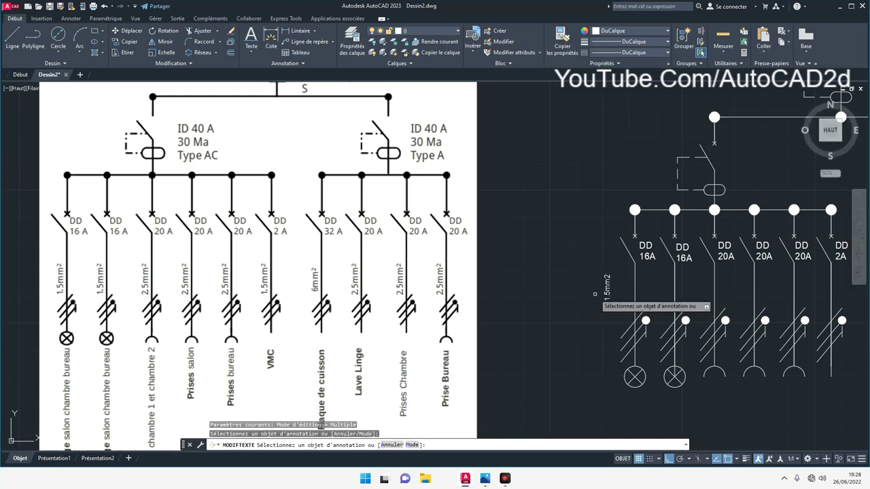
pyautogui.rightClick(563, 201)
pyautogui.click(574, 208)
# Move the 1.5mm2 label against the first DD 16A circuit wire.
pyautogui.click(131, 33)
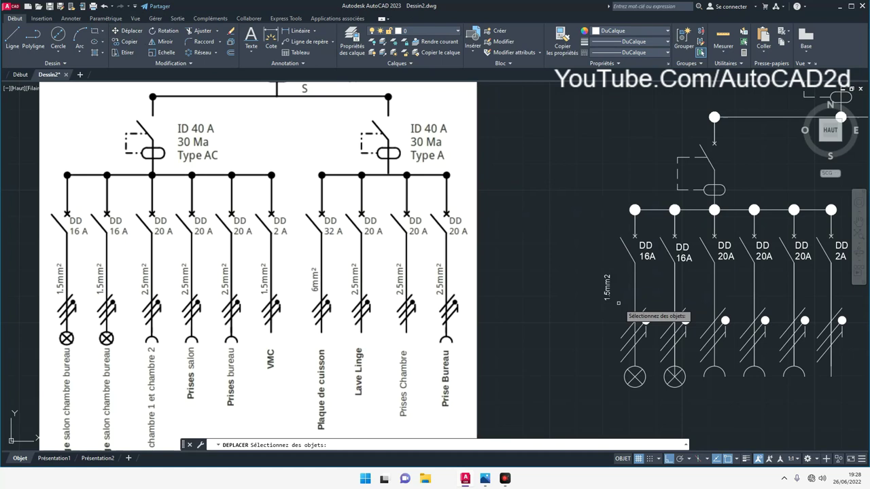
pyautogui.scroll(4, 621, 296)
pyautogui.click(588, 283)
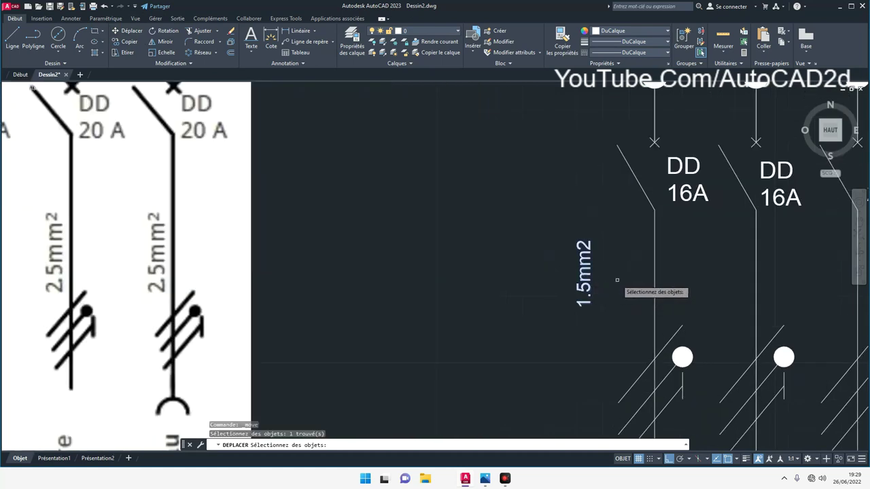
pyautogui.press('Return')
pyautogui.click(587, 277)
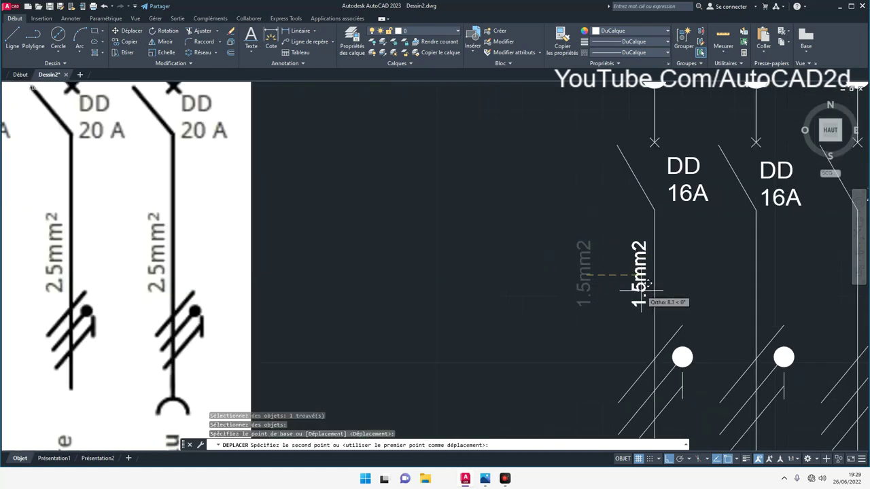
pyautogui.click(642, 291)
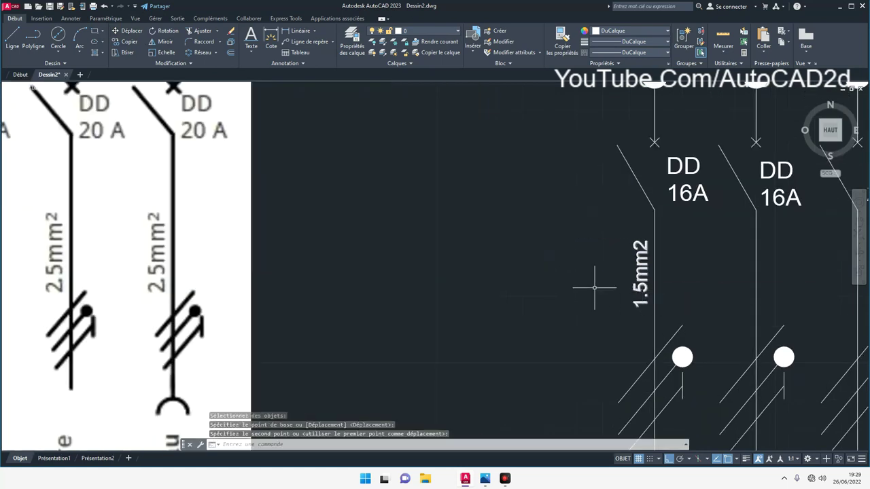
# Reopen the moved 1.5mm2 label and adjust its final '2'.
pyautogui.doubleClick(642, 272)
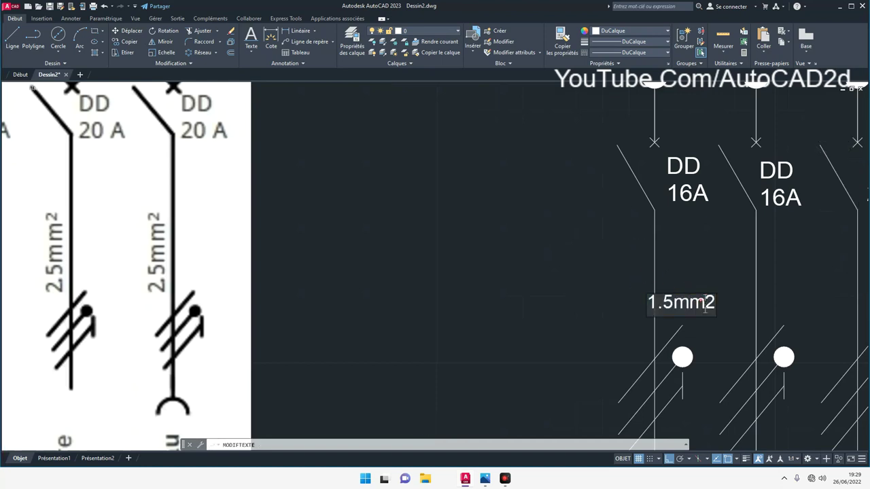
pyautogui.moveTo(706, 300); pyautogui.dragTo(719, 305)
pyautogui.click(525, 167)
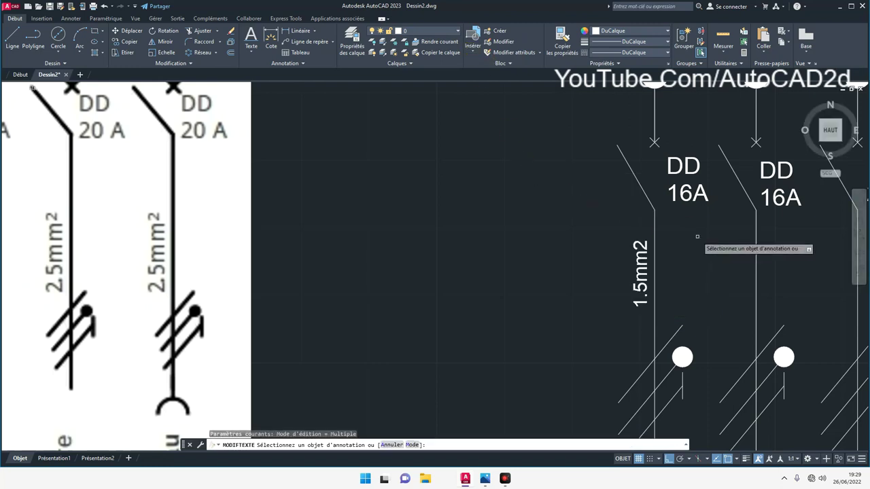
pyautogui.click(473, 49)
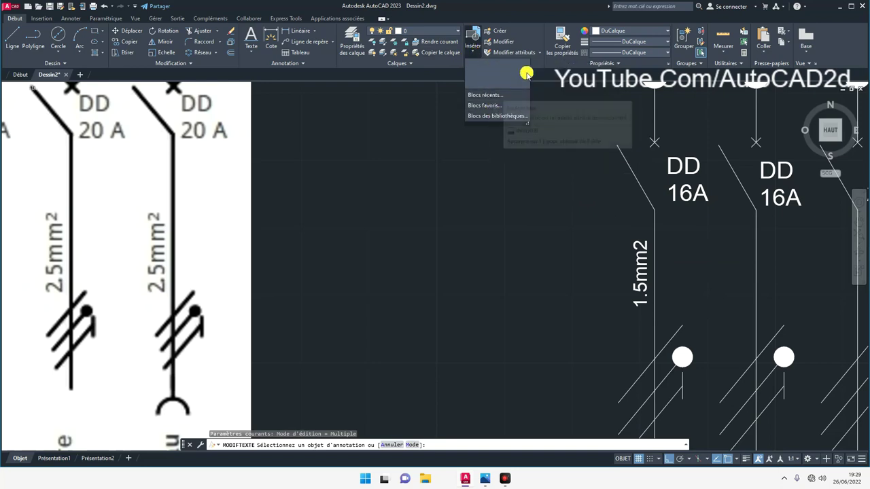
pyautogui.click(469, 161)
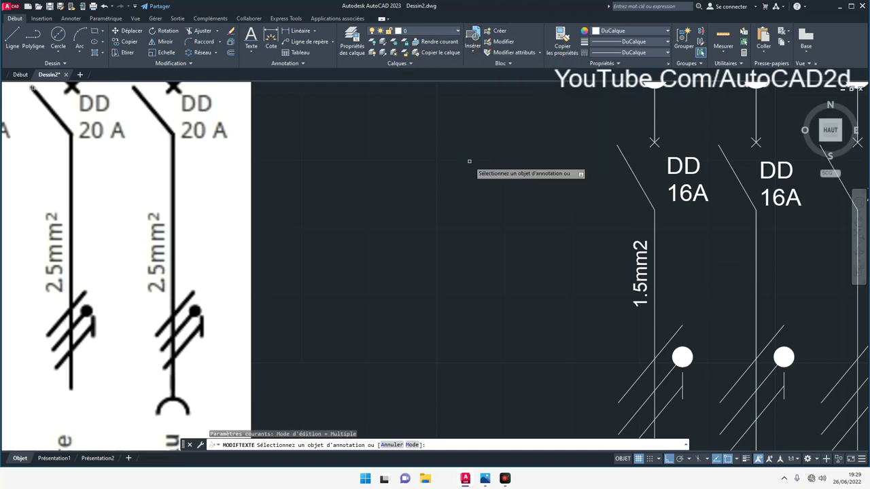
pyautogui.press('Escape')
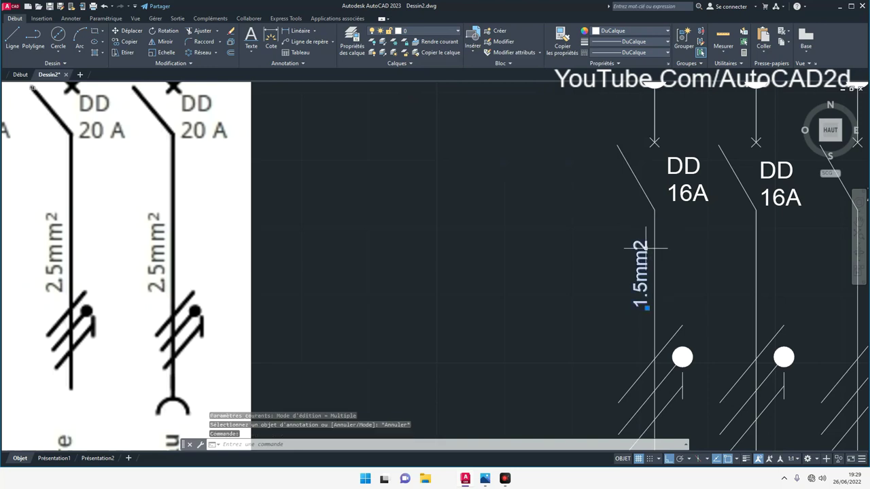
pyautogui.doubleClick(645, 249)
pyautogui.click(706, 306)
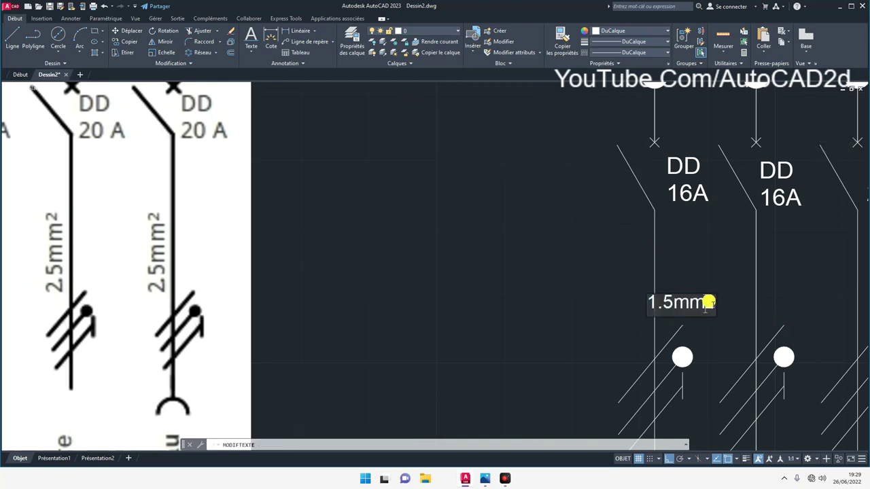
pyautogui.scroll(-4, 708, 302)
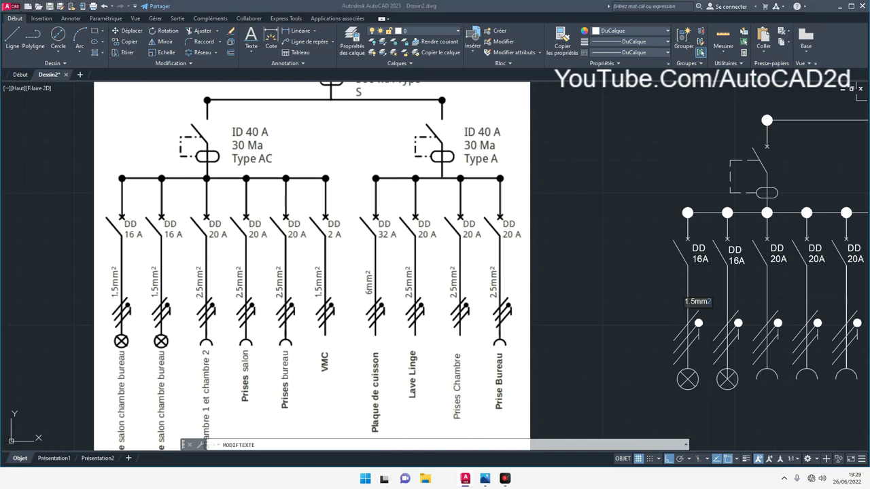
pyautogui.scroll(4, 707, 307)
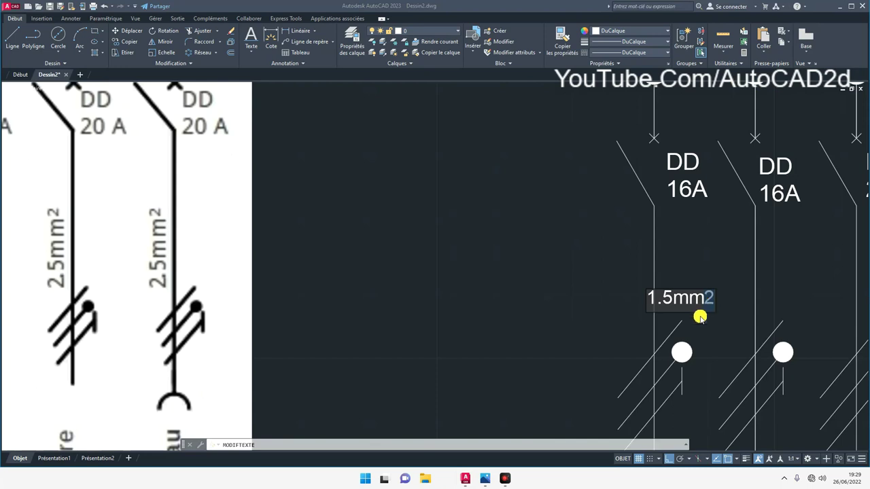
pyautogui.click(719, 325)
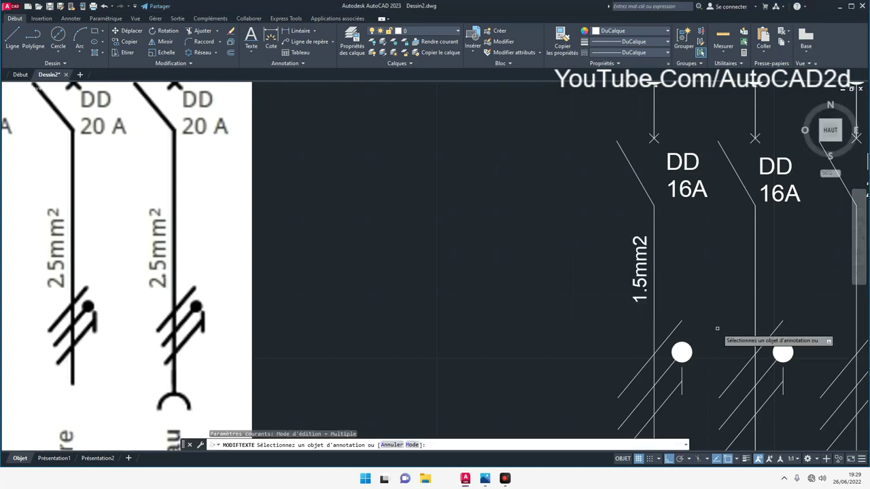
pyautogui.scroll(-4, 674, 333)
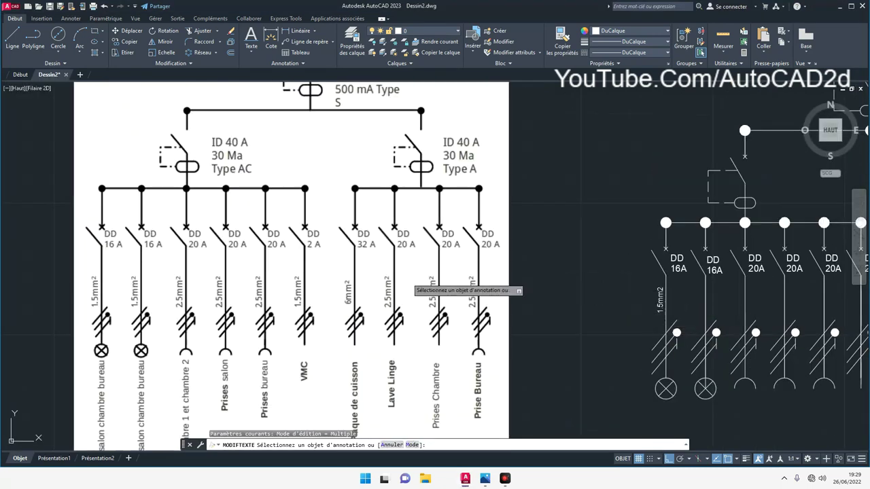
pyautogui.rightClick(619, 299)
pyautogui.click(642, 300)
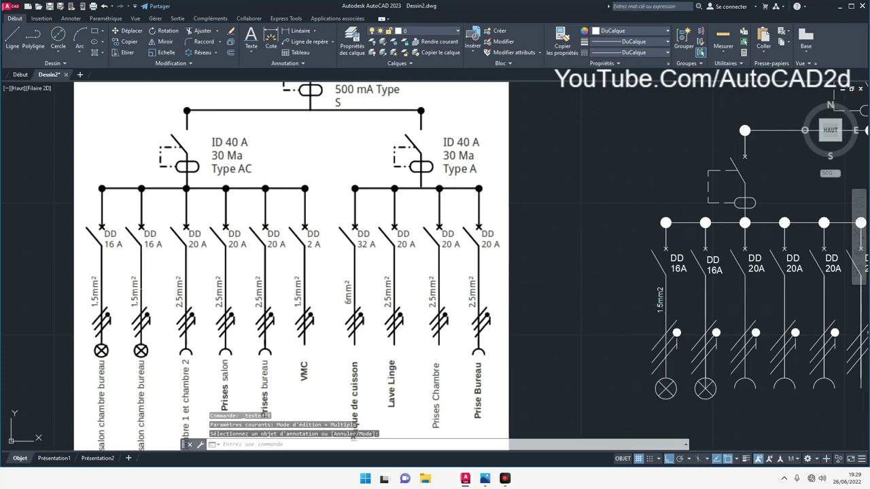
pyautogui.moveTo(115, 356); pyautogui.dragTo(122, 297, button='middle')
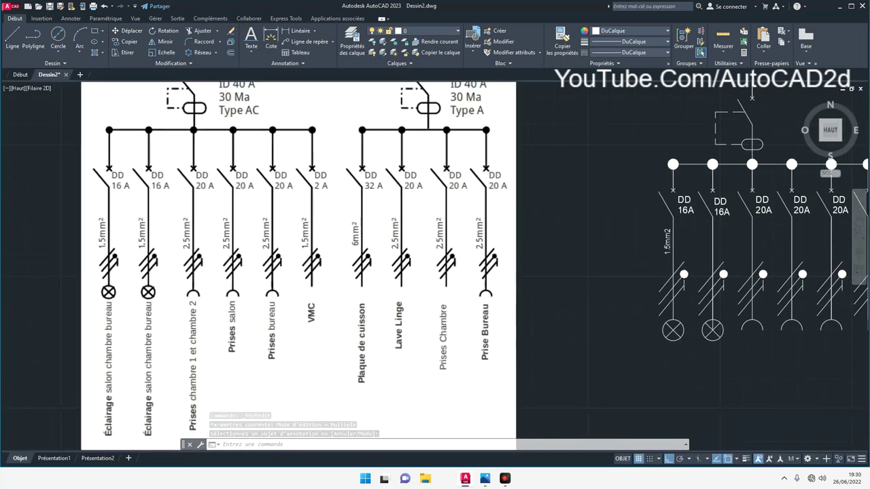
pyautogui.scroll(-2, 123, 297)
pyautogui.scroll(2, 122, 297)
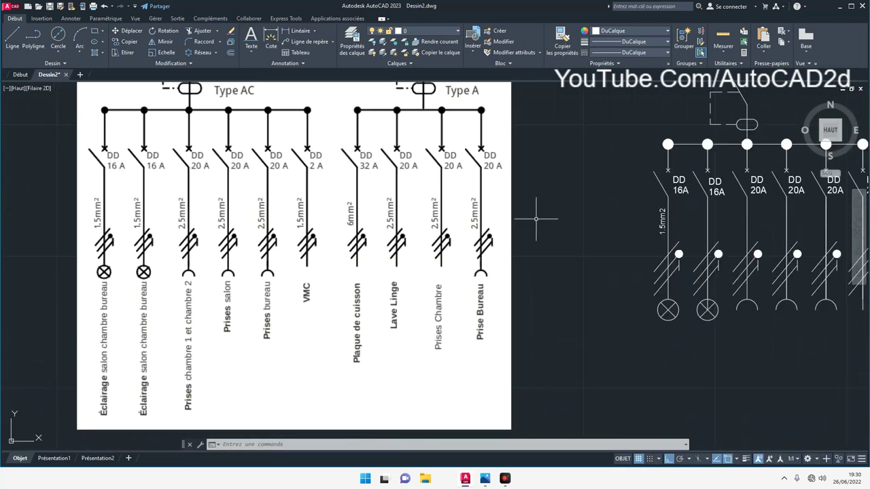
# Copy the 1.5mm2 label with Ortho off to just below the first lamp symbol.
pyautogui.click(663, 219)
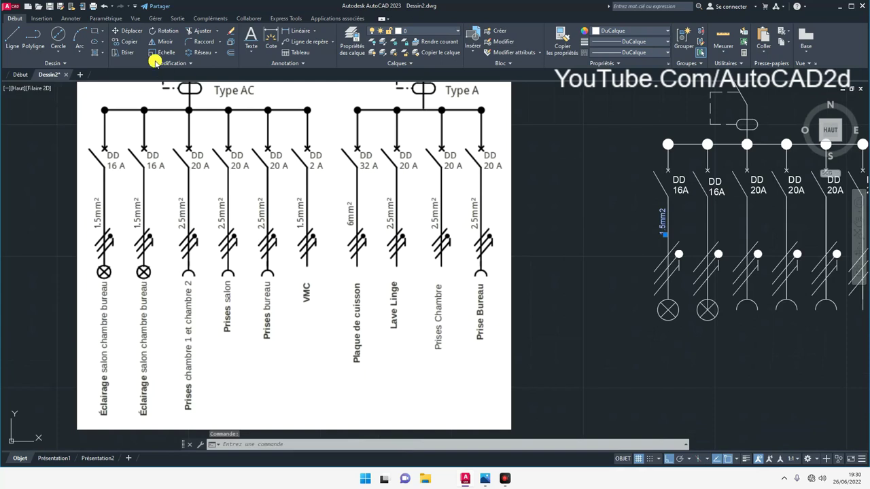
pyautogui.click(126, 42)
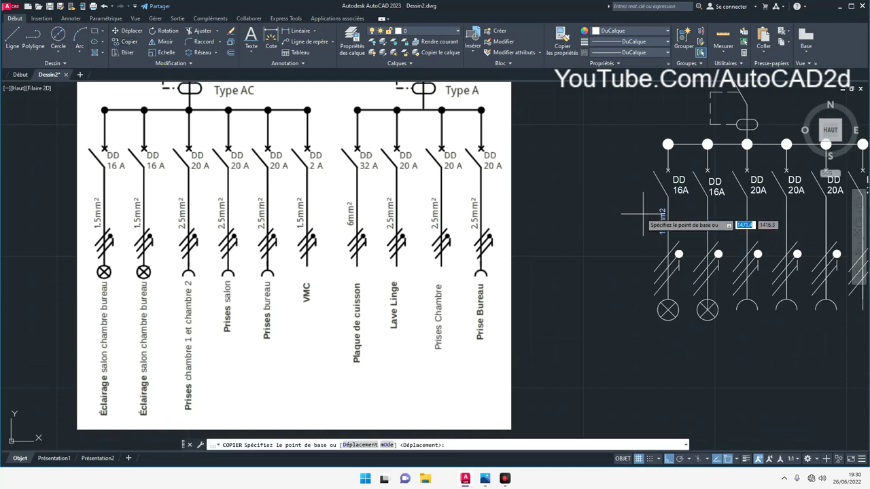
pyautogui.click(663, 216)
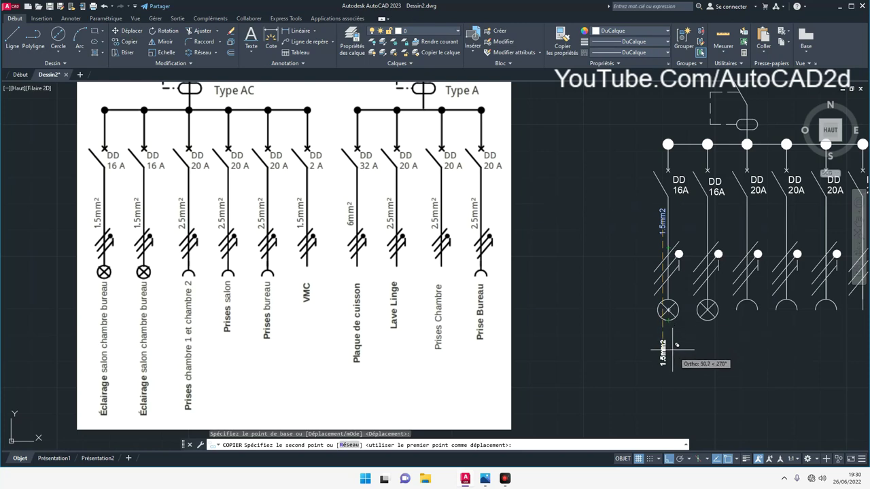
pyautogui.click(669, 460)
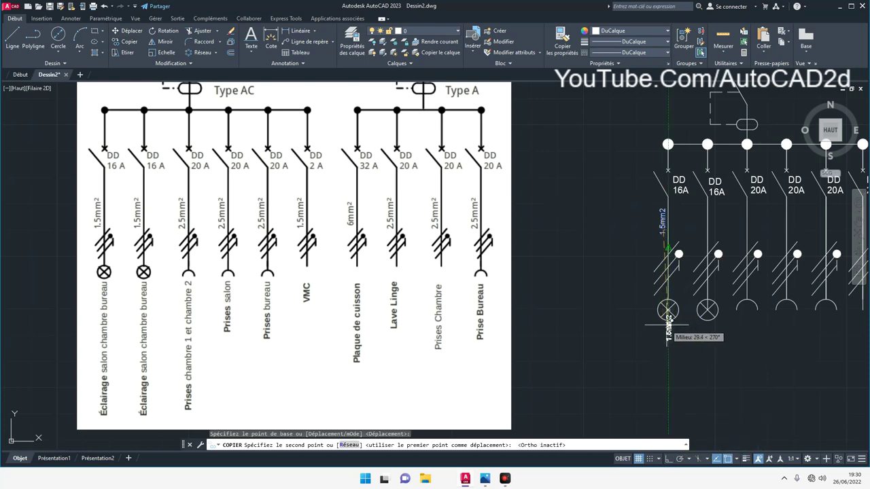
pyautogui.click(668, 385)
pyautogui.rightClick(713, 369)
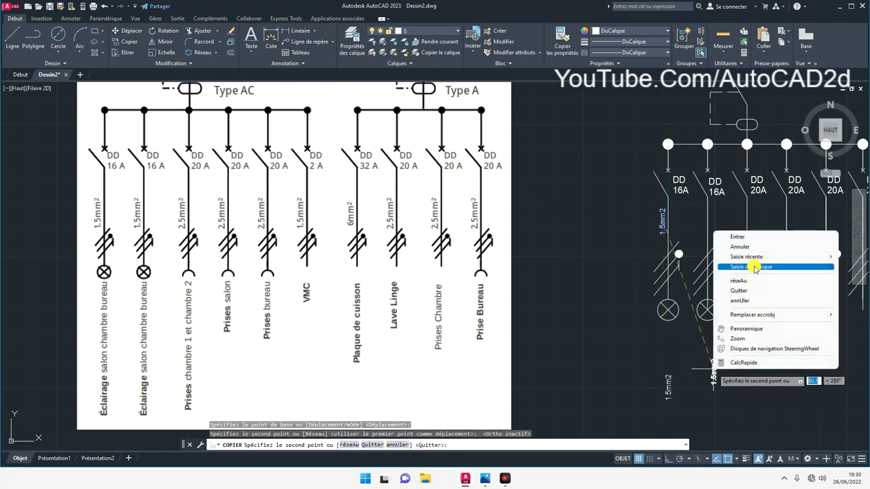
pyautogui.click(741, 237)
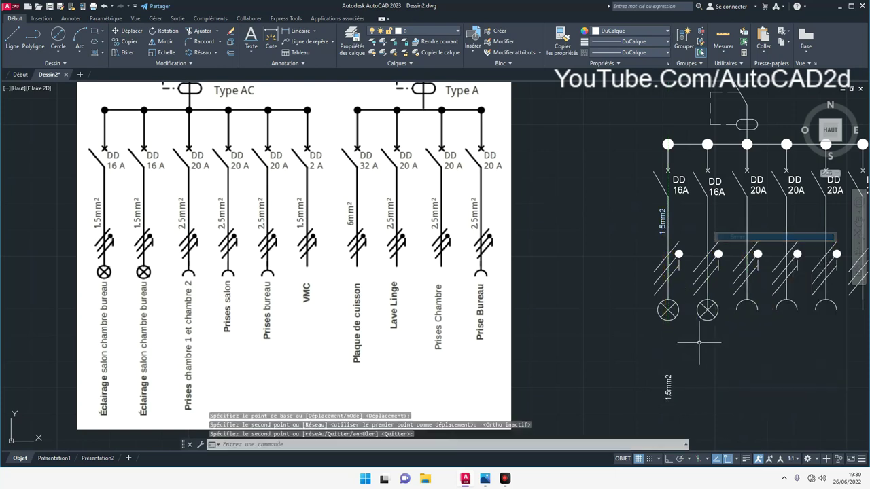
pyautogui.doubleClick(670, 388)
pyautogui.write('Eclairage salon chambre Bureau')
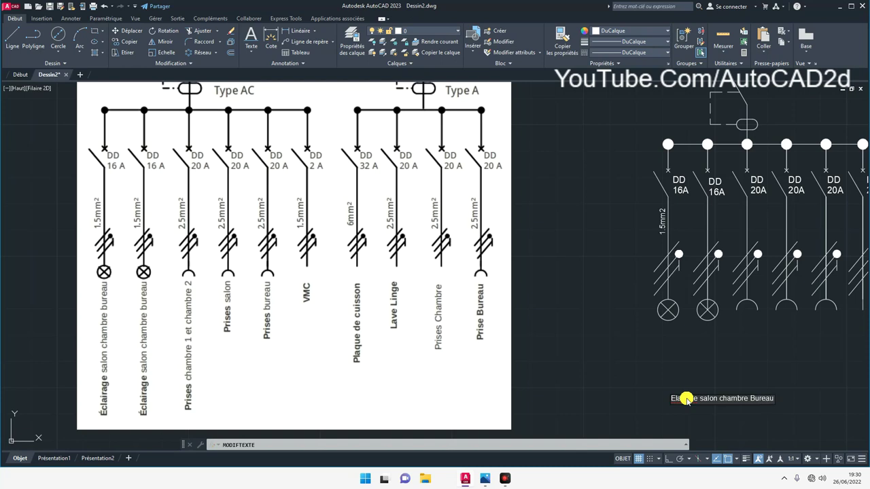
# Confirm the copied label's new text 'Eclairage salon chambre Bureau'.
pyautogui.press('Return')
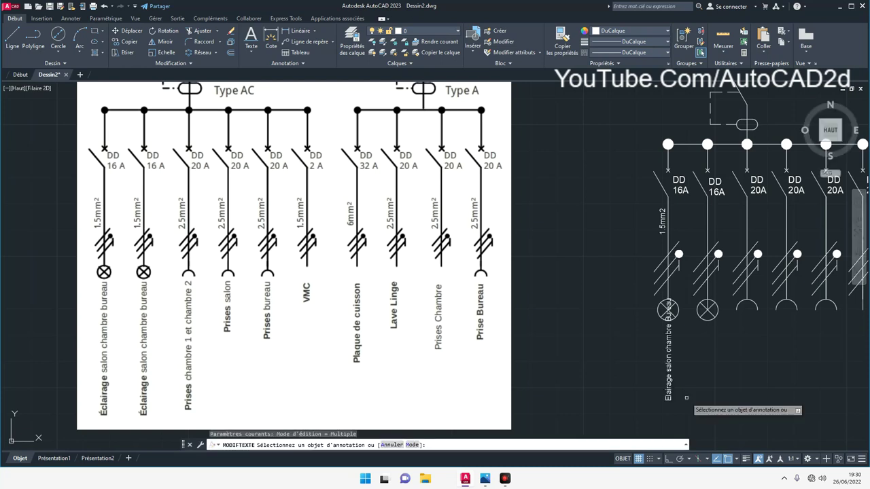
pyautogui.rightClick(687, 276)
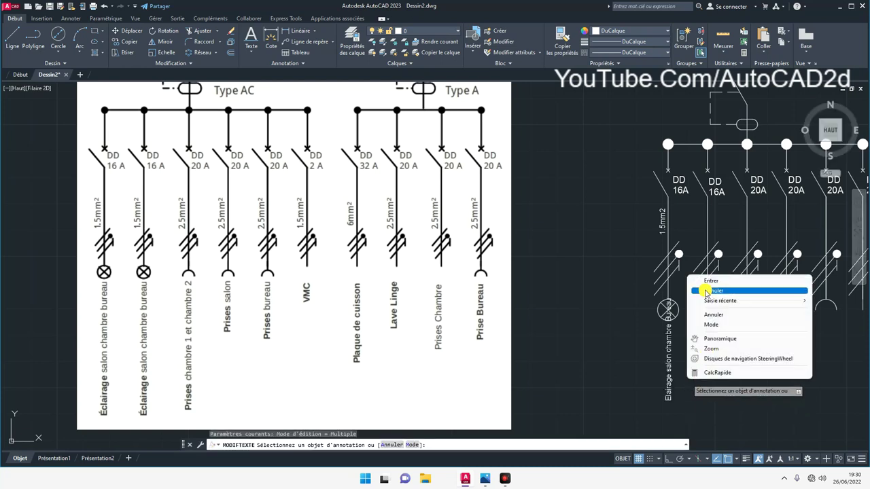
pyautogui.click(705, 283)
# Drag the circuit name label lower beneath the lamp, then select it with the 1.5mm2 label.
pyautogui.click(676, 337)
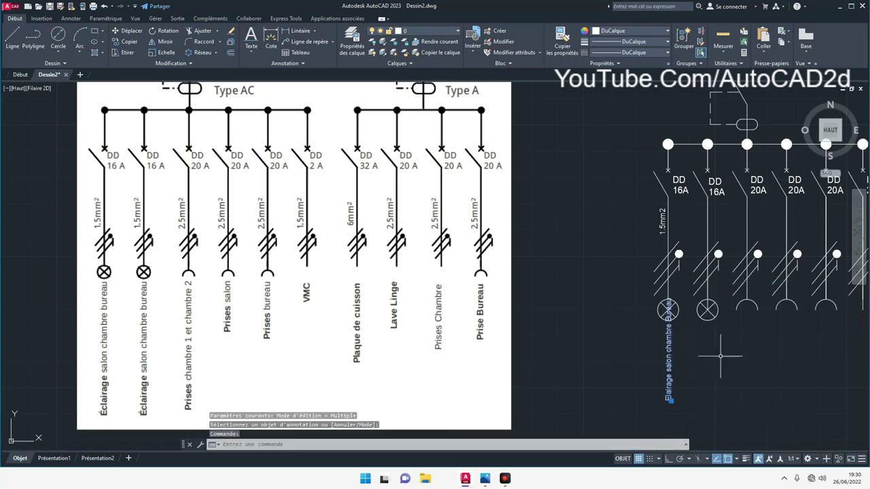
pyautogui.click(669, 401)
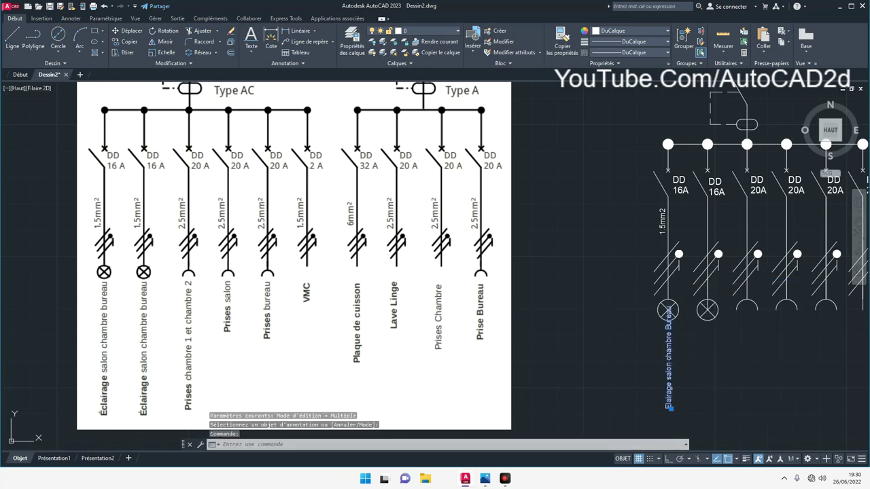
pyautogui.moveTo(669, 422); pyautogui.dragTo(669, 426)
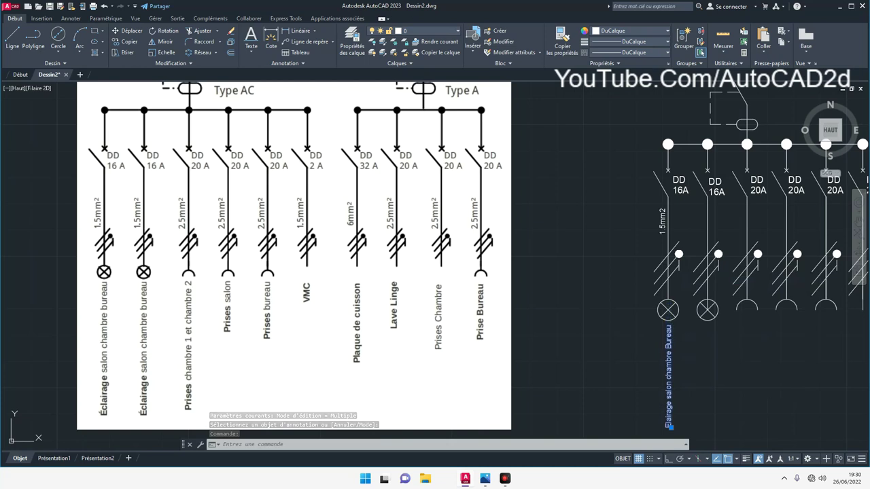
pyautogui.press('Escape')
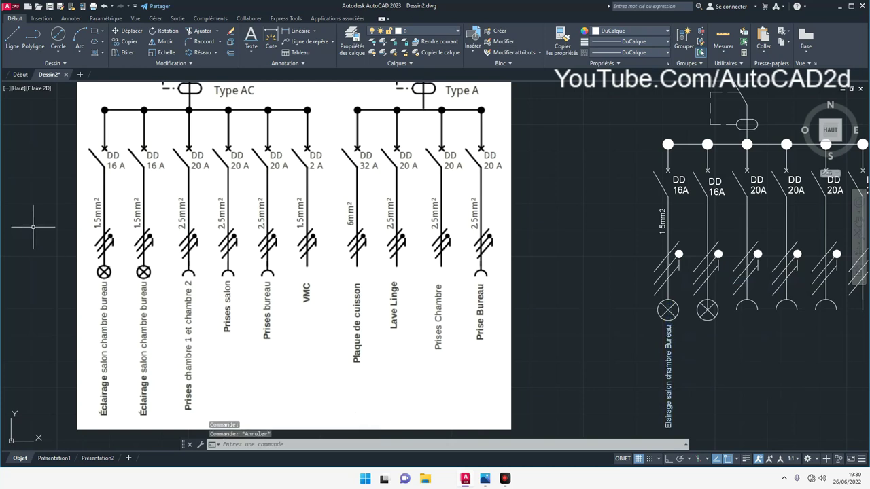
pyautogui.click(668, 358)
pyautogui.click(663, 220)
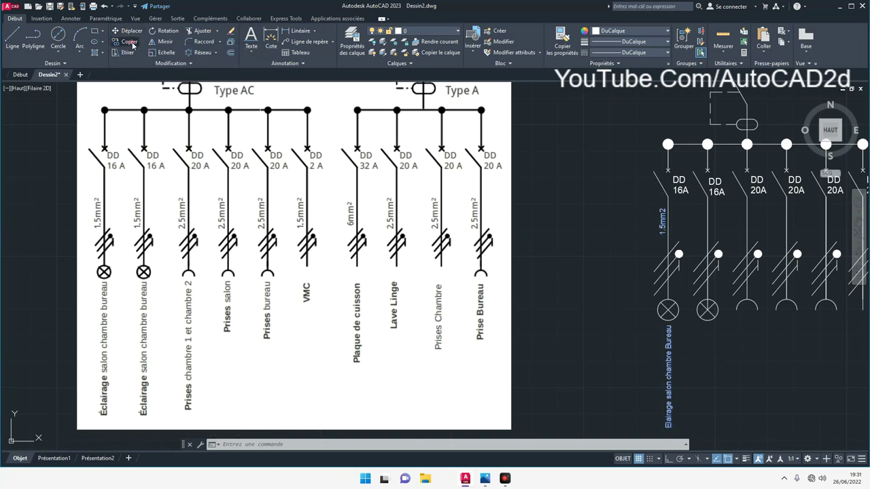
# Copy both labels from the lamp base point onto the second through 2A circuits.
pyautogui.click(126, 41)
pyautogui.scroll(2, 668, 299)
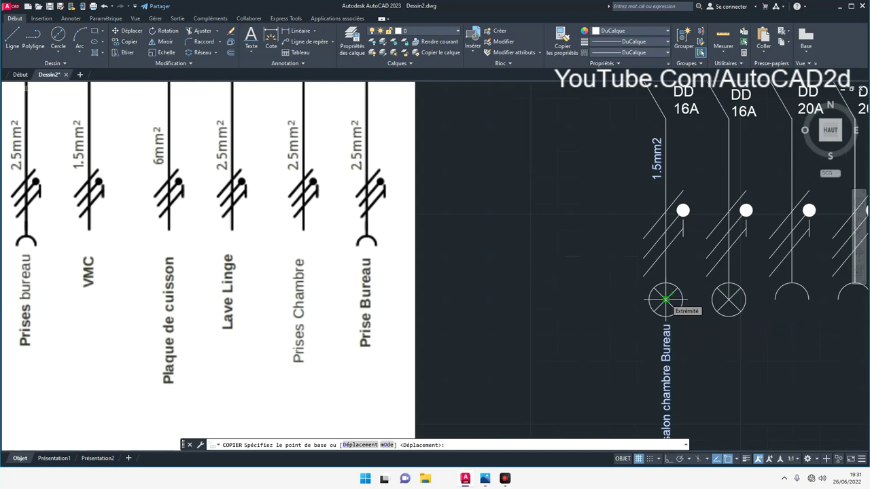
pyautogui.click(665, 299)
pyautogui.click(729, 299)
pyautogui.click(792, 284)
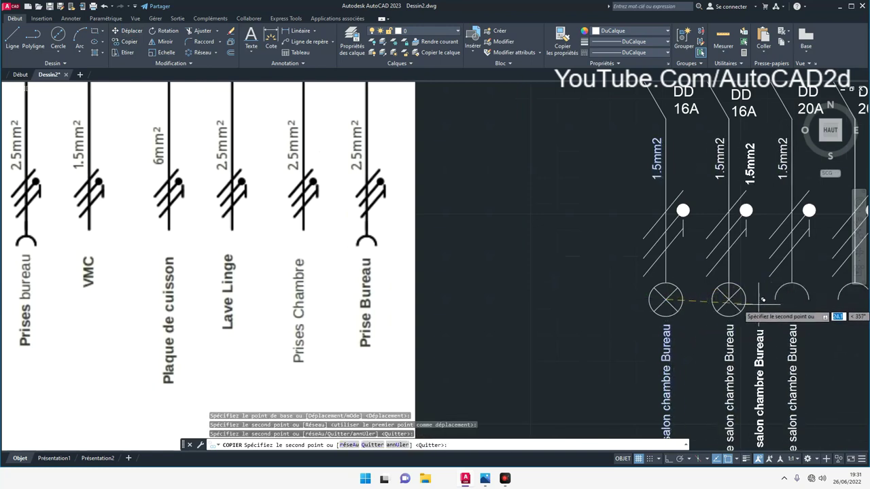
pyautogui.scroll(-4, 763, 301)
pyautogui.scroll(1, 680, 299)
pyautogui.scroll(4, 556, 271)
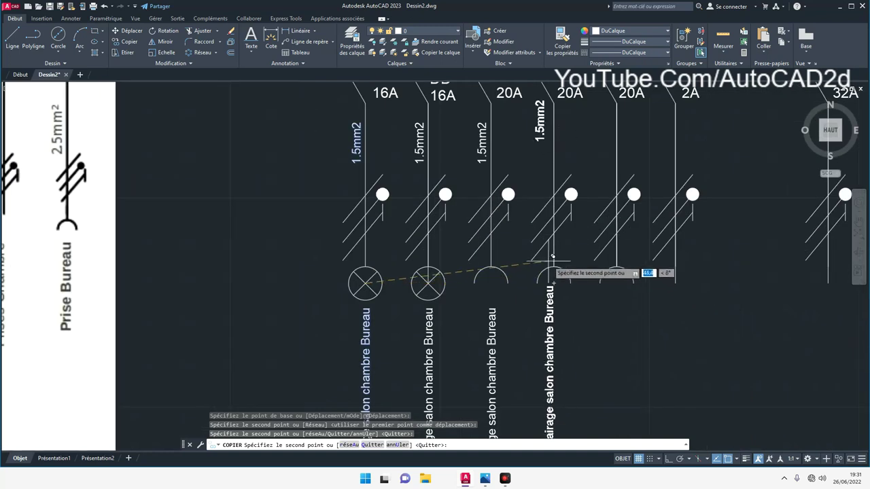
pyautogui.click(558, 279)
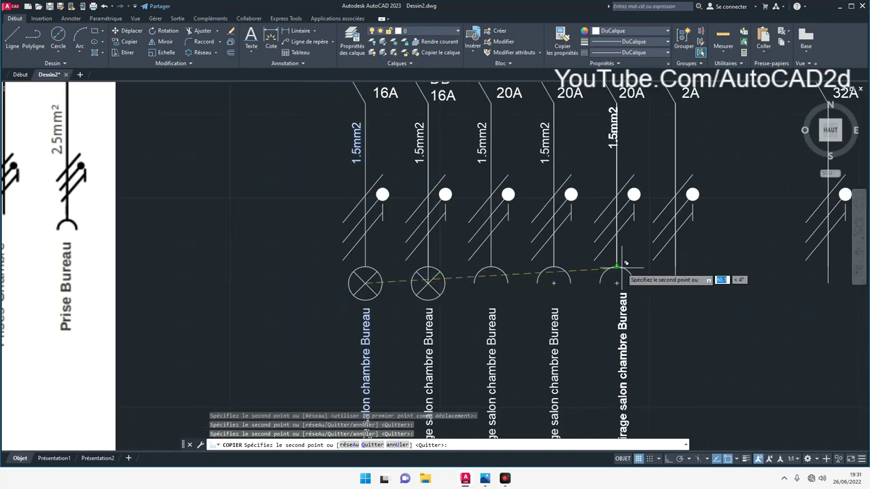
pyautogui.click(621, 280)
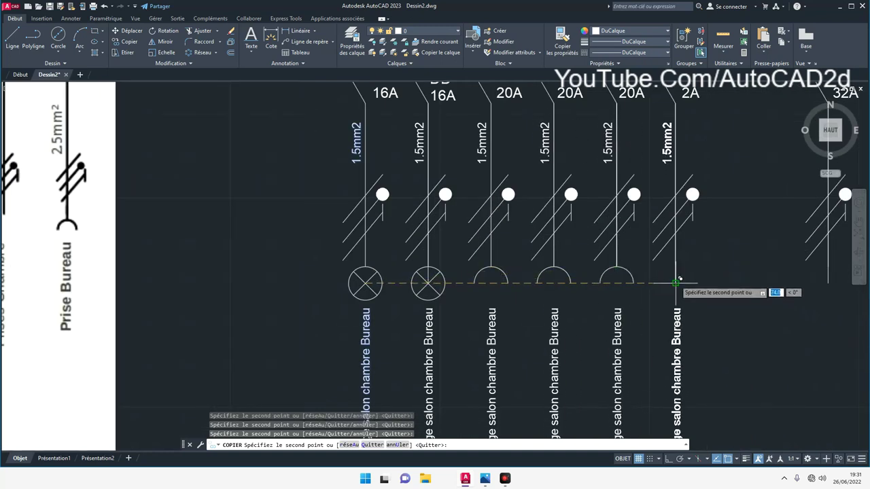
pyautogui.click(675, 281)
# Place further copies on the 32A, two 20A and last circuits, then end the copy.
pyautogui.scroll(-5, 722, 302)
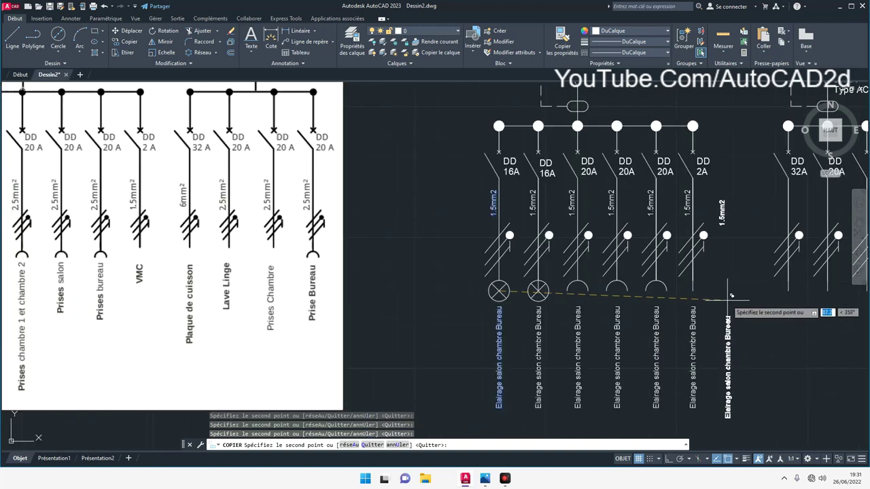
pyautogui.scroll(3, 619, 307)
pyautogui.scroll(-1, 618, 308)
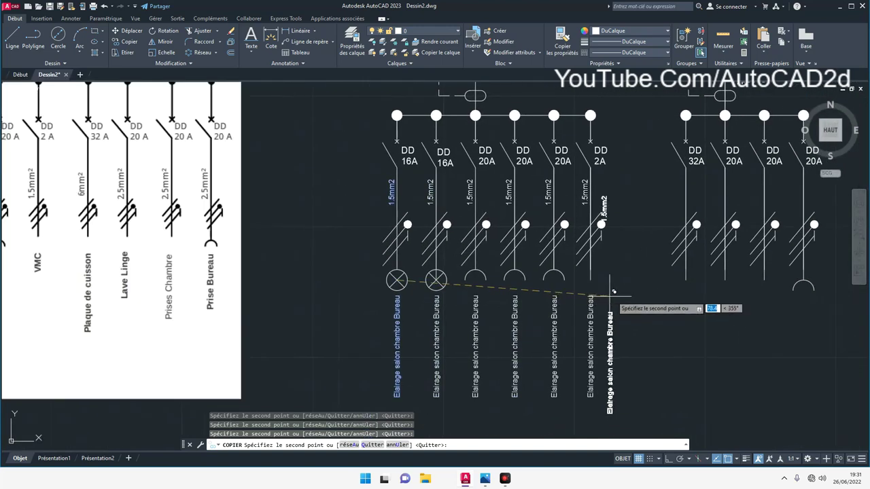
pyautogui.scroll(-2, 662, 298)
pyautogui.click(666, 282)
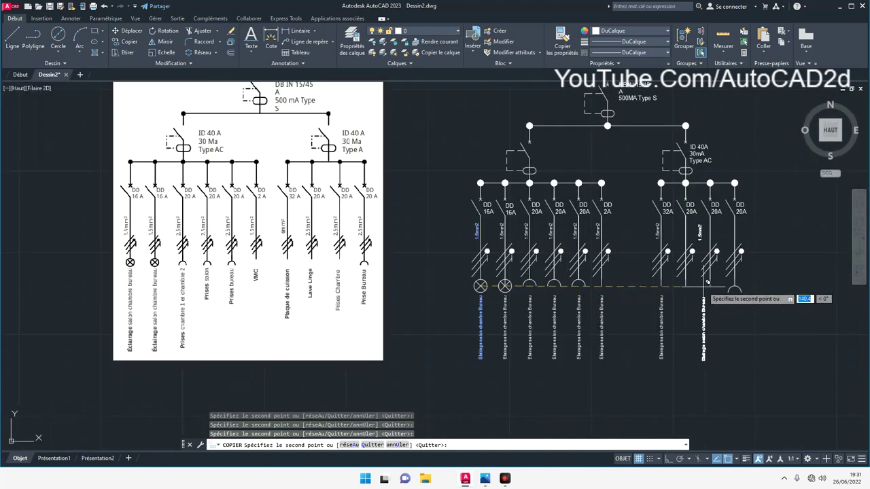
pyautogui.click(690, 281)
pyautogui.click(710, 286)
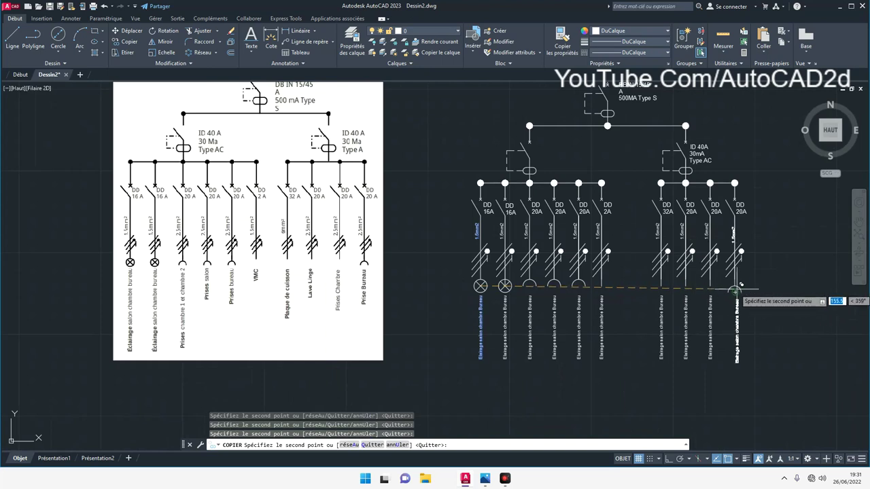
pyautogui.click(734, 291)
pyautogui.rightClick(776, 289)
pyautogui.click(761, 296)
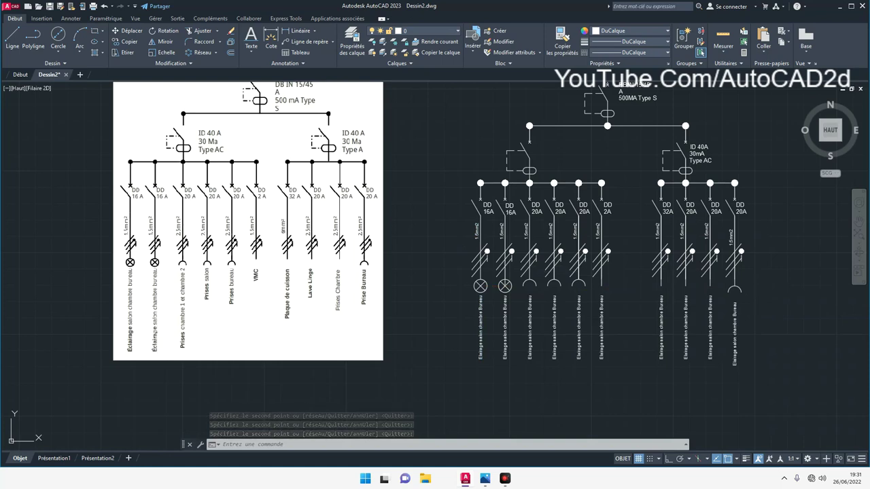
pyautogui.scroll(2, 161, 288)
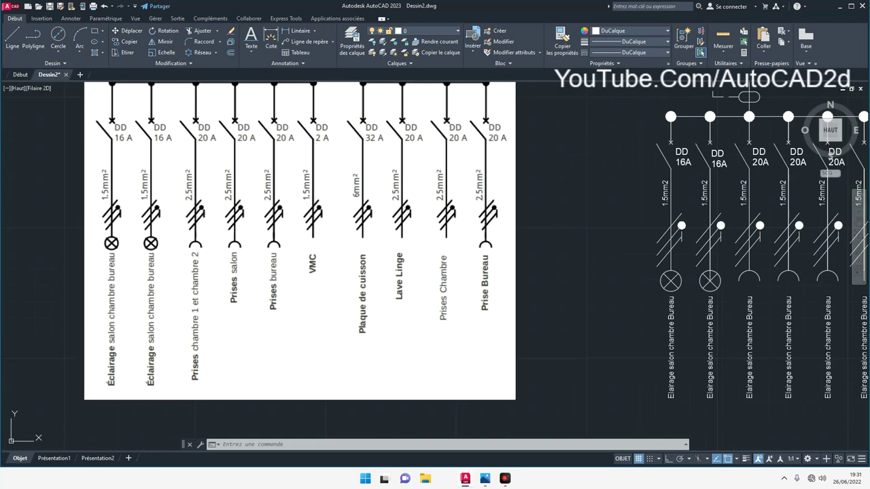
pyautogui.click(745, 201)
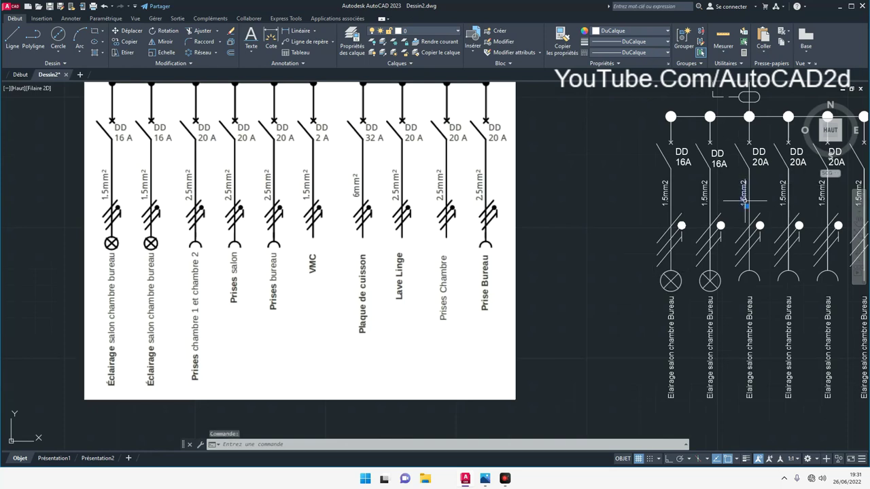
# Change the third circuit's cable section text from 1.5mm2 to 2.5mm2.
pyautogui.doubleClick(748, 202)
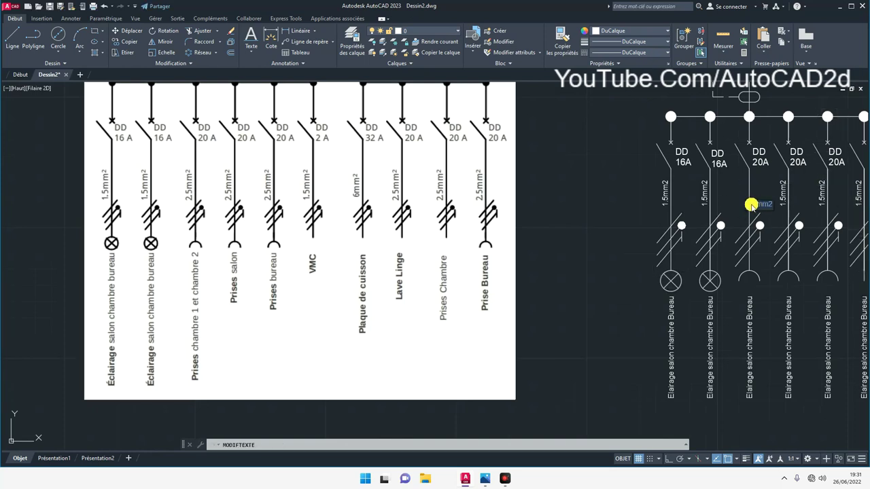
pyautogui.click(751, 205)
pyautogui.click(754, 224)
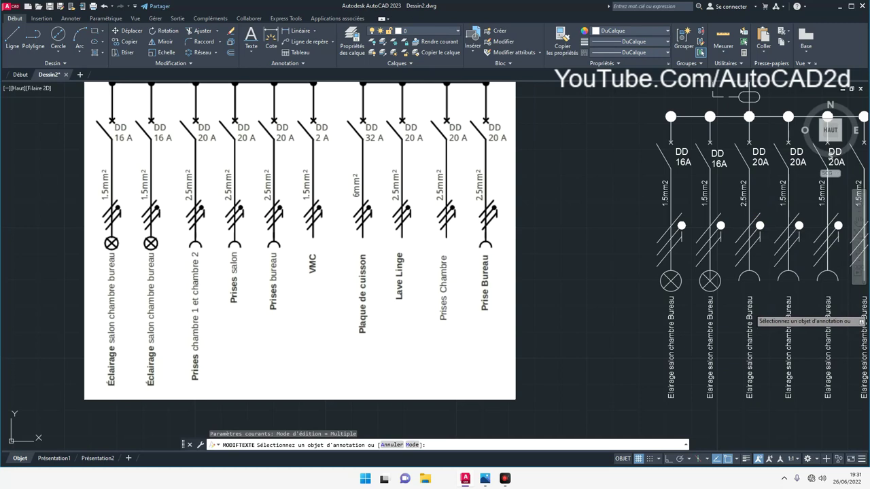
# Rename the third circuit's label to 'Prises Chambre 1 et Chambre 2'.
pyautogui.click(749, 310)
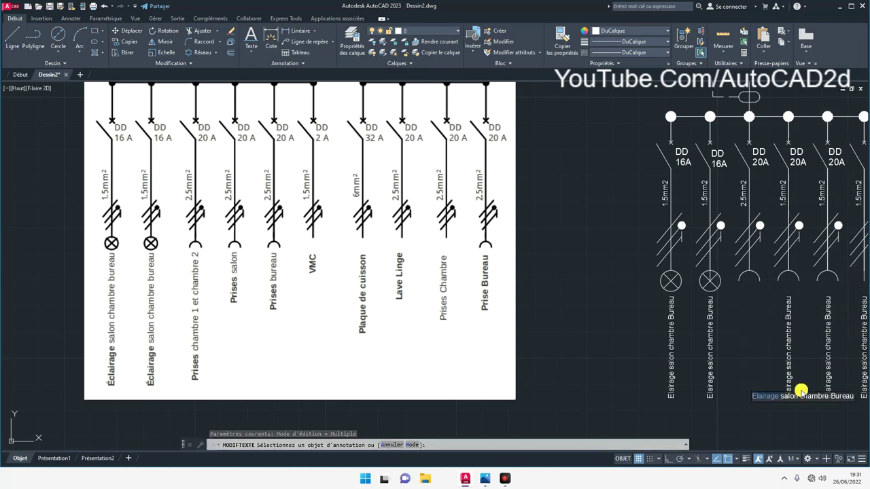
pyautogui.tripleClick(791, 396)
pyautogui.write('Prises Chambre 1 et Chambre 2')
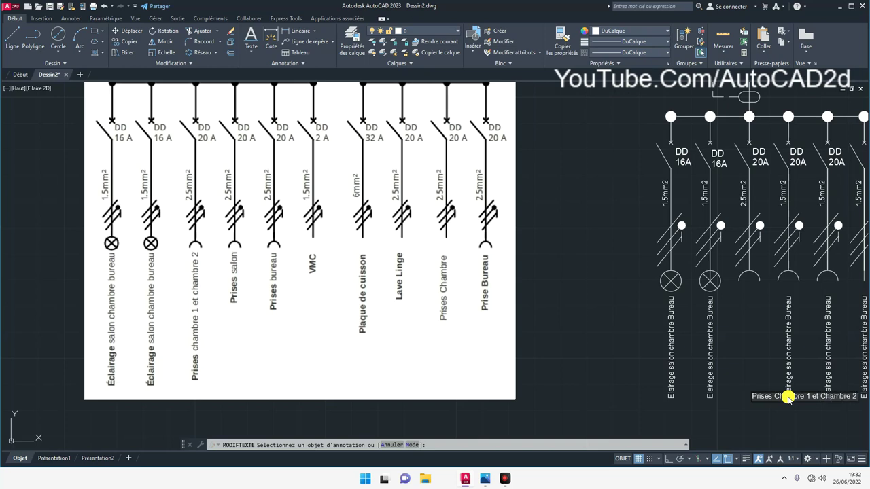
pyautogui.press('Return')
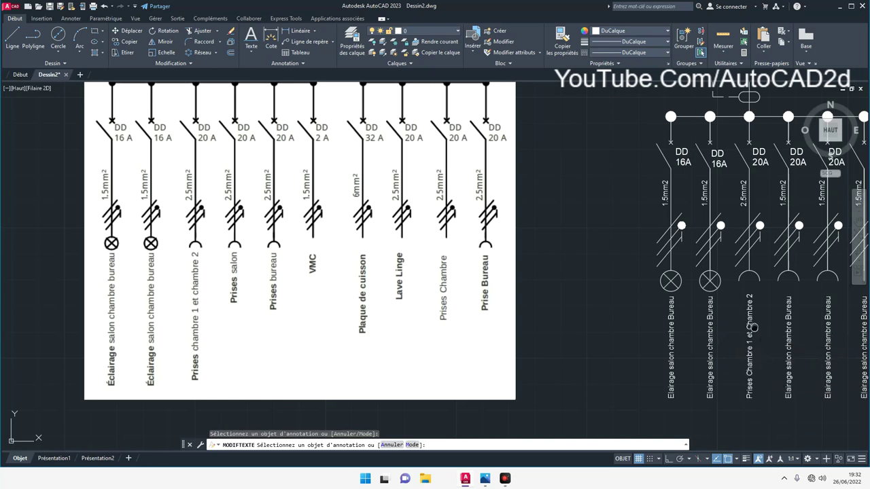
pyautogui.moveTo(746, 327); pyautogui.dragTo(691, 327, button='middle')
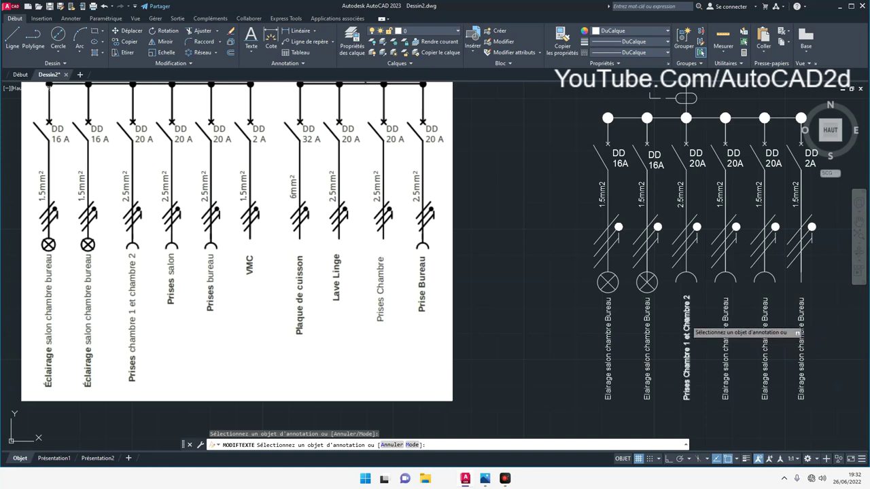
pyautogui.click(724, 318)
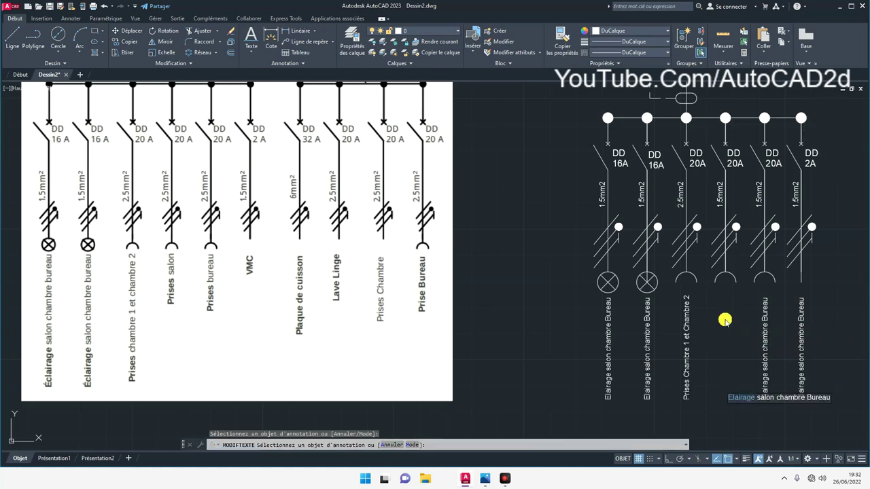
# Rename the fourth and fifth circuit labels to 'prise salon' and 'prise bureau'.
pyautogui.tripleClick(774, 398)
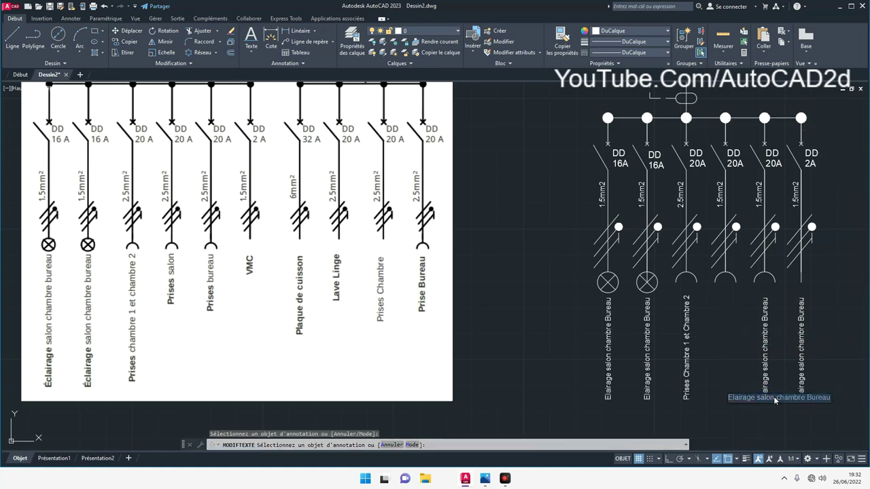
pyautogui.write('prise salon')
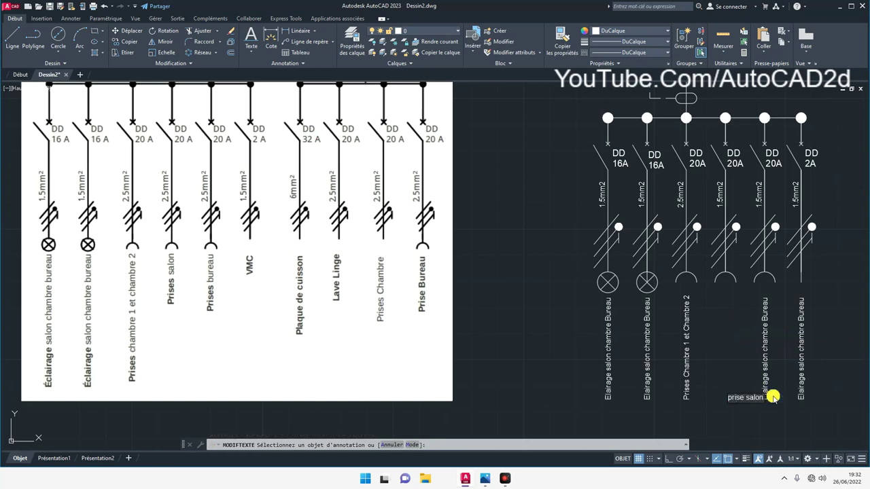
pyautogui.press('Return')
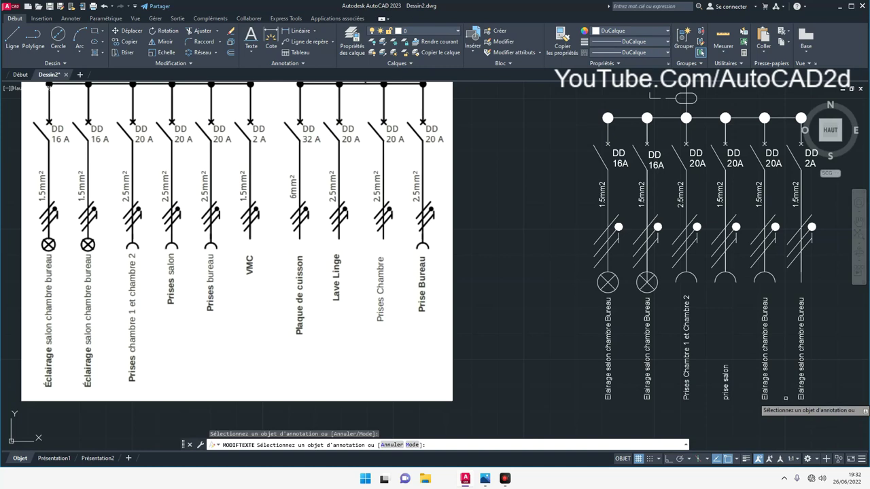
pyautogui.click(766, 390)
pyautogui.click(766, 388)
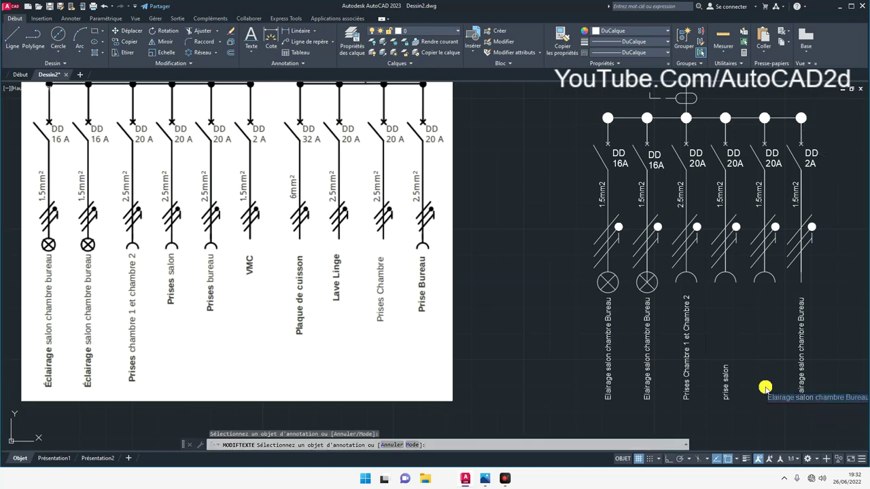
pyautogui.write('prise bureau')
pyautogui.press('Return')
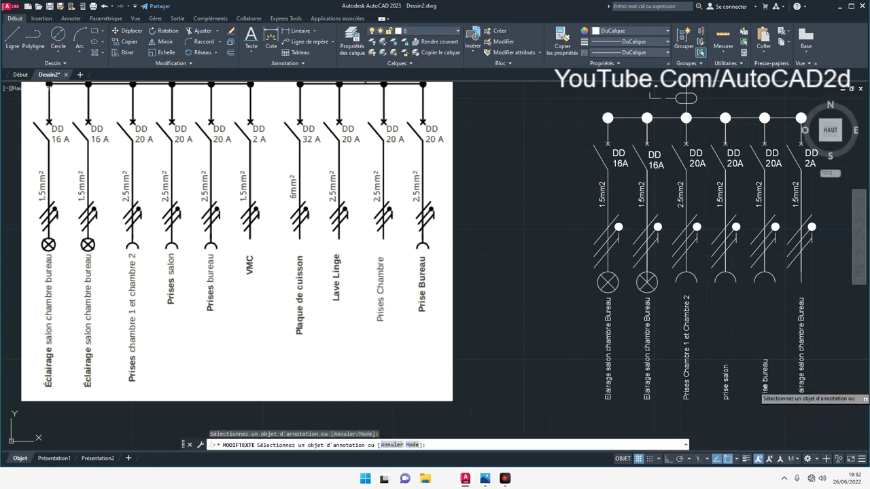
# Rename the sixth circuit label to 'VMC' and end the text editing.
pyautogui.click(802, 349)
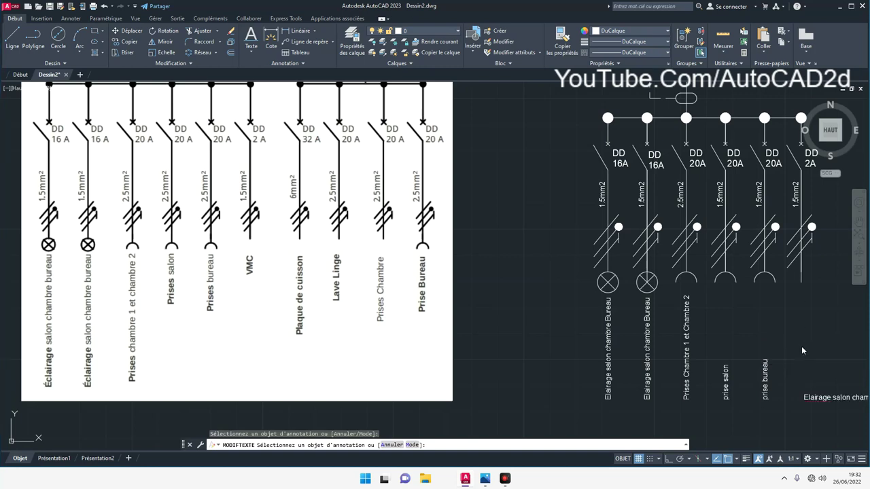
pyautogui.tripleClick(834, 402)
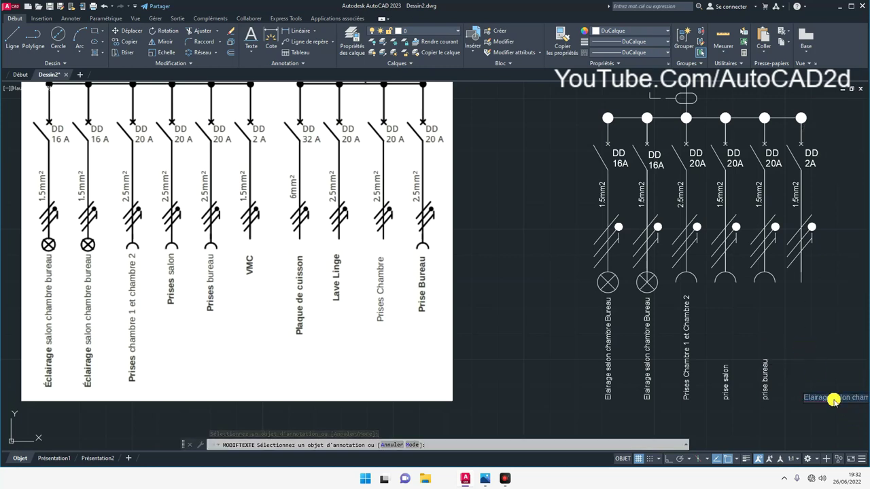
pyautogui.write('VMC')
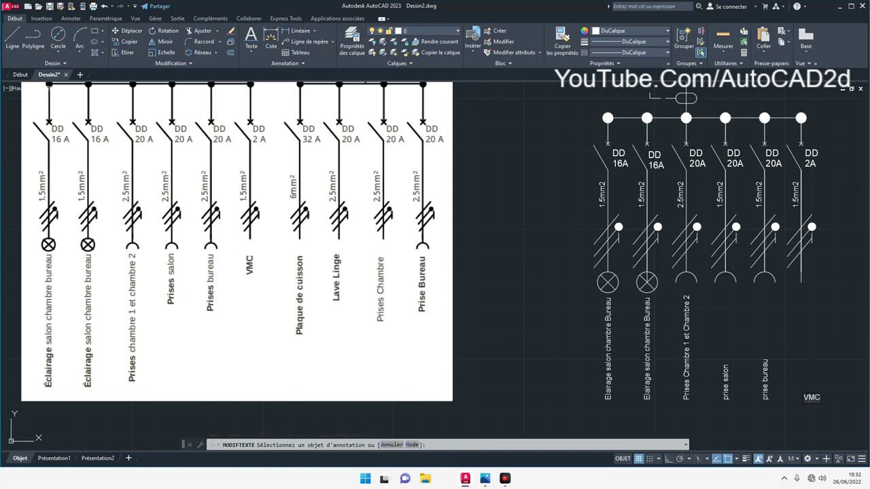
pyautogui.rightClick(804, 328)
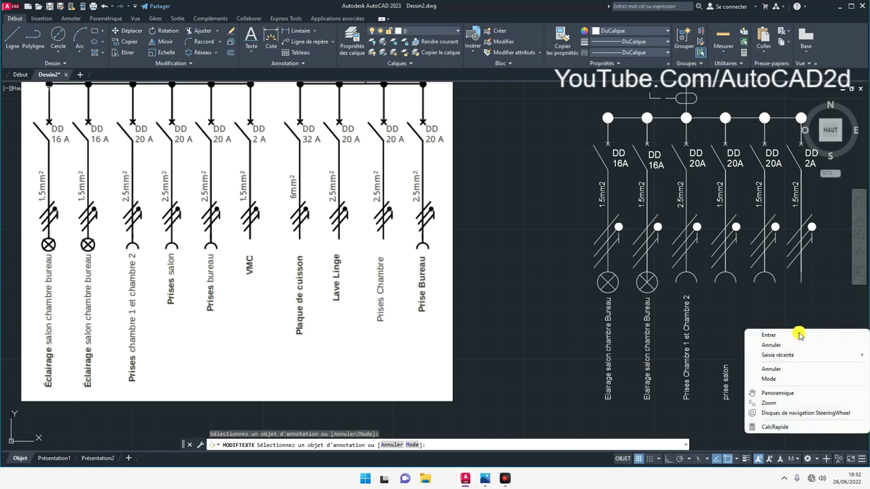
pyautogui.click(800, 335)
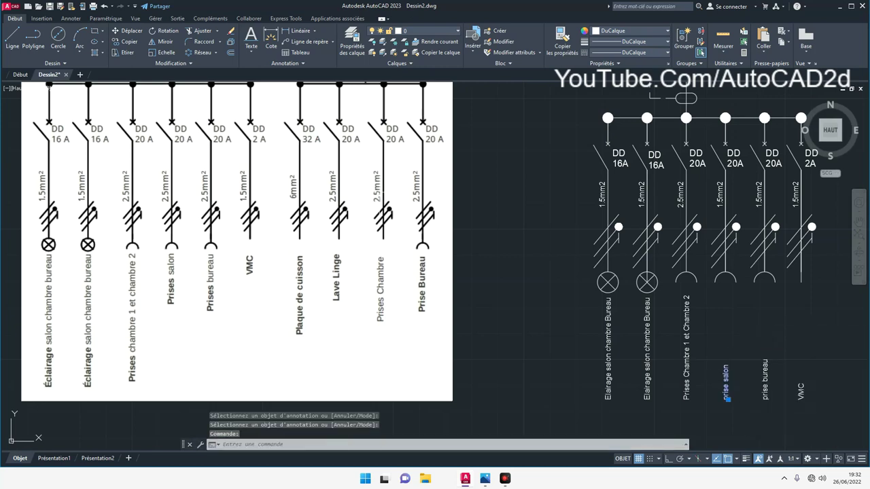
# Move prise salon, prise bureau and VMC vertically with Ortho until each meets its circuit line.
pyautogui.click(128, 30)
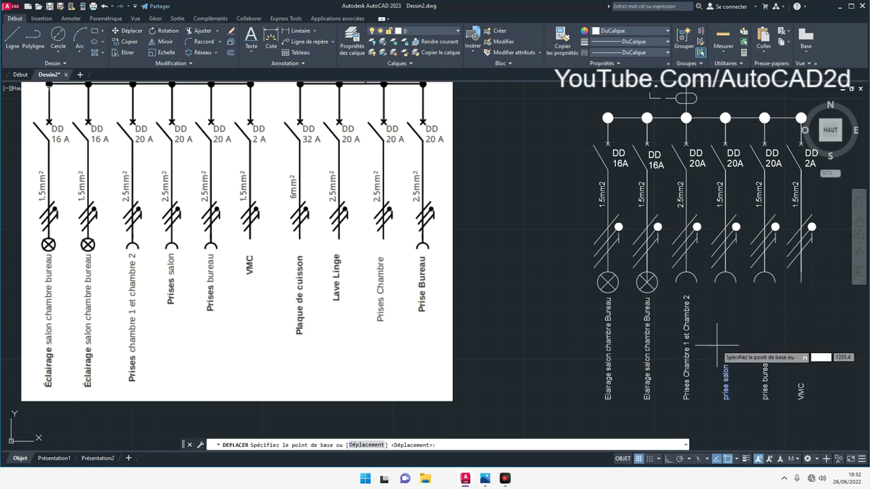
pyautogui.click(726, 365)
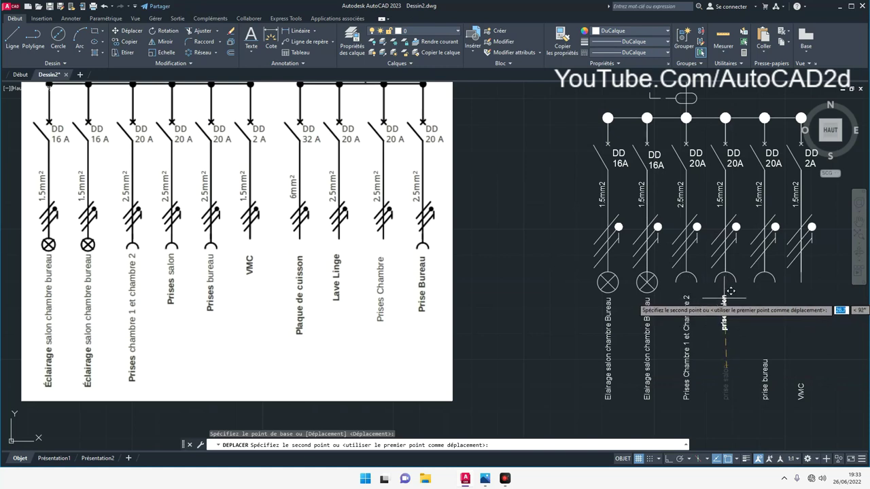
pyautogui.click(668, 459)
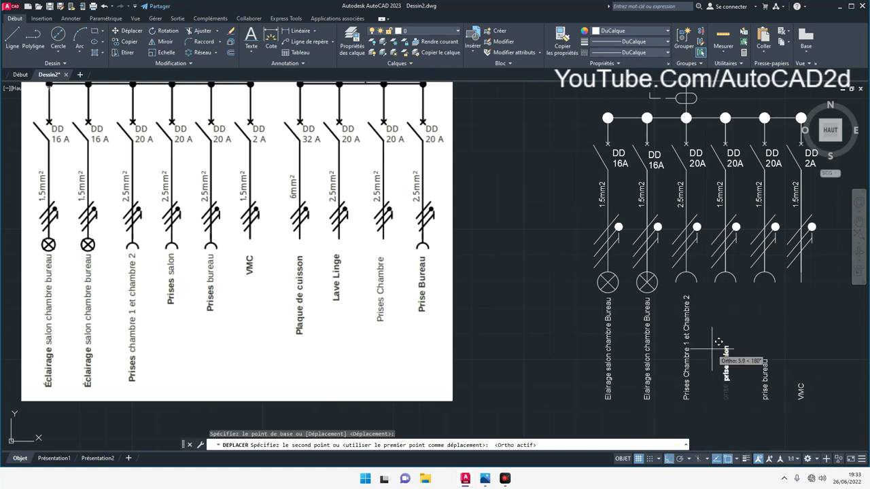
pyautogui.click(729, 295)
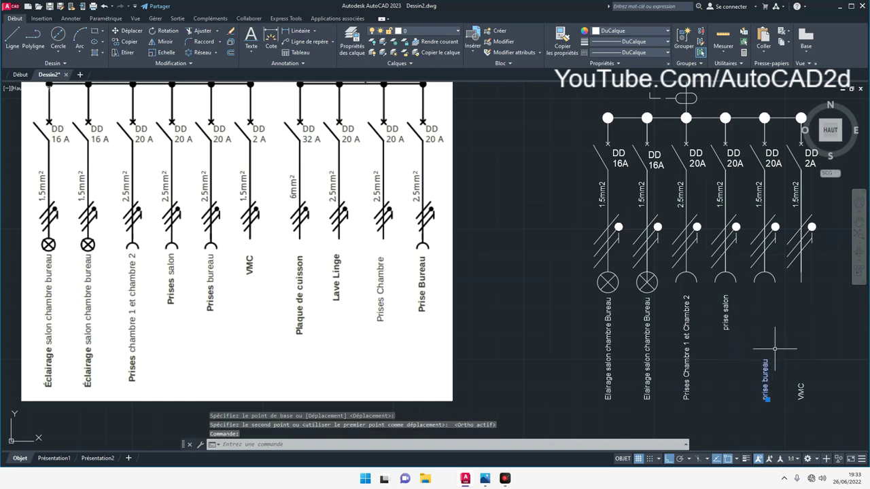
pyautogui.press('Return')
pyautogui.click(768, 354)
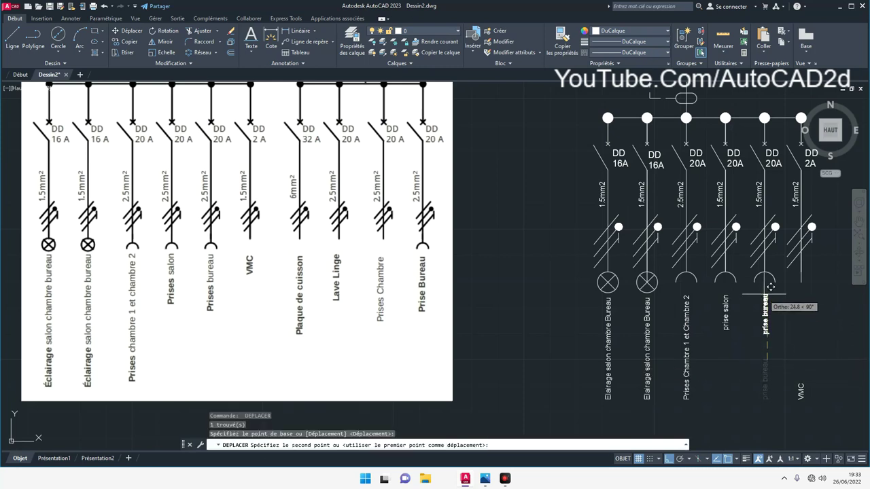
pyautogui.click(769, 286)
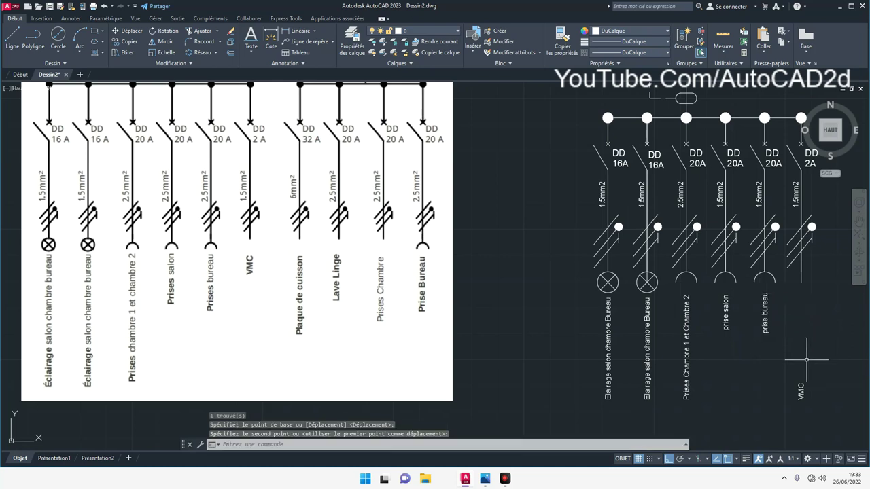
pyautogui.click(800, 385)
pyautogui.press('Return')
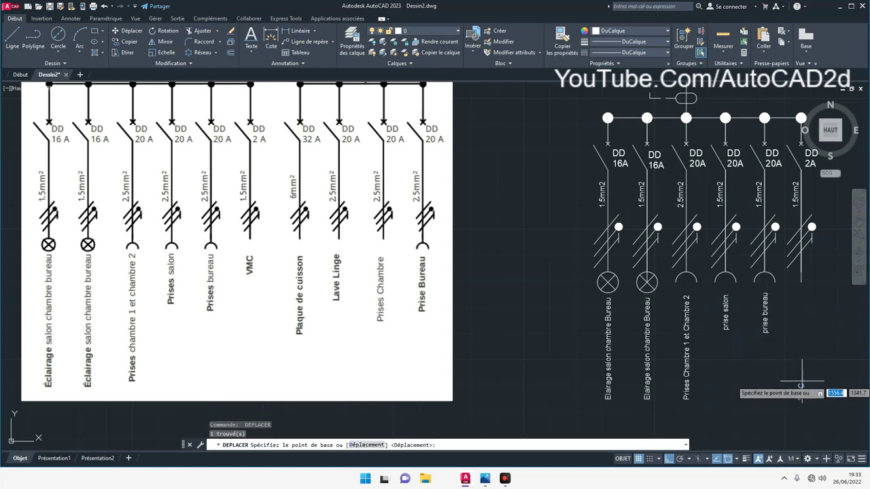
pyautogui.click(801, 385)
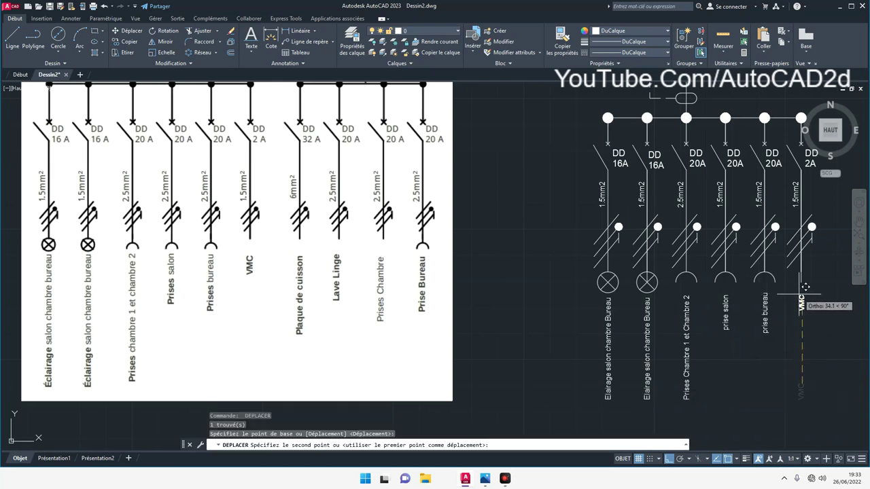
pyautogui.click(805, 291)
pyautogui.scroll(-2, 822, 350)
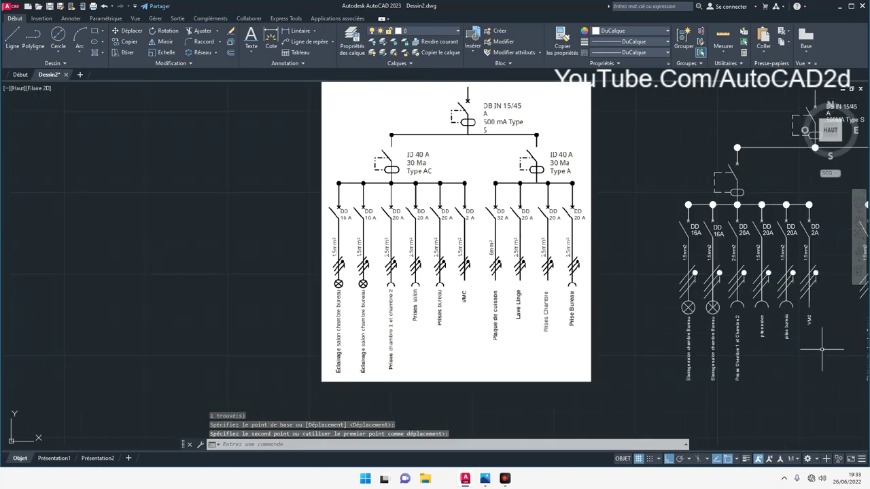
# Pan and zoom the drawing onto the right-hand group of four circuits.
pyautogui.moveTo(821, 350); pyautogui.dragTo(676, 349, button='middle')
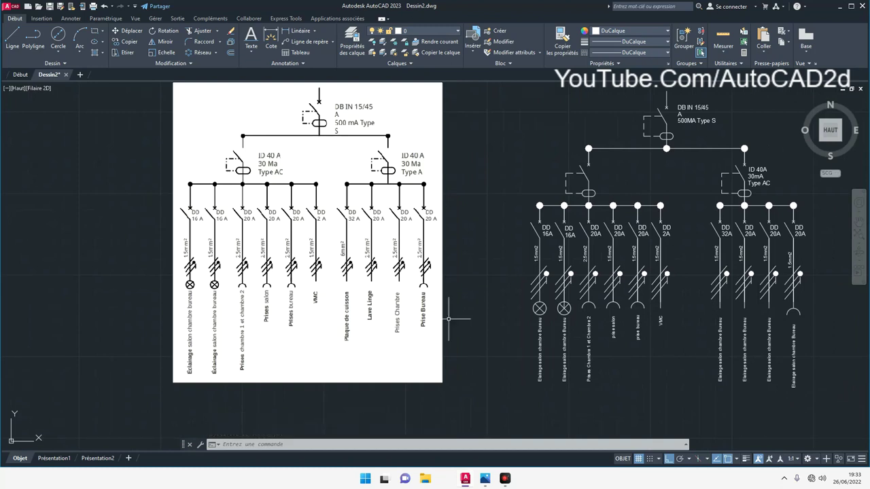
pyautogui.moveTo(650, 335); pyautogui.dragTo(422, 345, button='middle')
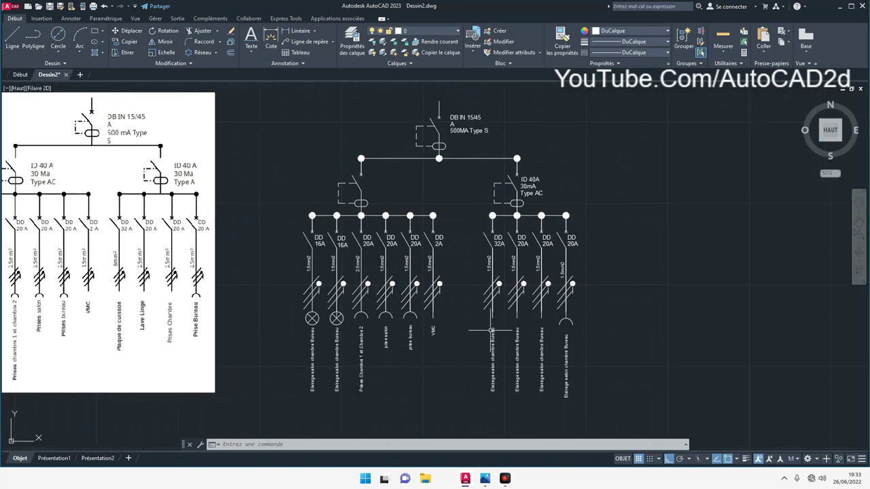
pyautogui.scroll(2, 490, 331)
pyautogui.moveTo(491, 331); pyautogui.dragTo(620, 314, button='middle')
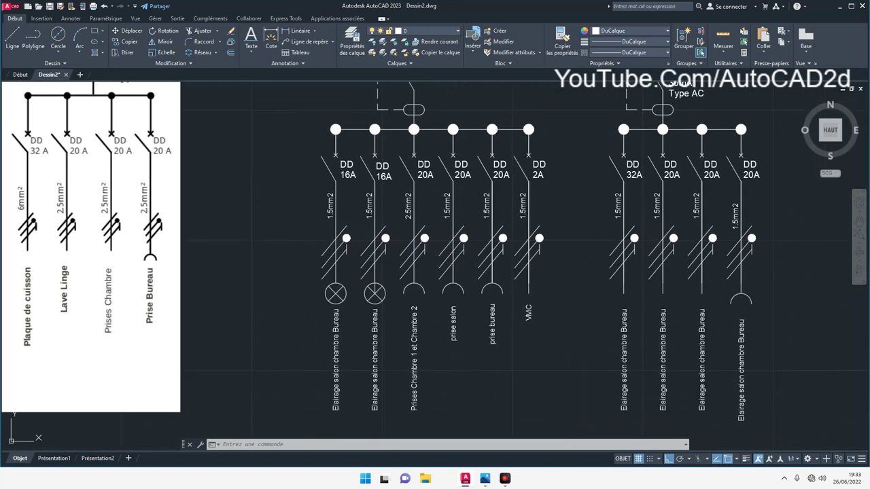
pyautogui.moveTo(535, 309); pyautogui.dragTo(621, 312, button='middle')
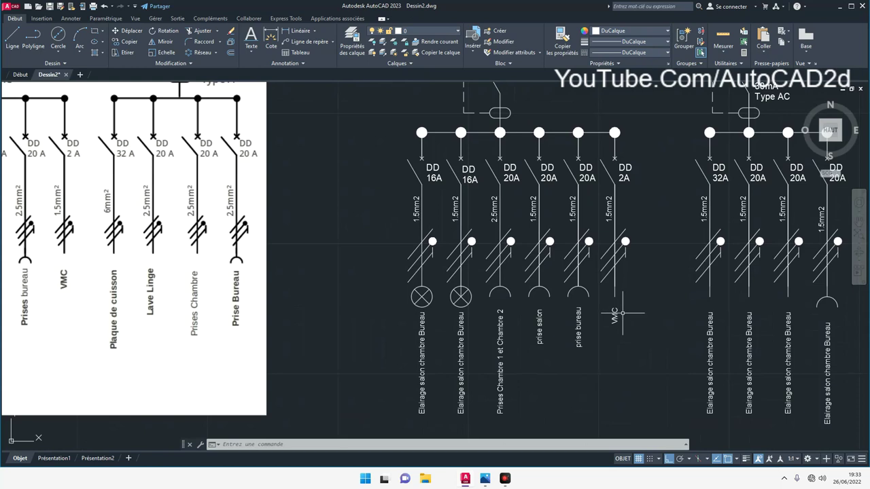
pyautogui.doubleClick(710, 352)
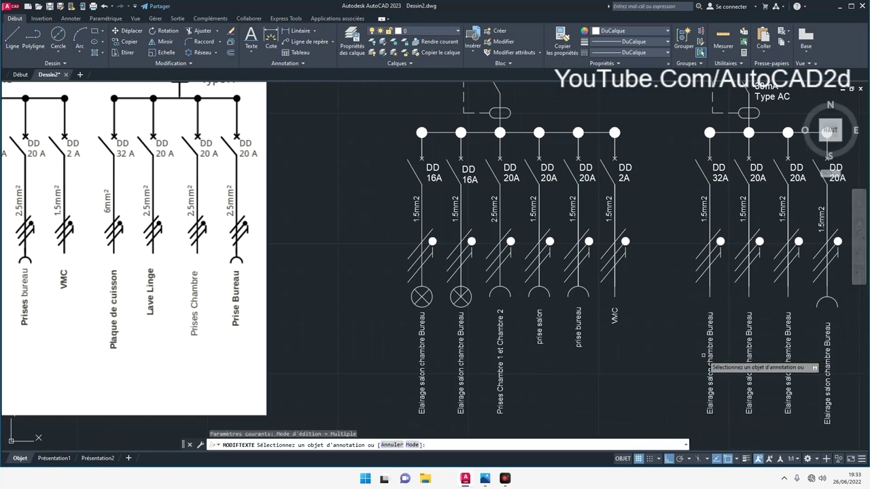
# Type 'Plaque' into a label, then undo it and restart the text editing.
pyautogui.write('Plaque')
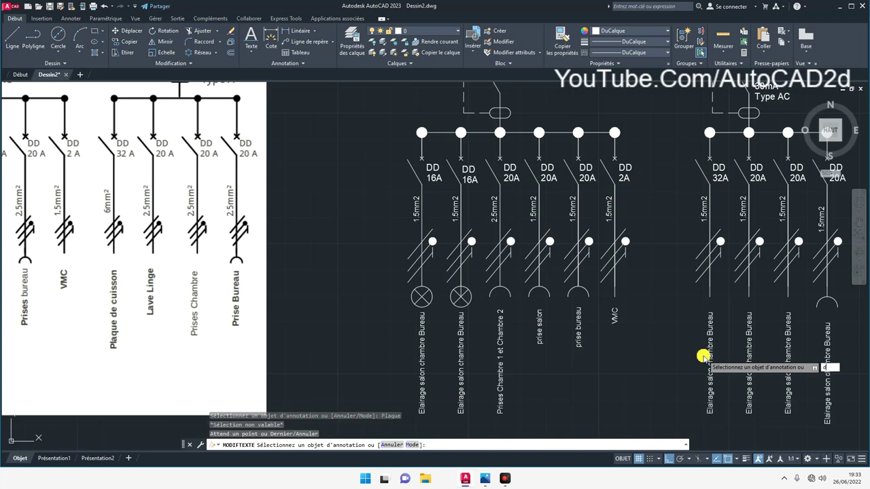
pyautogui.press('Return')
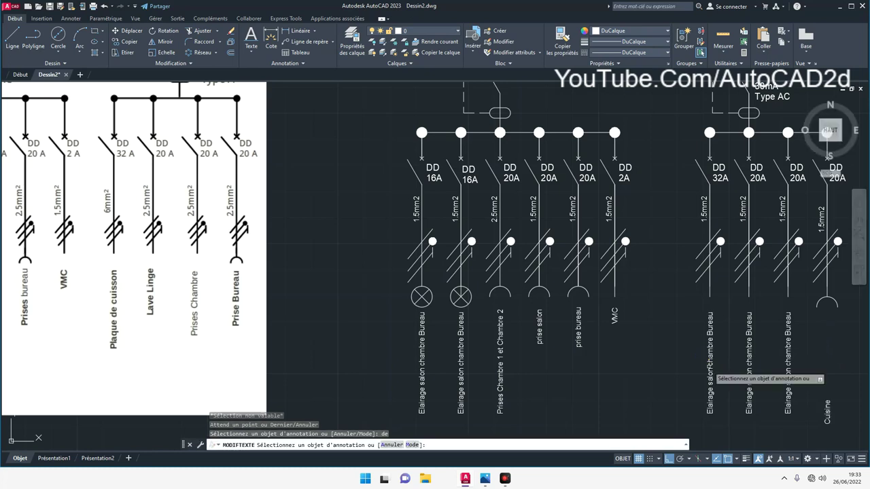
pyautogui.scroll(-4, 700, 373)
pyautogui.scroll(2, 739, 392)
pyautogui.scroll(2, 740, 395)
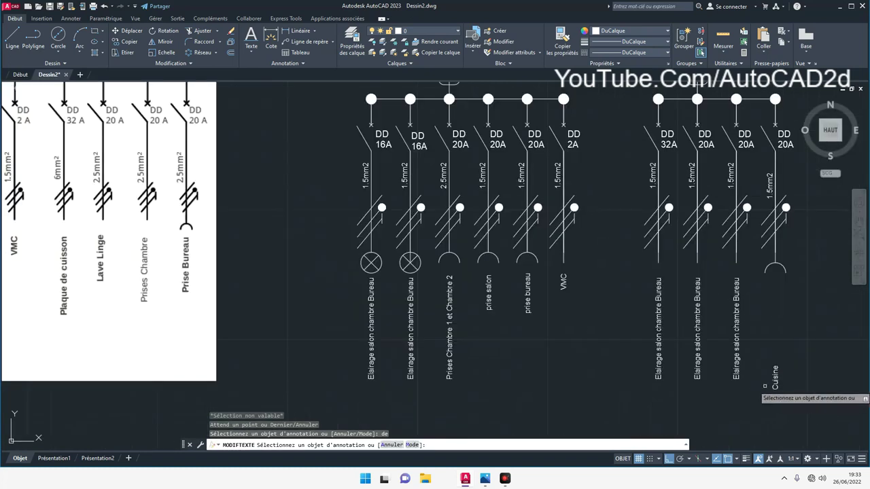
pyautogui.hotkey('ctrl', 'z')
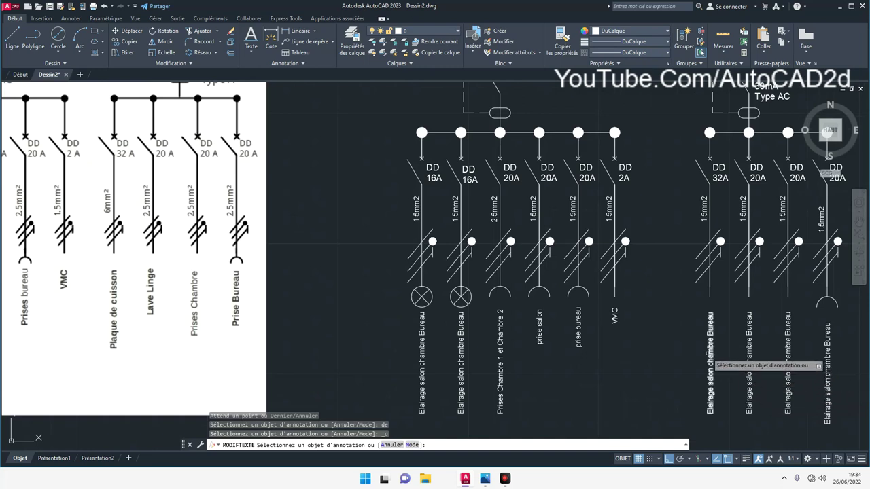
pyautogui.rightClick(673, 340)
pyautogui.click(688, 346)
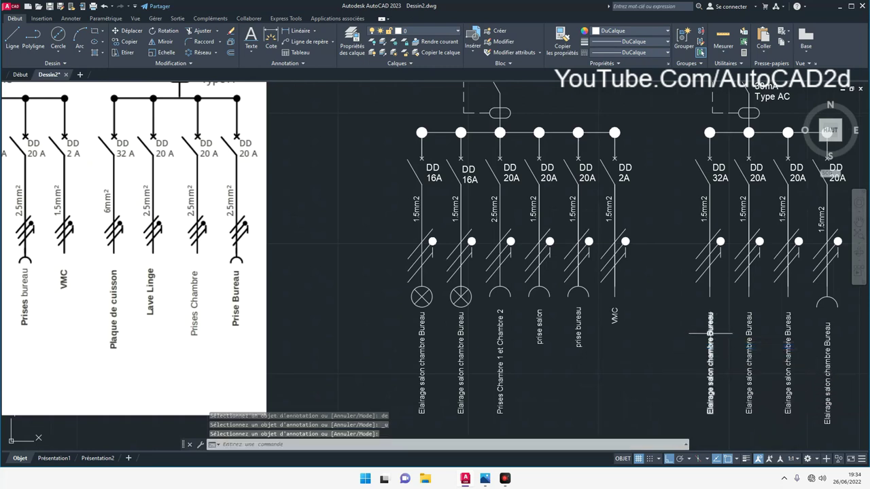
pyautogui.press('Return')
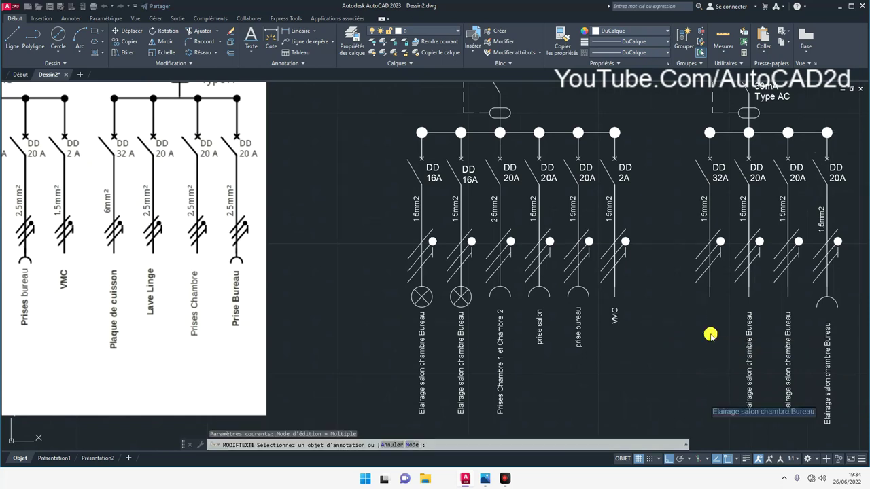
# Rename the first two labels to 'Plaque des Cuisine' and 'Lave Linge'.
pyautogui.click(711, 335)
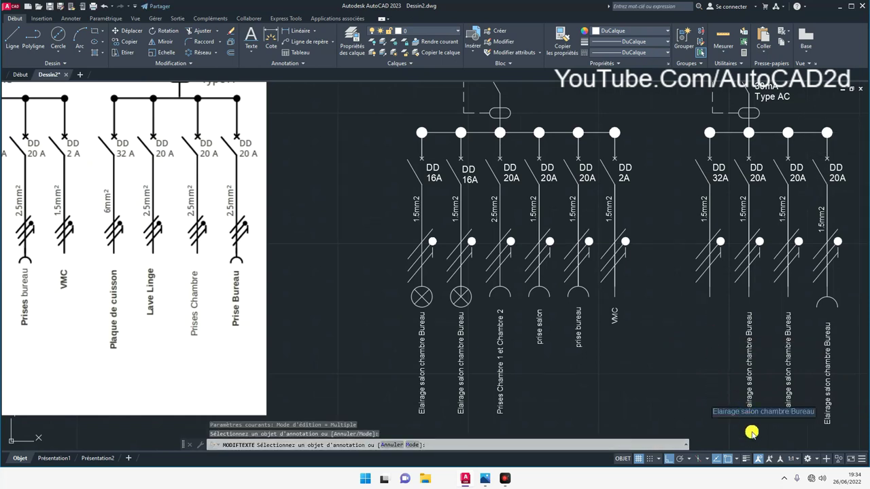
pyautogui.write('Plaque des Cuisine')
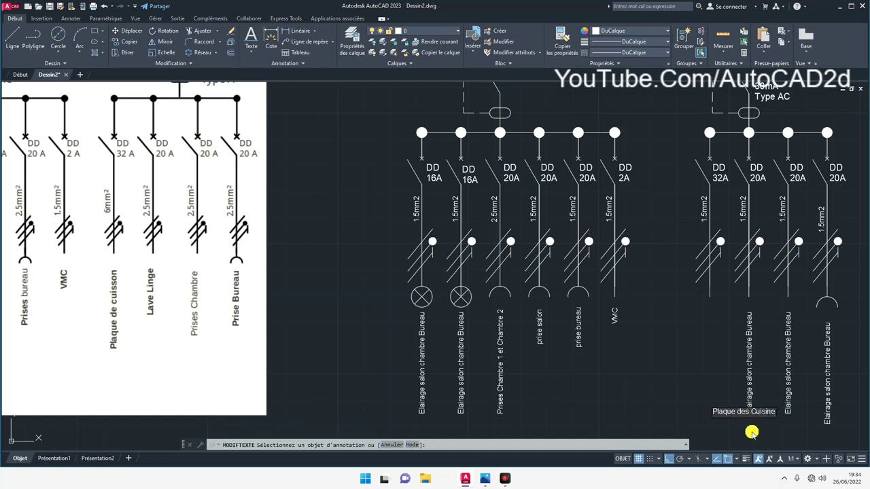
pyautogui.click(751, 432)
pyautogui.press('Return')
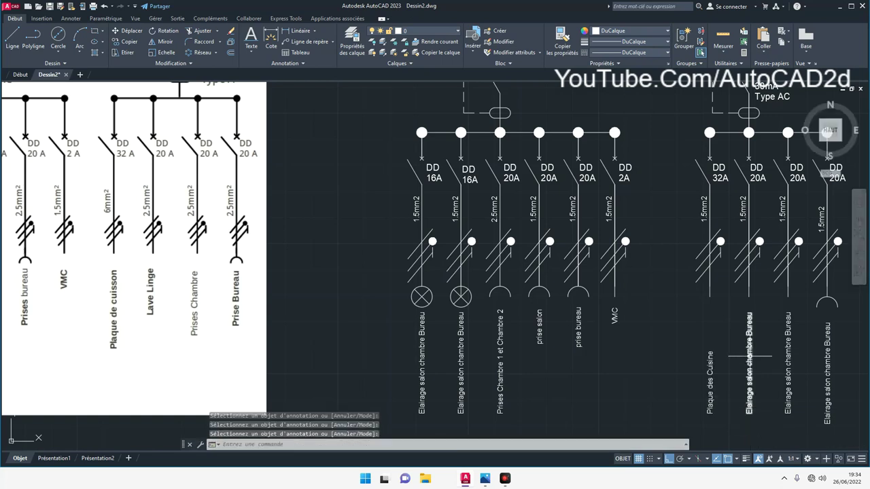
pyautogui.doubleClick(749, 358)
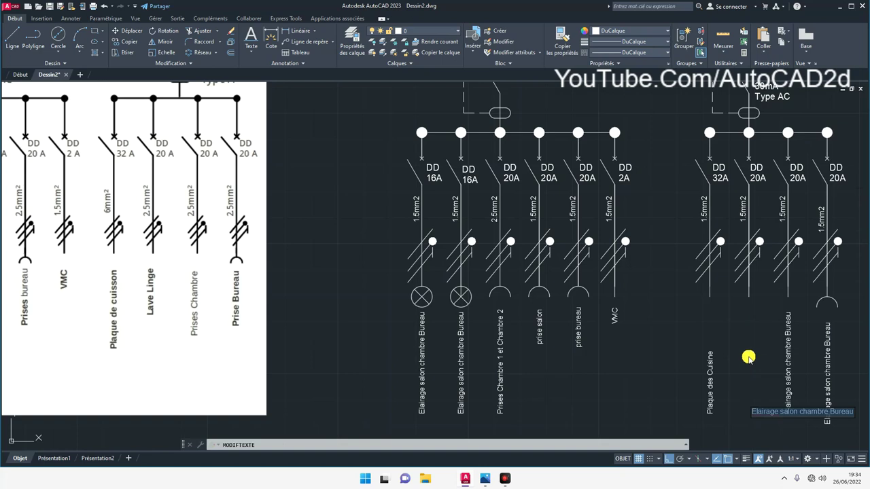
pyautogui.write('Lave Linge')
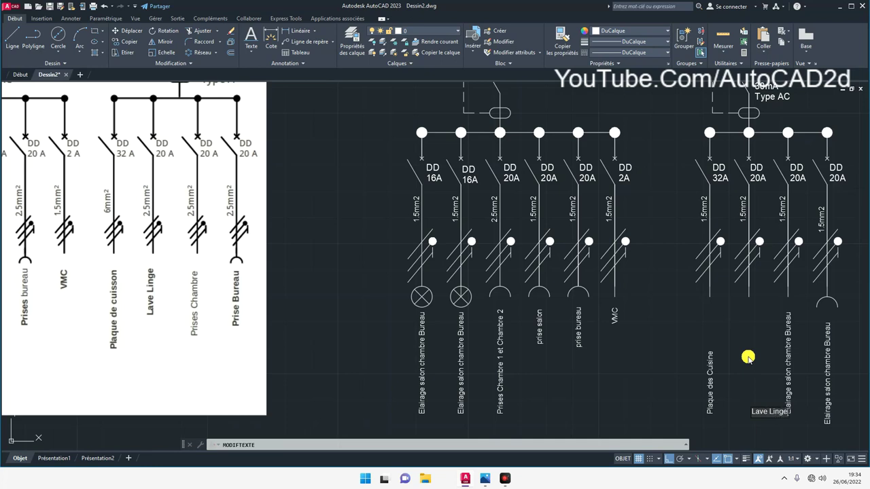
pyautogui.click(748, 357)
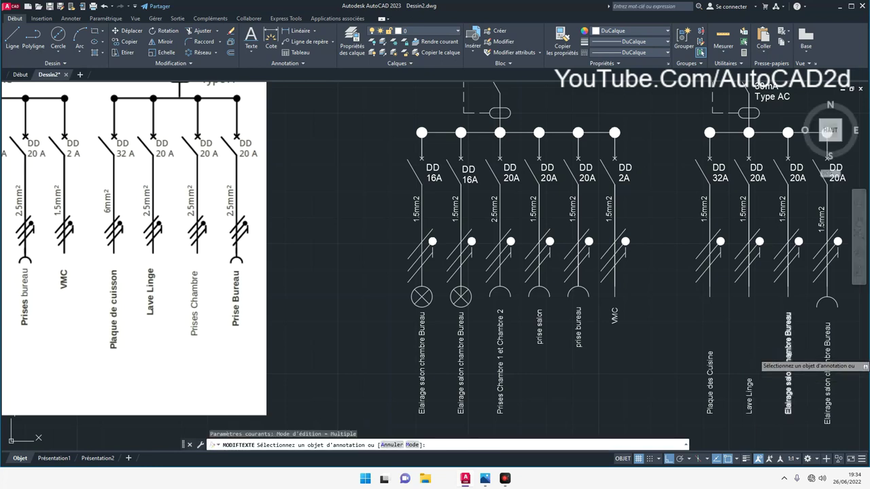
# Rename the last two labels to 'Prise chambre' and 'Prise Bureau' and end editing.
pyautogui.click(790, 364)
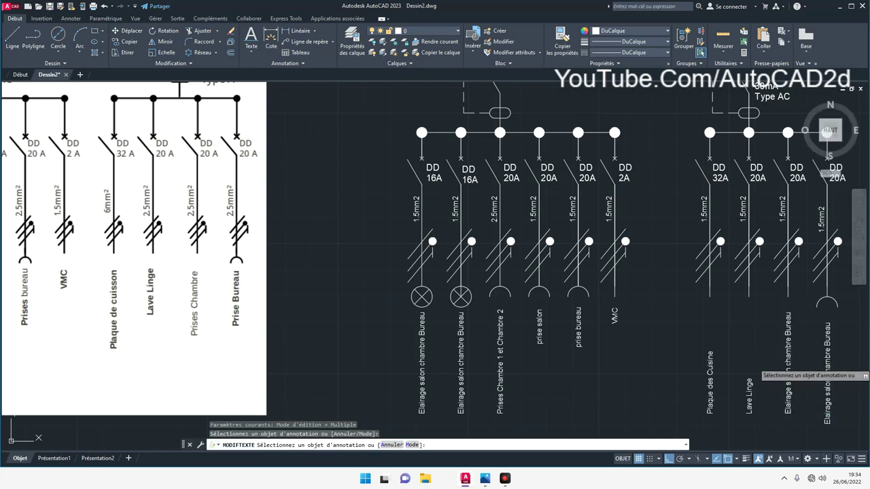
pyautogui.click(786, 362)
pyautogui.write('Pr')
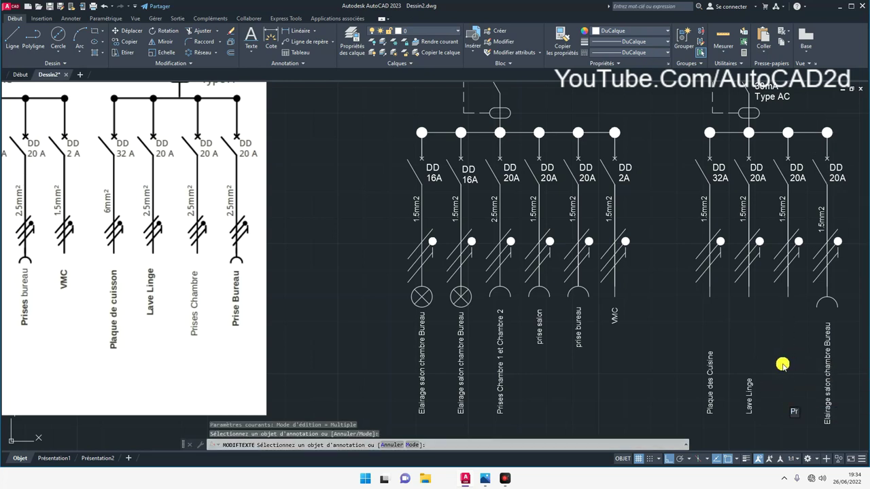
pyautogui.write('ise chambre')
pyautogui.press('Return')
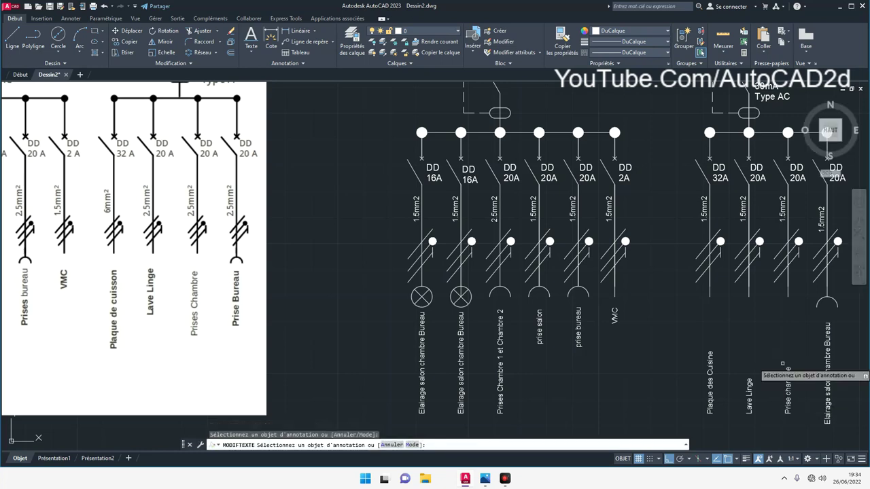
pyautogui.click(828, 383)
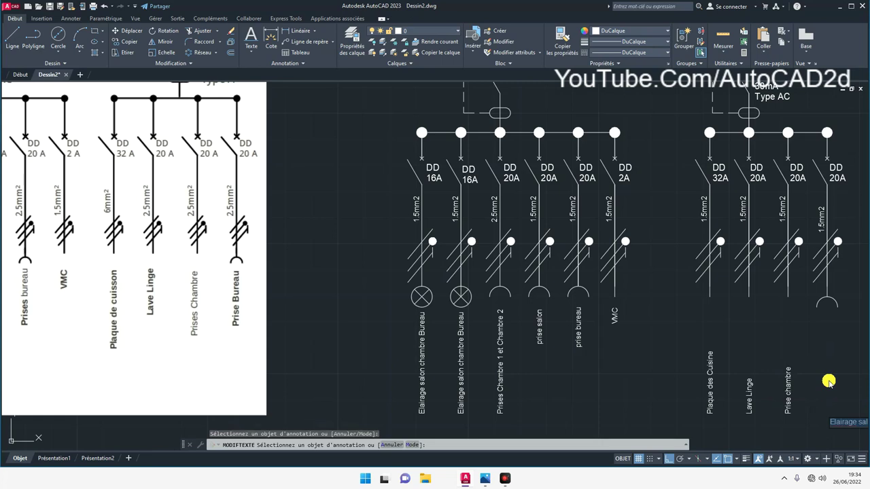
pyautogui.write('Prise')
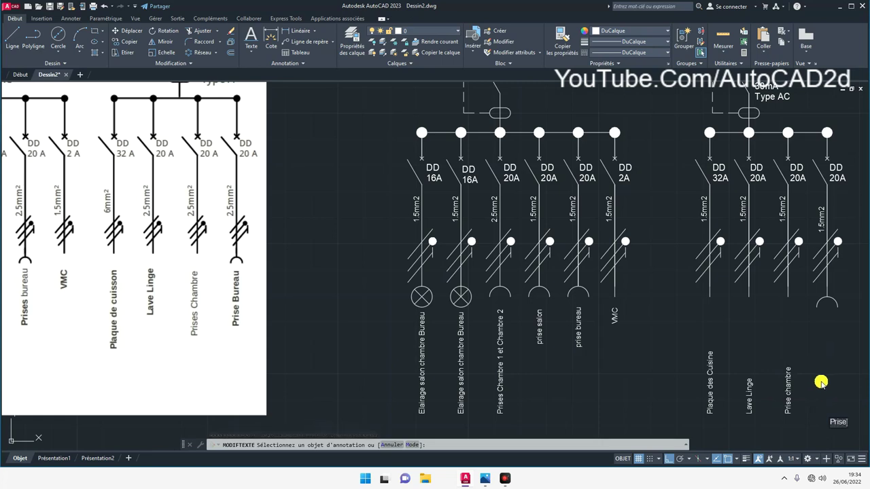
pyautogui.write(' Bureau')
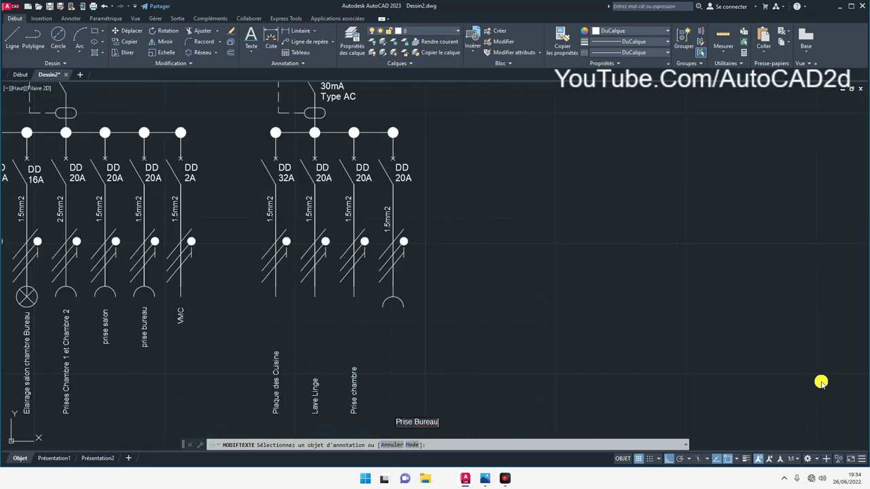
pyautogui.click(821, 383)
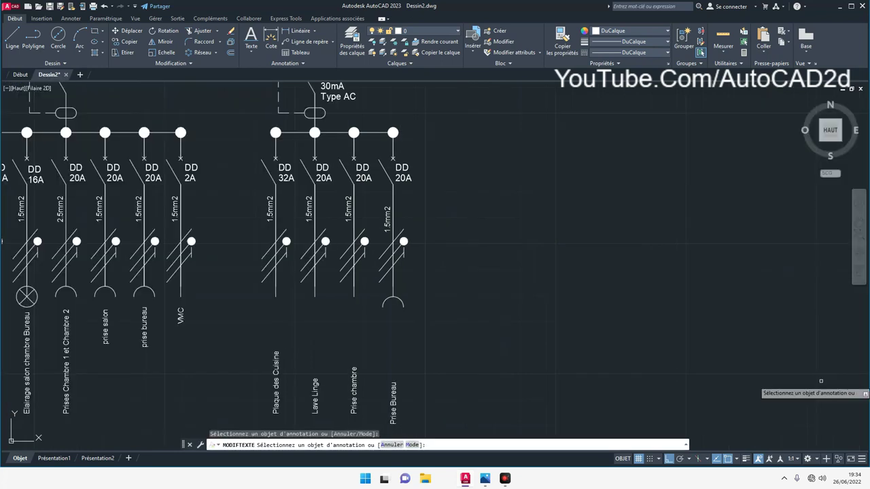
pyautogui.scroll(-2, 615, 340)
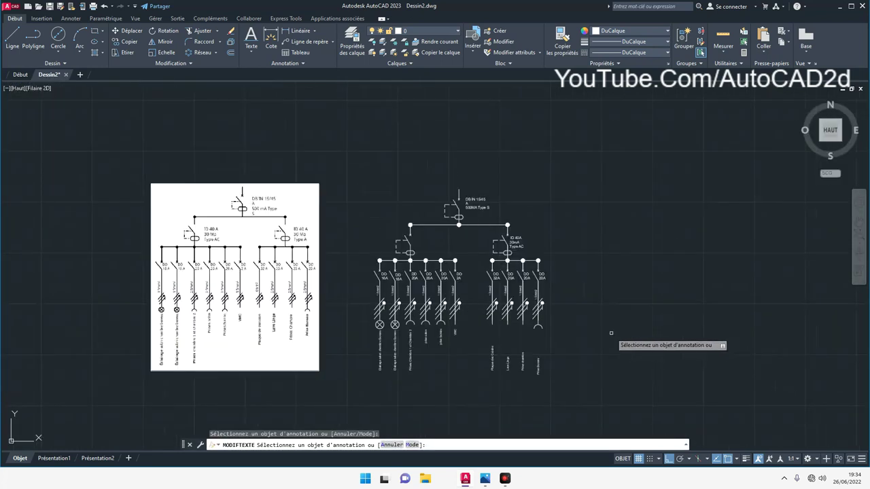
pyautogui.scroll(1, 611, 333)
pyautogui.moveTo(611, 333); pyautogui.dragTo(704, 327, button='middle')
pyautogui.rightClick(693, 335)
pyautogui.click(700, 336)
pyautogui.scroll(2, 517, 355)
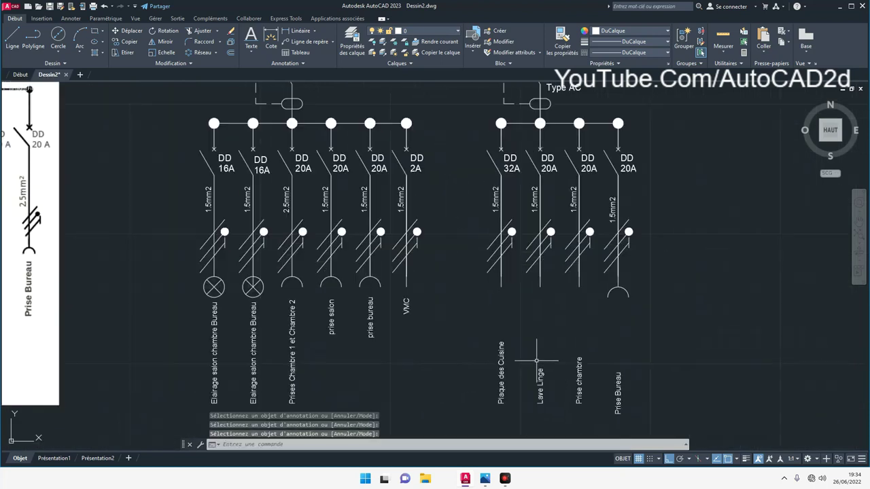
# Move the Plaque des Cuisine and Lave Linge labels up to sit just beneath their outlets.
pyautogui.click(500, 353)
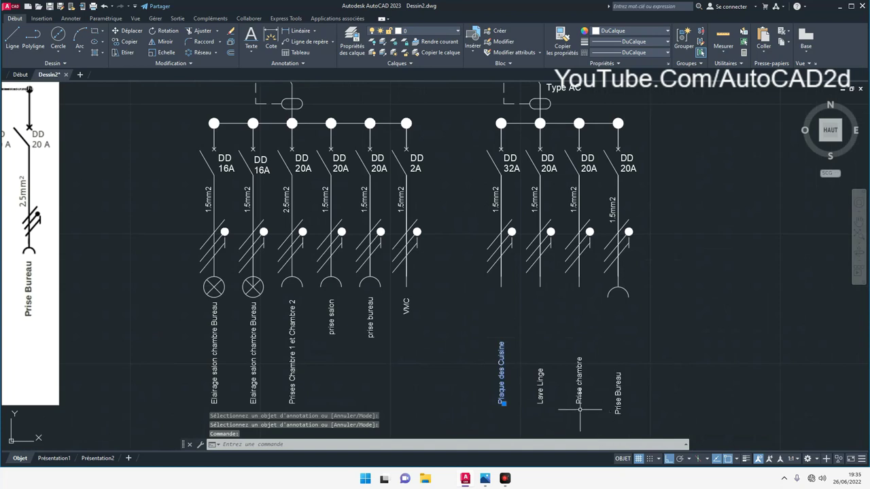
pyautogui.click(128, 31)
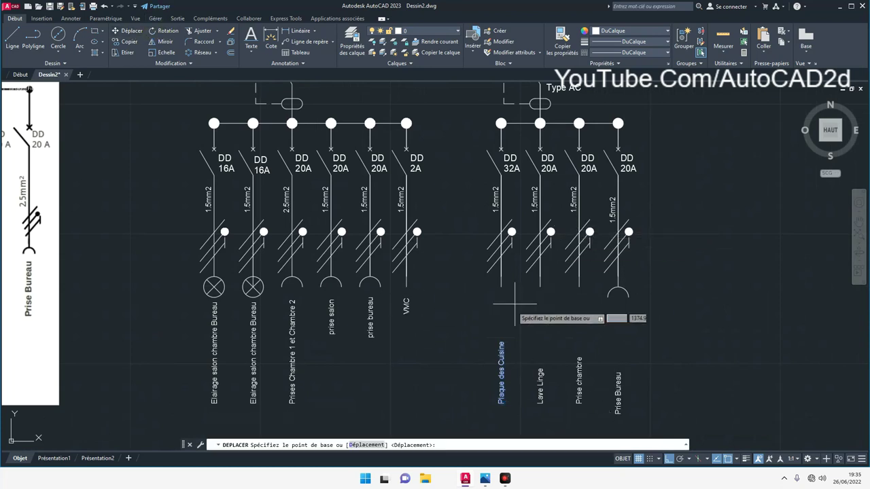
pyautogui.click(502, 346)
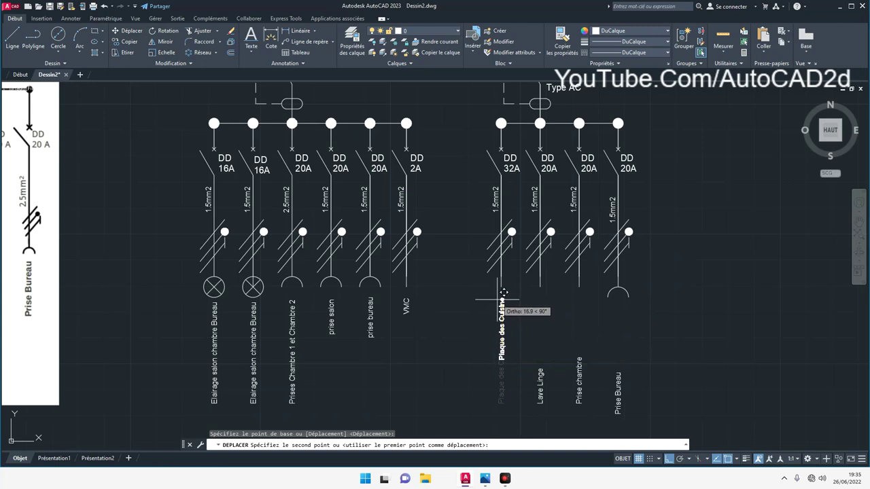
pyautogui.click(503, 293)
pyautogui.click(540, 384)
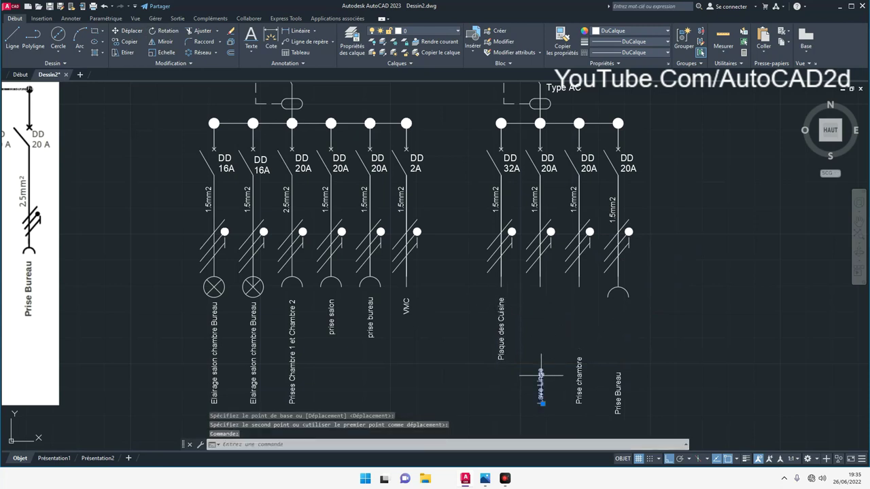
pyautogui.press('Return')
pyautogui.click(548, 365)
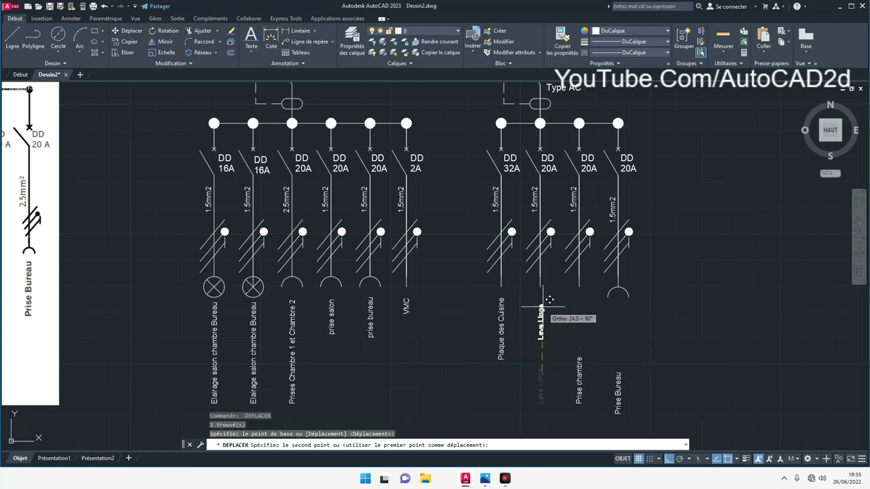
pyautogui.click(548, 294)
# Move the Prise chambre and Prise Bureau labels up beneath their outlets.
pyautogui.click(579, 370)
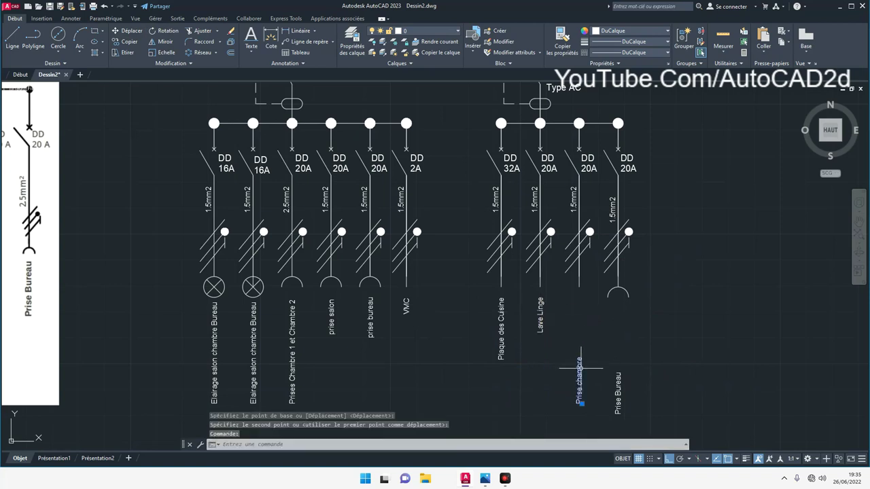
pyautogui.keyDown('shift'); pyautogui.moveTo(581, 354); pyautogui.dragTo(582, 357, button='middle'); pyautogui.keyUp('shift')
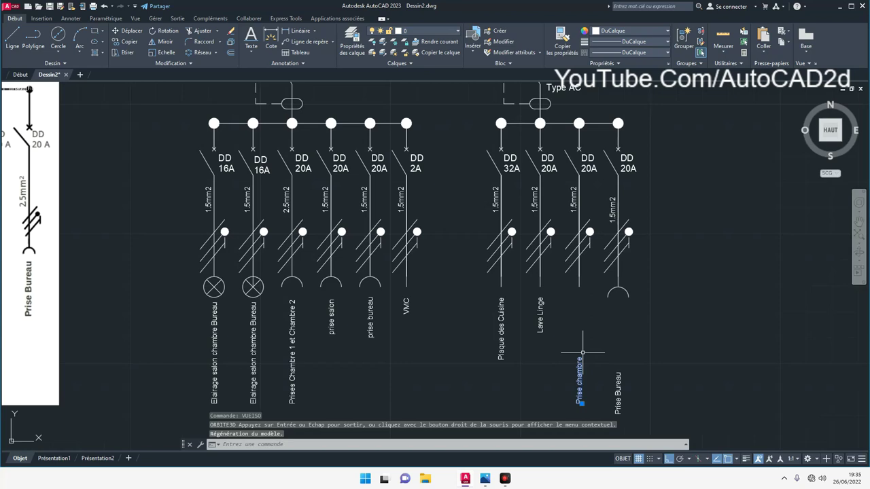
pyautogui.click(129, 31)
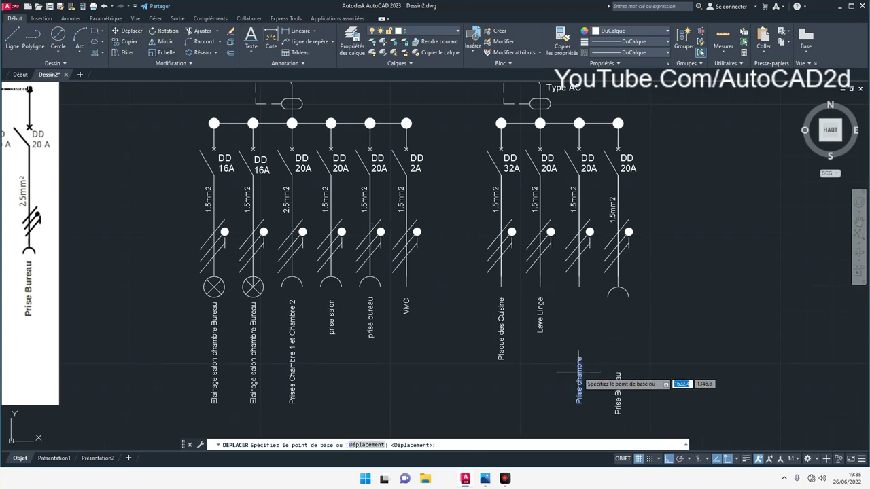
pyautogui.click(579, 360)
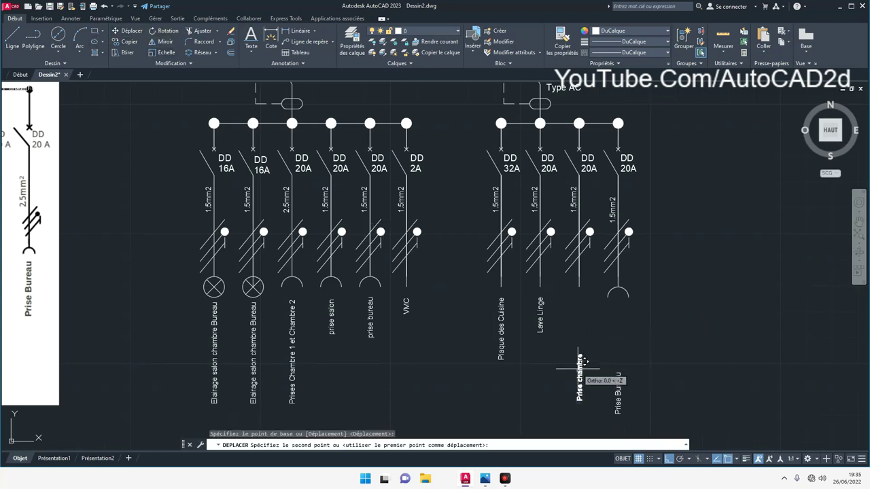
pyautogui.click(578, 314)
pyautogui.click(618, 378)
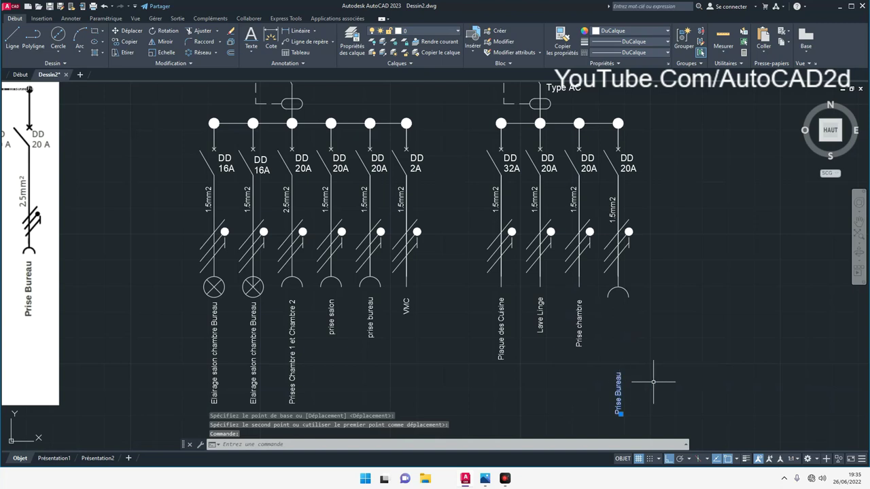
pyautogui.press('Return')
pyautogui.click(619, 379)
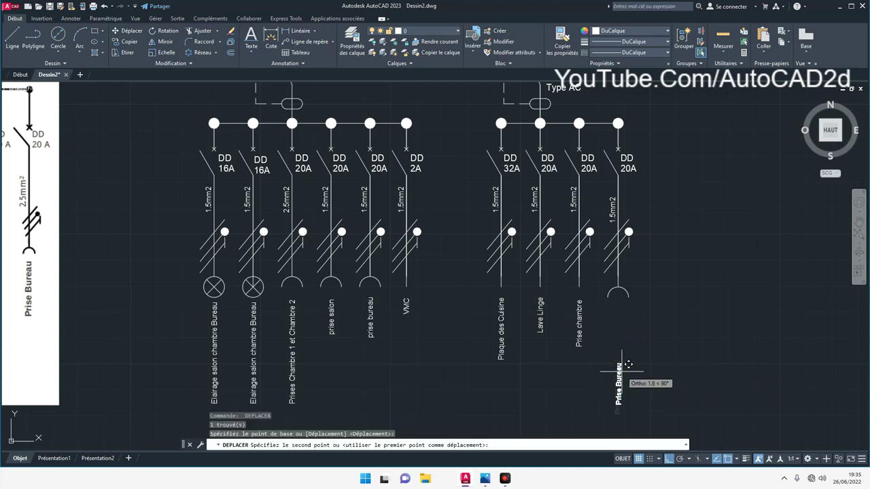
pyautogui.click(619, 307)
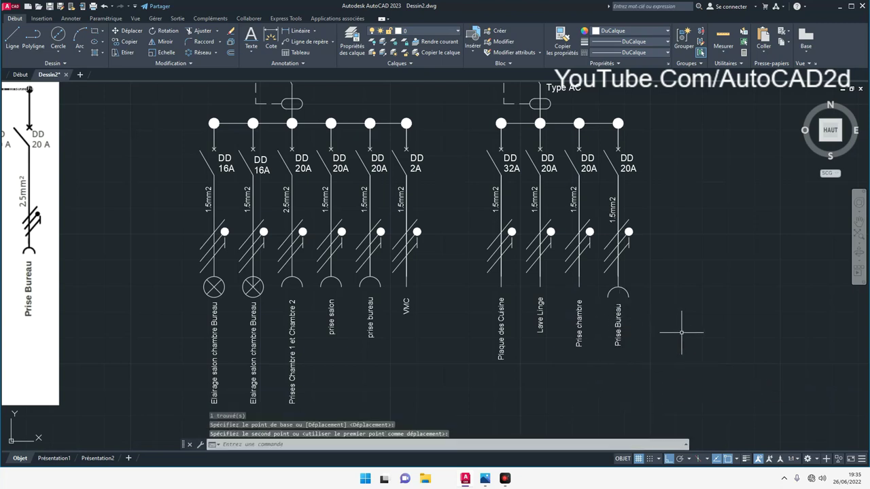
pyautogui.scroll(-1, 681, 332)
pyautogui.scroll(-2, 626, 326)
pyautogui.scroll(1, 626, 324)
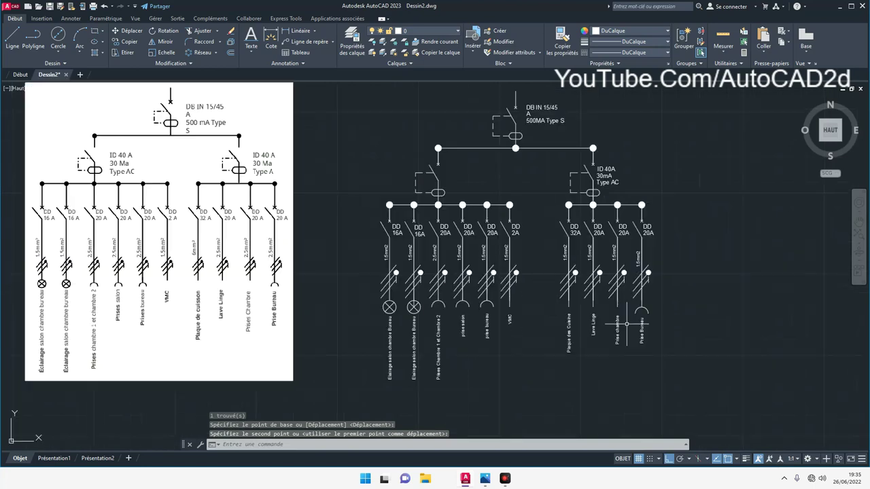
# Set the selected circuit labels, including VMC, to text height 3 in Properties.
pyautogui.click(856, 238)
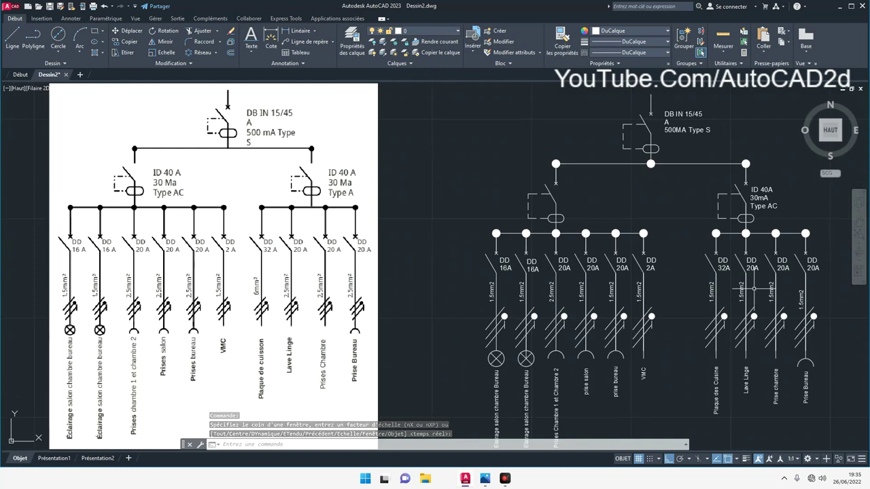
pyautogui.click(844, 413)
pyautogui.click(464, 381)
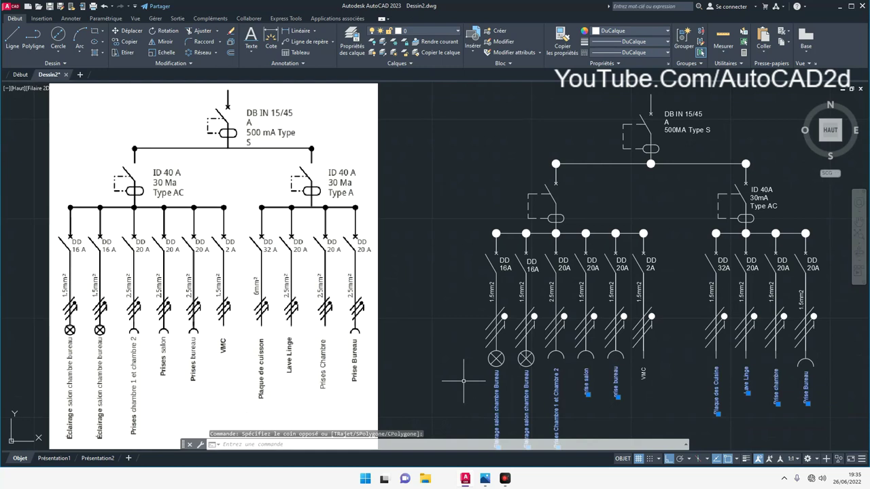
pyautogui.click(858, 425)
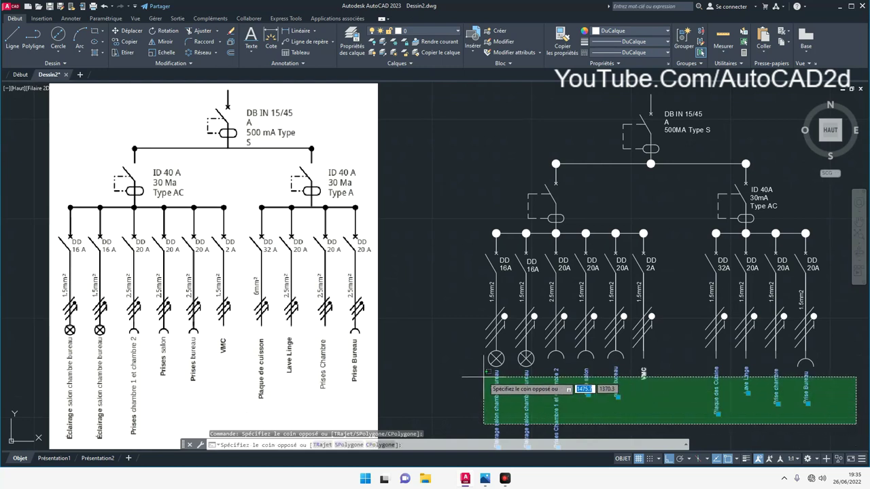
pyautogui.click(458, 353)
pyautogui.rightClick(495, 381)
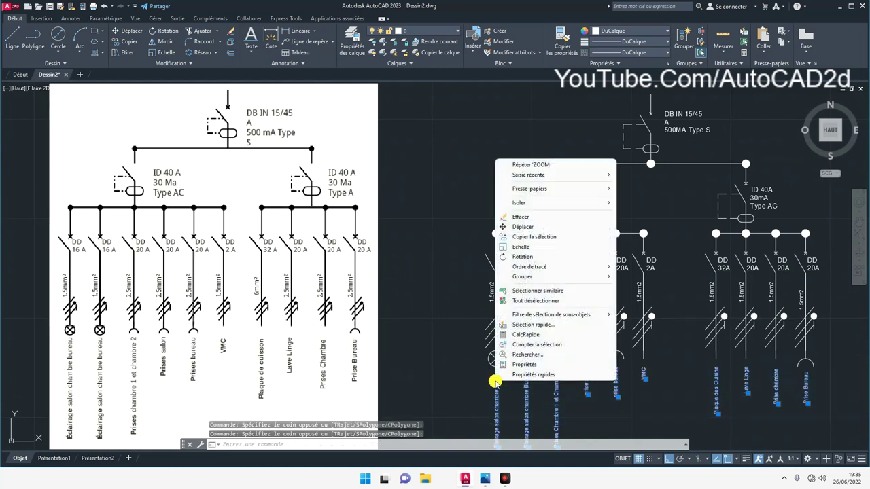
pyautogui.click(511, 366)
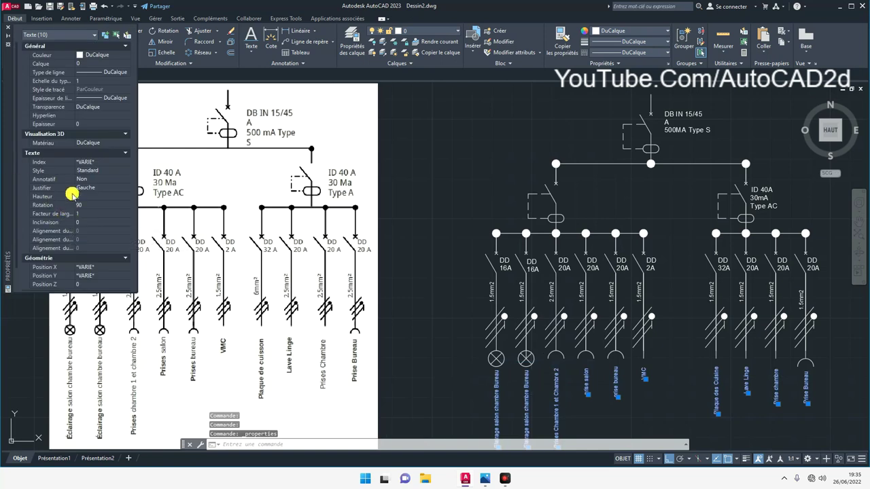
pyautogui.click(86, 196)
pyautogui.write('2.5')
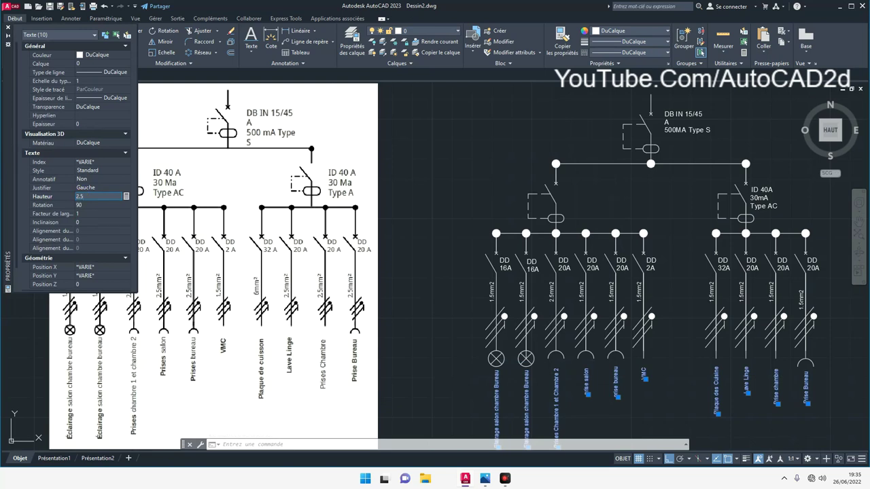
pyautogui.click(80, 201)
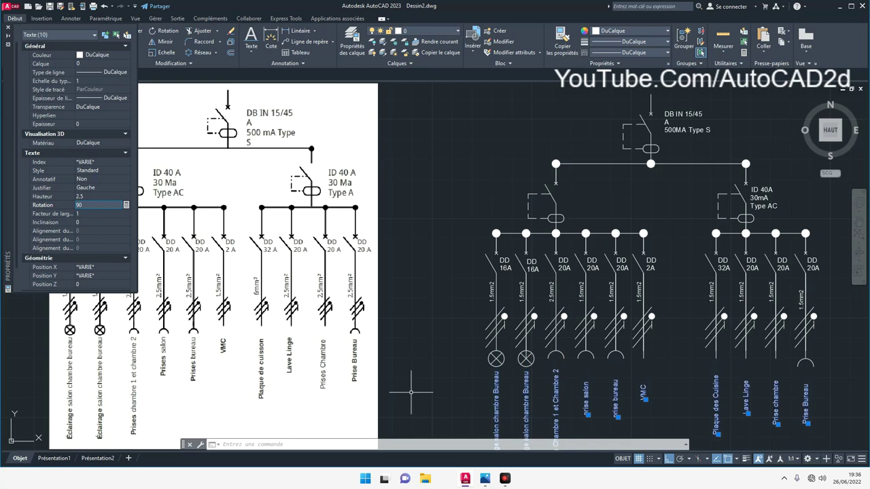
pyautogui.click(89, 196)
pyautogui.write('3')
pyautogui.press('Return')
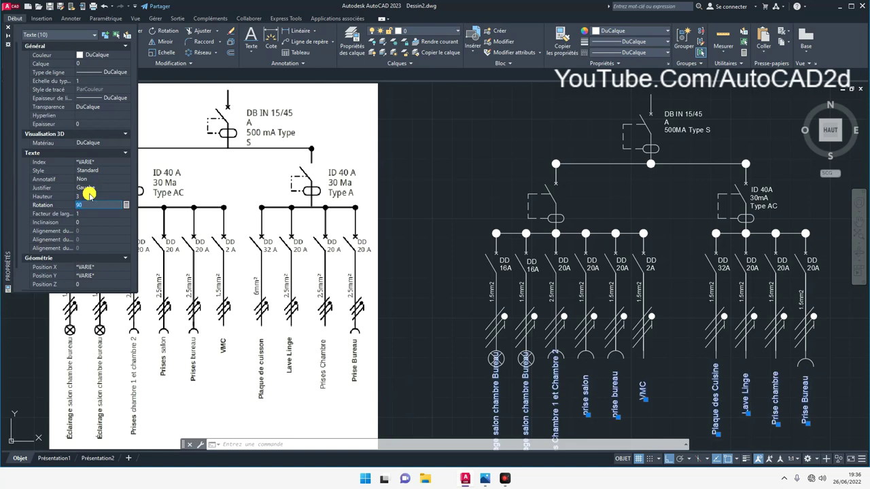
# Nudge the seven right-hand circuit labels upward with the Ctrl+arrow keys.
pyautogui.click(603, 373)
pyautogui.press('Escape')
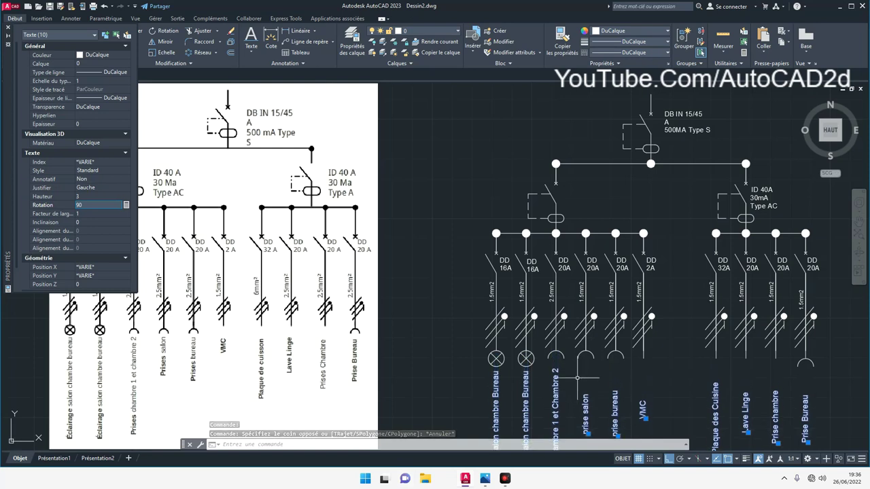
pyautogui.press('Escape')
pyautogui.scroll(-2, 583, 376)
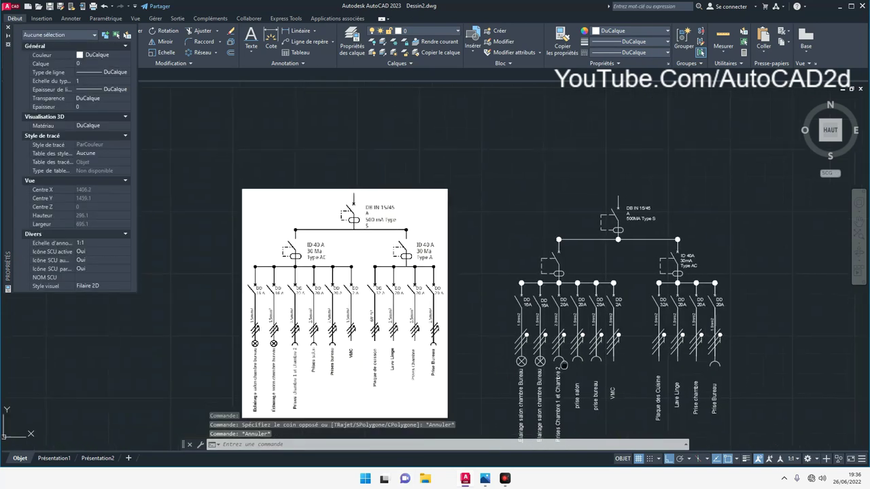
pyautogui.moveTo(623, 400); pyautogui.dragTo(582, 369, button='middle')
pyautogui.scroll(2, 581, 369)
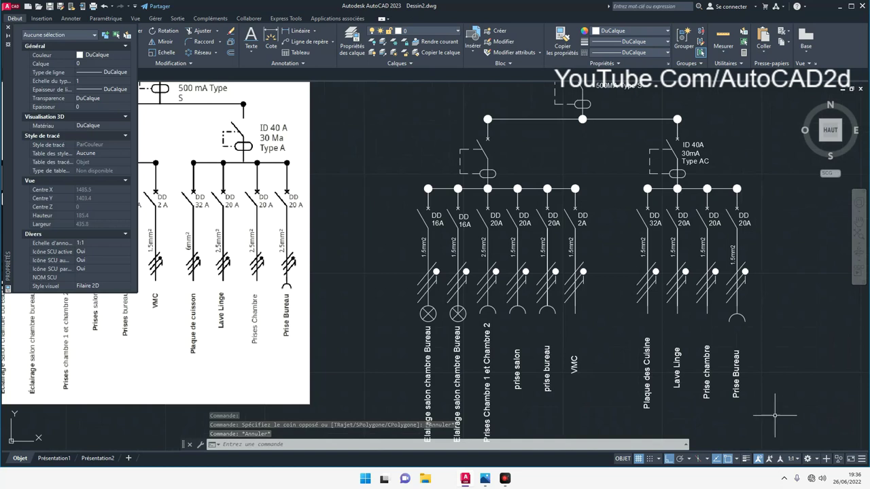
pyautogui.click(774, 415)
pyautogui.click(505, 334)
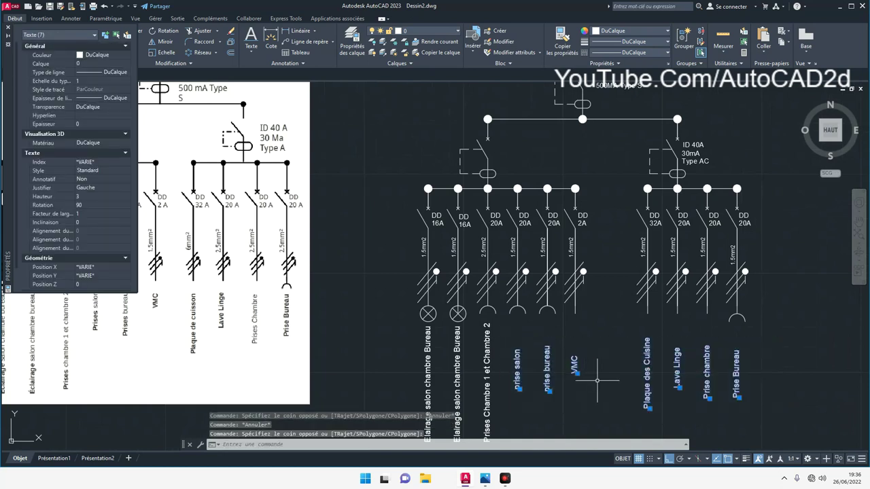
pyautogui.hotkey('ctrl', 'Up')
pyautogui.hotkey('ctrl', 'Up')
pyautogui.hotkey('ctrl', 'Up')
pyautogui.hotkey('ctrl', 'Up')
pyautogui.hotkey('ctrl', 'Up')
pyautogui.hotkey('ctrl', 'Down')
pyautogui.hotkey('ctrl', 'Down')
pyautogui.hotkey('ctrl', 'Down')
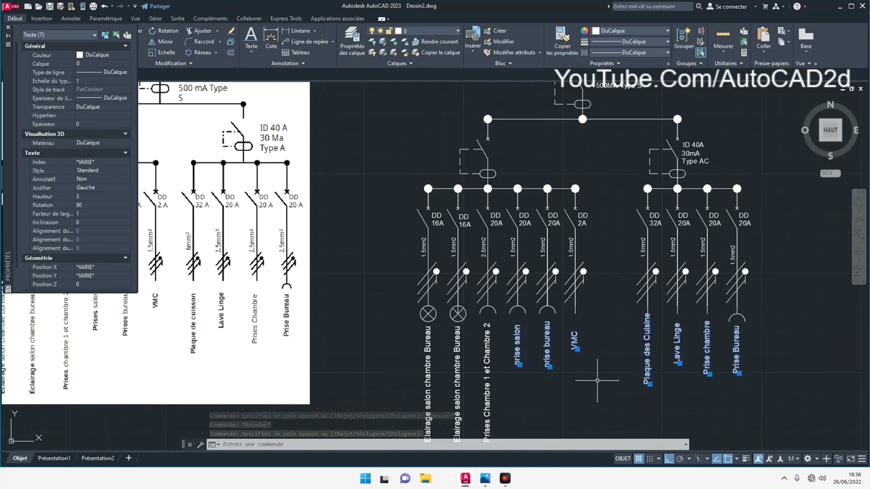
pyautogui.press('Escape')
# Nudge the Plaque des Cuisine label down slightly and check the VMC label.
pyautogui.click(647, 350)
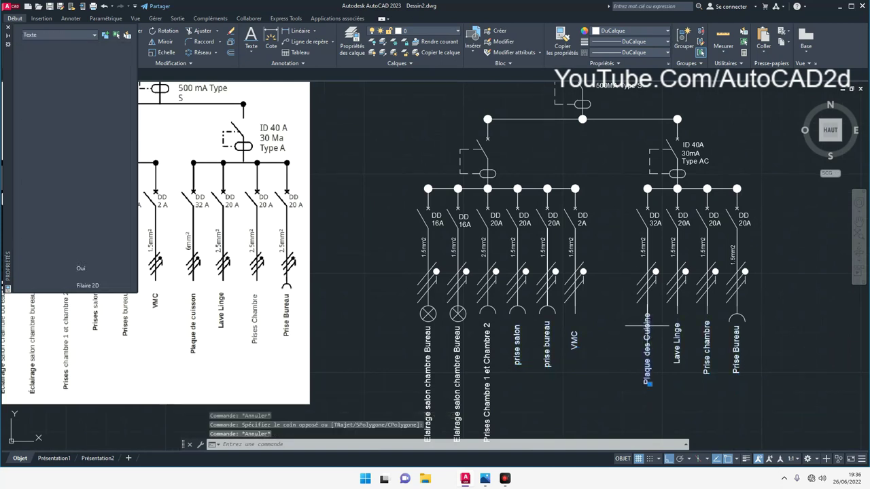
pyautogui.hotkey('ctrl', 'Down')
pyautogui.hotkey('ctrl', 'Down')
pyautogui.hotkey('ctrl', 'Down')
pyautogui.hotkey('ctrl', 'Down')
pyautogui.hotkey('ctrl', 'Down')
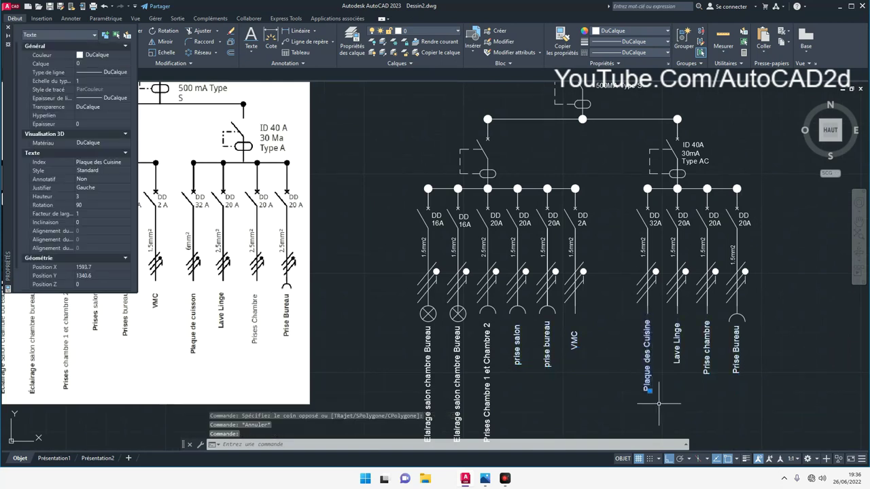
pyautogui.hotkey('ctrl', 'Down')
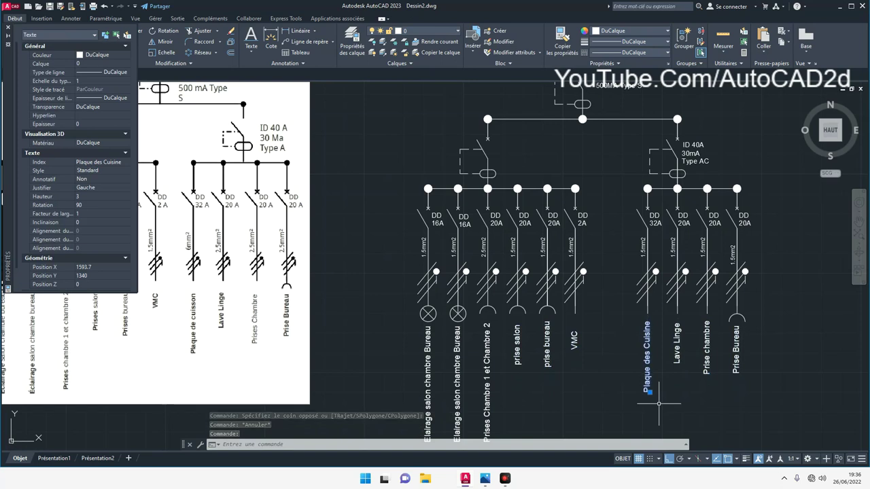
pyautogui.press('Escape')
pyautogui.click(574, 340)
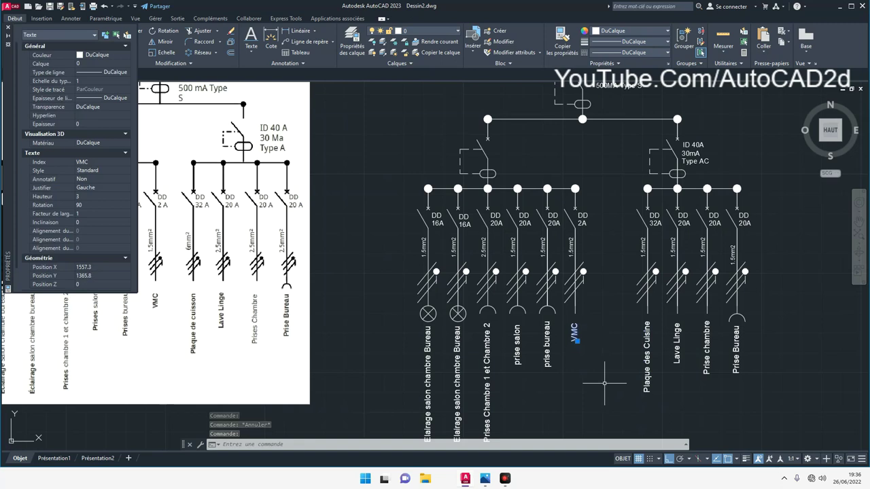
pyautogui.press('Escape')
pyautogui.scroll(-2, 604, 382)
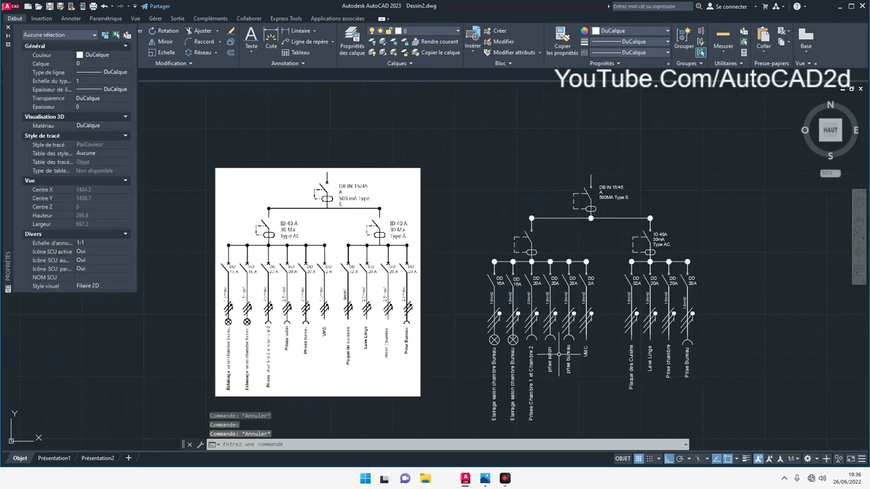
# Set the right-hand ID 40A 30mA Type AC text to height 3.
pyautogui.click(856, 249)
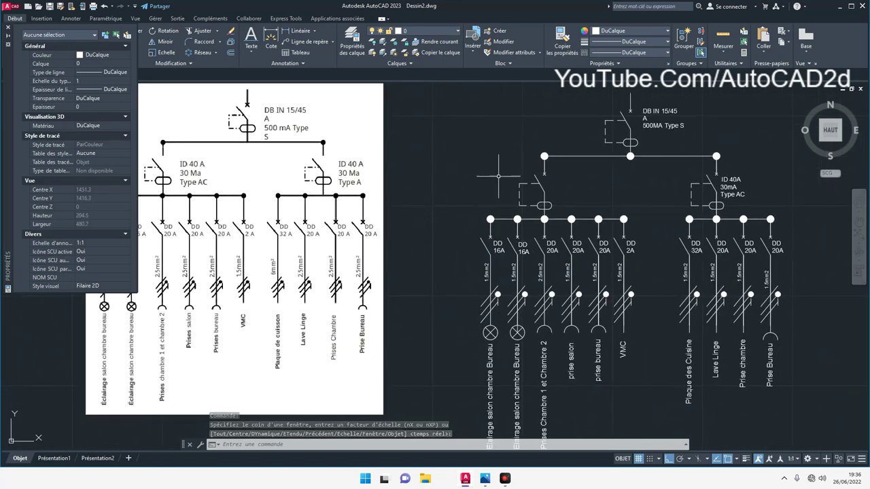
pyautogui.click(725, 166)
pyautogui.click(721, 174)
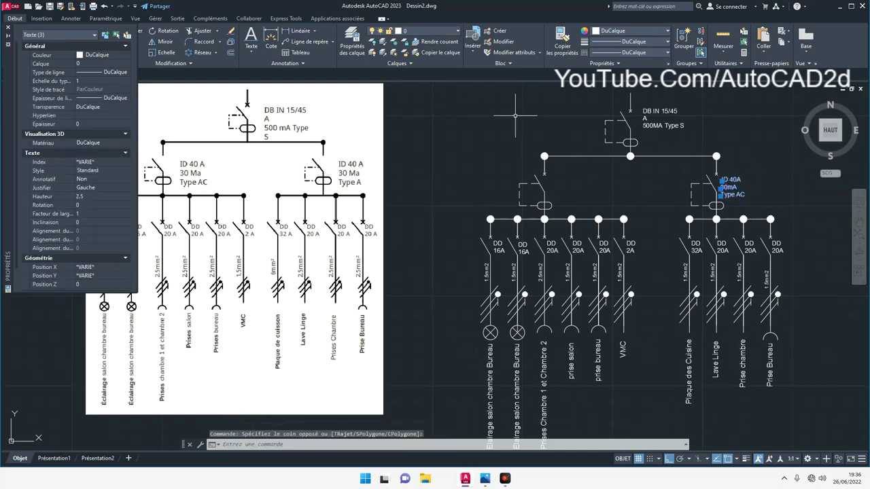
pyautogui.click(82, 196)
pyautogui.write('3')
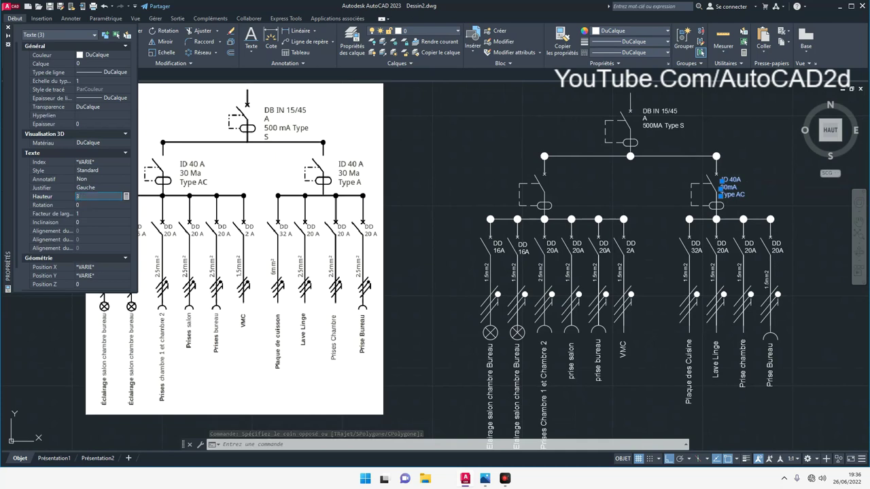
pyautogui.press('Return')
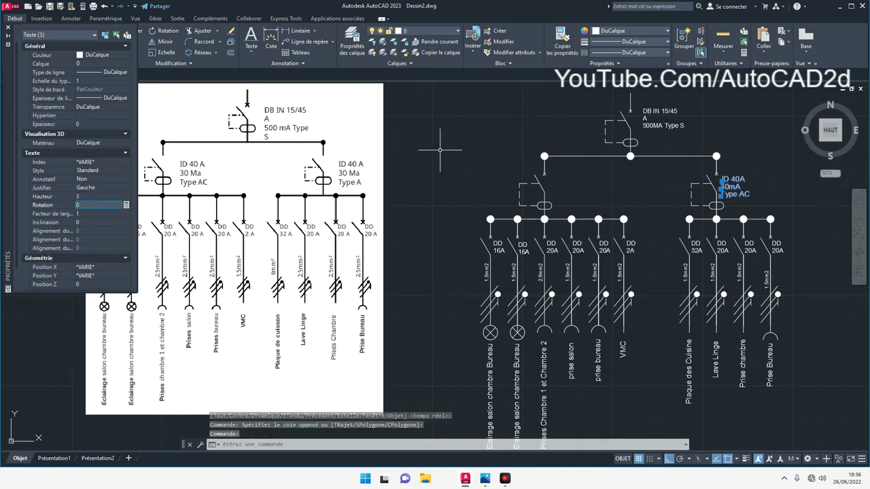
# Set the DB IN 15/45 text to height 3 as well.
pyautogui.click(709, 142)
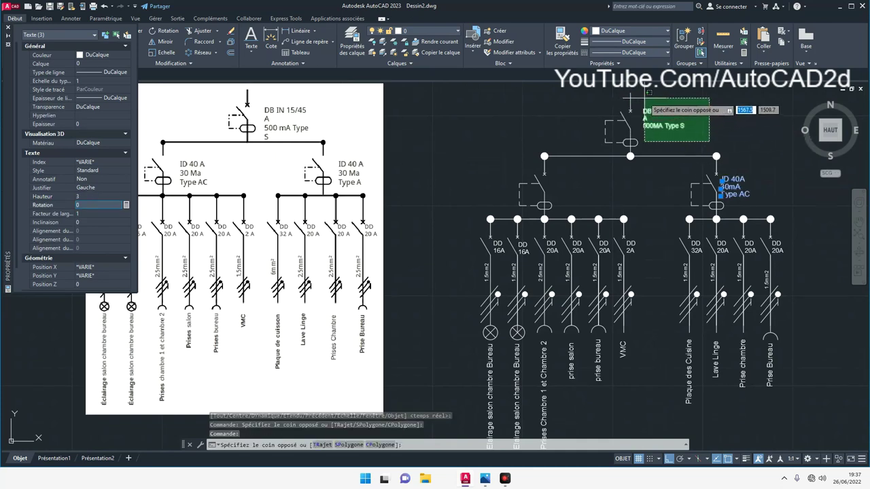
pyautogui.click(644, 96)
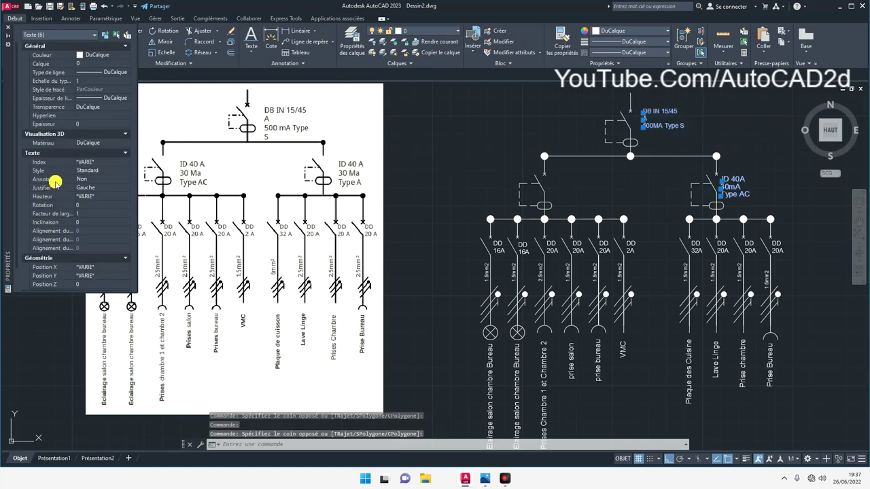
pyautogui.click(91, 196)
pyautogui.write('3')
pyautogui.press('Return')
pyautogui.press('Escape')
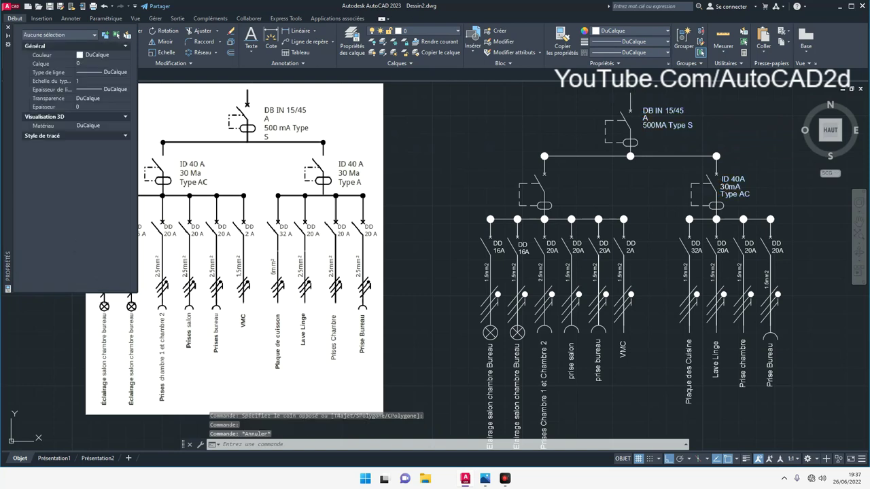
# Copy the right ID 40A 30mA Type AC label beside the left differential switch.
pyautogui.click(777, 199)
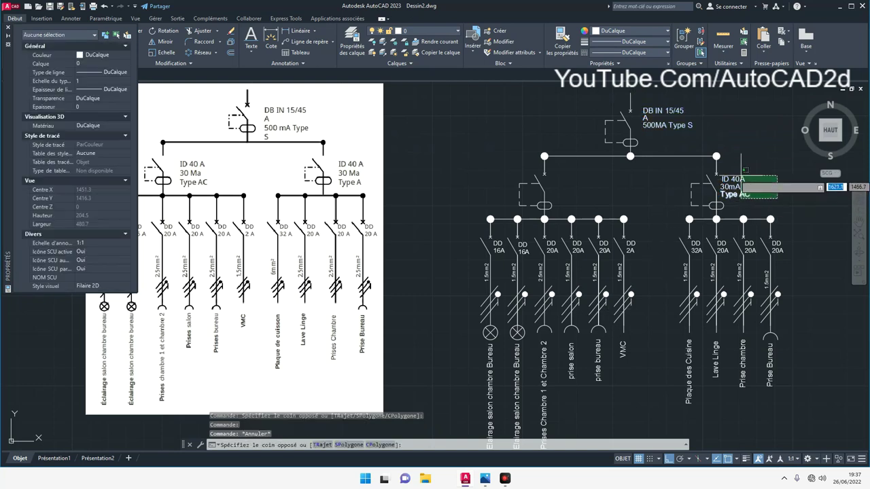
pyautogui.click(710, 166)
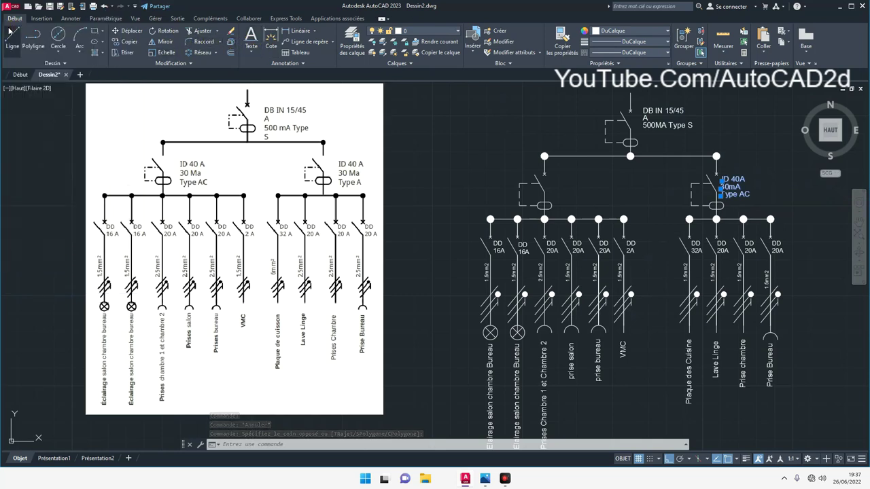
pyautogui.click(127, 41)
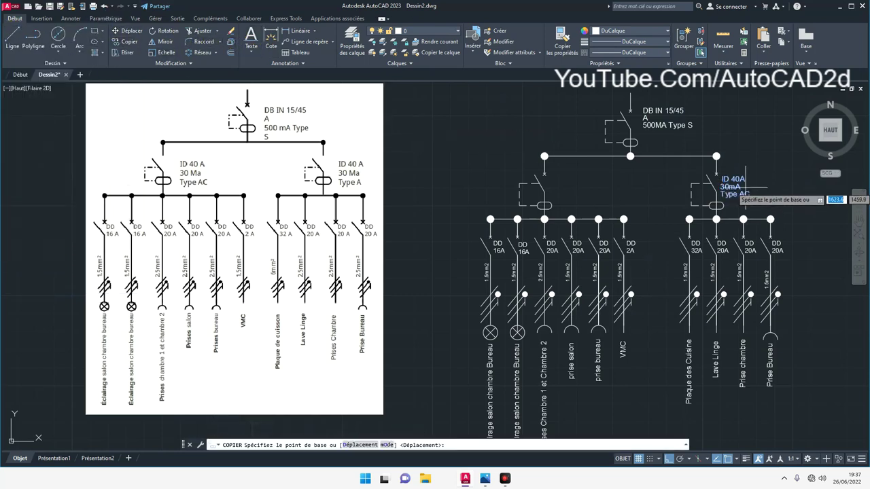
pyautogui.click(746, 188)
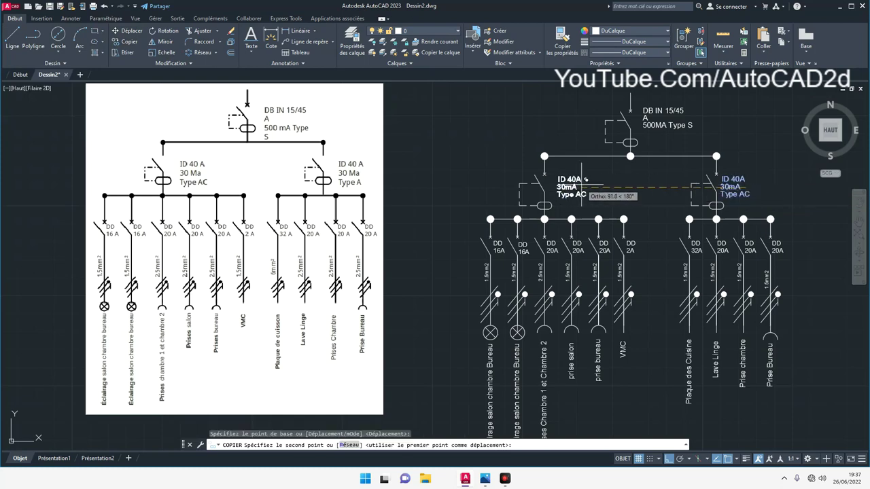
pyautogui.rightClick(654, 187)
pyautogui.click(661, 195)
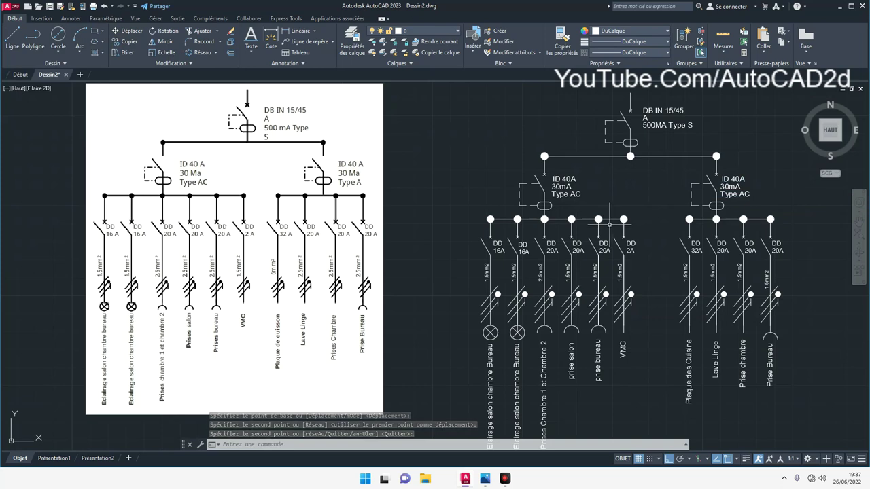
pyautogui.click(666, 110)
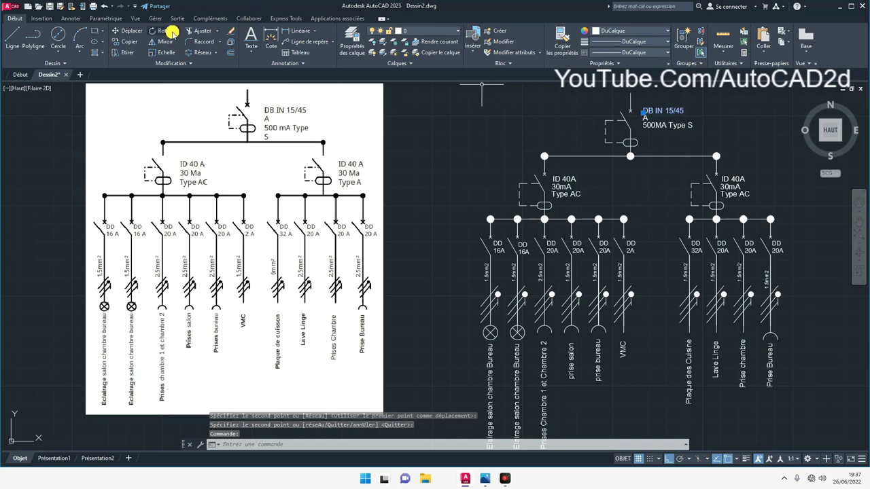
# Copy the DB IN 15/45 text above the top breaker with Ortho off.
pyautogui.click(129, 41)
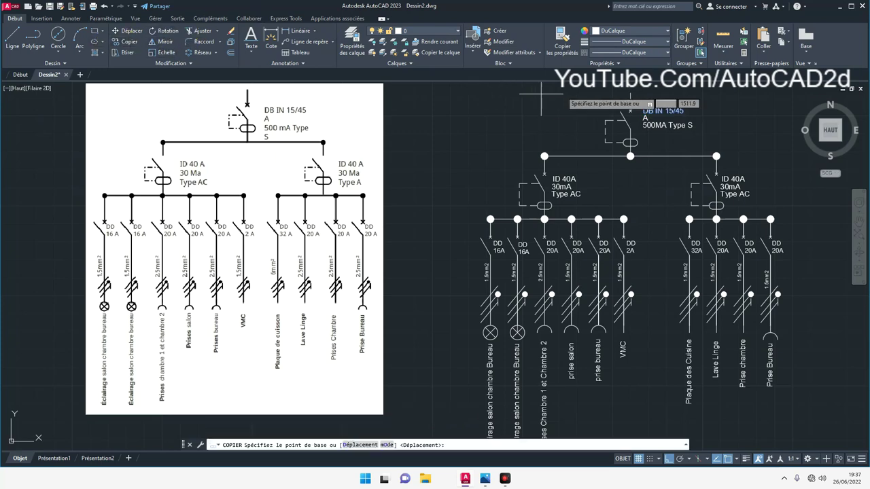
pyautogui.click(663, 123)
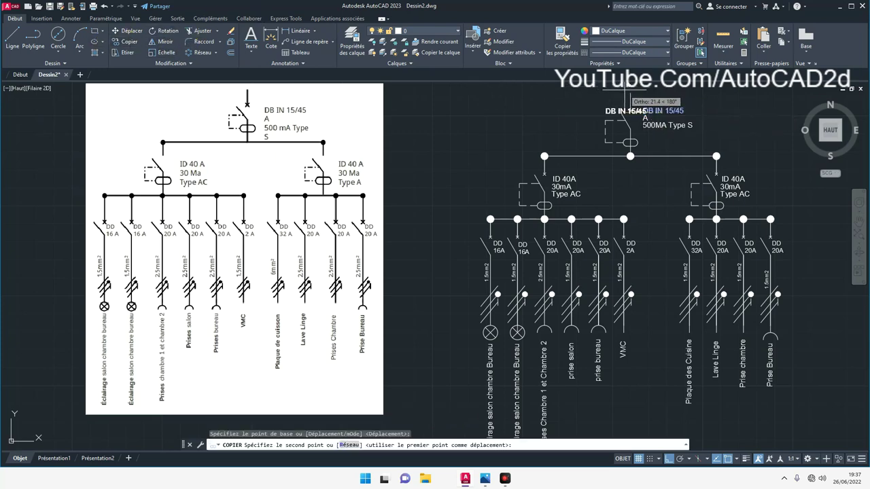
pyautogui.click(669, 459)
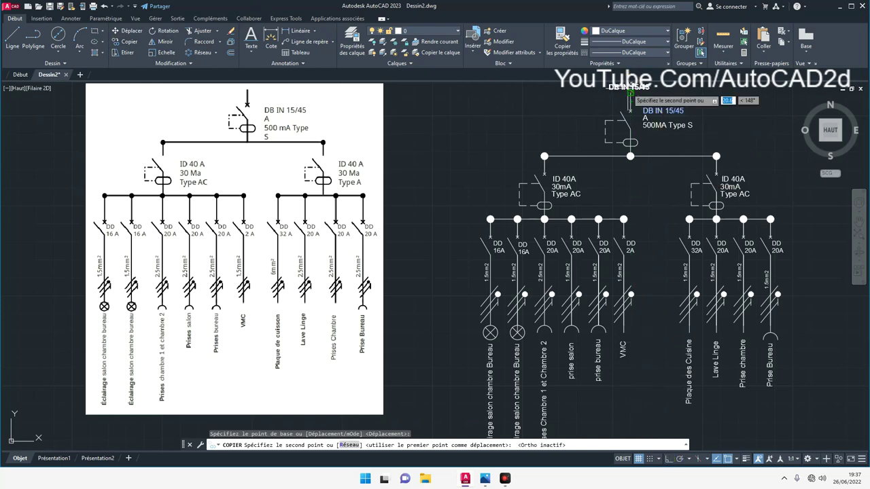
pyautogui.click(651, 113)
pyautogui.rightClick(681, 122)
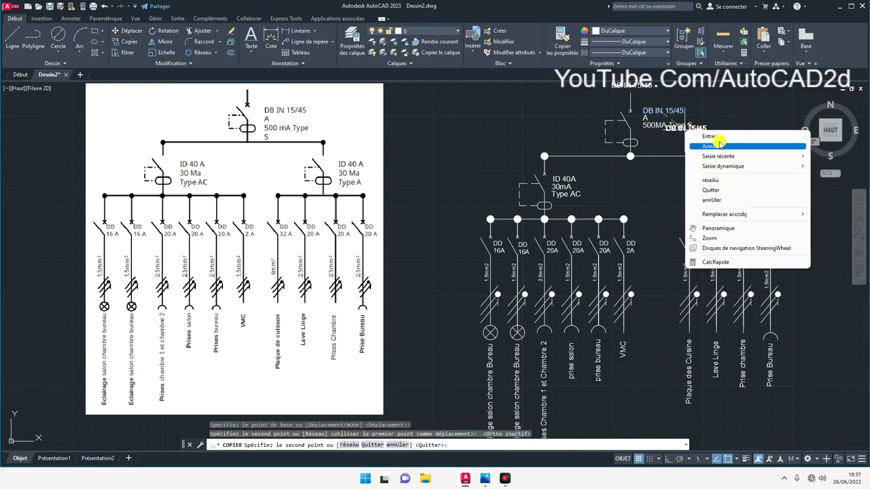
pyautogui.click(696, 134)
# Change the copied text to read SOURCE.
pyautogui.doubleClick(630, 83)
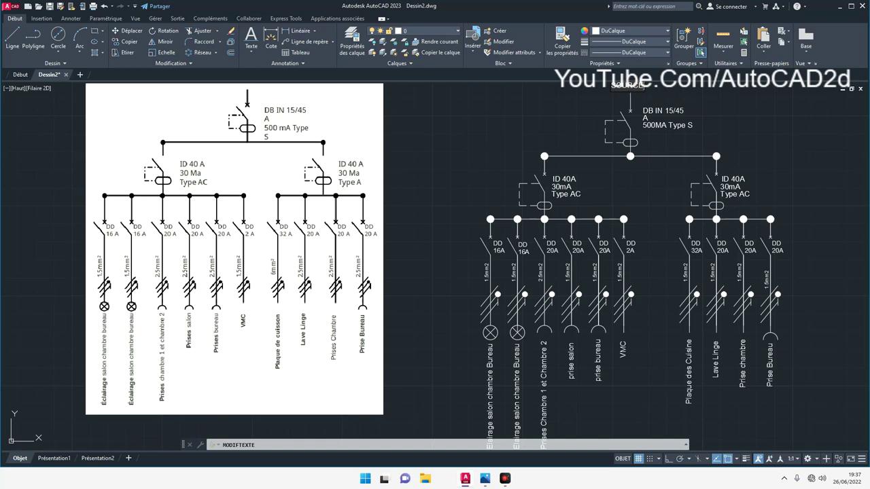
pyautogui.press('Return')
pyautogui.press('Escape')
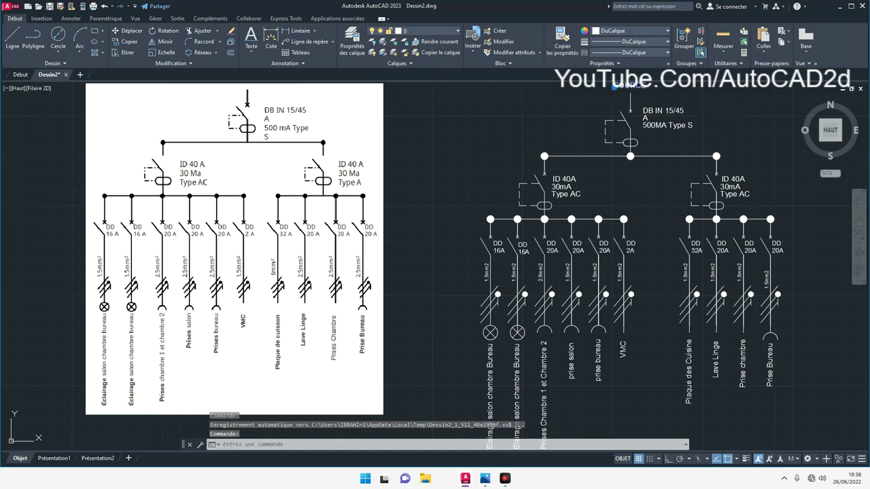
pyautogui.press('Escape')
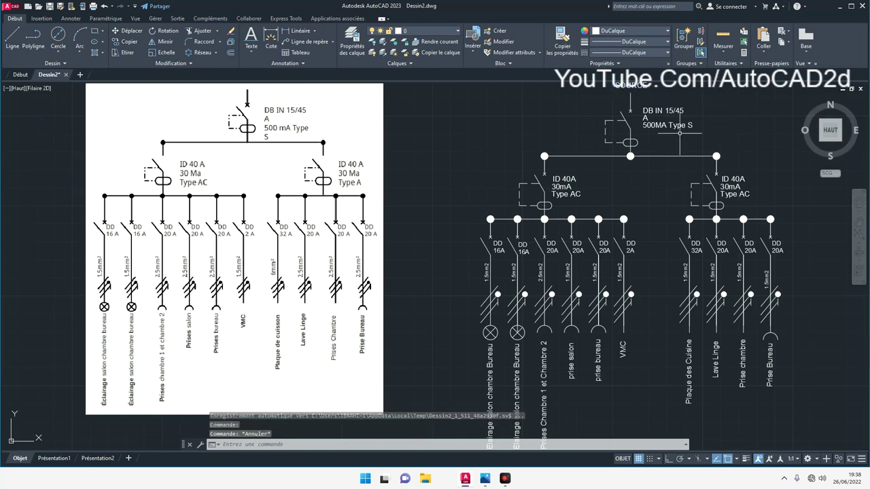
# Copy a filled bus node dot up to the SOURCE node.
pyautogui.click(715, 159)
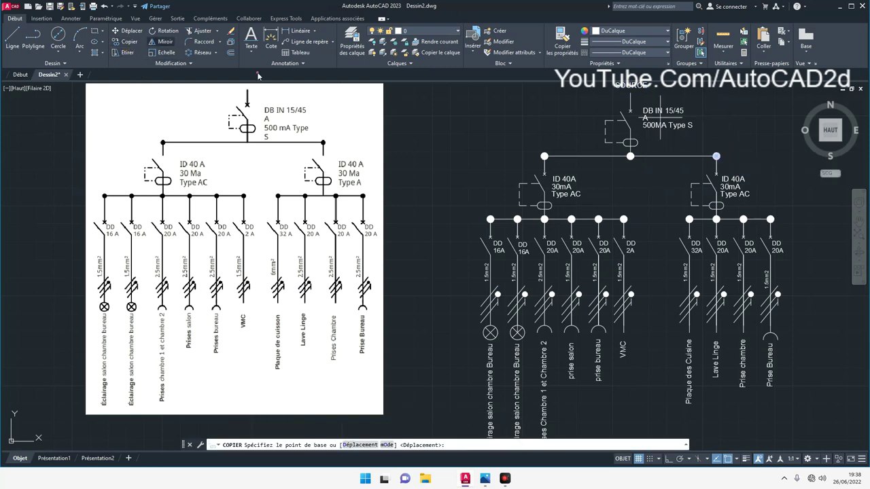
pyautogui.click(127, 41)
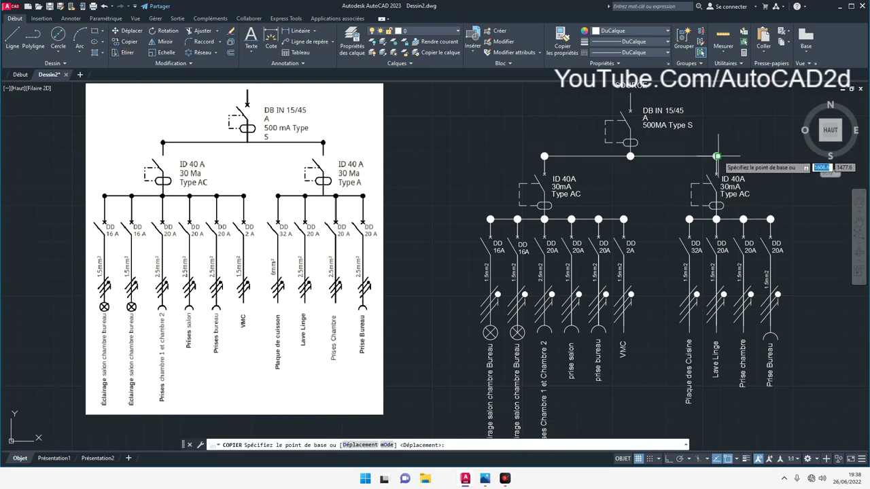
pyautogui.click(717, 156)
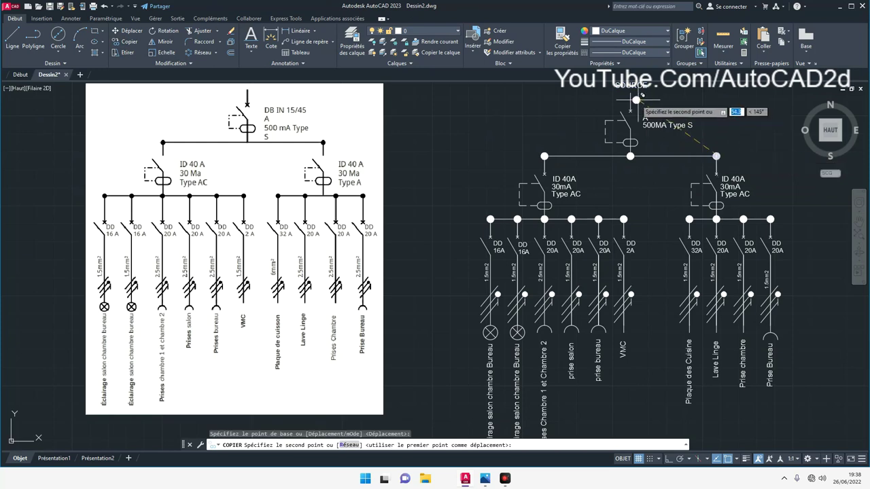
pyautogui.scroll(4, 634, 98)
pyautogui.moveTo(618, 91); pyautogui.dragTo(611, 149, button='middle')
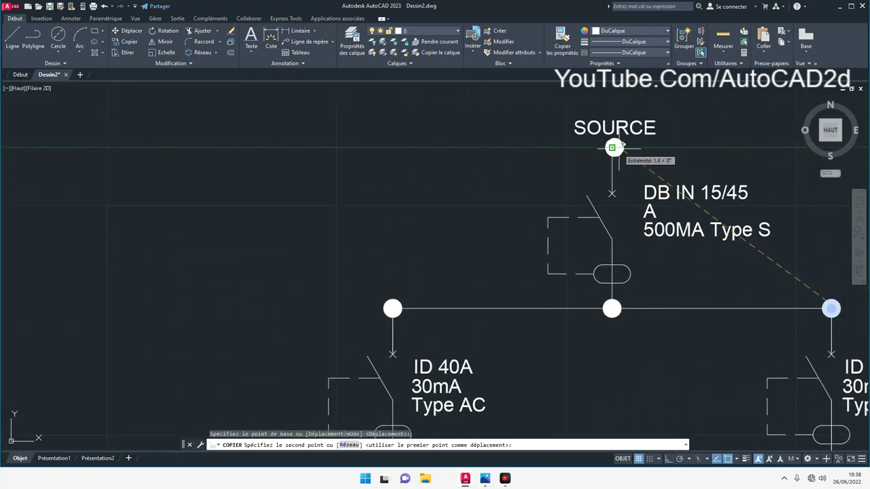
pyautogui.click(611, 147)
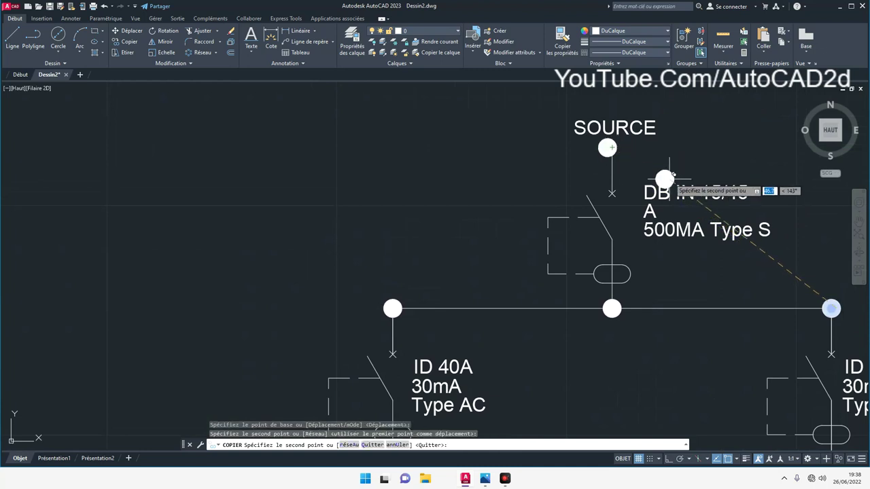
pyautogui.rightClick(672, 163)
pyautogui.click(689, 170)
# Move the copied dot so it is centred on the top end of the feed wire.
pyautogui.scroll(4, 595, 145)
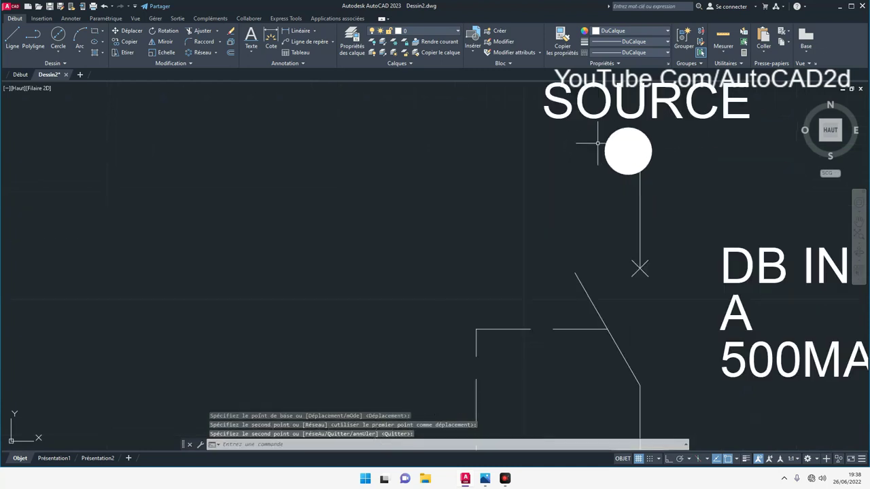
pyautogui.click(588, 128)
pyautogui.click(670, 163)
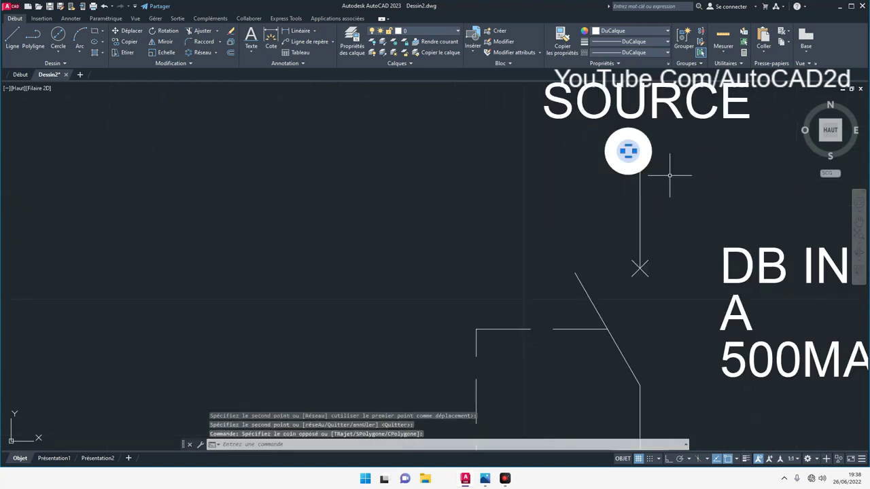
pyautogui.press('Escape')
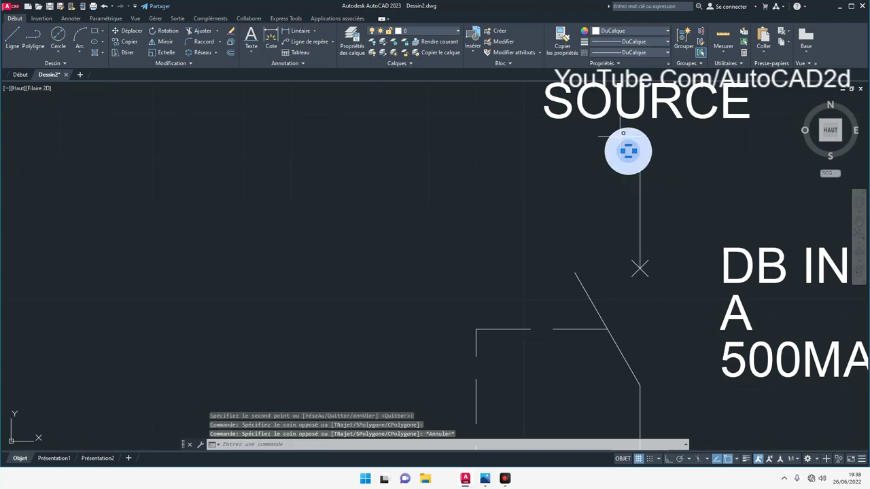
pyautogui.scroll(3, 623, 133)
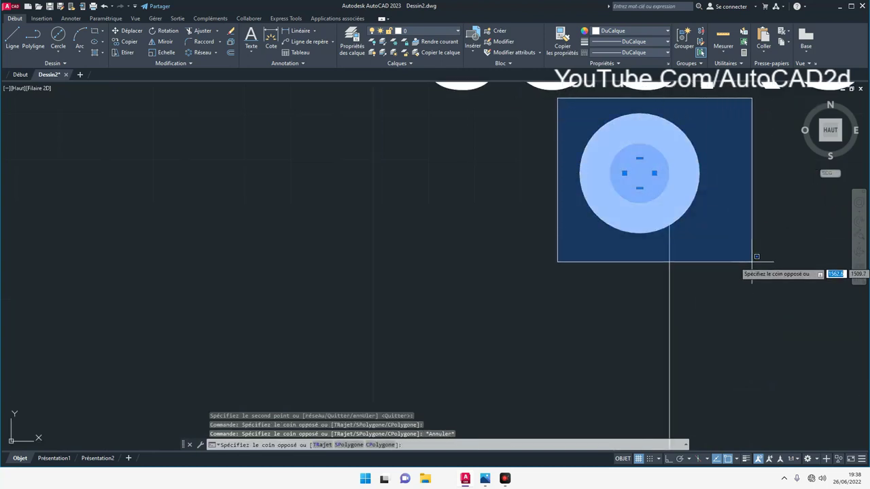
pyautogui.click(753, 262)
pyautogui.click(128, 33)
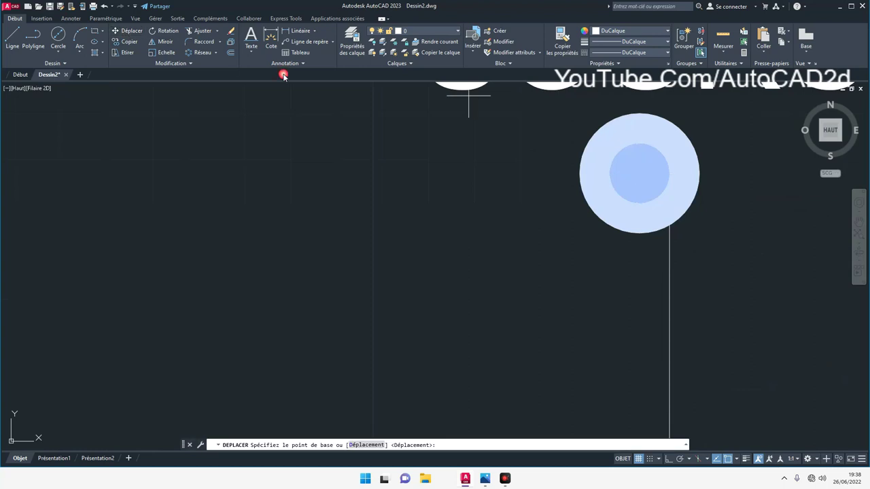
pyautogui.click(640, 172)
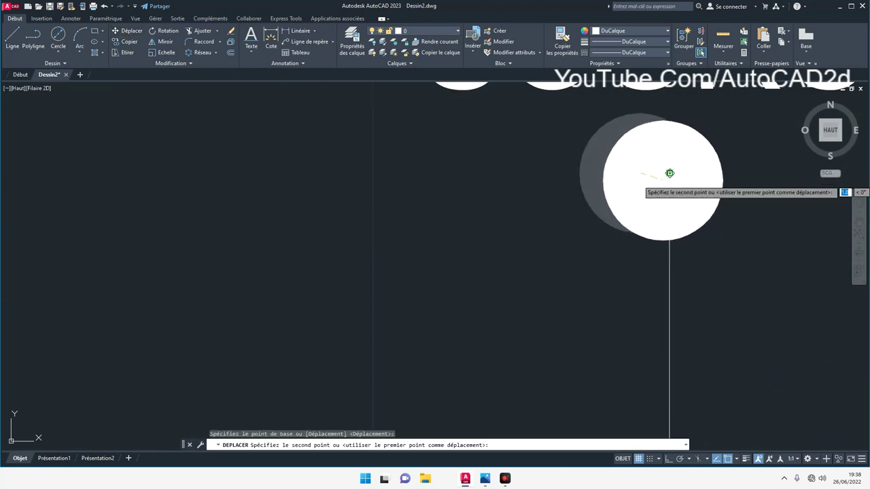
pyautogui.click(670, 172)
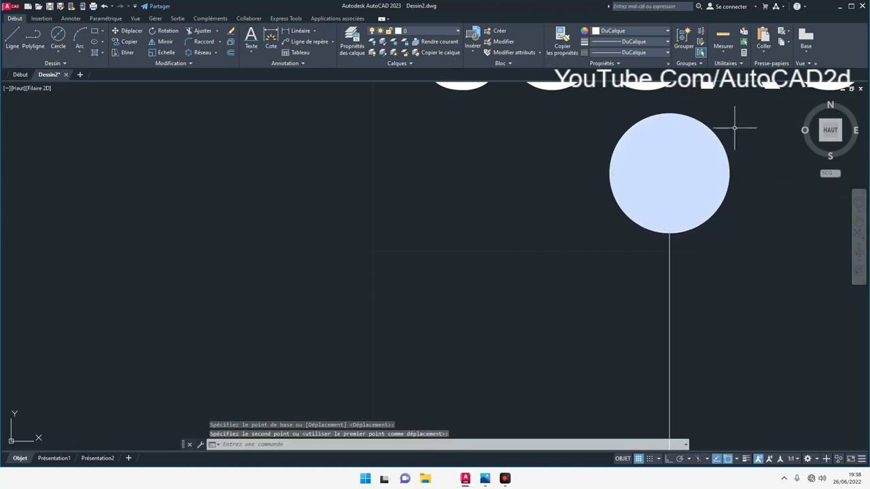
pyautogui.scroll(-5, 699, 166)
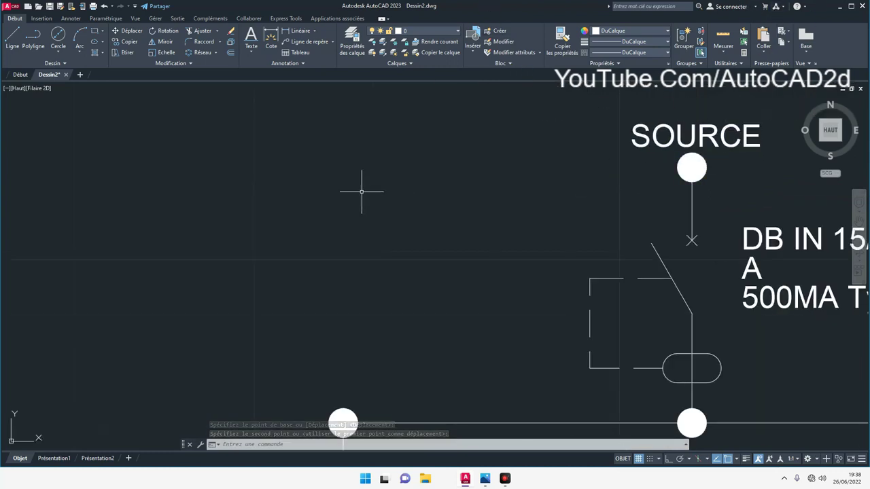
# Zoom to extents and adjust the view so both schematics fit side by side.
pyautogui.write('z')
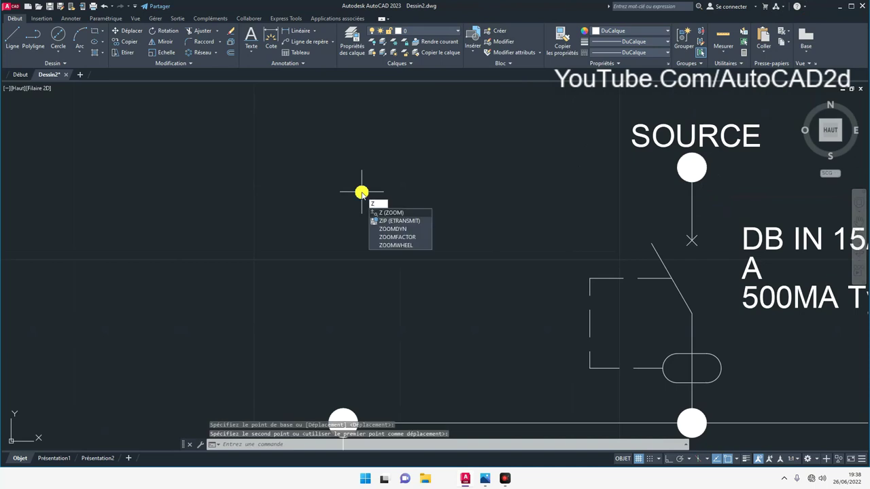
pyautogui.press('Return')
pyautogui.write('ET')
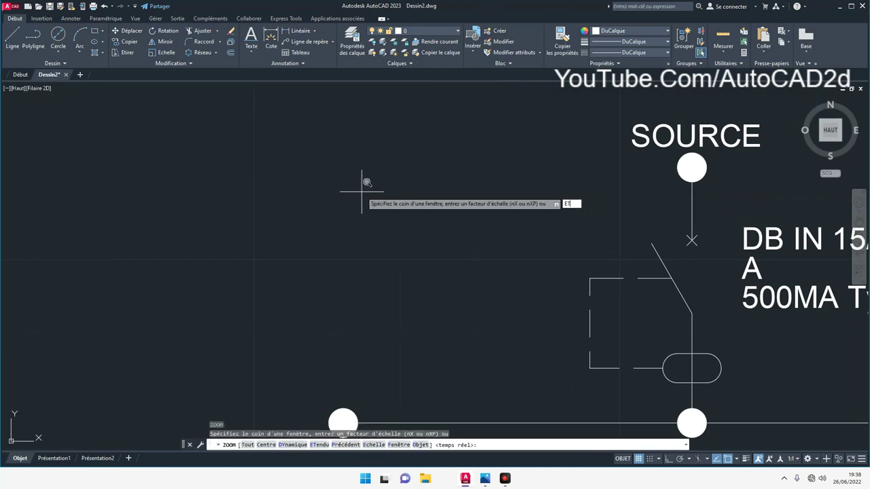
pyautogui.press('Return')
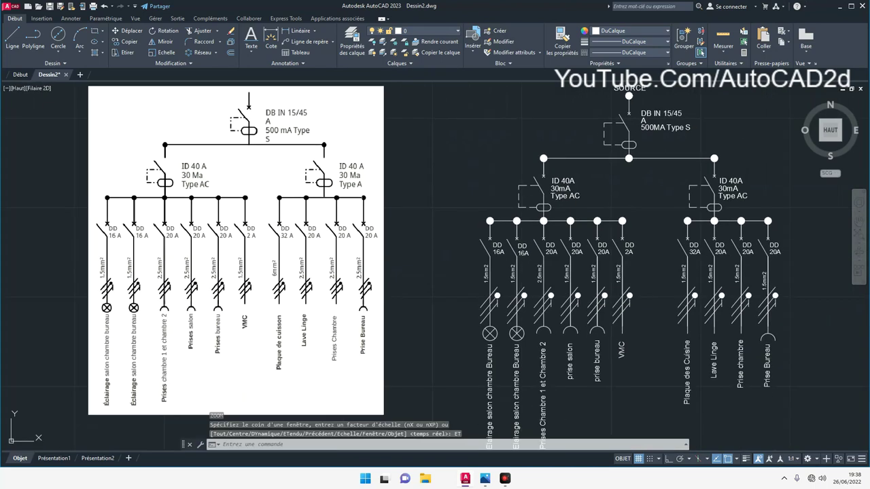
pyautogui.scroll(-2, 360, 191)
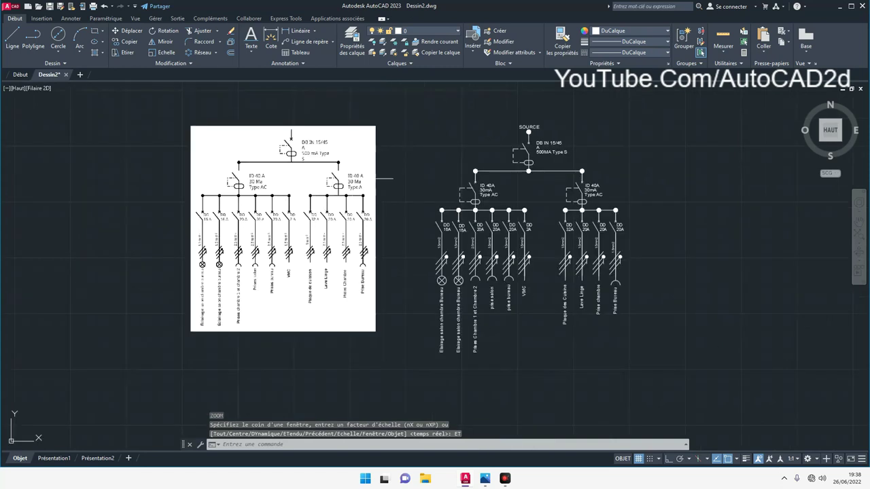
pyautogui.scroll(2, 376, 177)
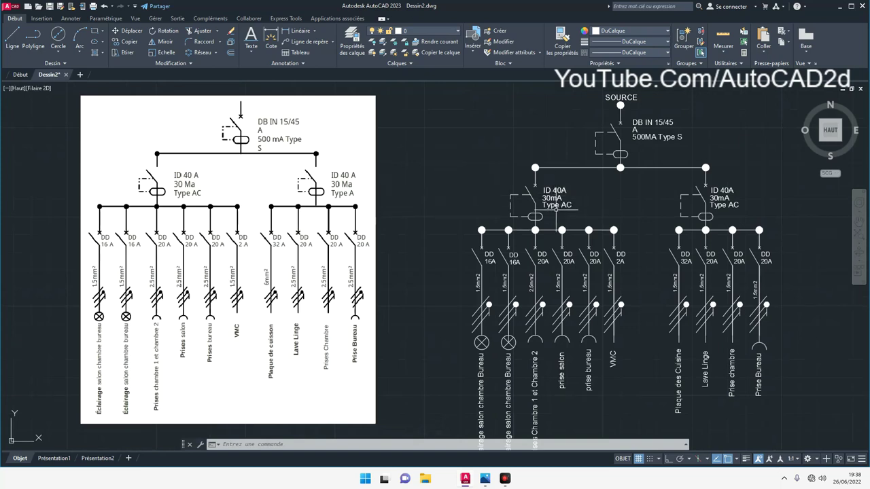
pyautogui.click(557, 204)
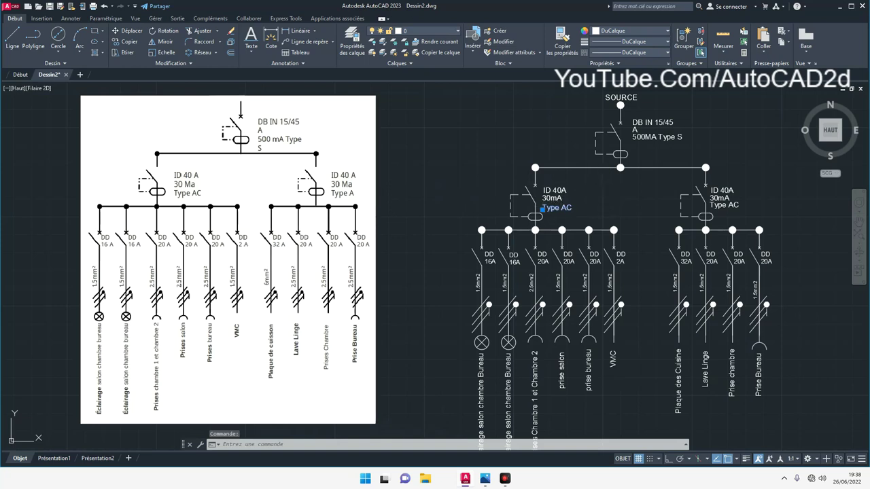
pyautogui.press('Escape')
pyautogui.click(552, 198)
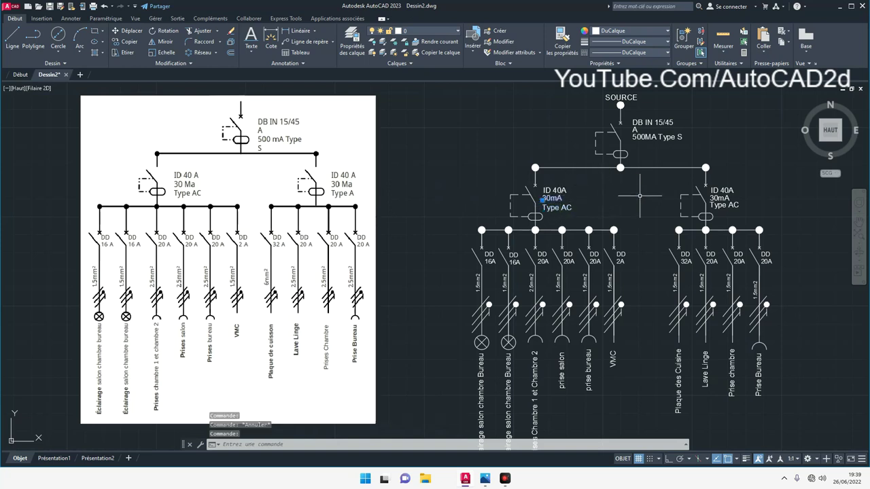
# Lower the right breaker's Type AC and 30mA labels slightly to align with the left ones.
pyautogui.press('Escape')
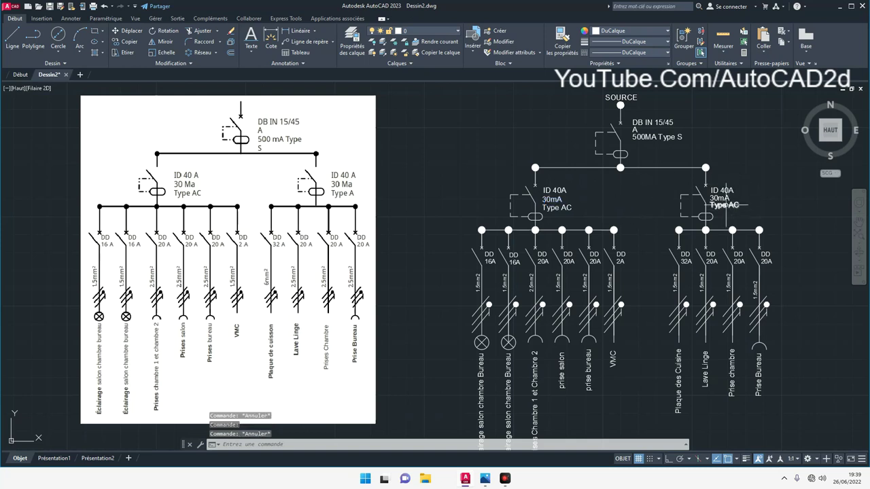
pyautogui.click(724, 204)
pyautogui.moveTo(722, 205); pyautogui.dragTo(721, 208)
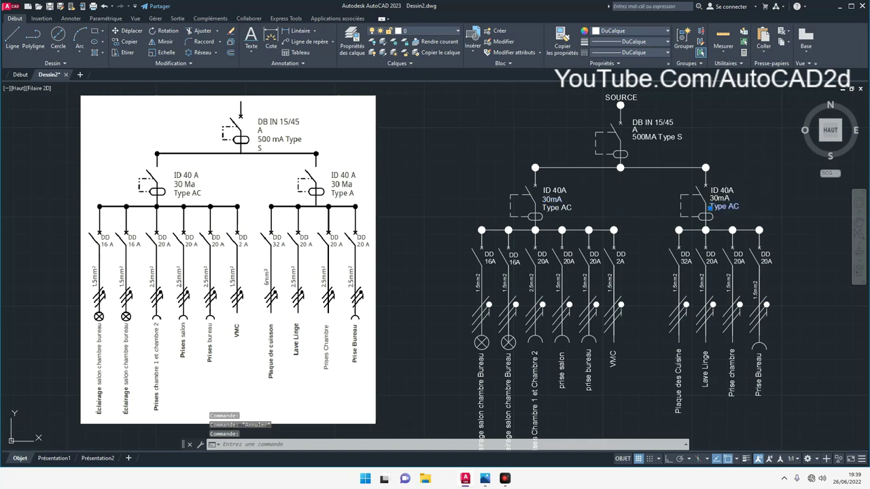
pyautogui.press('Escape')
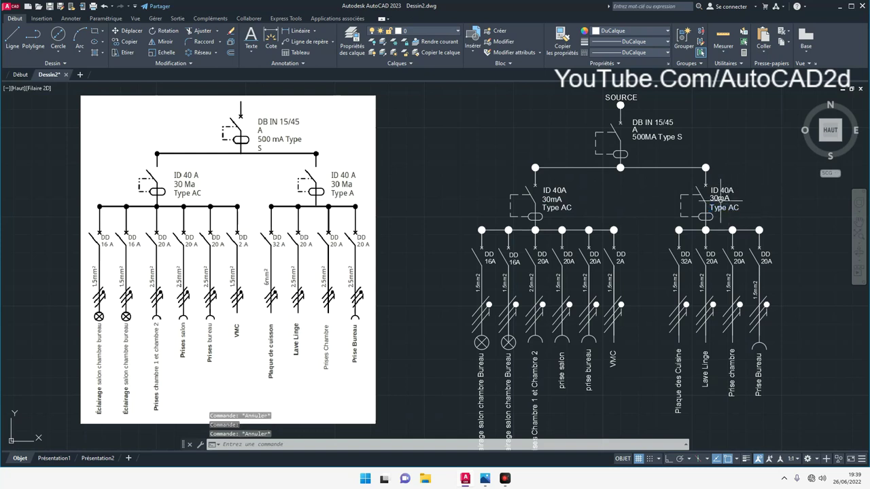
pyautogui.click(718, 198)
pyautogui.moveTo(711, 199); pyautogui.dragTo(711, 201)
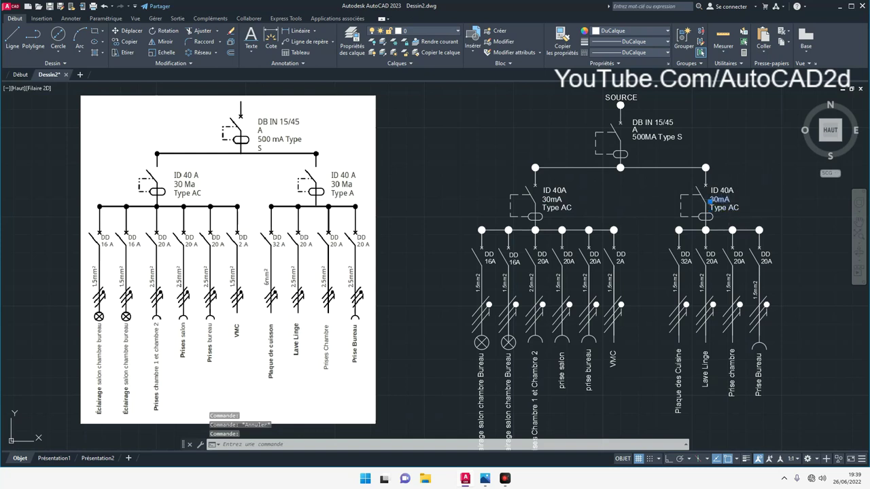
pyautogui.press('Escape')
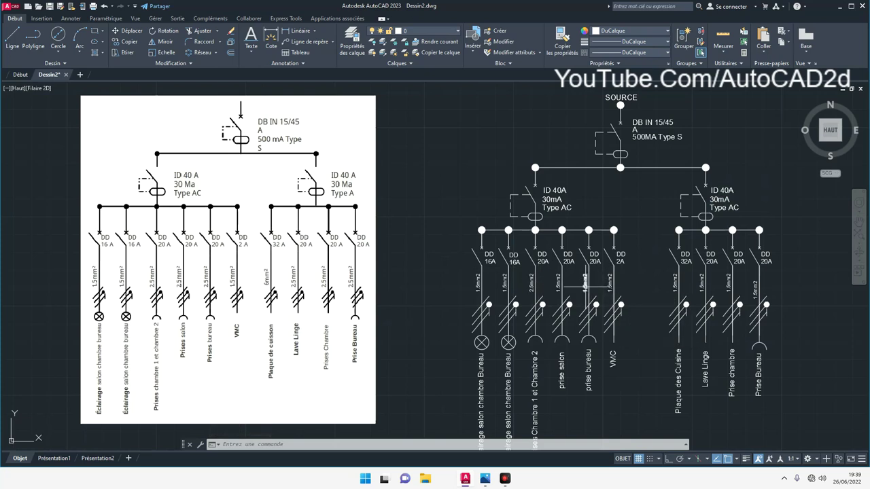
pyautogui.moveTo(559, 282)
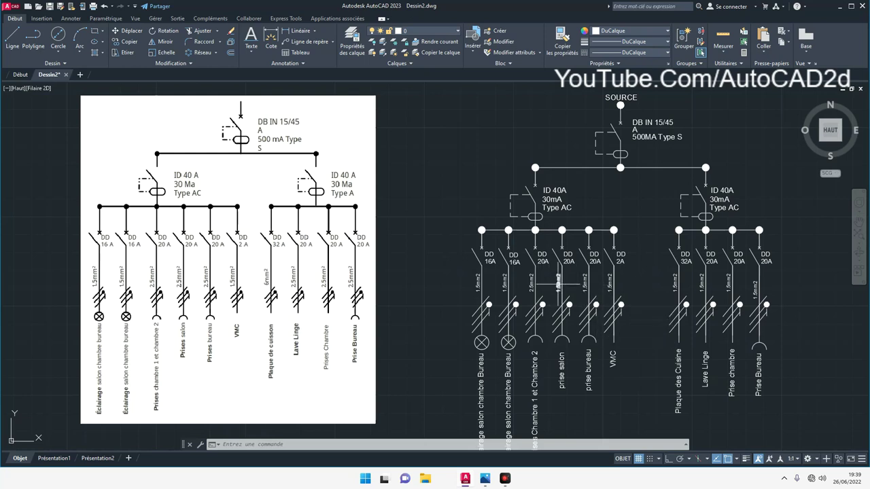
pyautogui.doubleClick(557, 282)
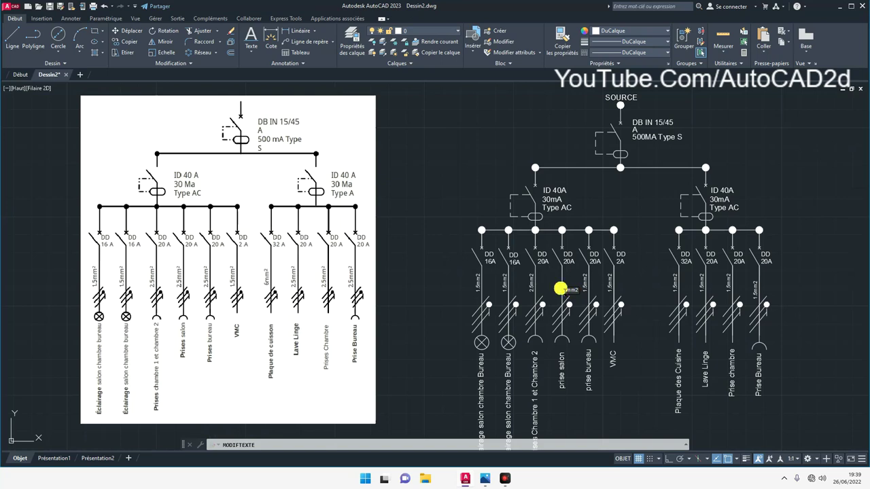
# Change the prise salon and prise bureau cable labels to 2.5mm2.
pyautogui.click(558, 289)
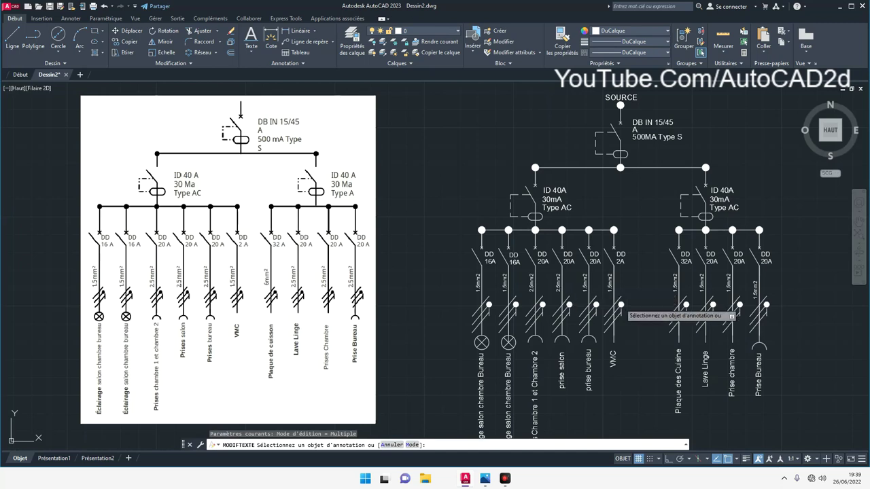
pyautogui.scroll(2, 585, 275)
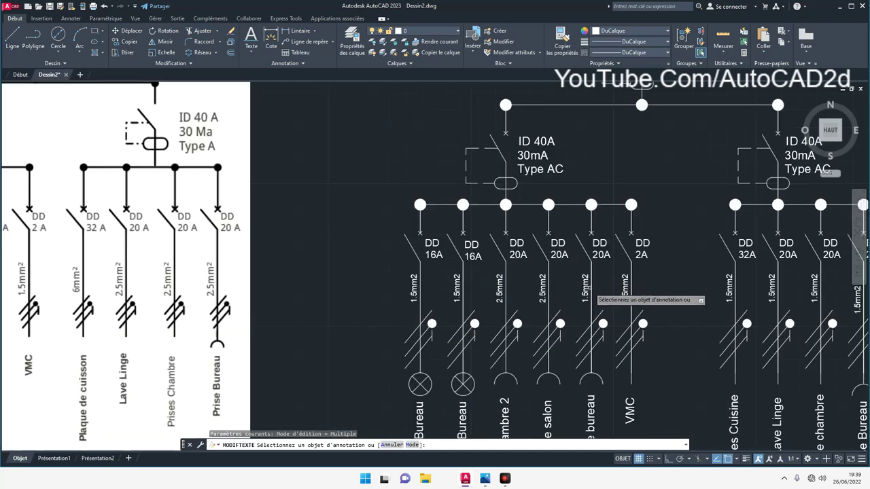
pyautogui.scroll(-2, 586, 285)
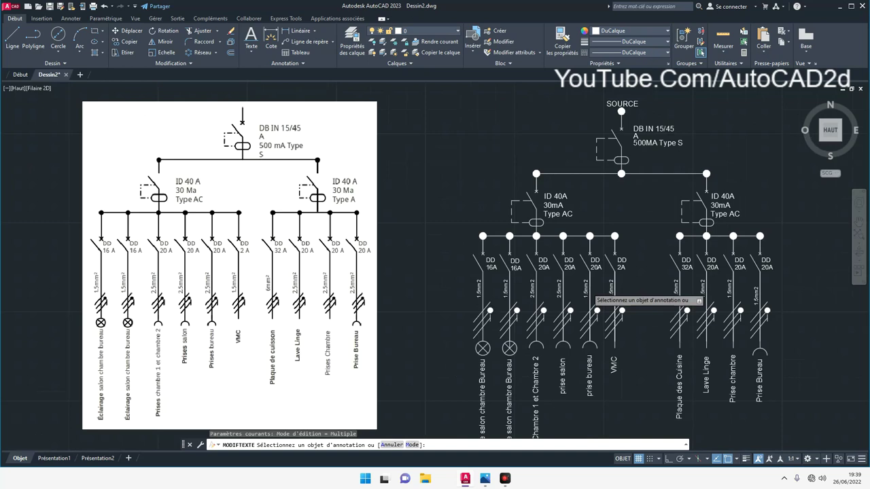
pyautogui.scroll(4, 591, 296)
pyautogui.click(583, 293)
pyautogui.click(596, 312)
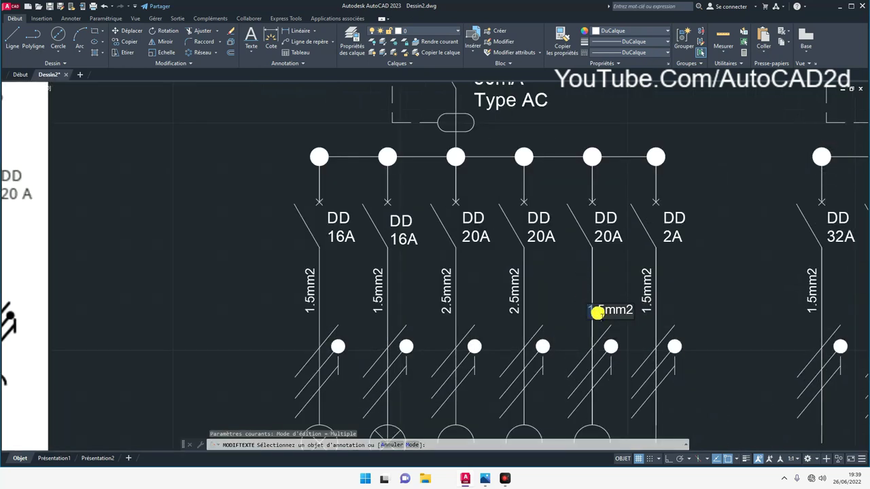
pyautogui.write('2')
pyautogui.press('Return')
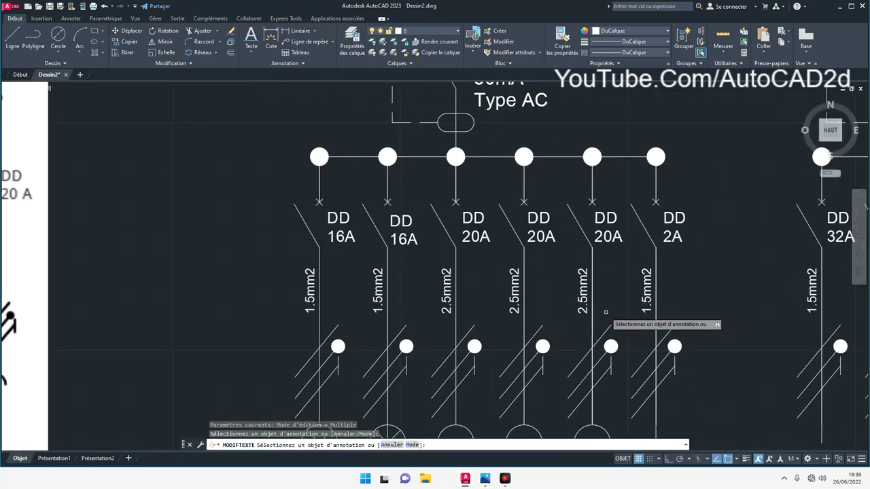
pyautogui.scroll(-4, 608, 313)
pyautogui.scroll(2, 607, 312)
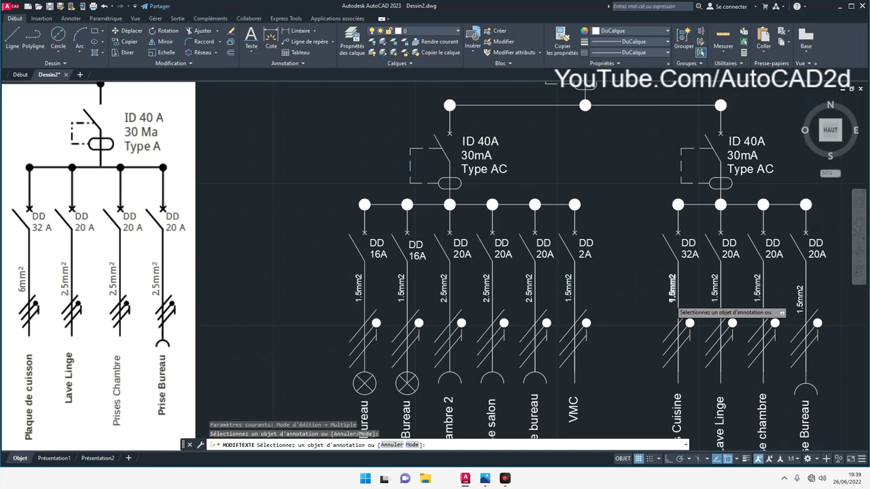
# Set Plaque des Cuisine's cable label to 6mm2 and Lave Linge's to 2.5mm2.
pyautogui.click(672, 299)
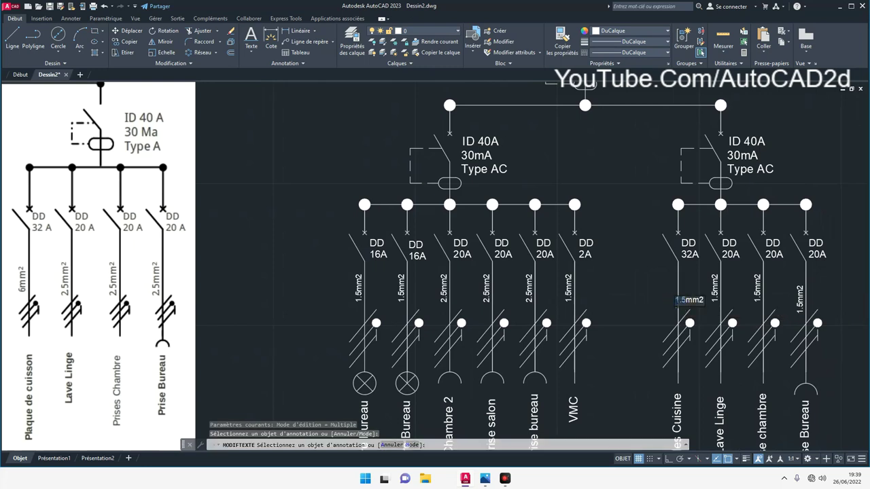
pyautogui.press('BackSpace')
pyautogui.press('BackSpace')
pyautogui.press('BackSpace')
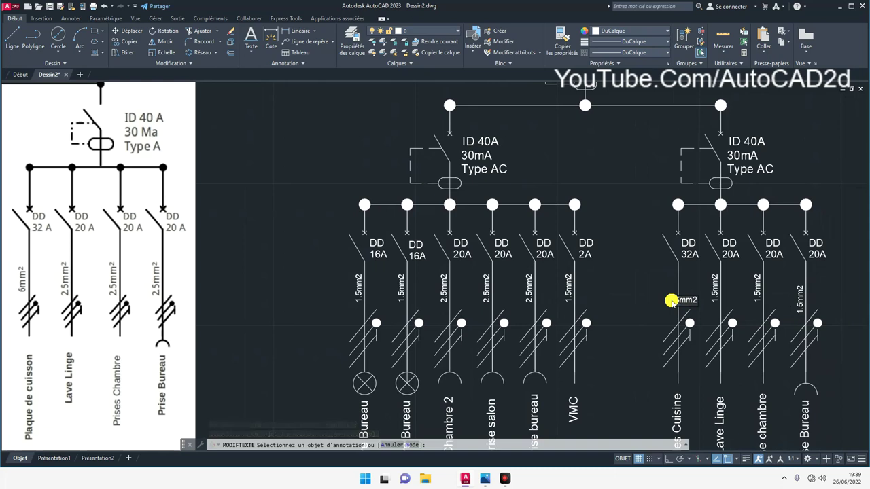
pyautogui.write('6')
pyautogui.press('Return')
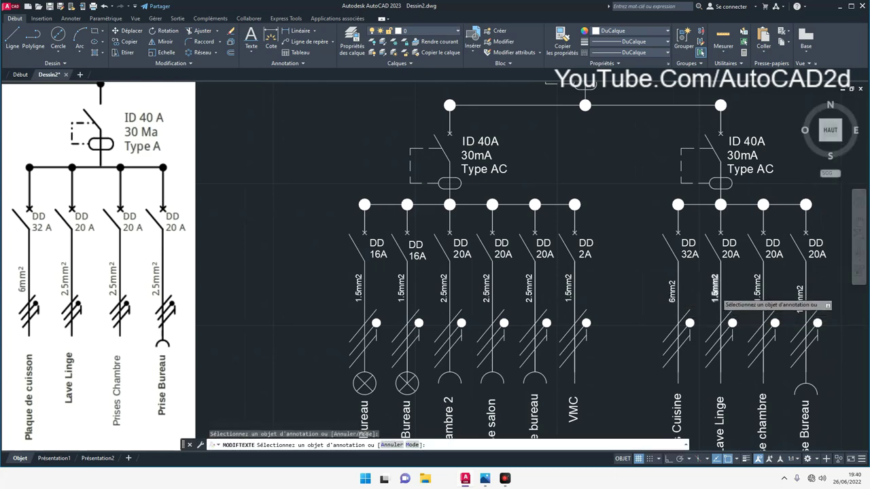
pyautogui.click(716, 293)
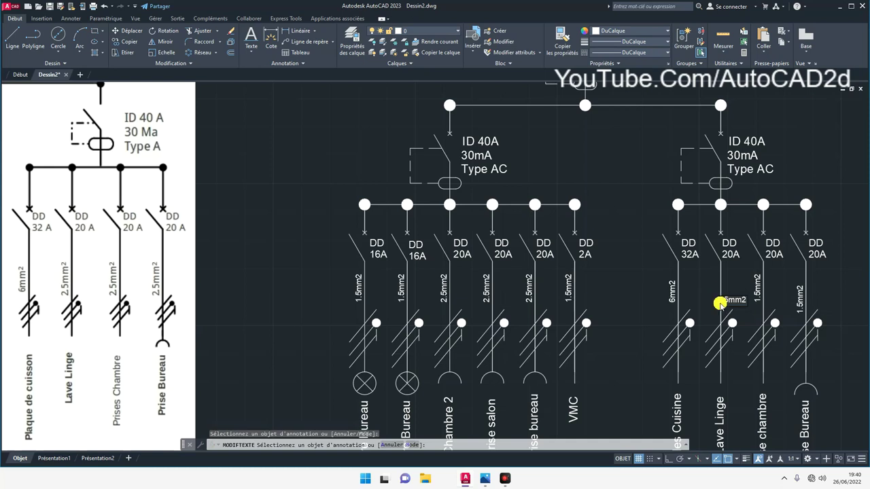
pyautogui.write('2.')
pyautogui.press('Return')
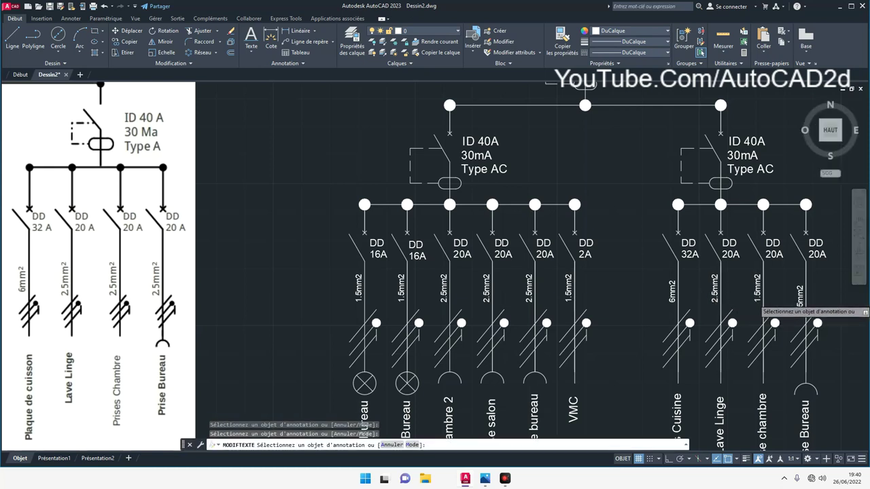
# Set the Prise chambre and Prise Bureau cable labels to 2.5mm2.
pyautogui.click(757, 301)
pyautogui.write('2.')
pyautogui.press('Return')
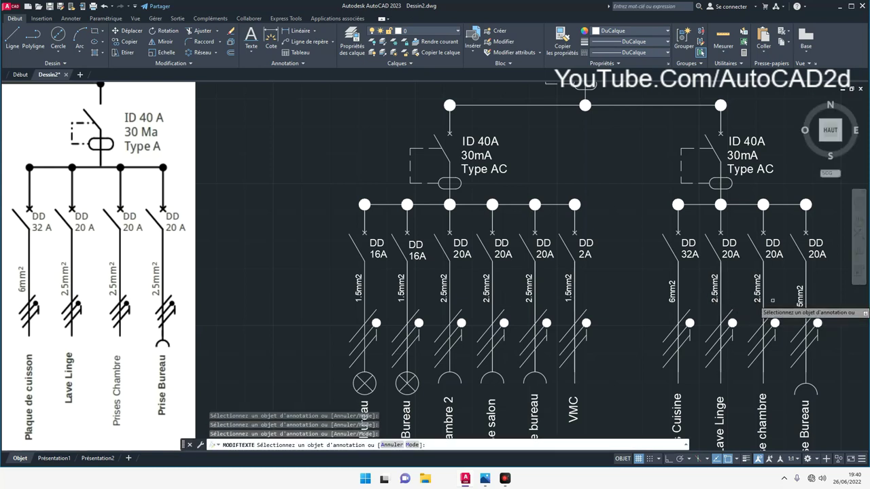
pyautogui.click(802, 309)
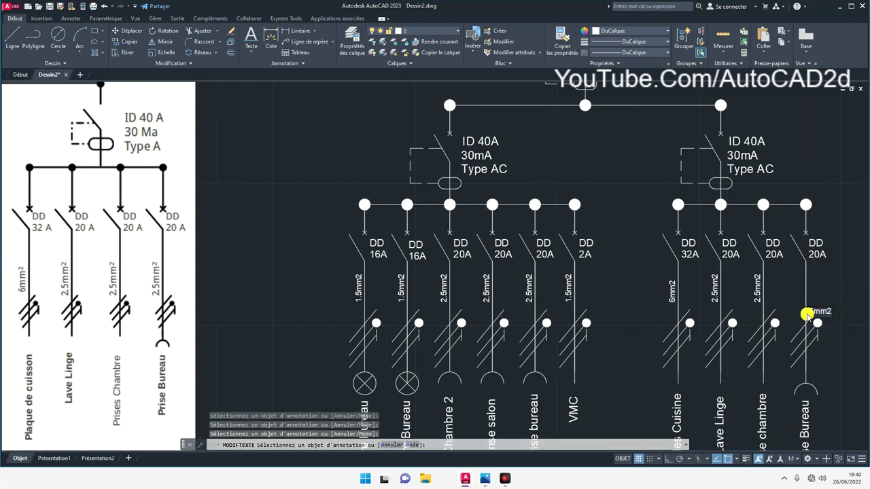
pyautogui.press('Return')
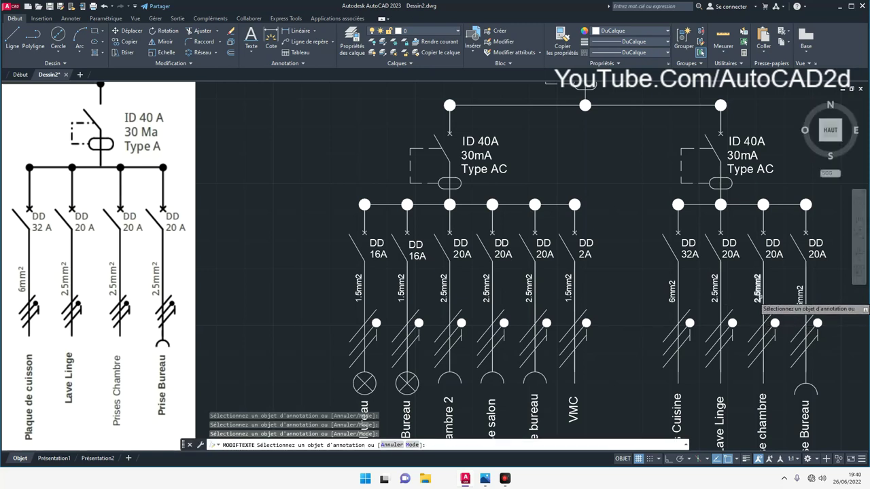
pyautogui.rightClick(735, 304)
pyautogui.click(740, 313)
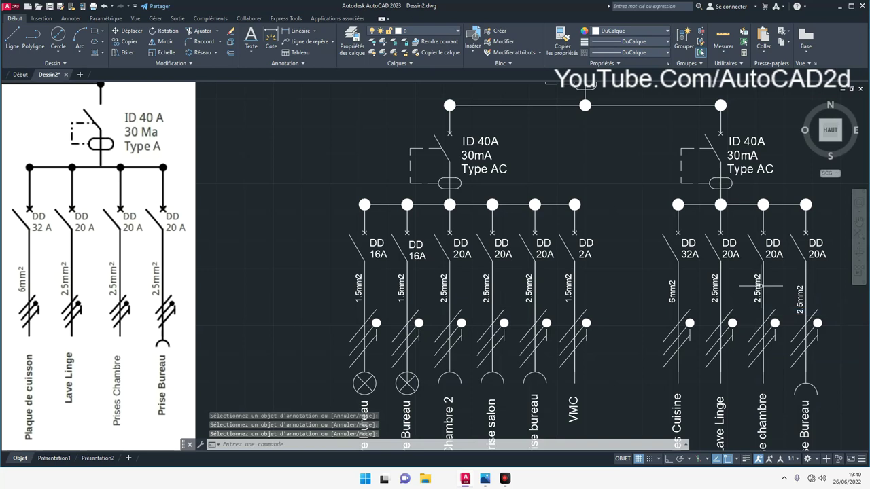
pyautogui.click(799, 299)
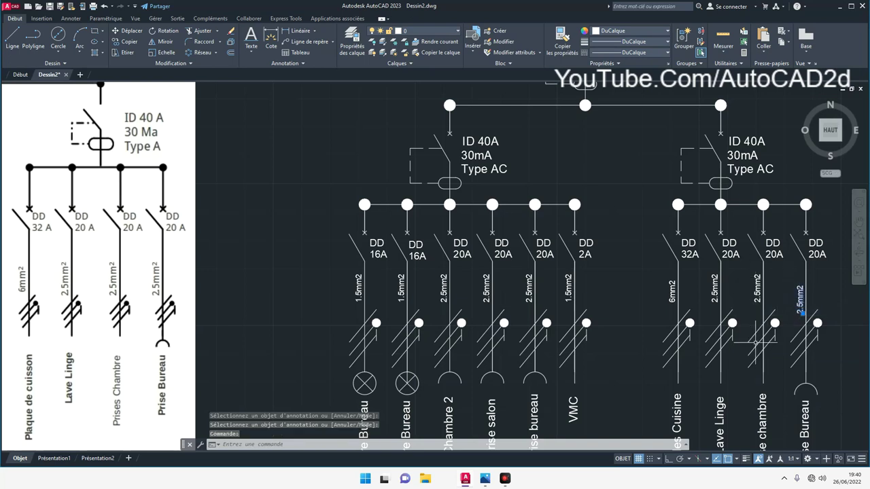
pyautogui.click(801, 312)
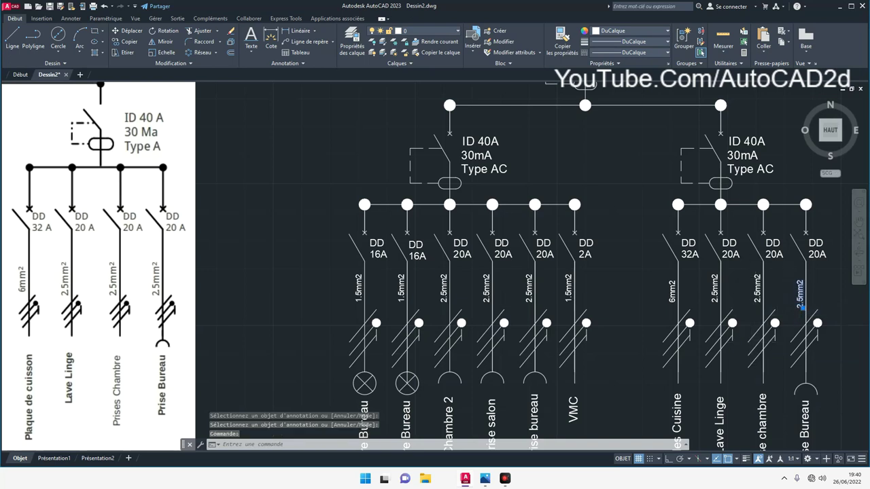
pyautogui.press('Escape')
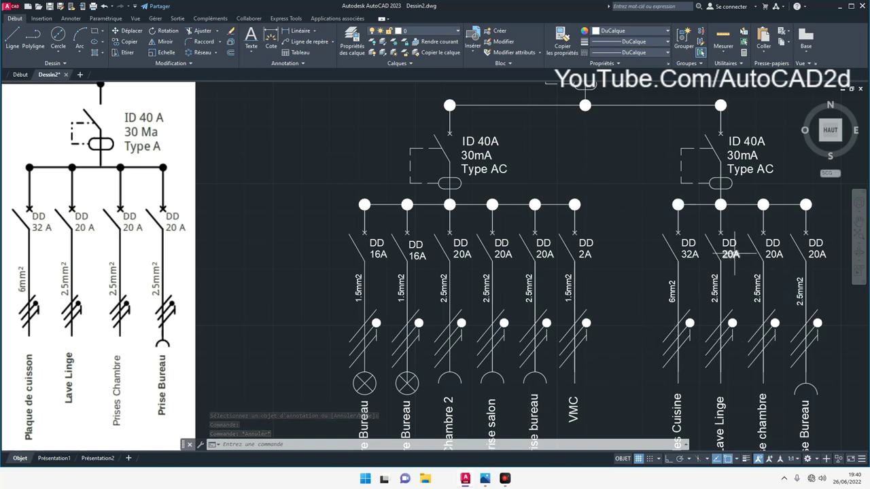
pyautogui.scroll(-3, 707, 265)
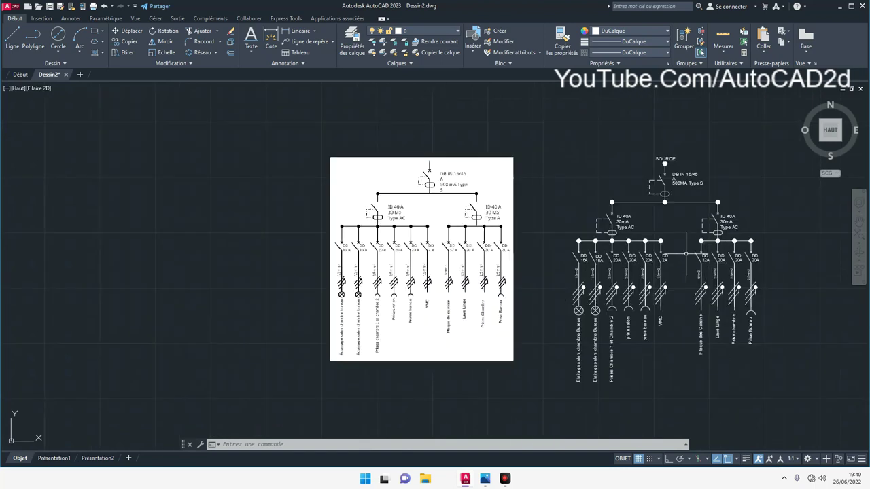
pyautogui.scroll(2, 706, 265)
pyautogui.moveTo(674, 249); pyautogui.dragTo(577, 251, button='middle')
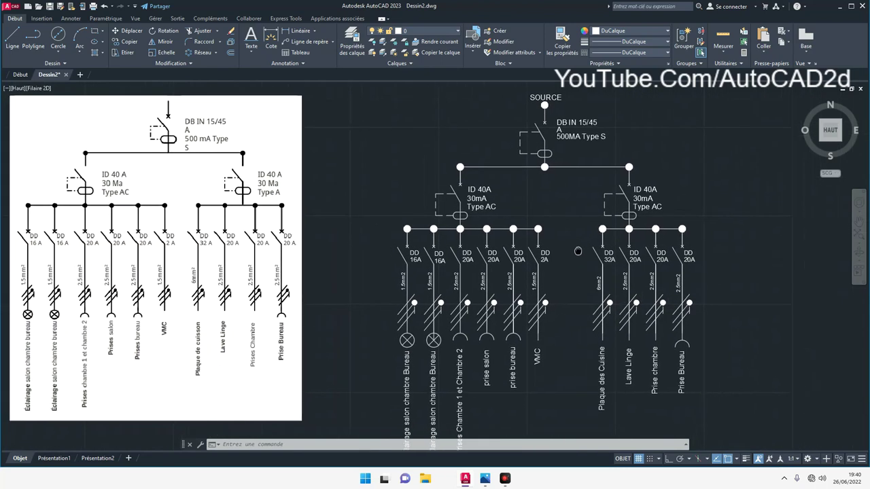
pyautogui.click(358, 87)
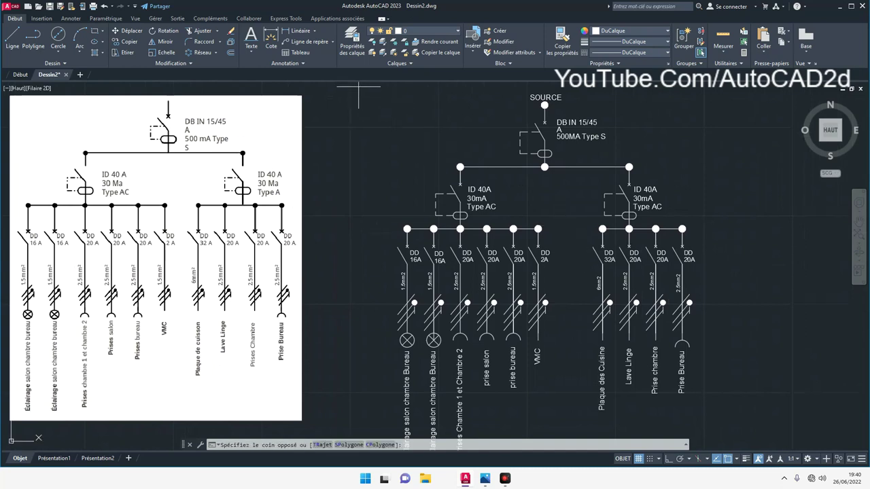
pyautogui.click(701, 417)
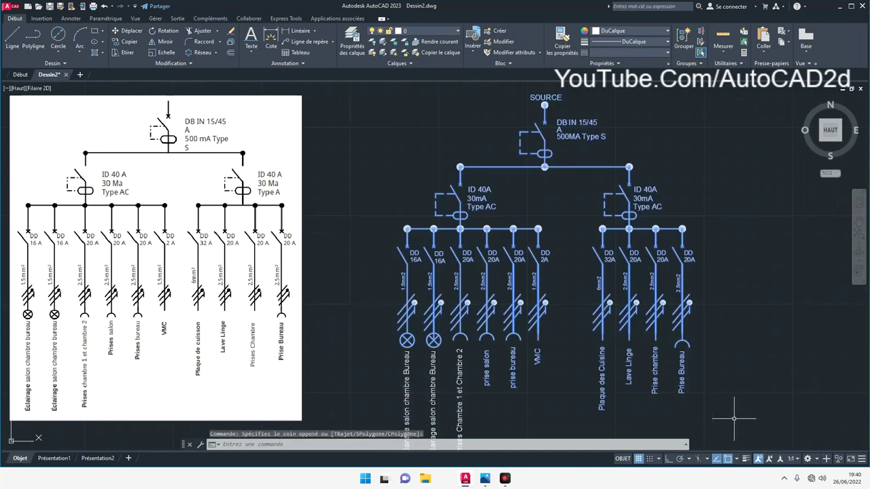
pyautogui.click(747, 416)
pyautogui.click(377, 89)
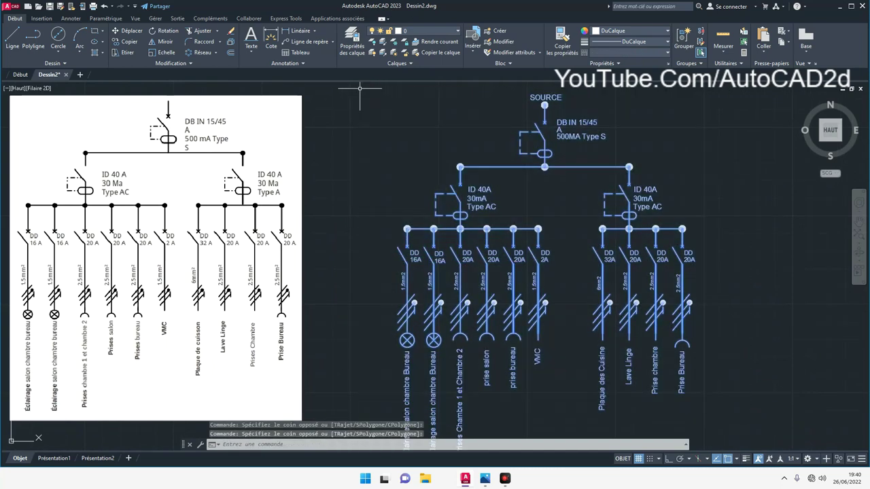
pyautogui.write('DP')
pyautogui.press('Return')
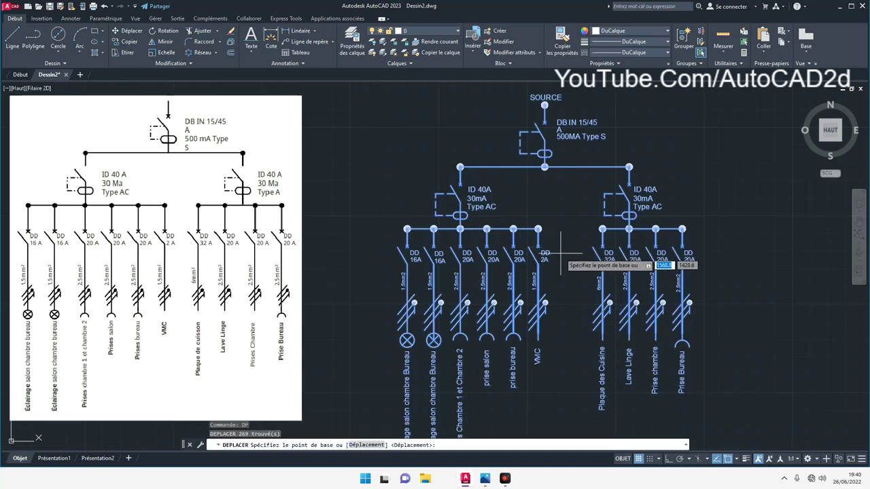
pyautogui.click(563, 253)
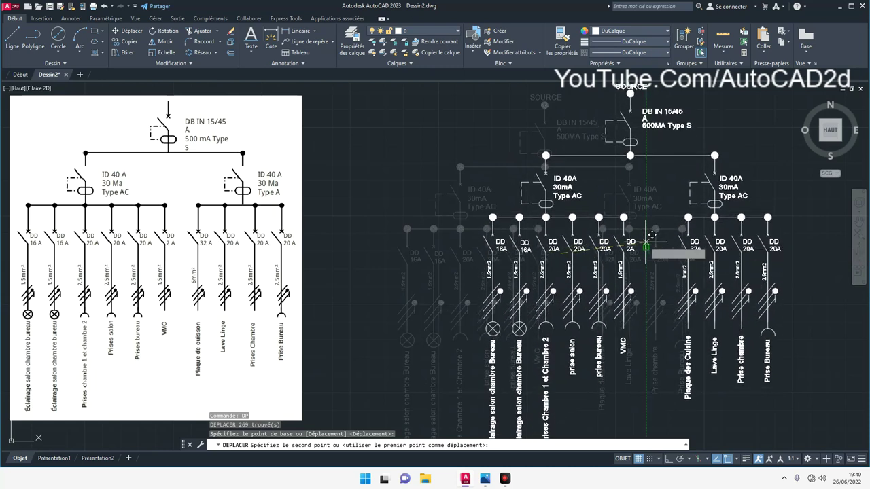
pyautogui.click(647, 241)
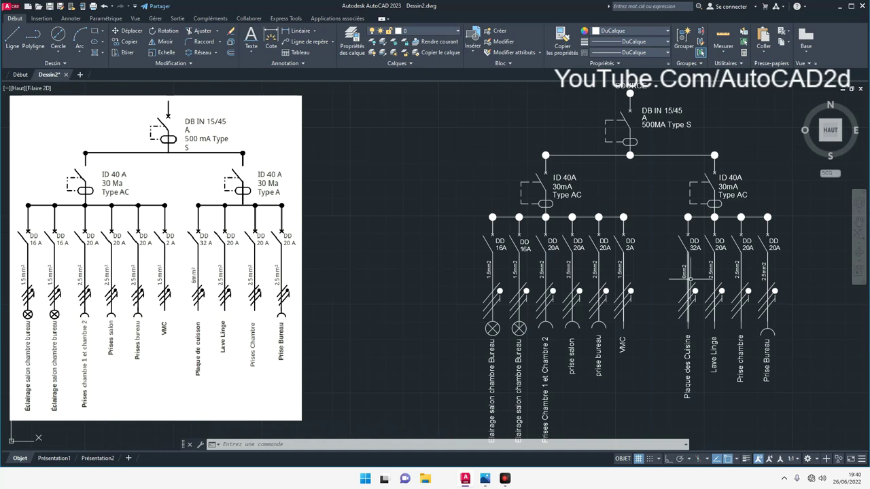
pyautogui.click(811, 425)
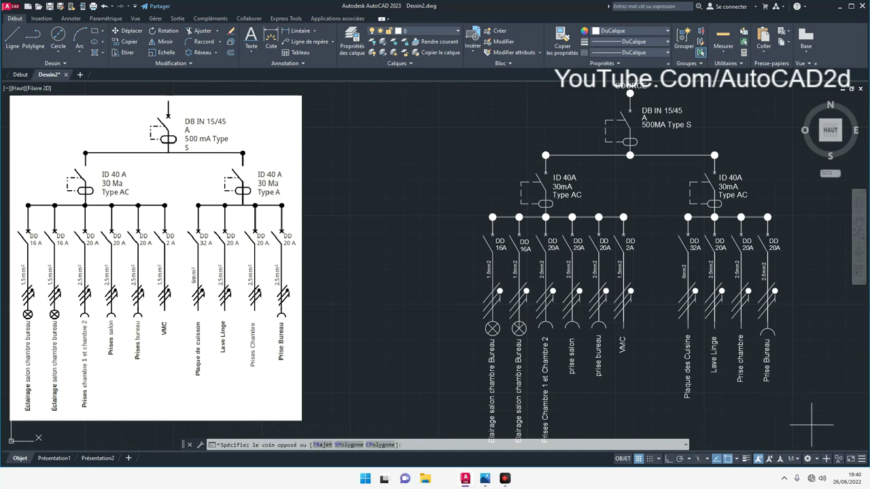
pyautogui.click(454, 84)
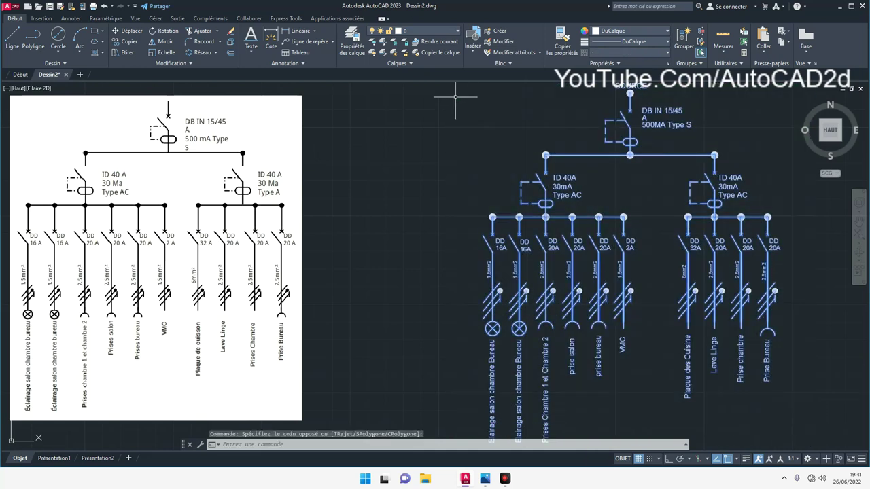
pyautogui.write('d')
pyautogui.press('Return')
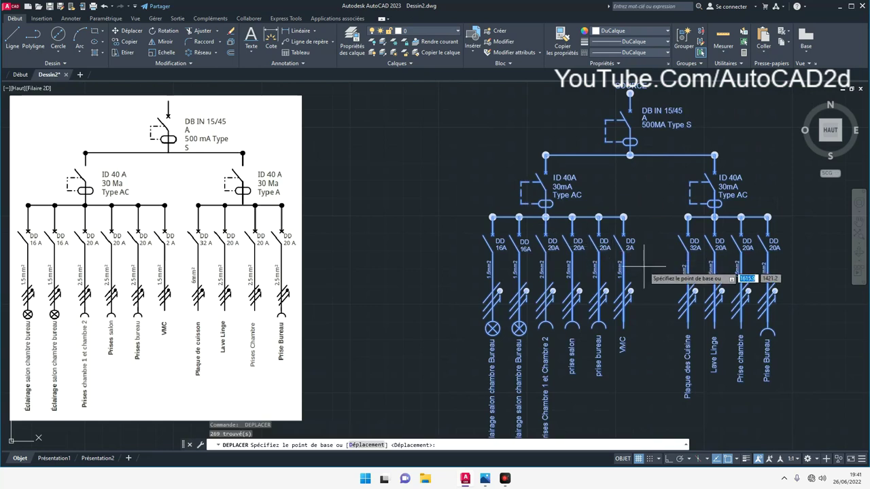
pyautogui.click(633, 259)
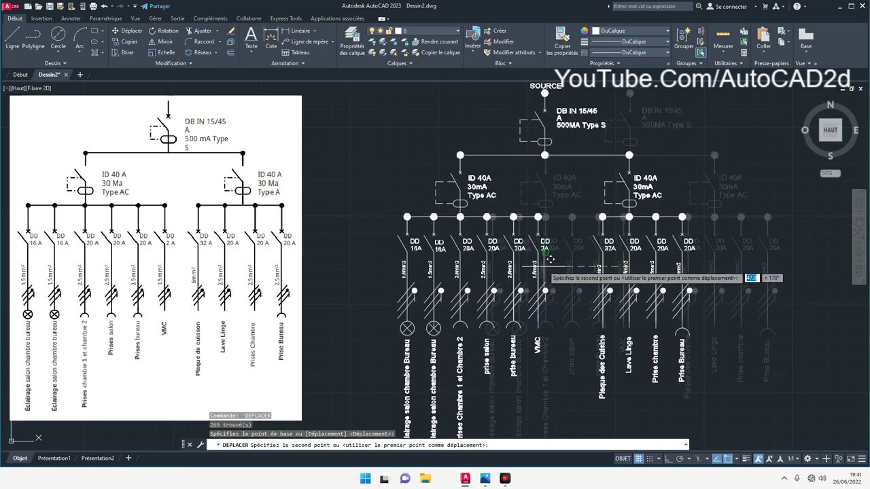
pyautogui.click(543, 267)
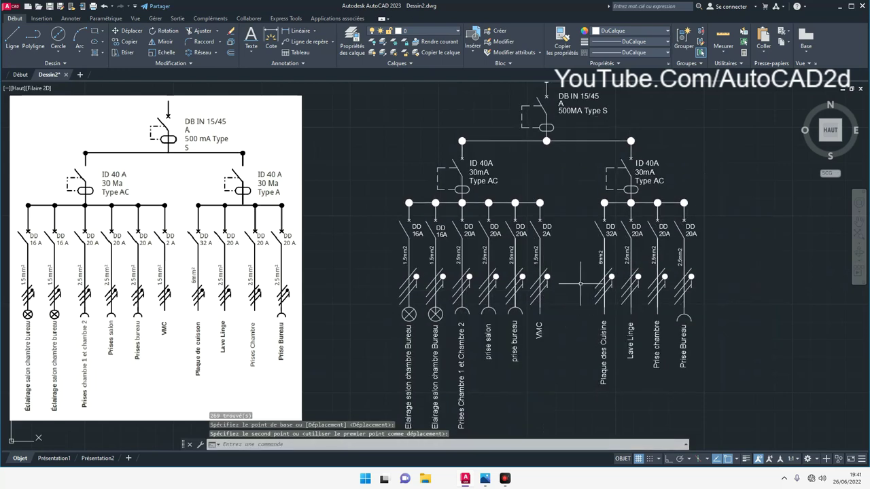
pyautogui.hotkey('ctrl', 'z')
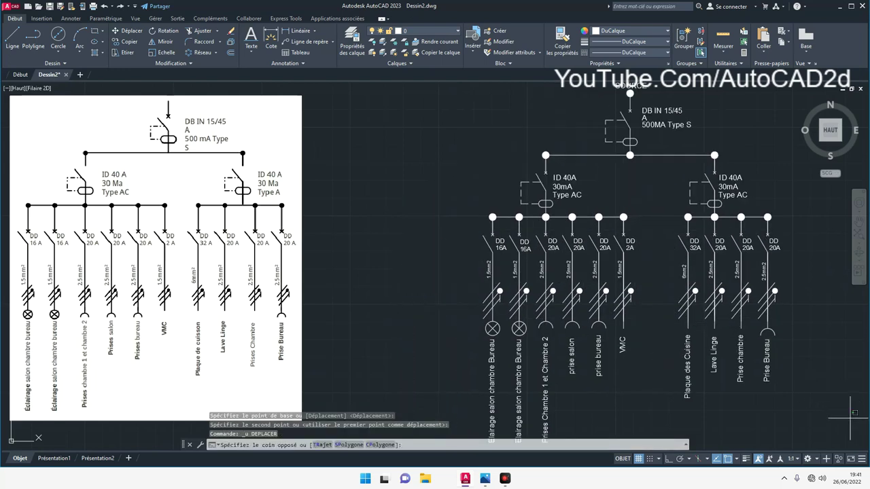
pyautogui.click(850, 417)
pyautogui.click(448, 104)
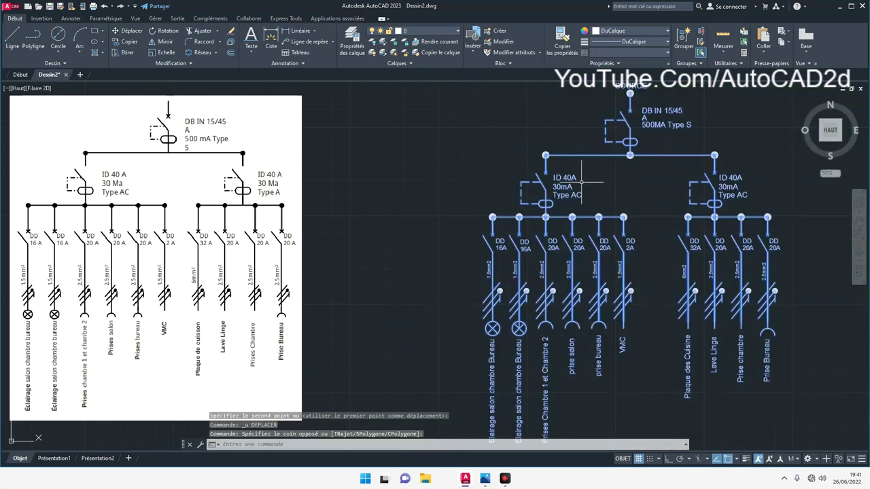
pyautogui.write('u')
pyautogui.press('Return')
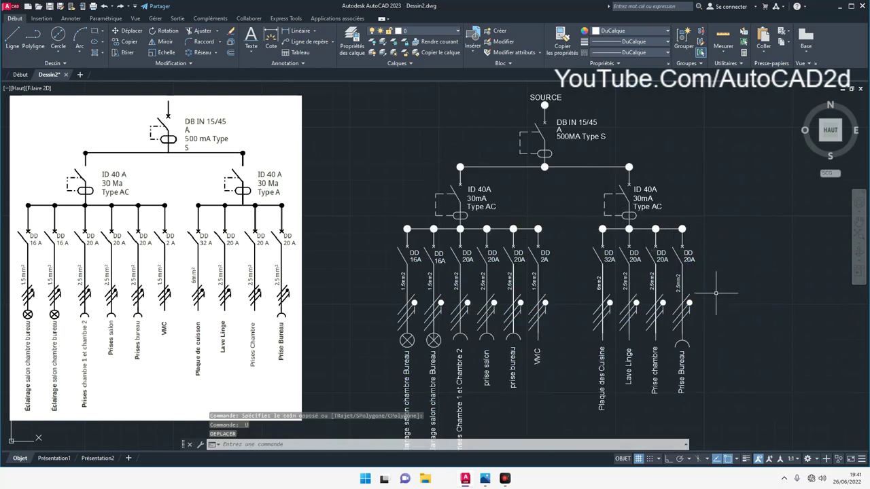